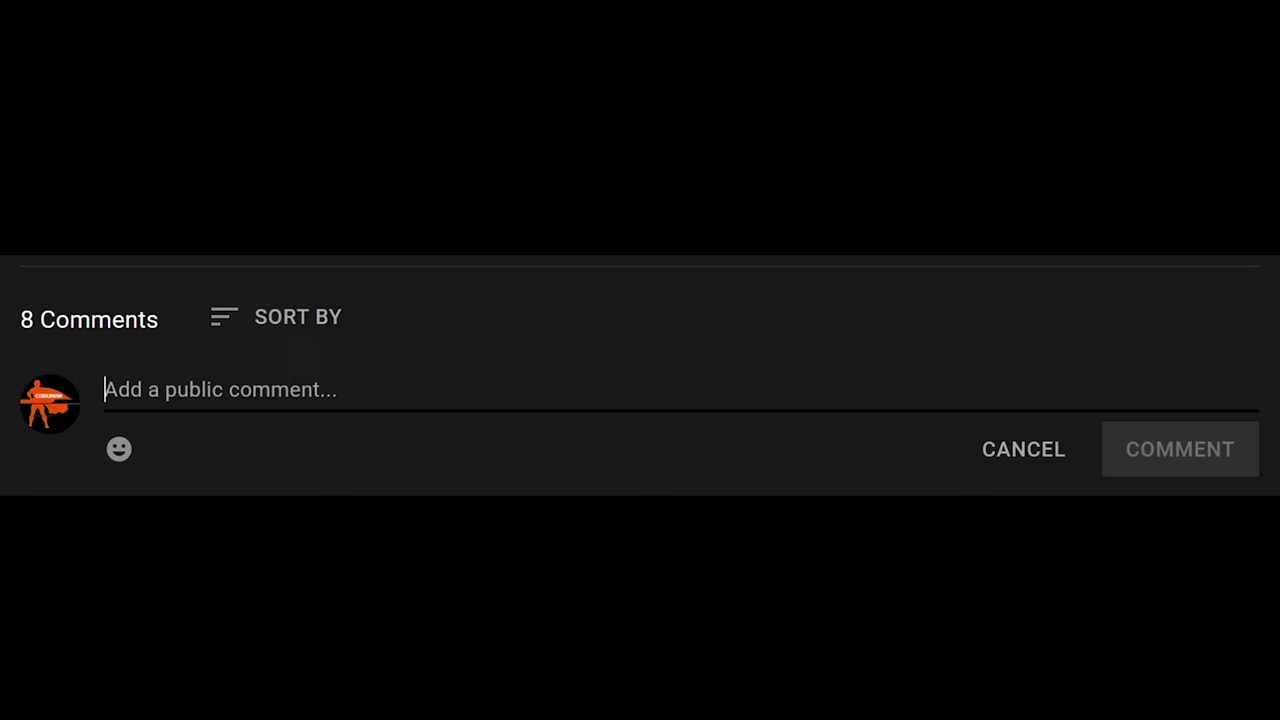
Step: Write "Present!" as a public comment under the video
type("Present")
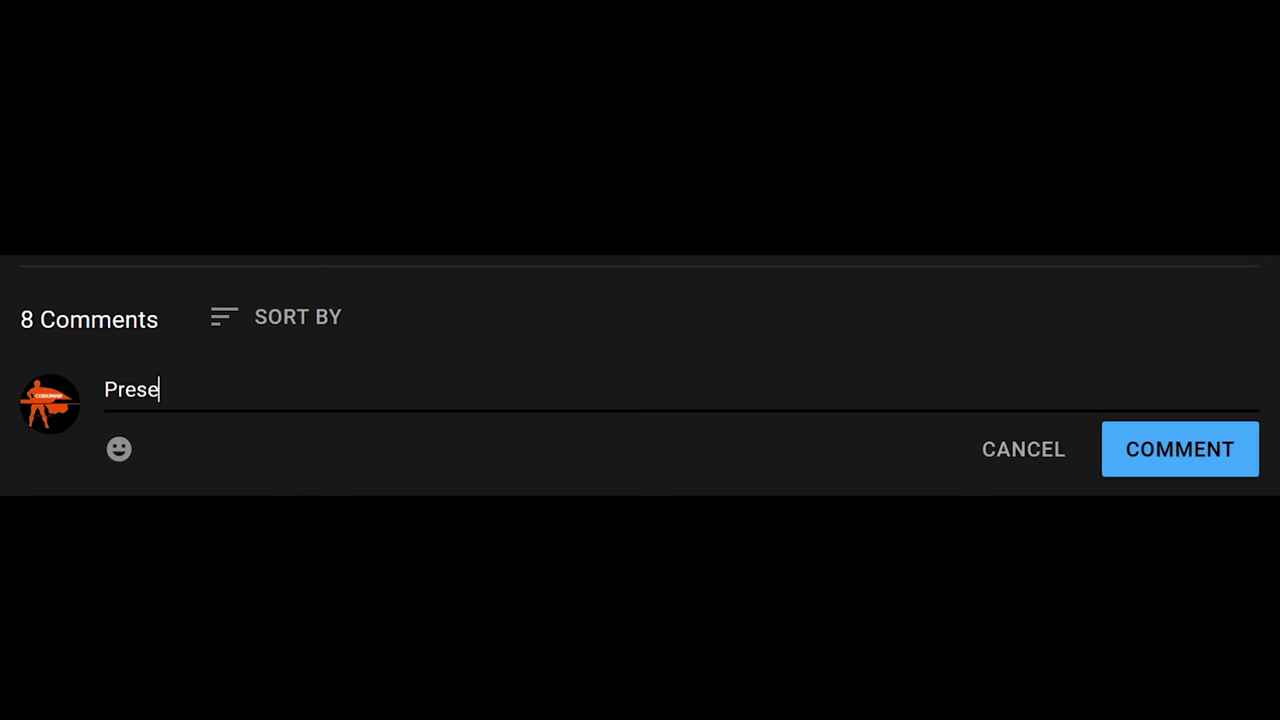
type("!")
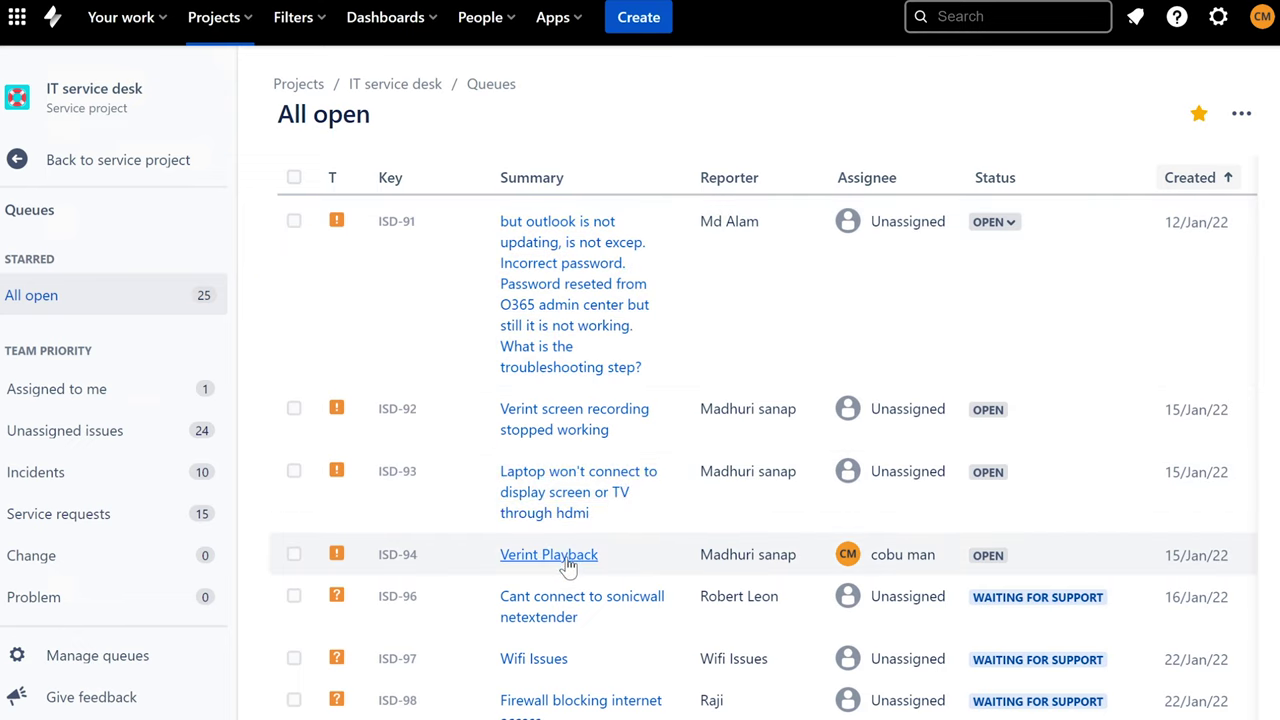
Step: Open the Verint Playback ticket from the Assigned to me queue and review its description, urgency and impact
left_click(88, 400)
left_click(551, 223)
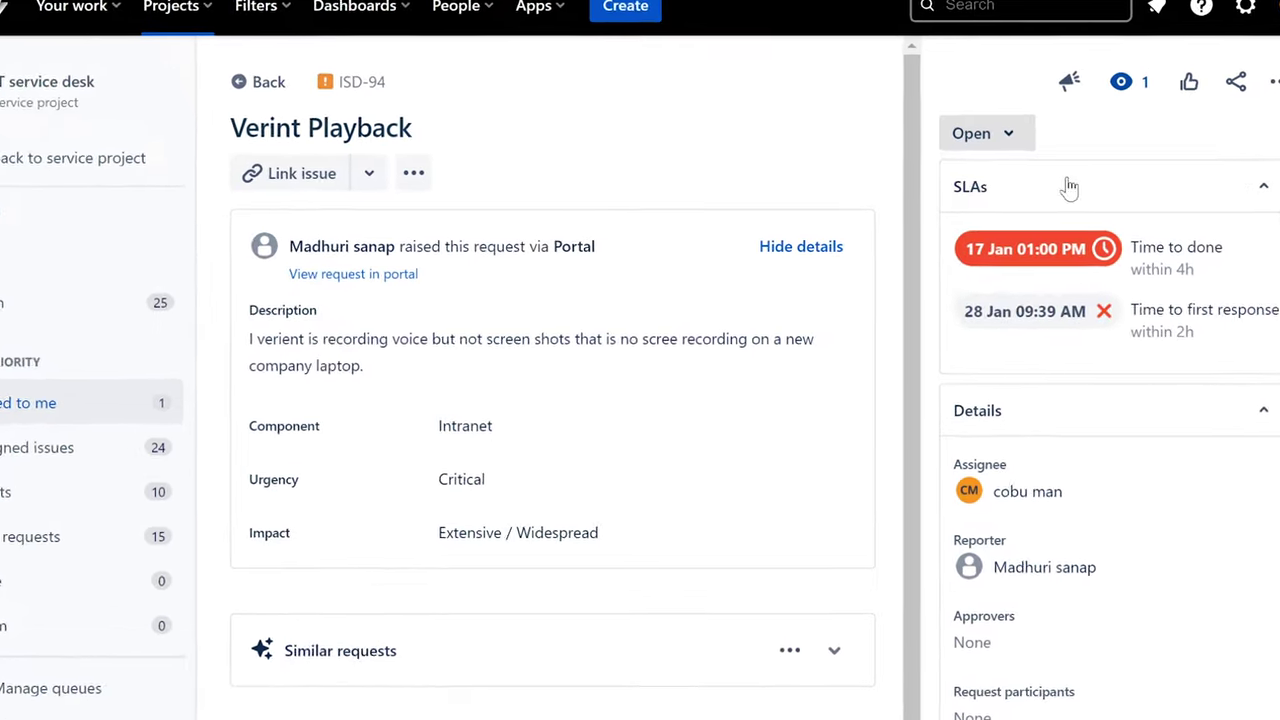
left_click_drag(906, 206, 903, 240)
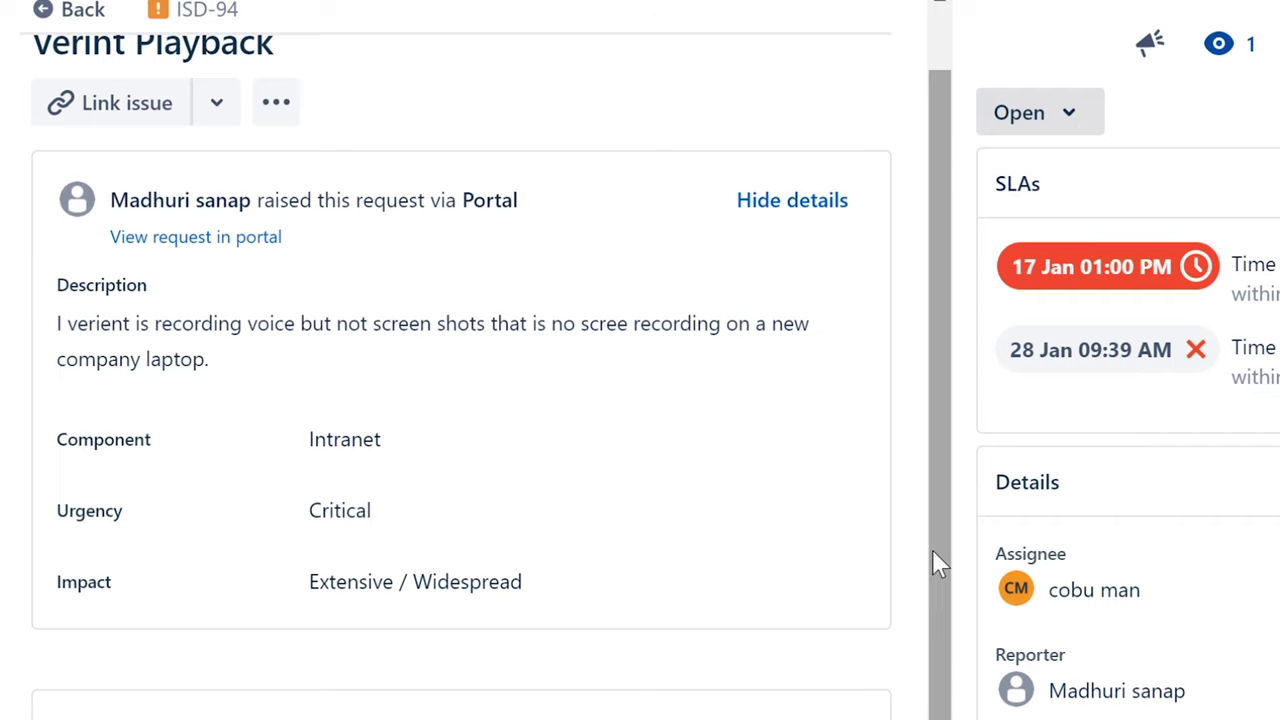
left_click_drag(933, 551, 946, 500)
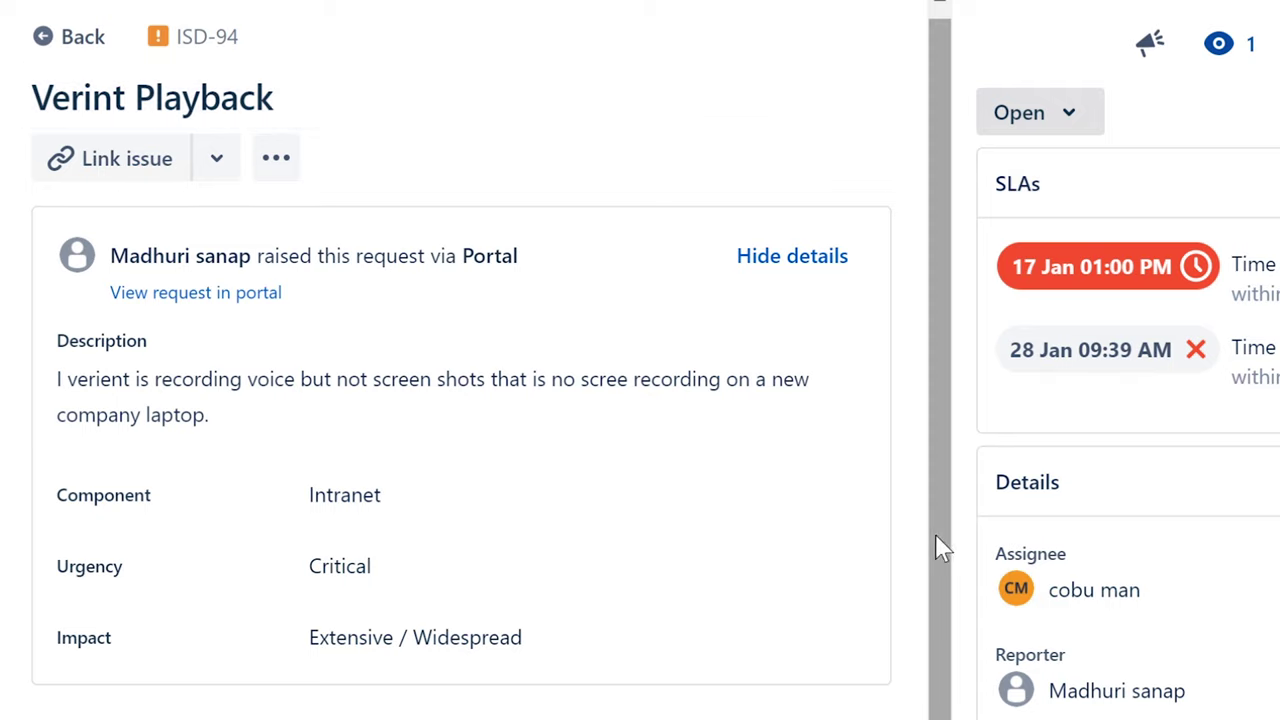
left_click_drag(951, 480, 945, 582)
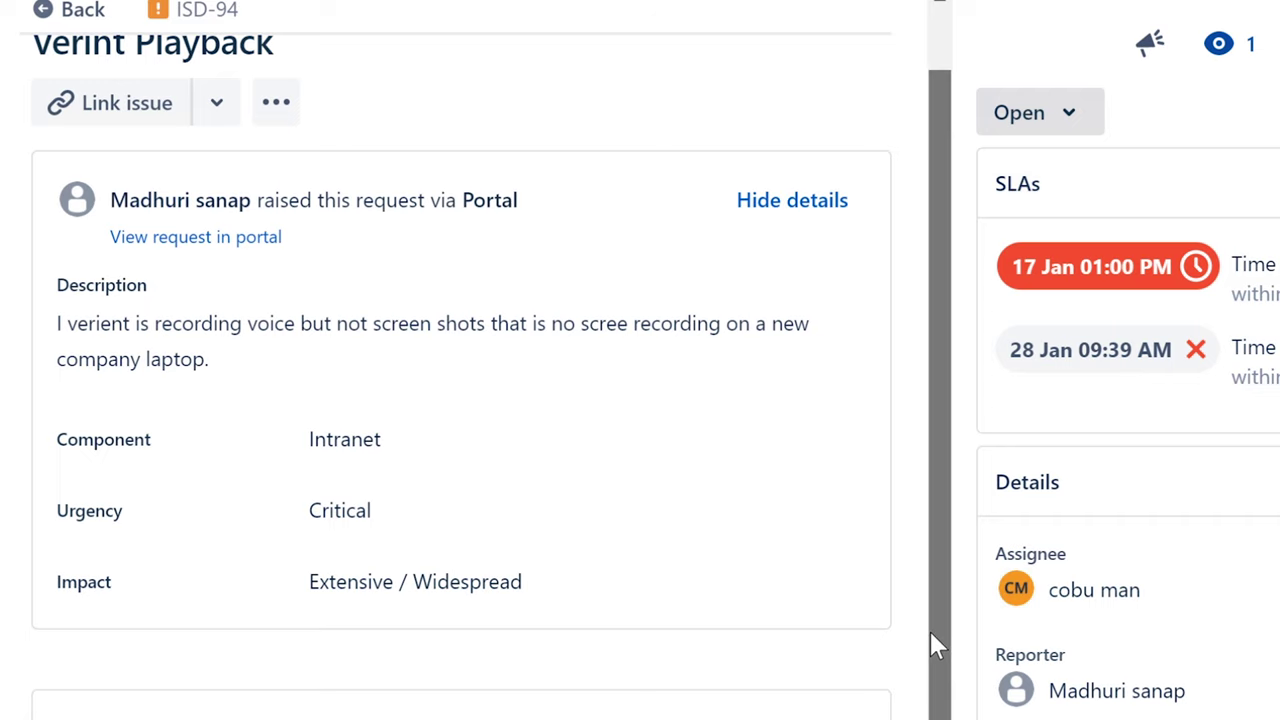
scroll(460, 360, "up", 1)
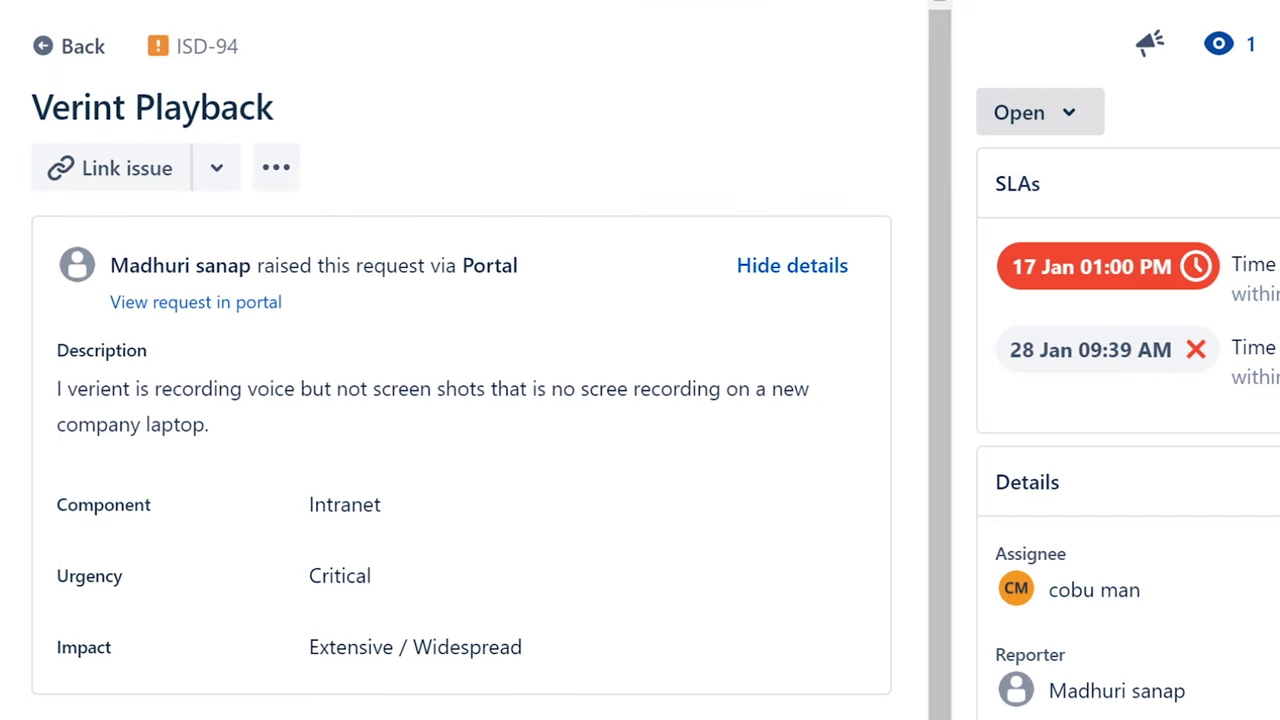
scroll(948, 410, "down", 1)
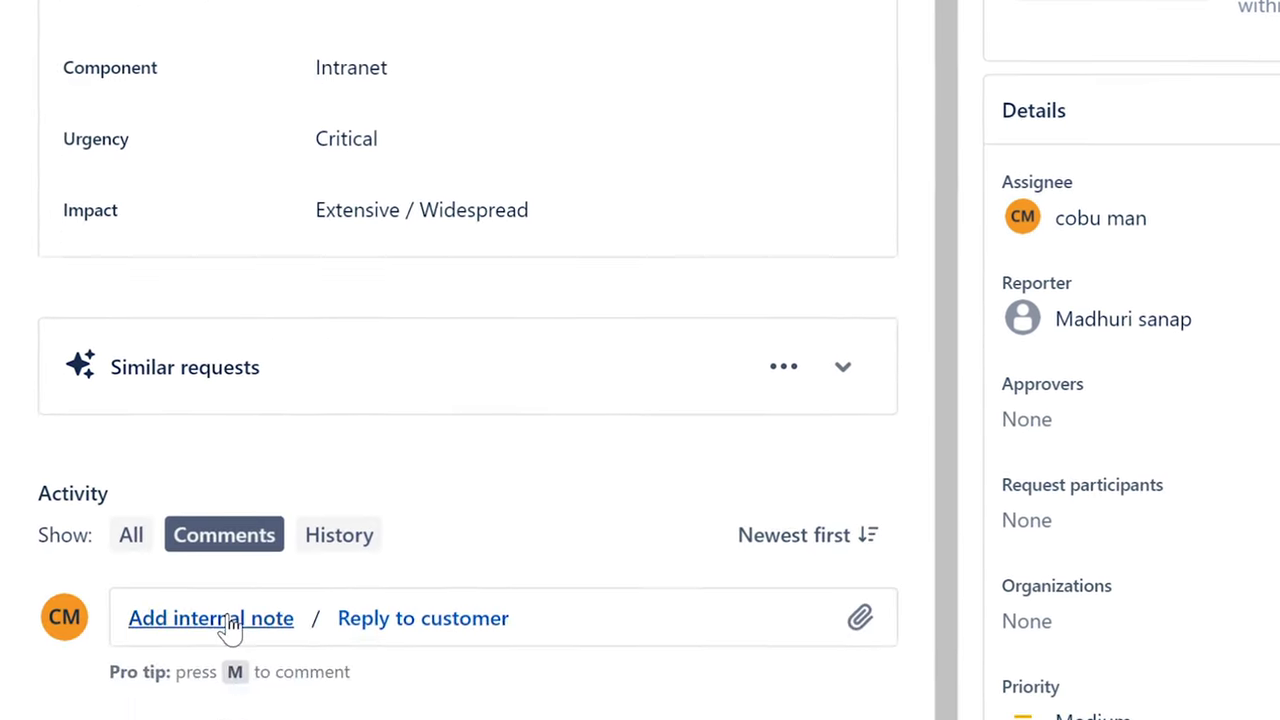
Step: Save an internal note on the ticket reading "Issue resolved by software reinstalled/reboot.", signed with the agent's first name
left_click(229, 626)
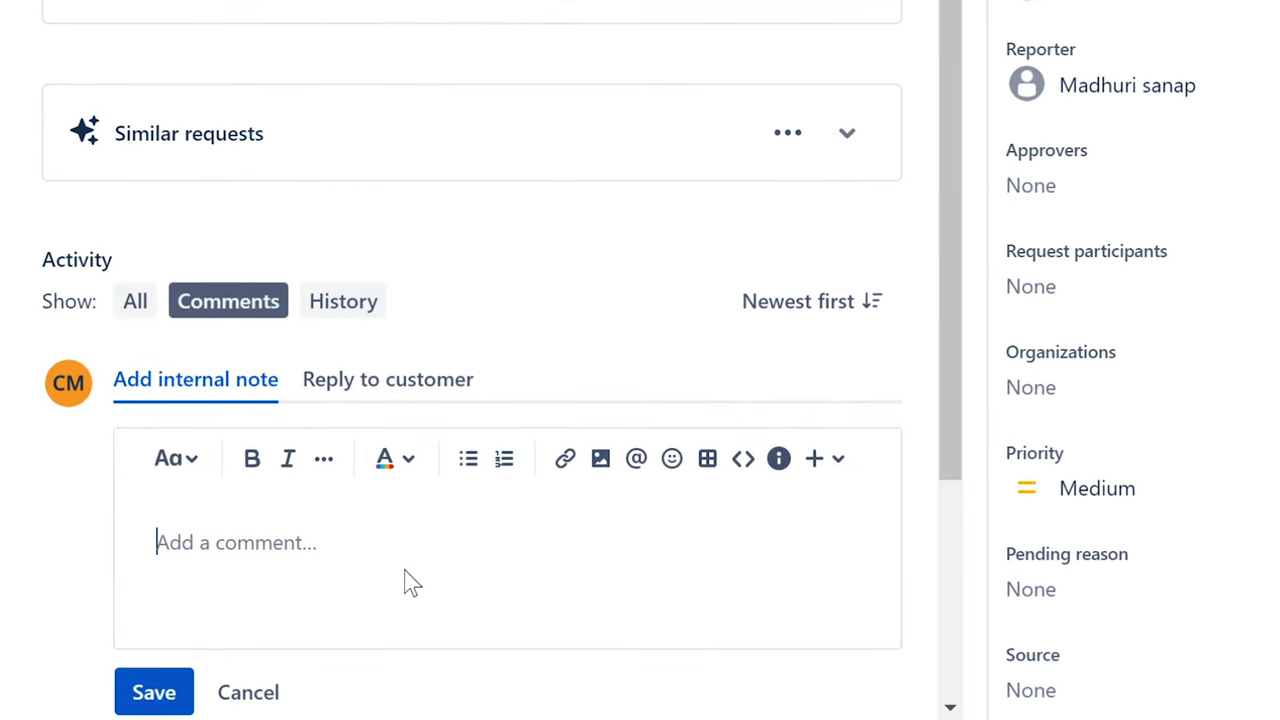
type("Issue ")
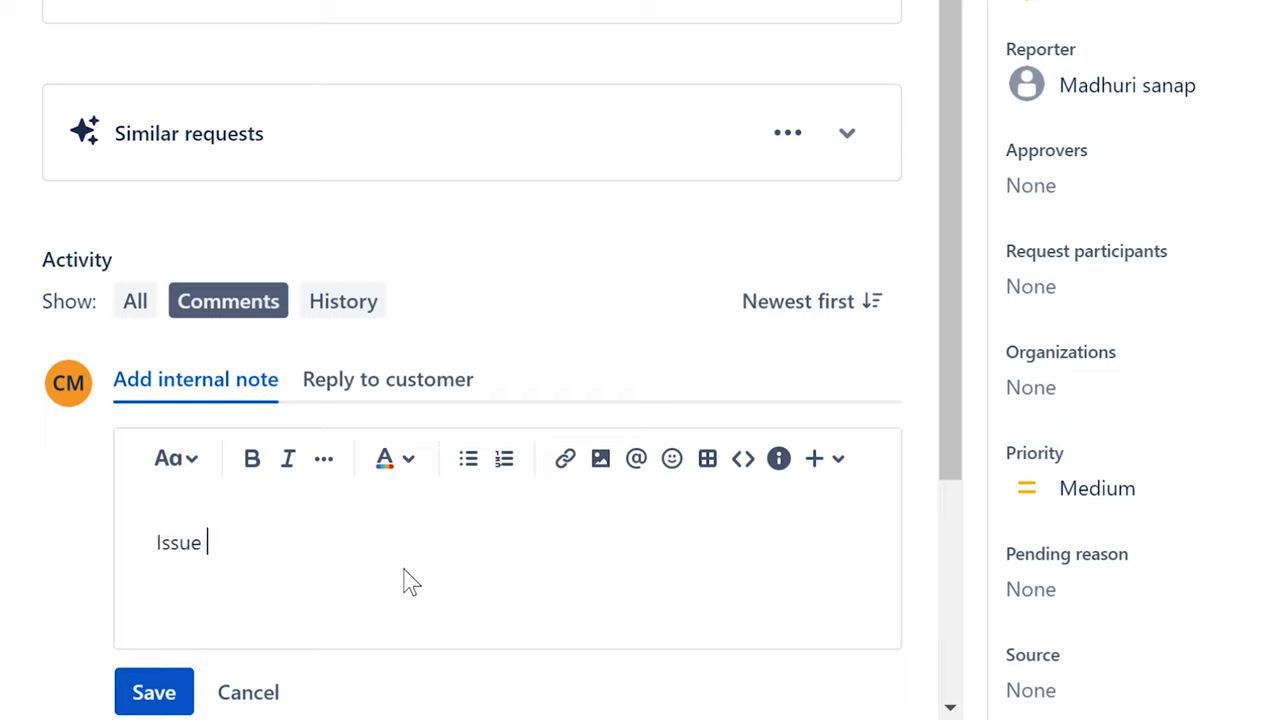
type("resolv")
type("by software ")
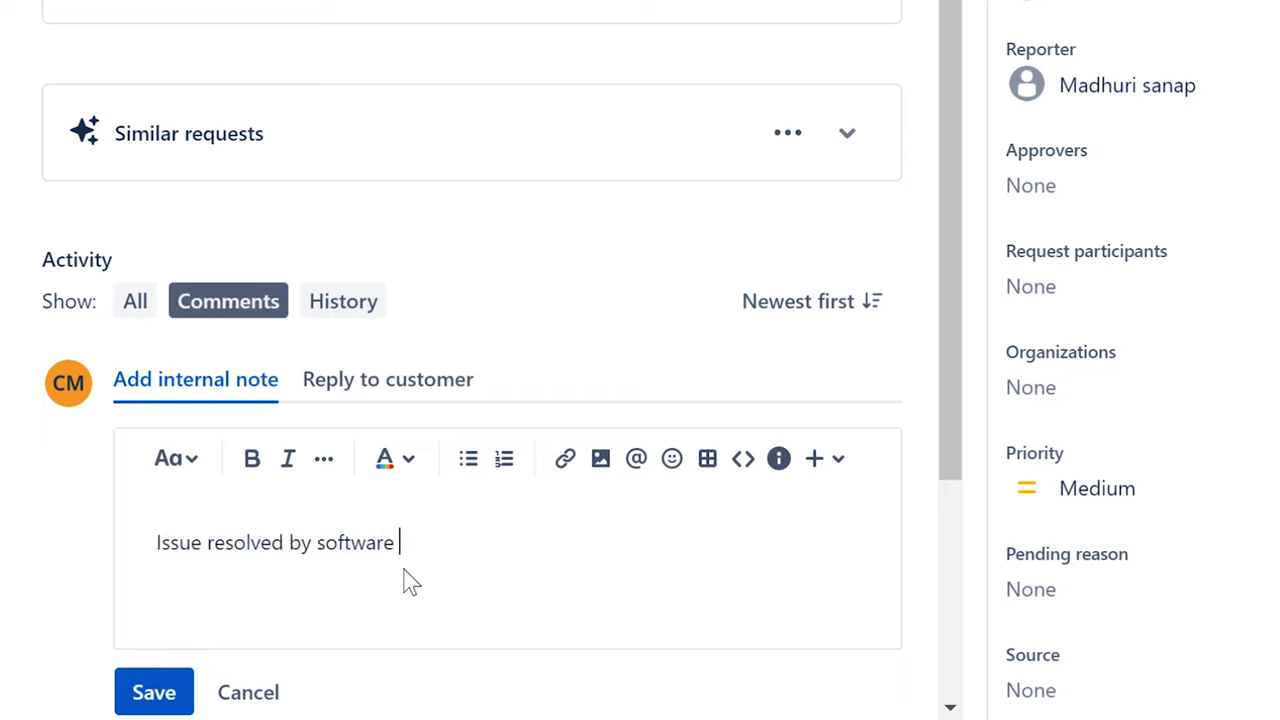
type("reinstalled/r")
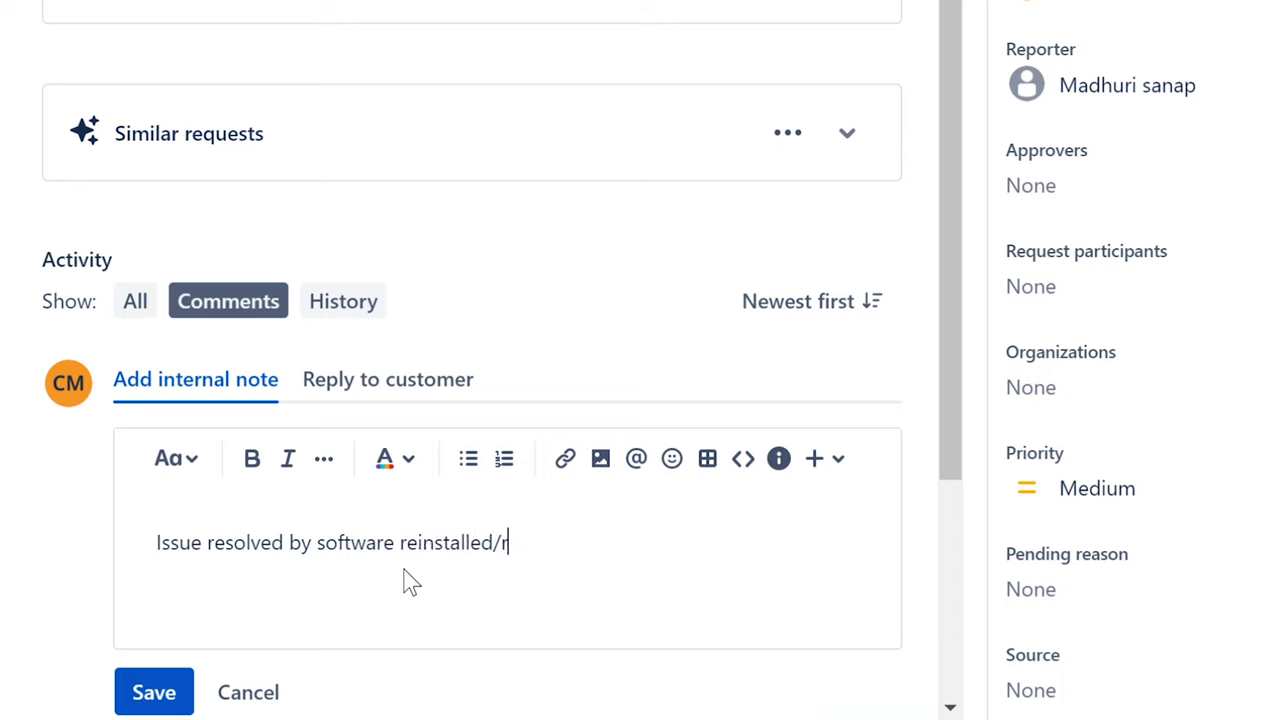
type("eboot. Ervin")
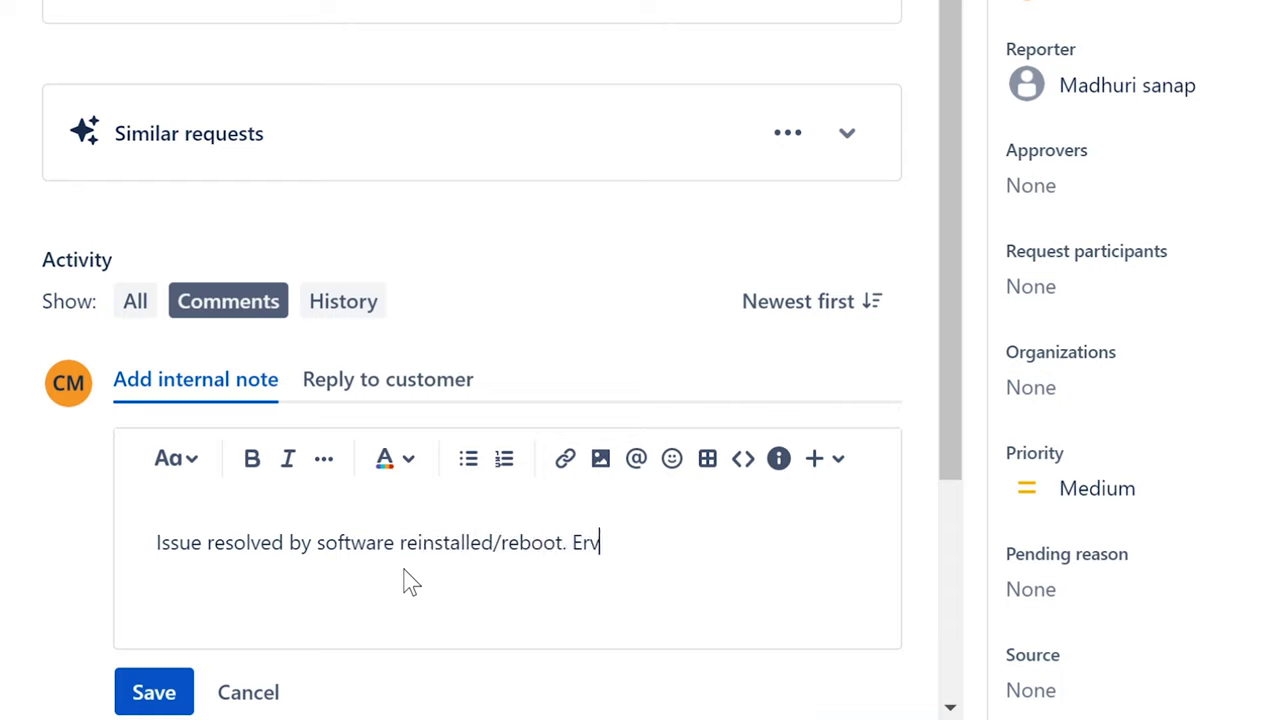
left_click(150, 690)
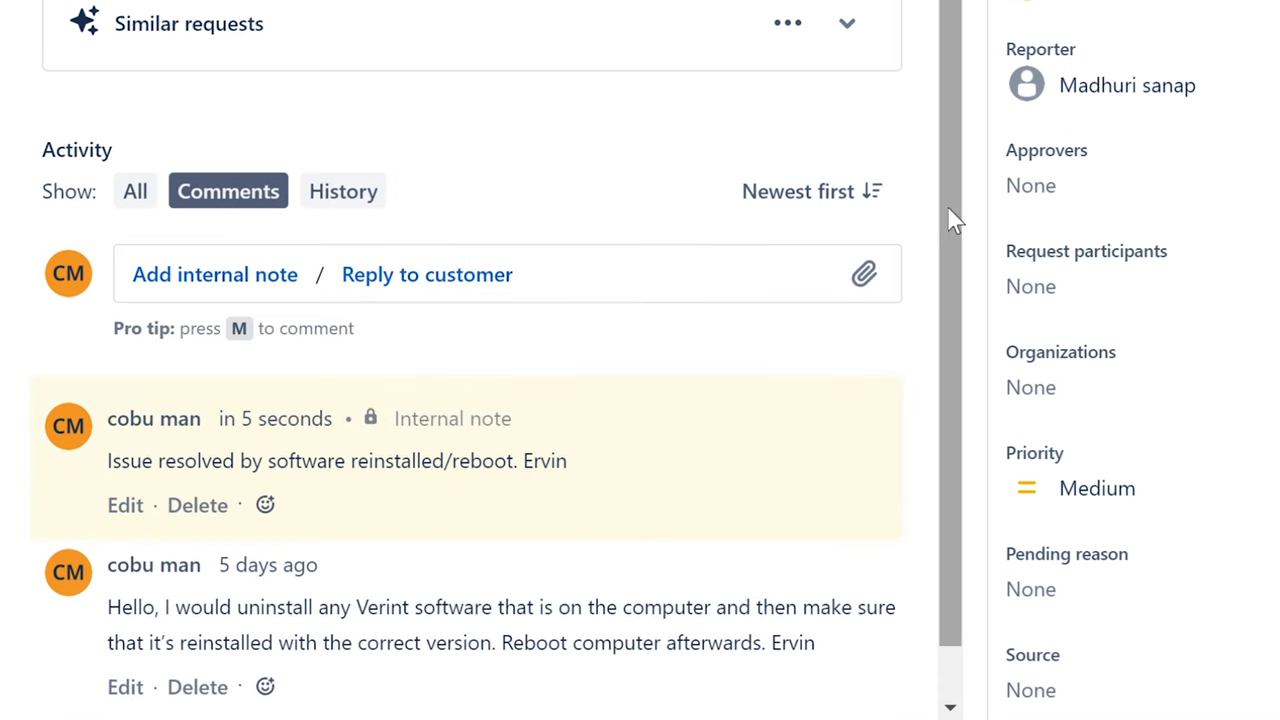
scroll(950, 217, "down", 1)
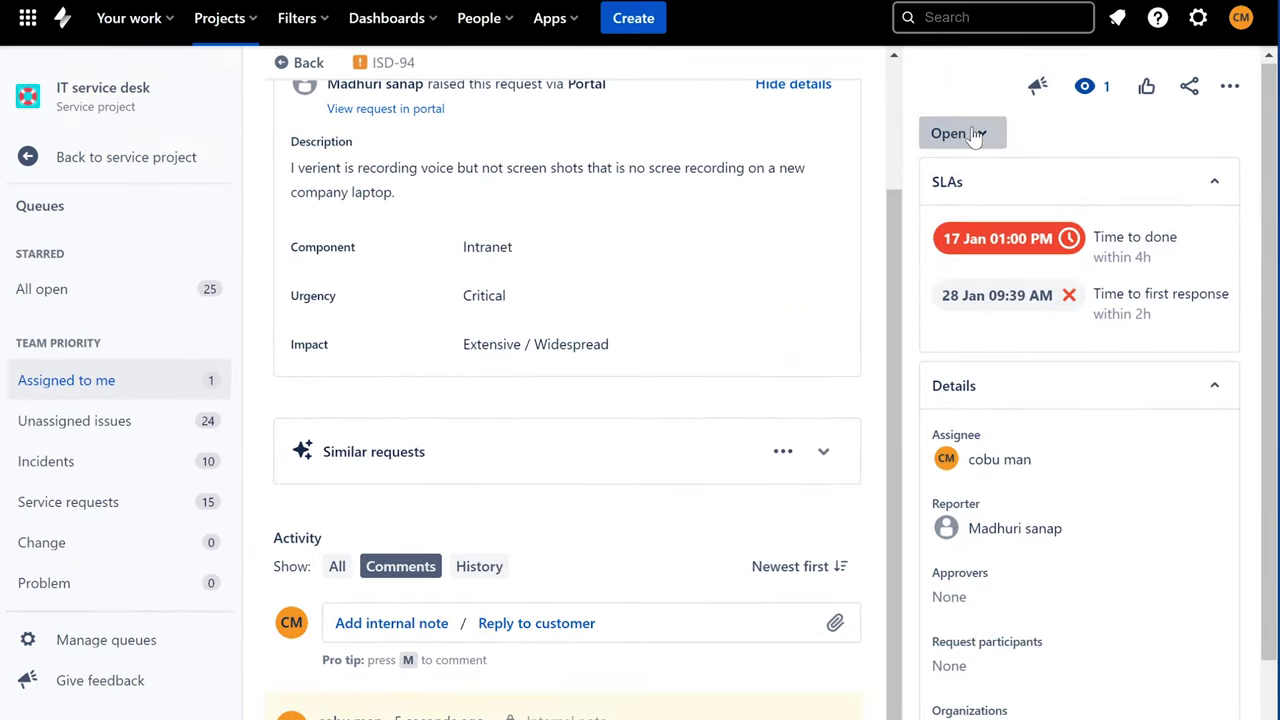
Step: Change the Verint Playback ticket's status to Resolved
left_click(975, 135)
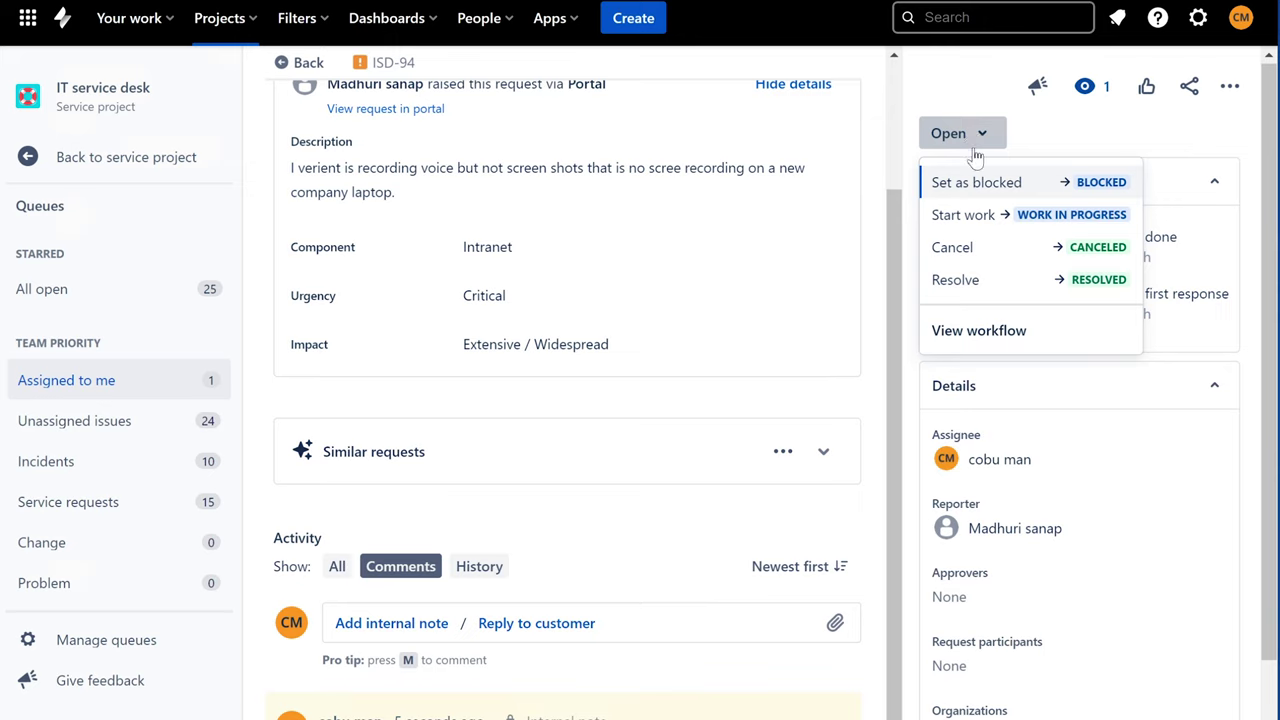
left_click(985, 283)
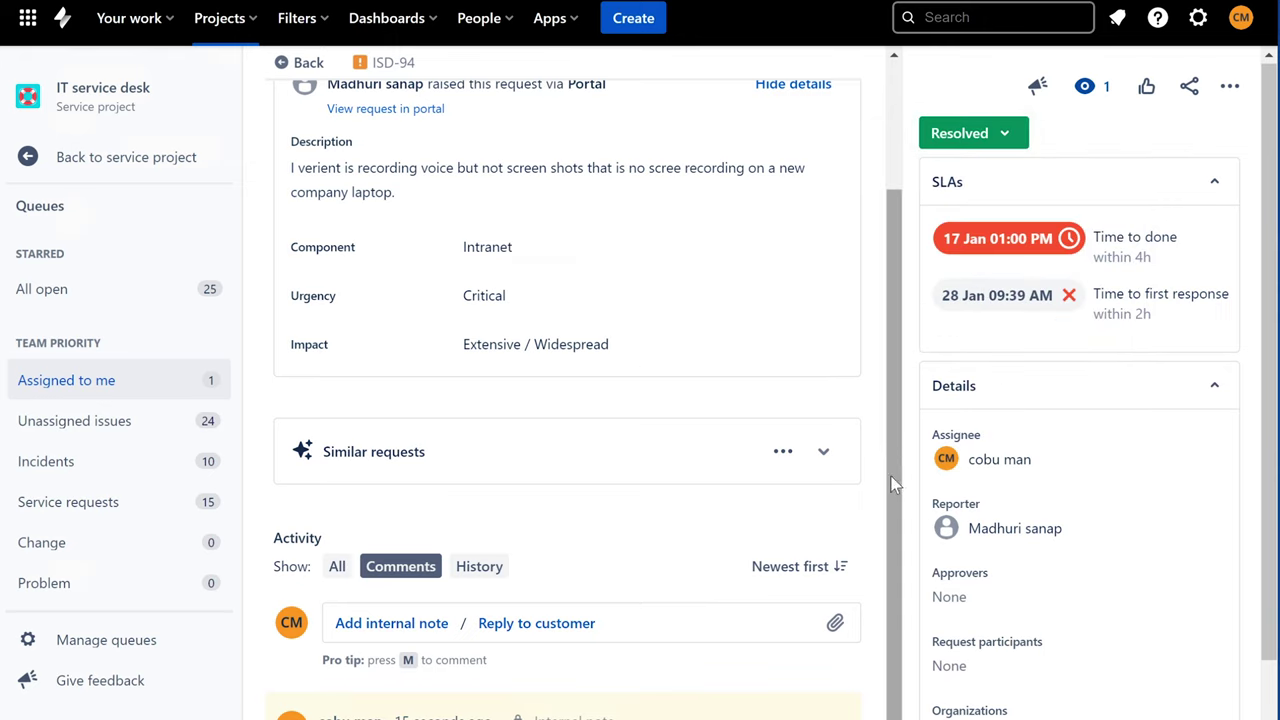
left_click_drag(897, 512, 905, 368)
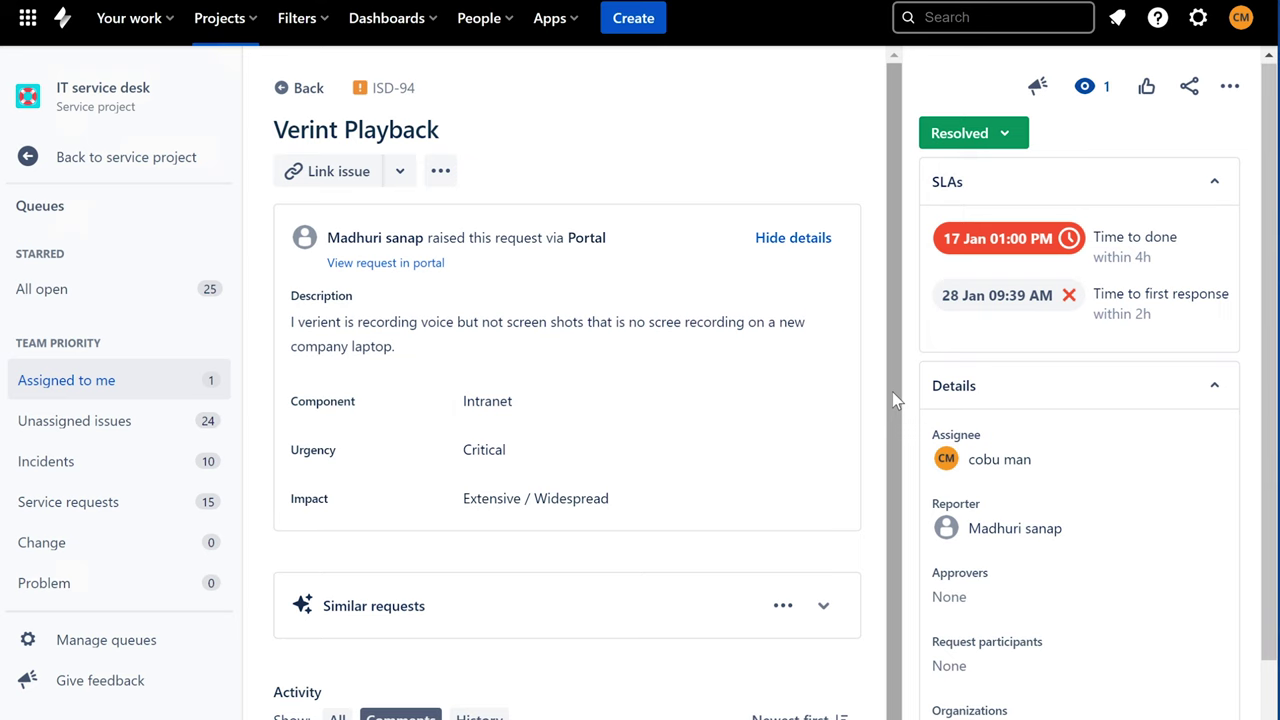
Step: Open ticket ISD-91 about Outlook not updating from the Unassigned issues queue and read through its summary
left_click(116, 423)
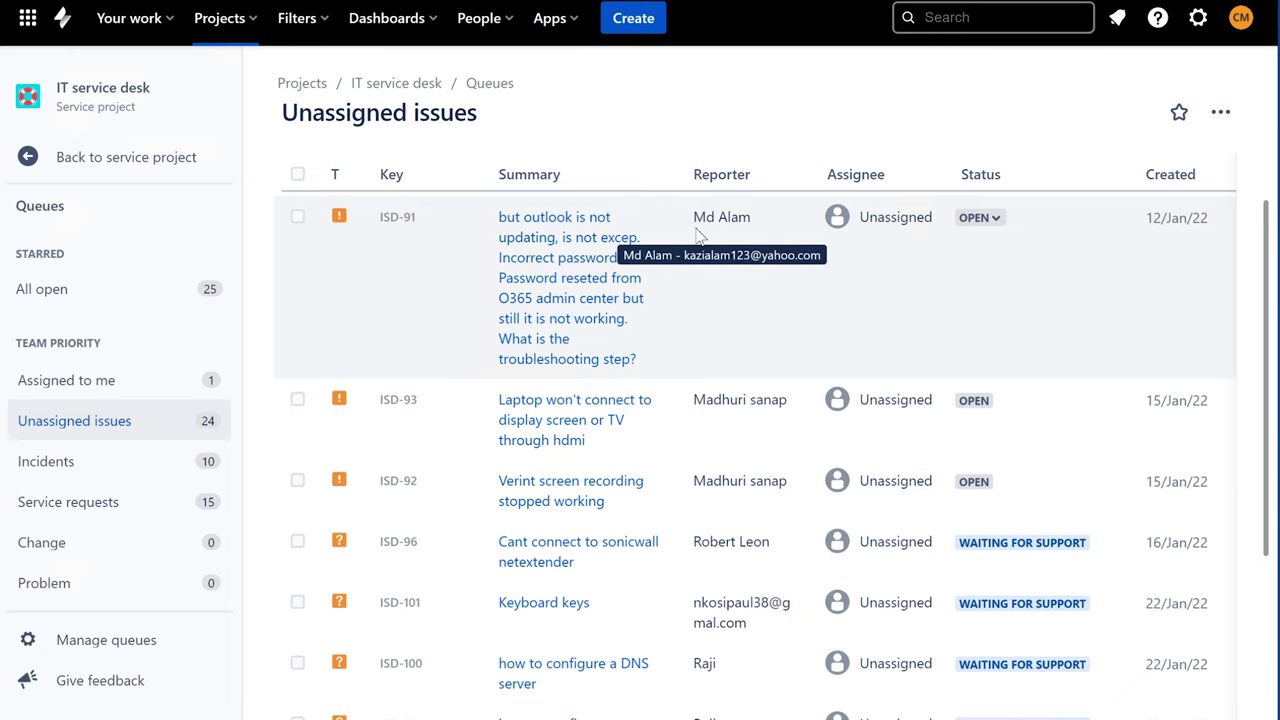
left_click(566, 250)
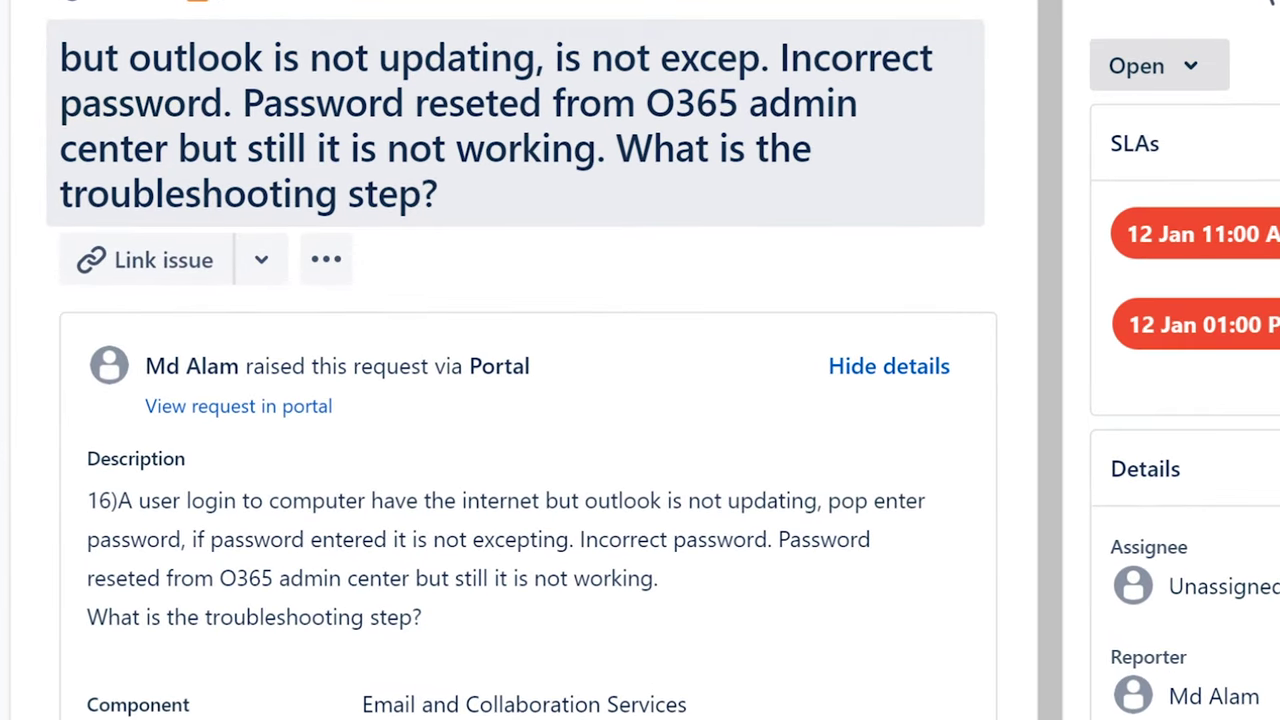
left_click_drag(60, 57, 466, 220)
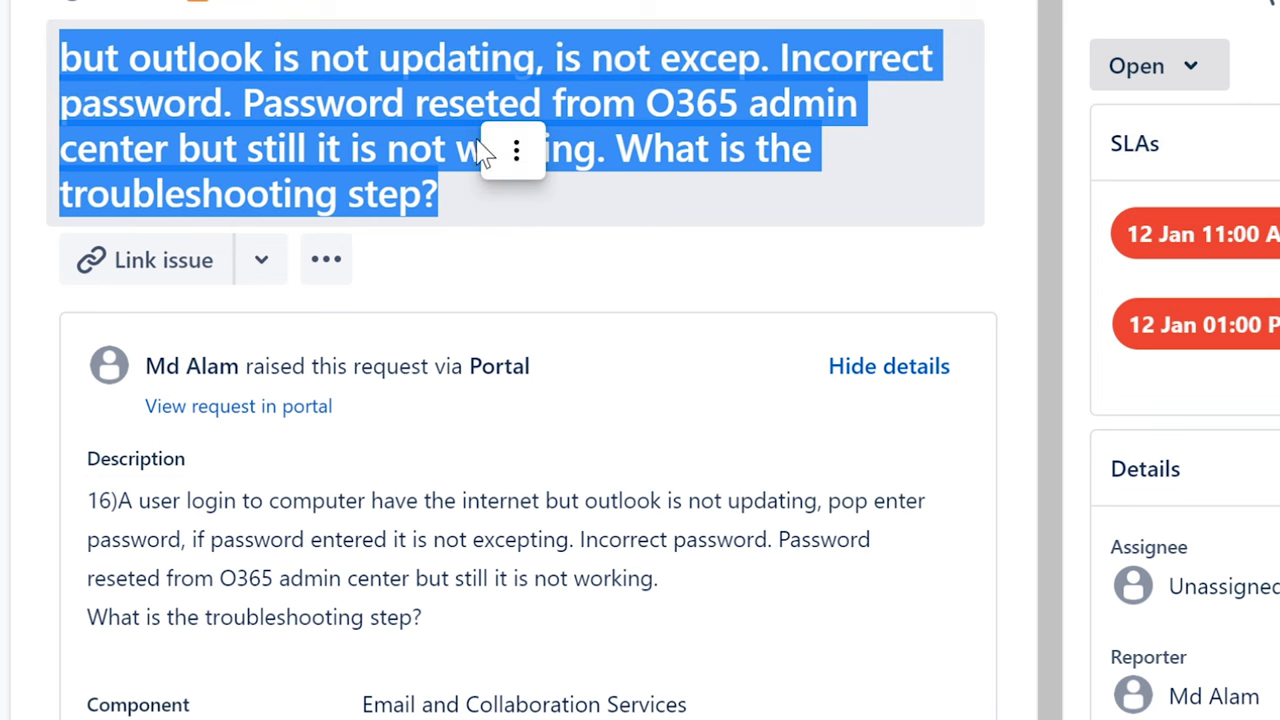
left_click(514, 151)
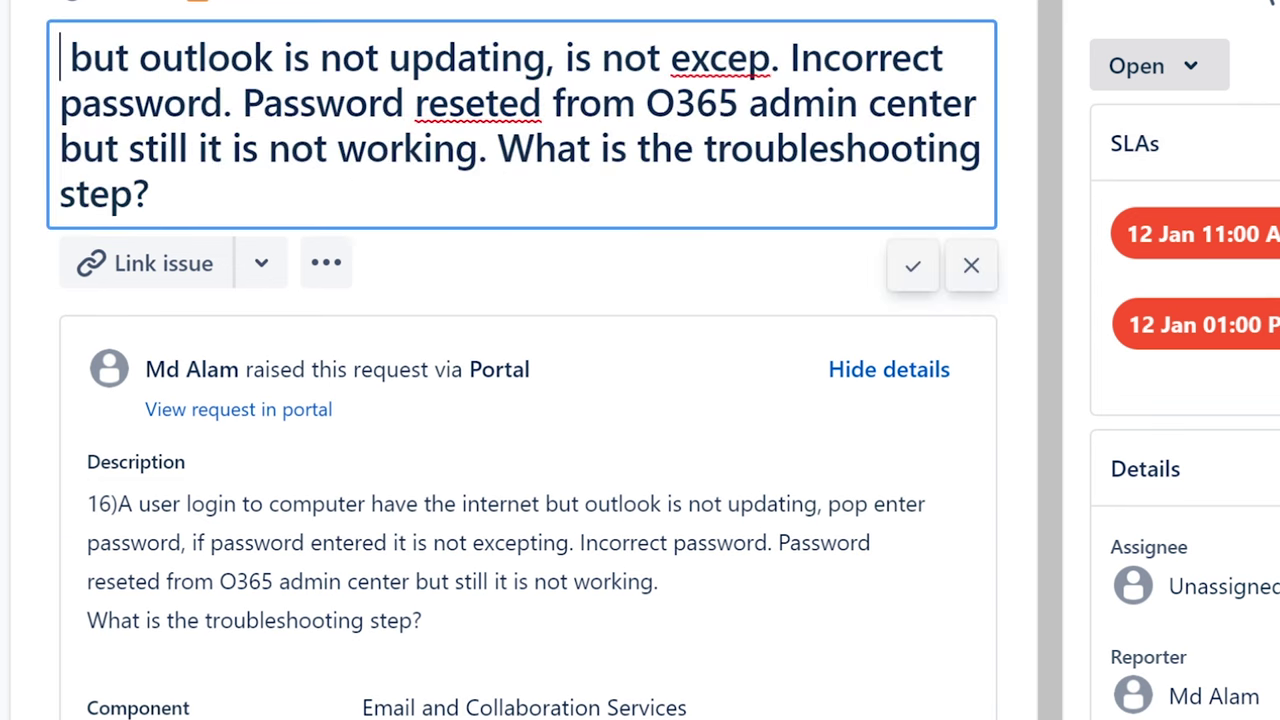
left_click(973, 267)
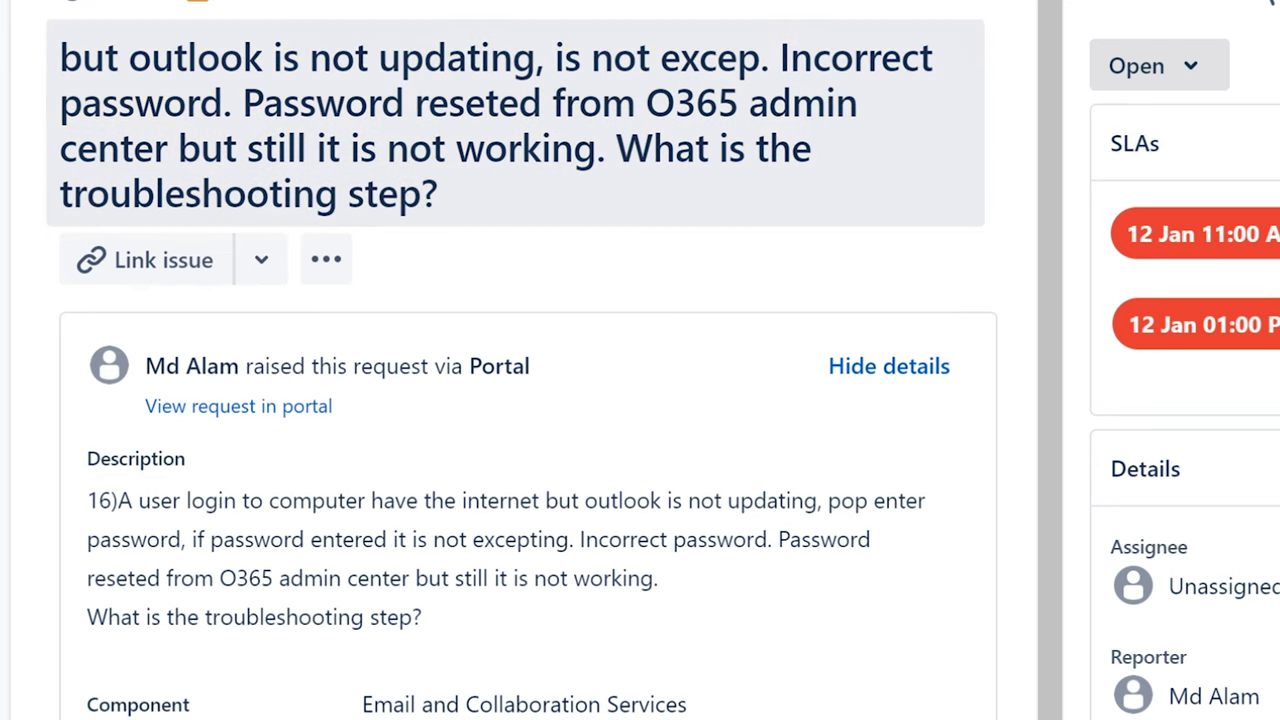
left_click_drag(60, 57, 636, 103)
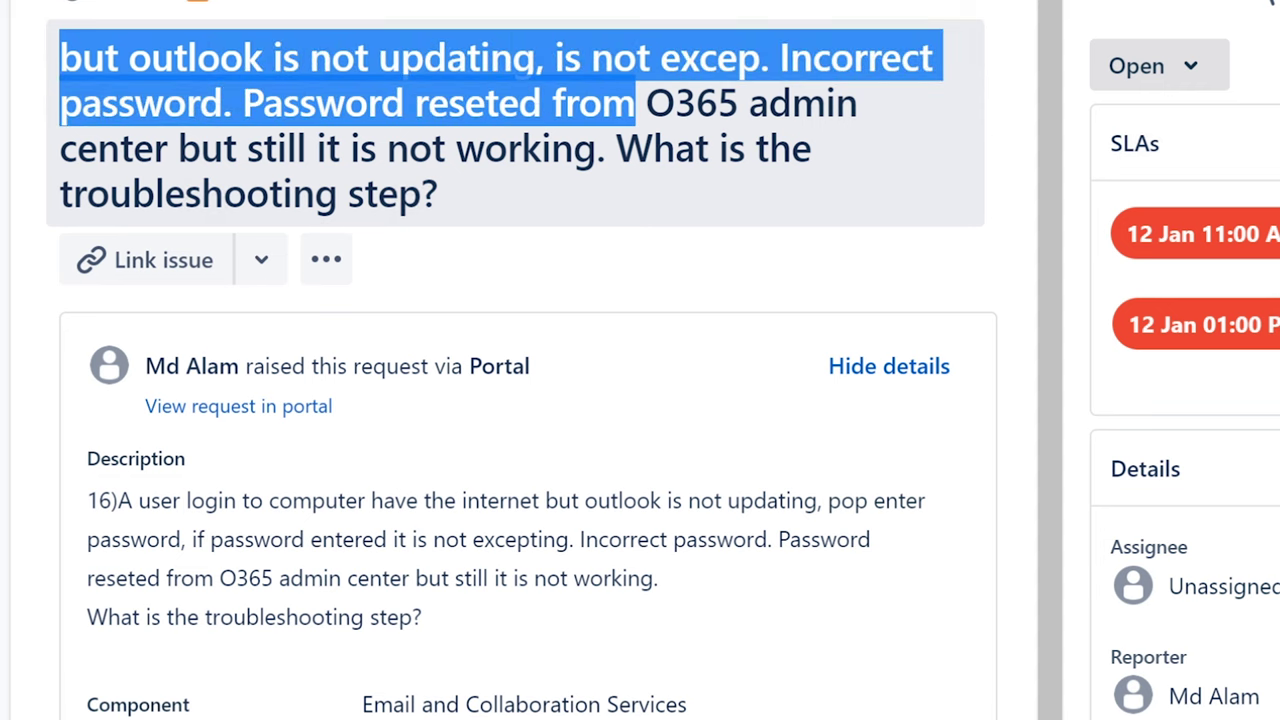
left_click_drag(636, 103, 605, 148)
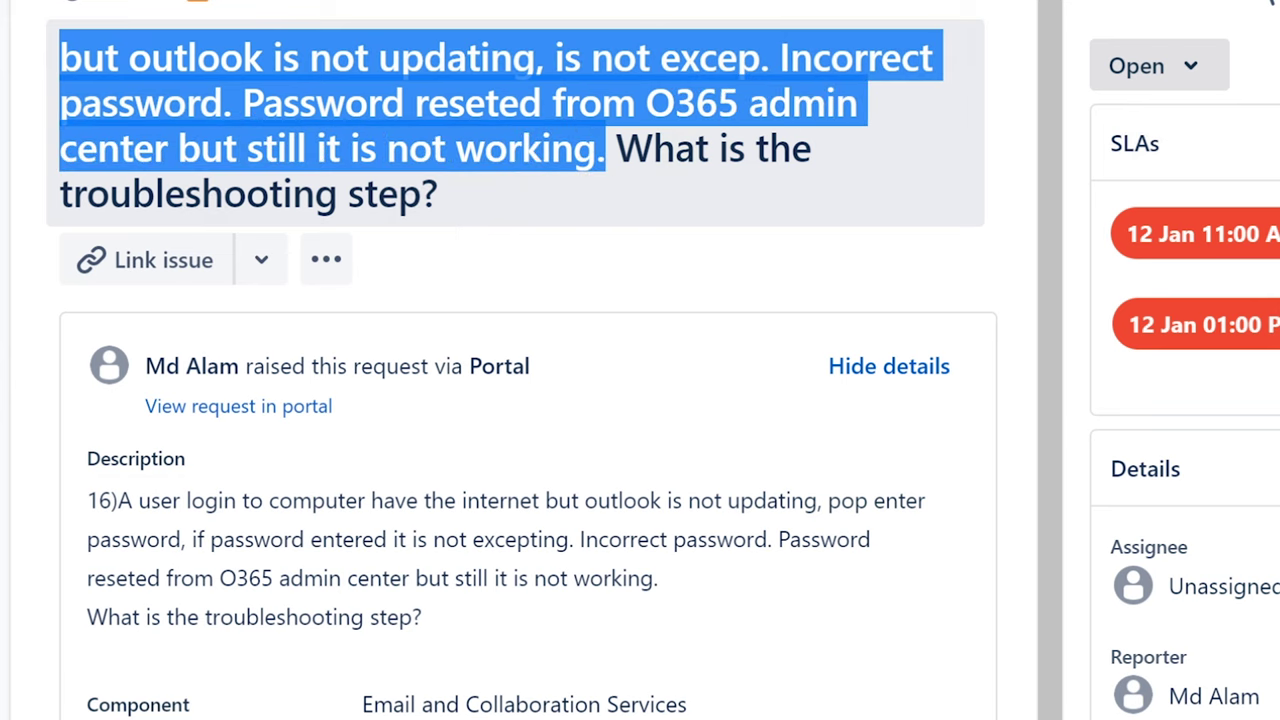
left_click(648, 172)
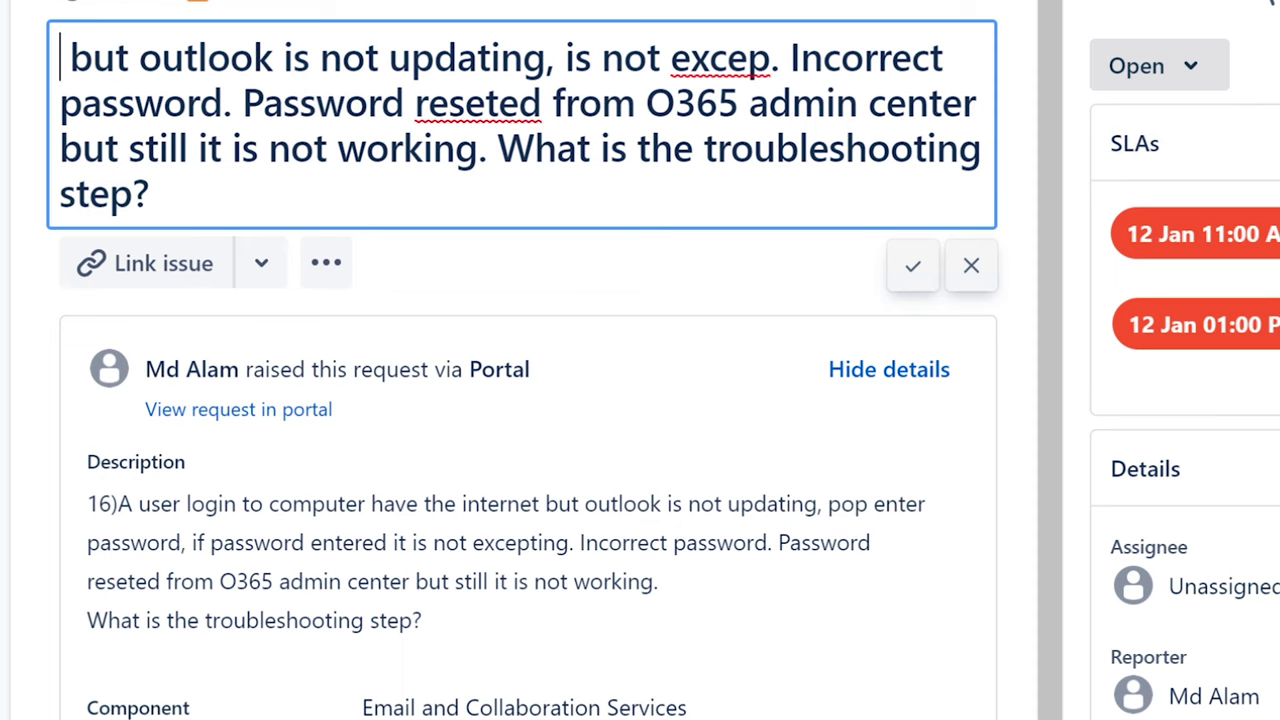
double_click(478, 103)
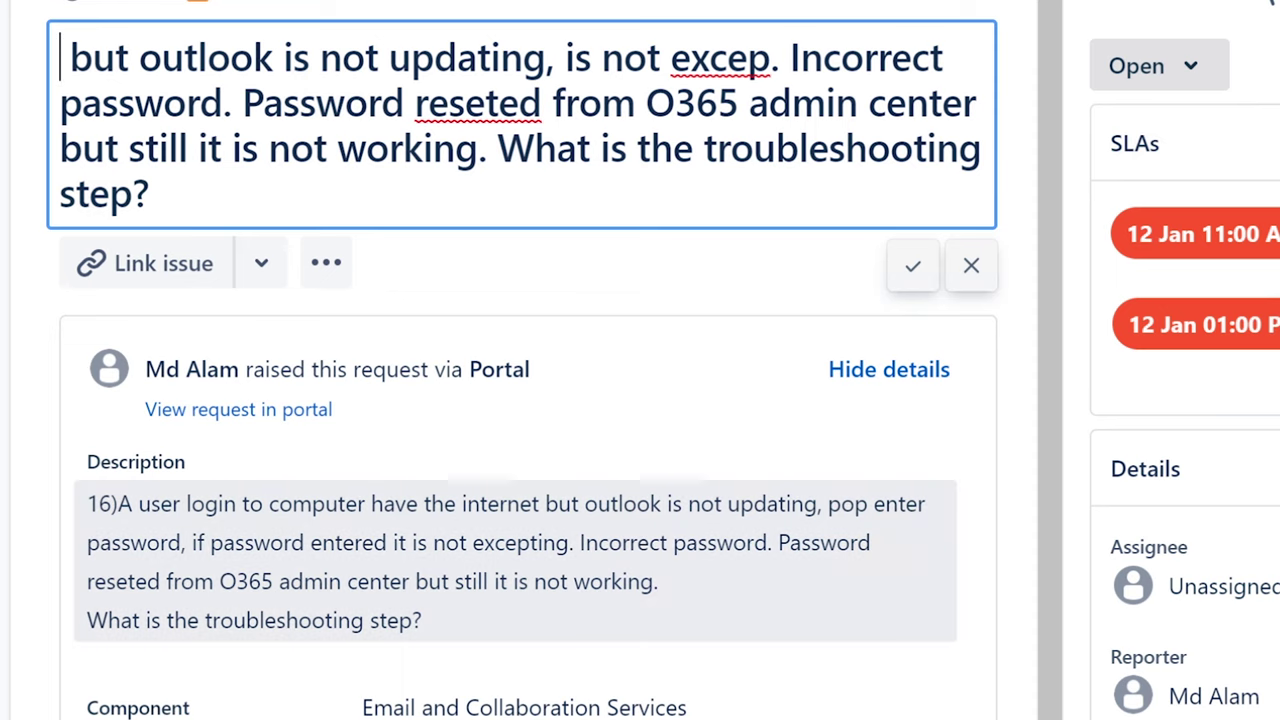
Step: Open the ticket's description for editing and read its account of the Outlook password problem
left_click(545, 555)
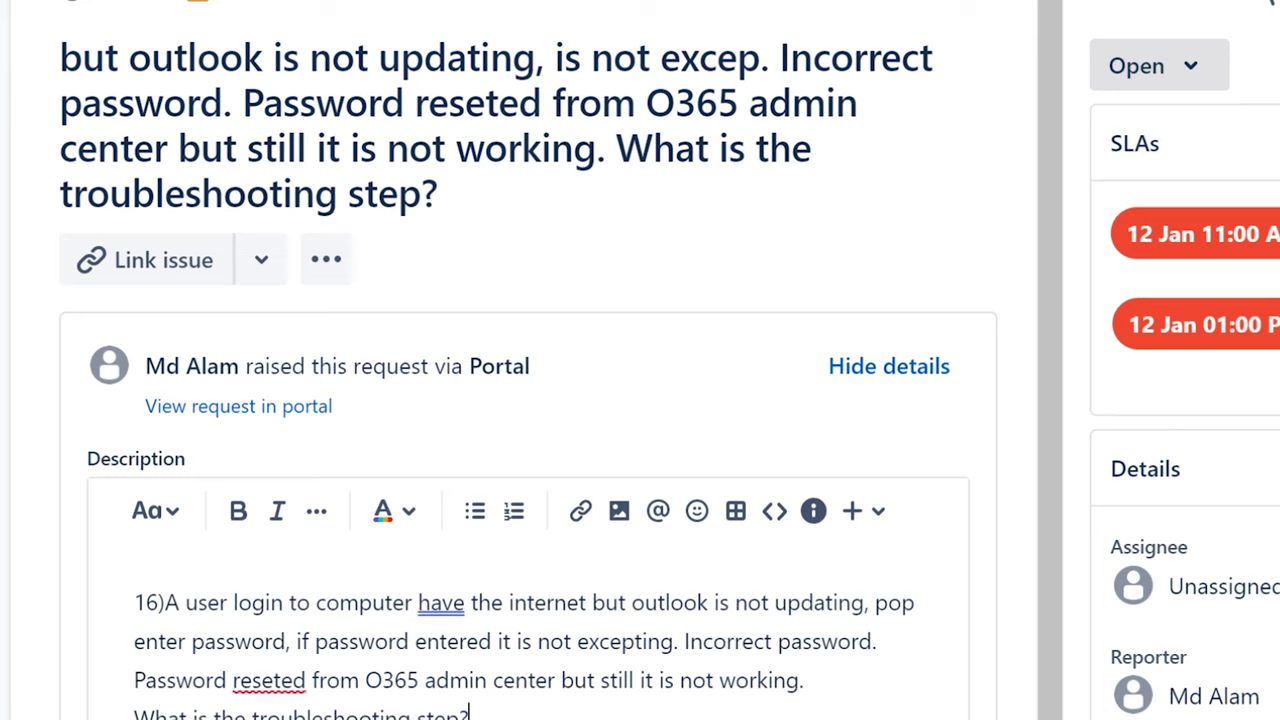
left_click_drag(198, 602, 452, 602)
left_click_drag(452, 537, 724, 576)
left_click(284, 576)
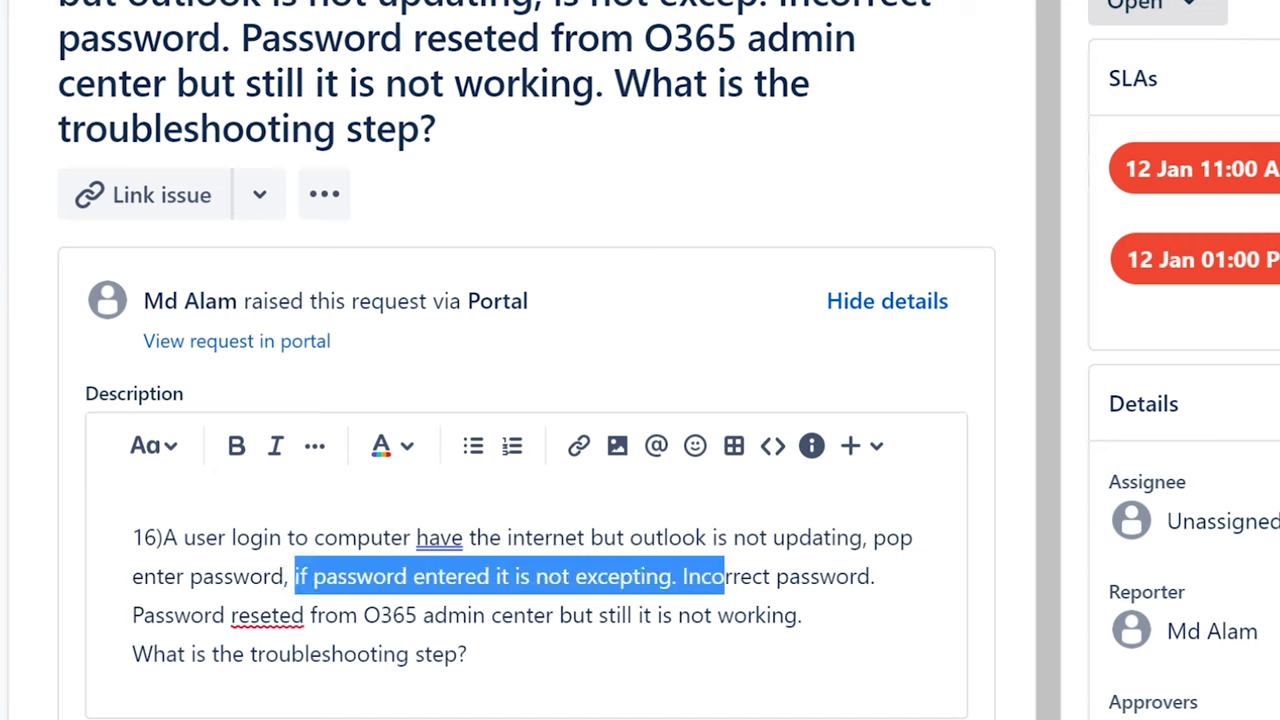
left_click(608, 615)
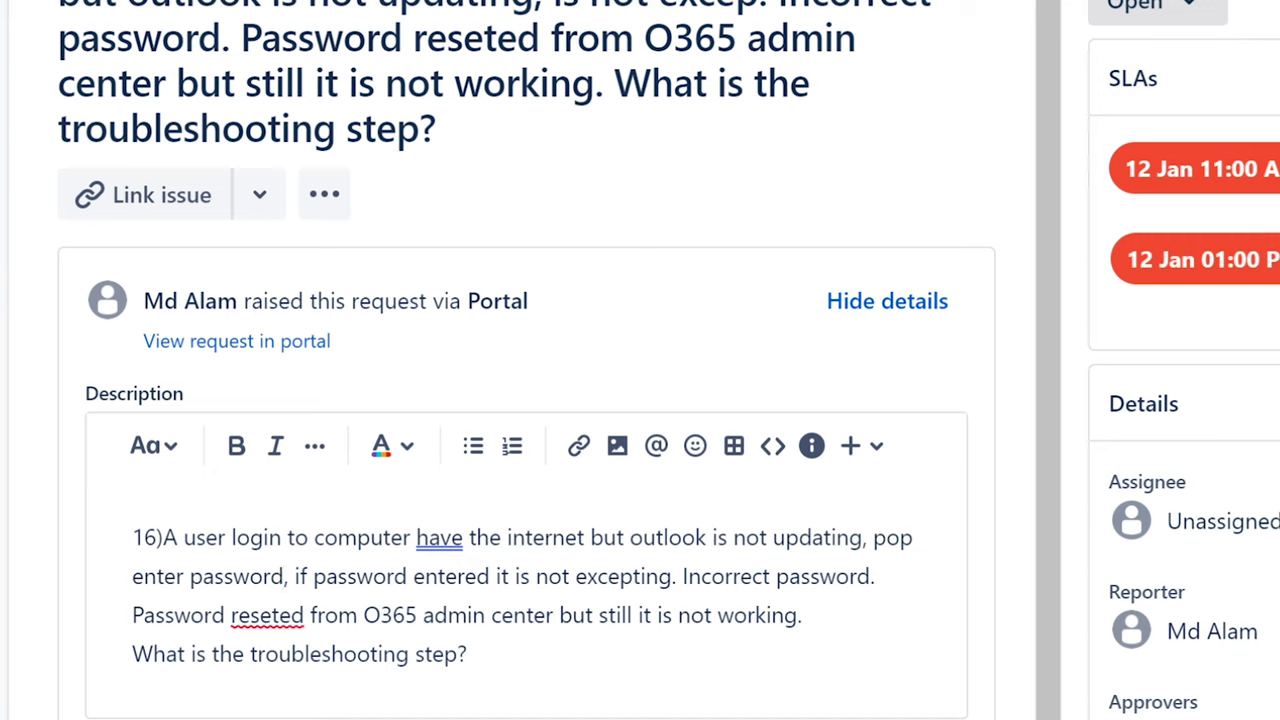
key("Down")
Step: Assign the Outlook ticket to the signed-in support agent
left_click(1172, 532)
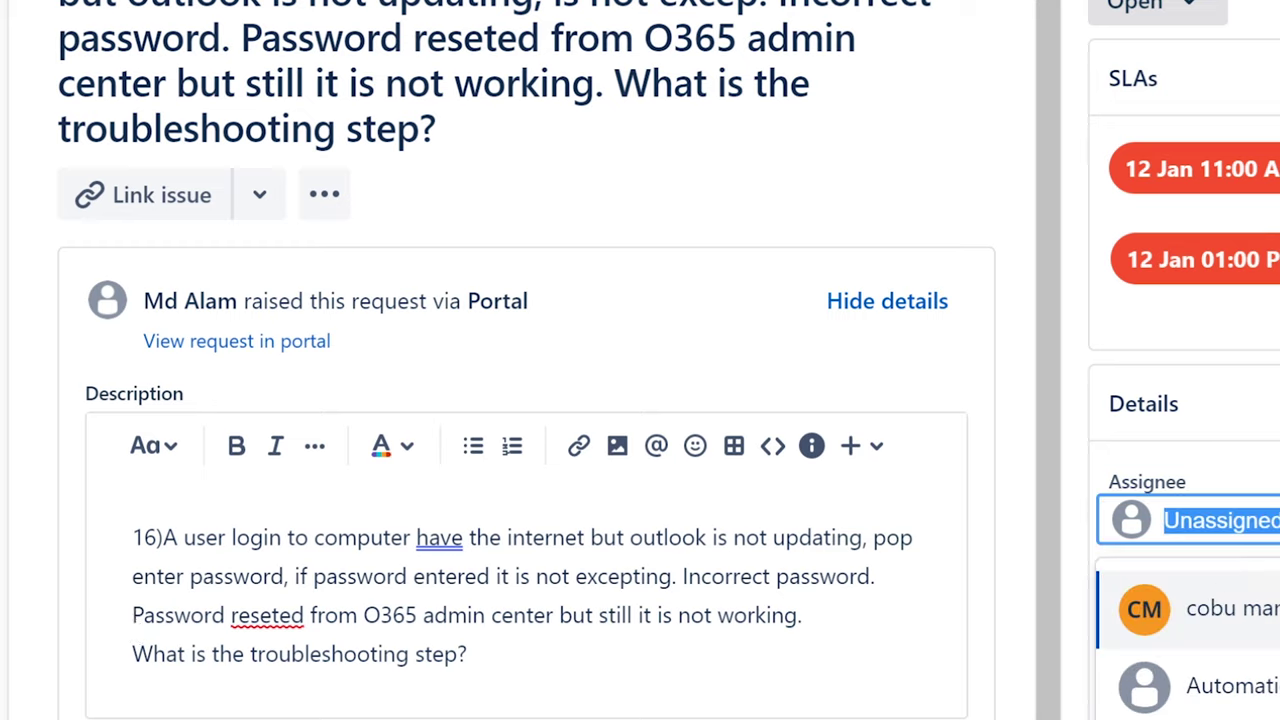
left_click(1225, 608)
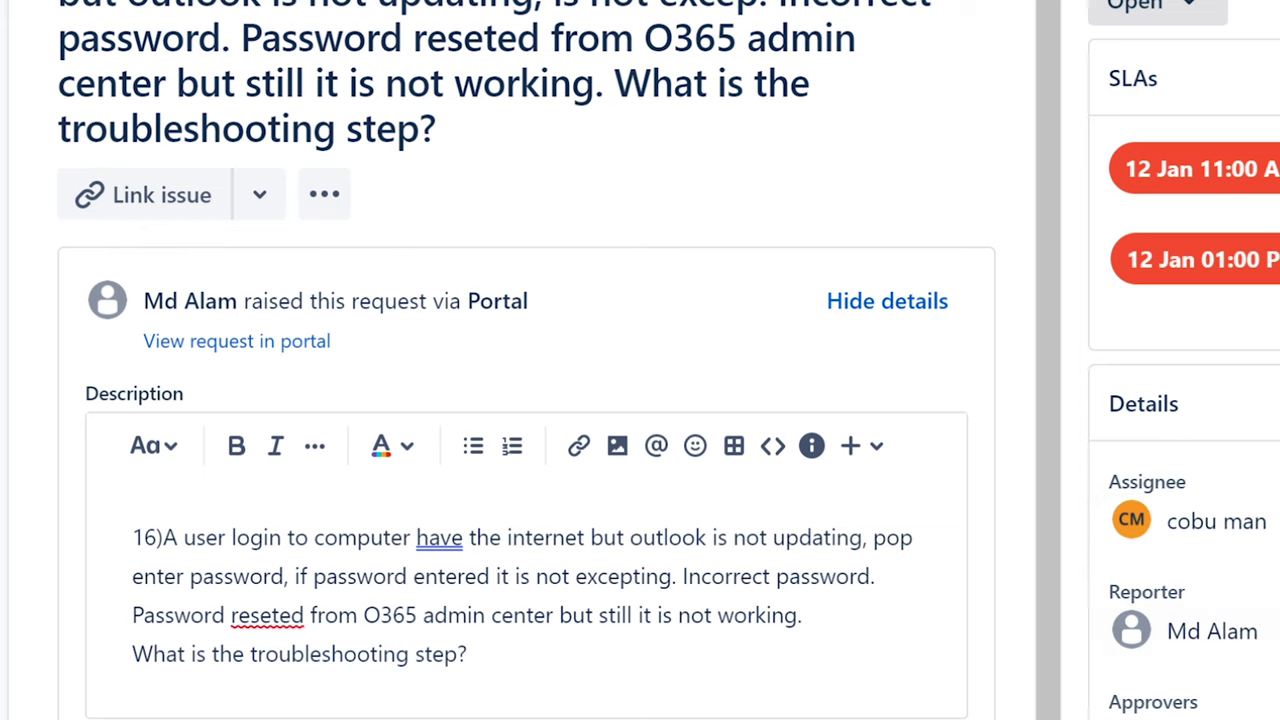
Step: Examine the description's lines about the incorrect password, the O365 admin center reset and the closing troubleshooting question
scroll(543, 665, "down", 2)
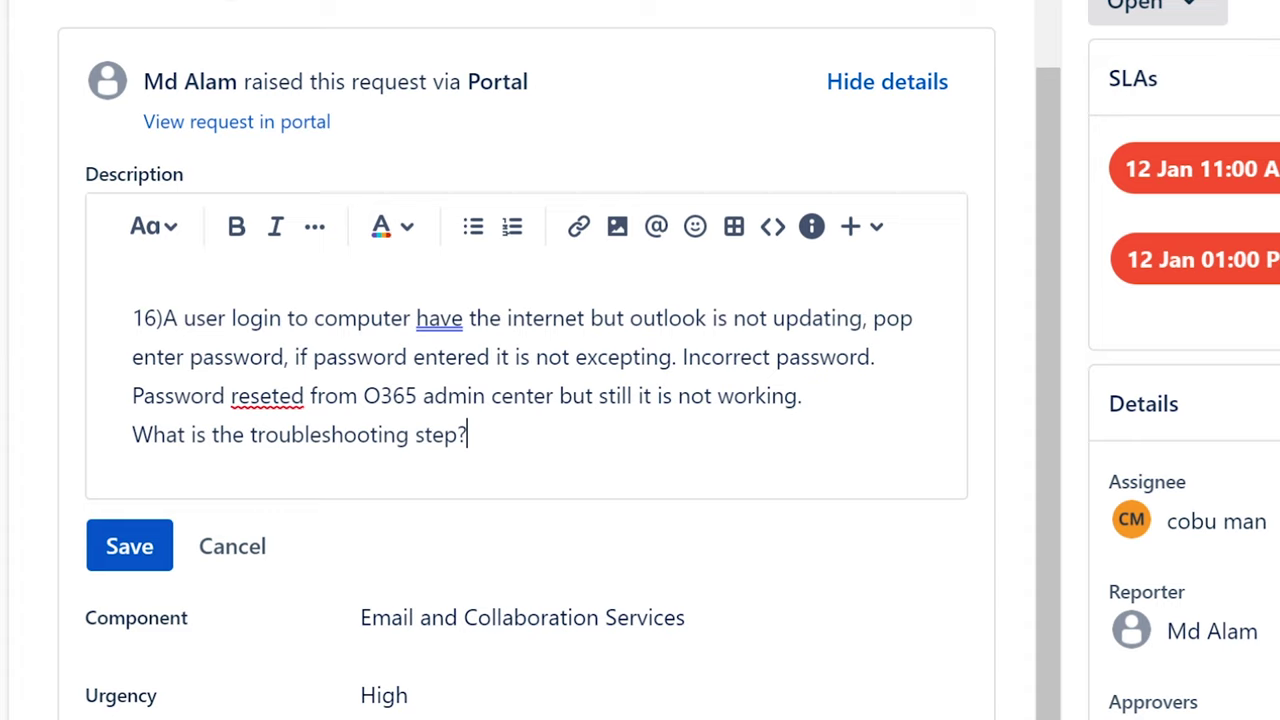
left_click_drag(682, 357, 876, 357)
left_click(879, 357)
scroll(1057, 400, "down", 1)
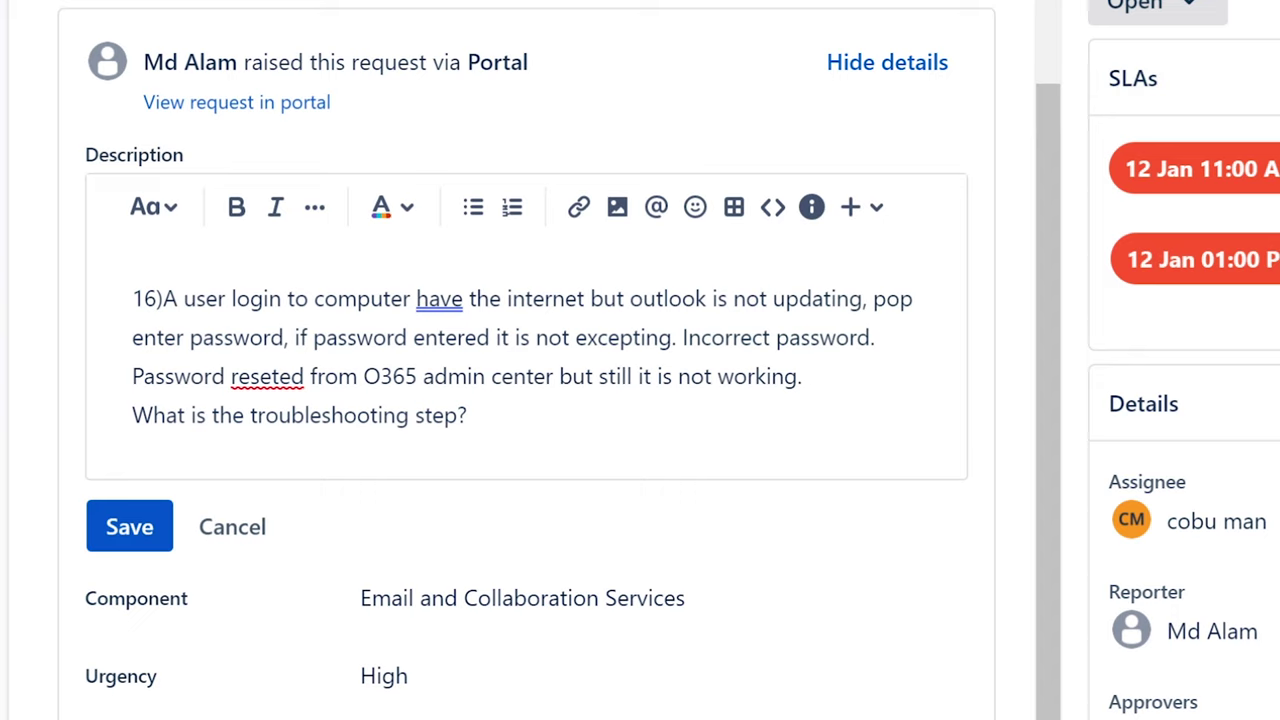
left_click(514, 376)
left_click(468, 415)
left_click(514, 376)
left_click(513, 376)
left_click(467, 415)
left_click_drag(467, 415, 132, 415)
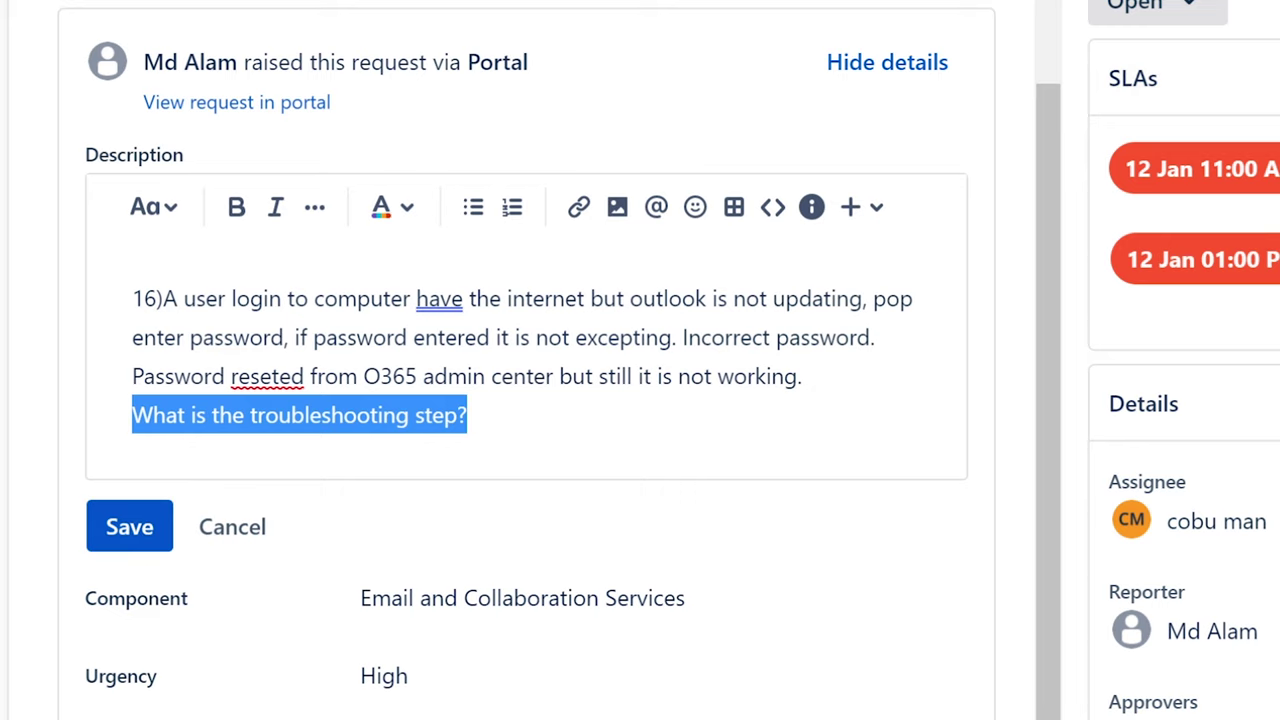
Step: Start a numbered troubleshooting list in the Outlook ticket's reply to the customer, with "Check the password" as the first item
left_click(468, 415)
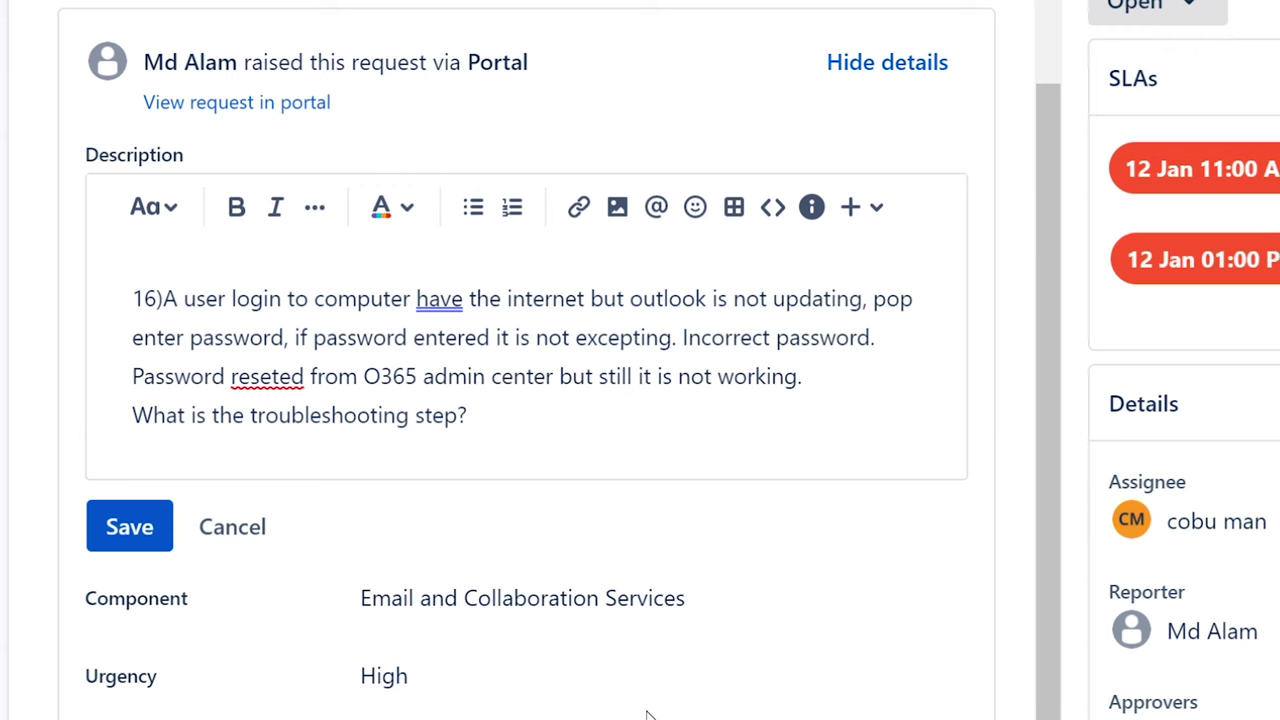
scroll(594, 620, "down", 7)
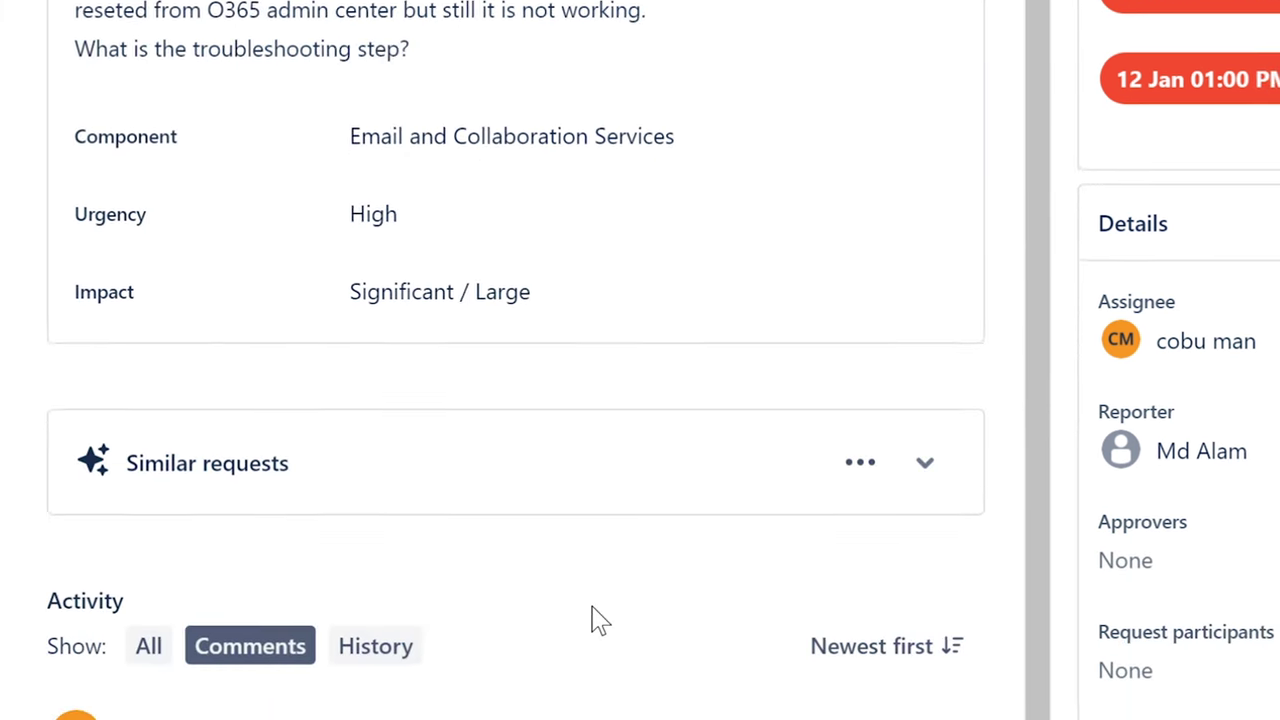
scroll(451, 677, "down", 3)
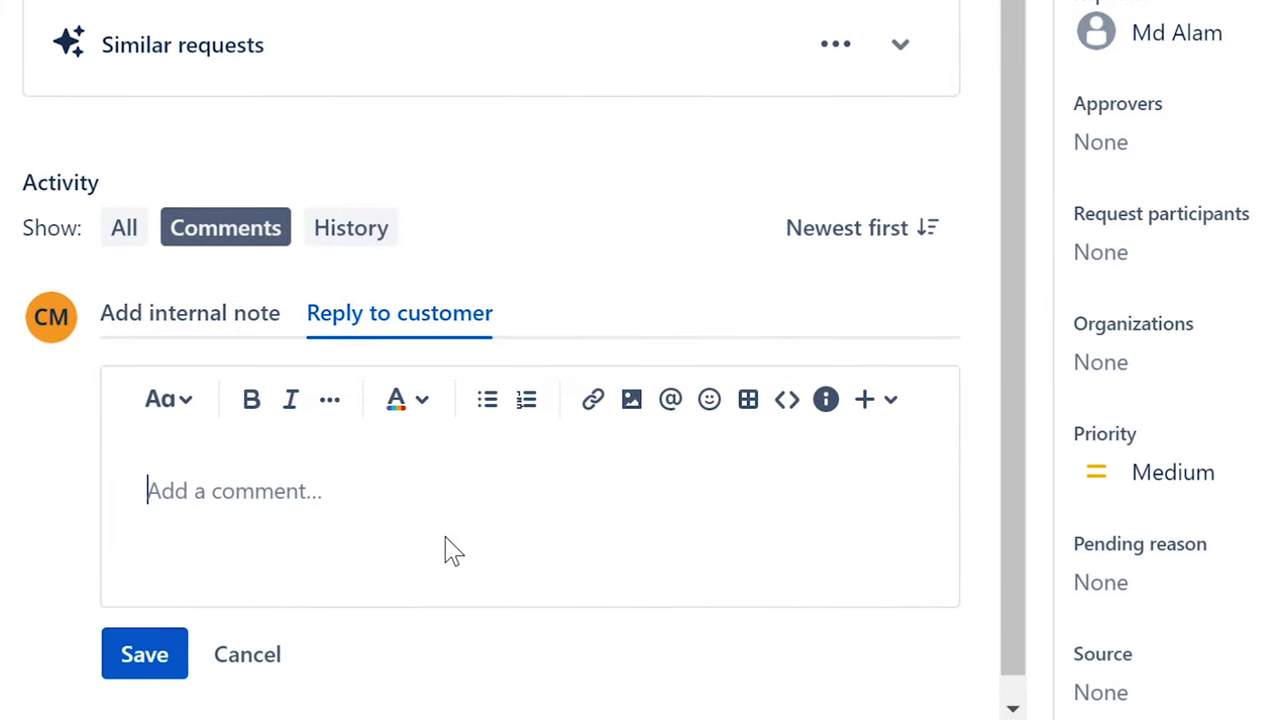
type("1.")
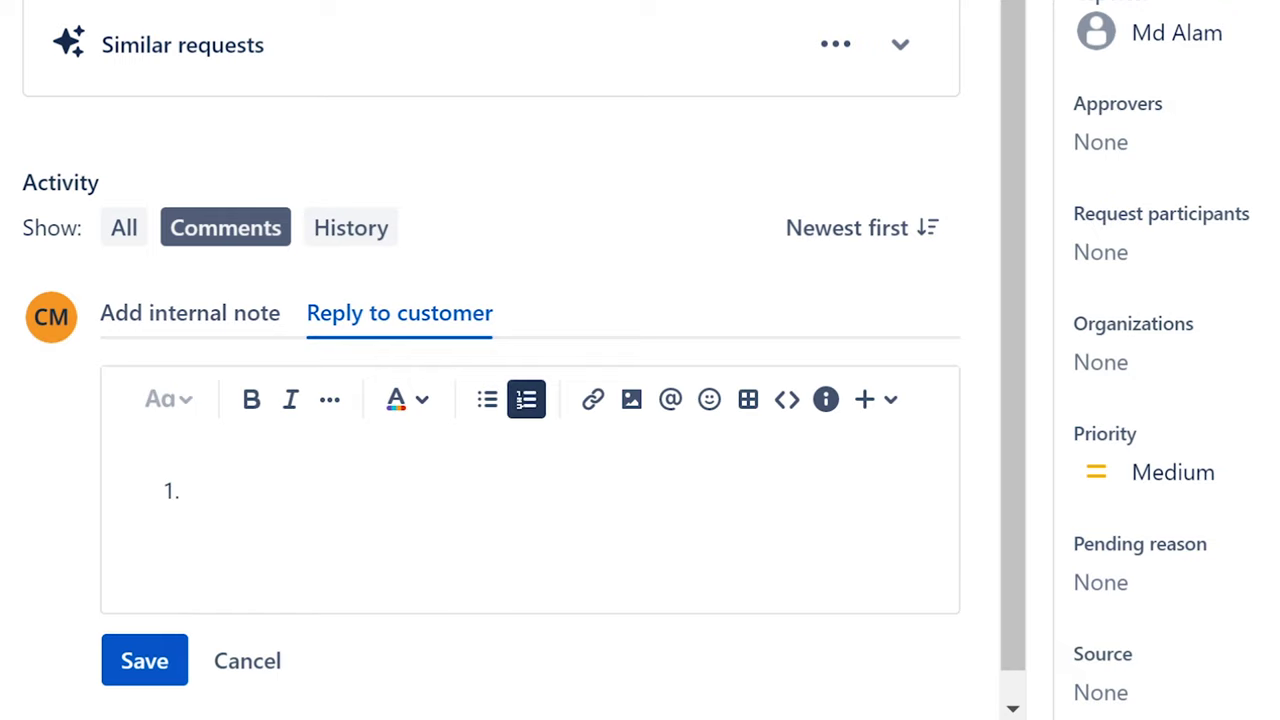
type(" Check the p")
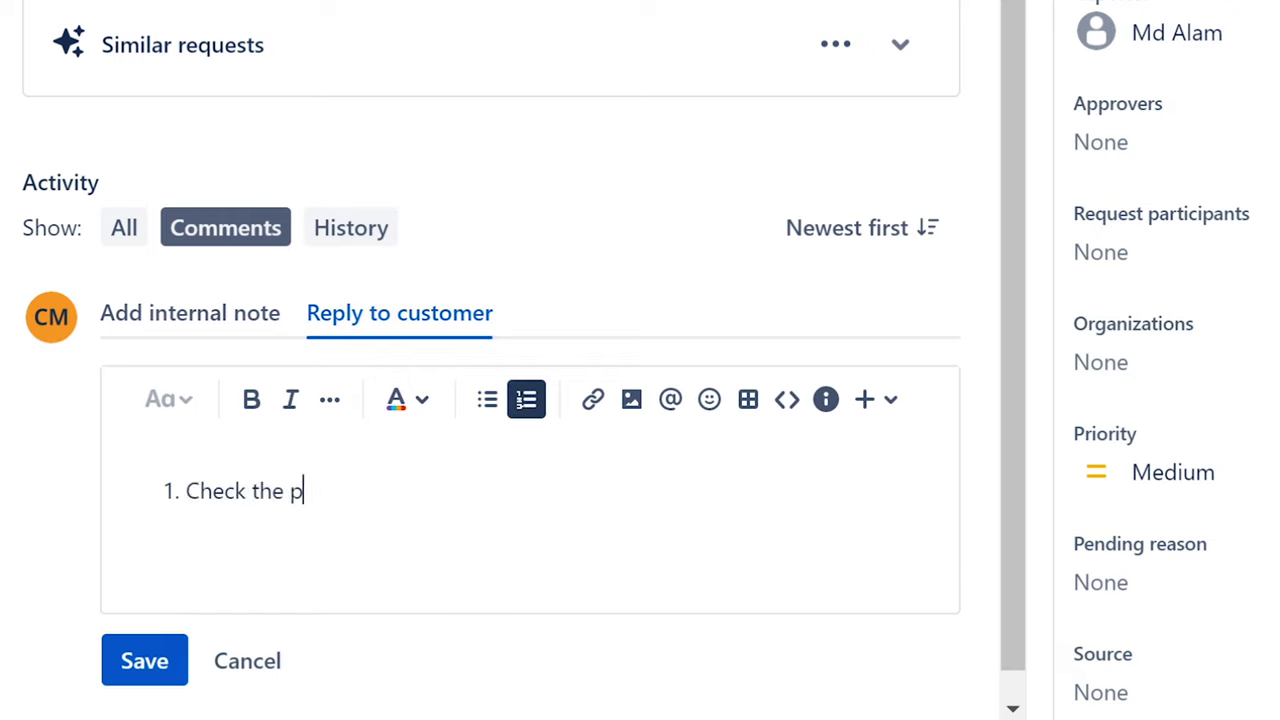
type("assword")
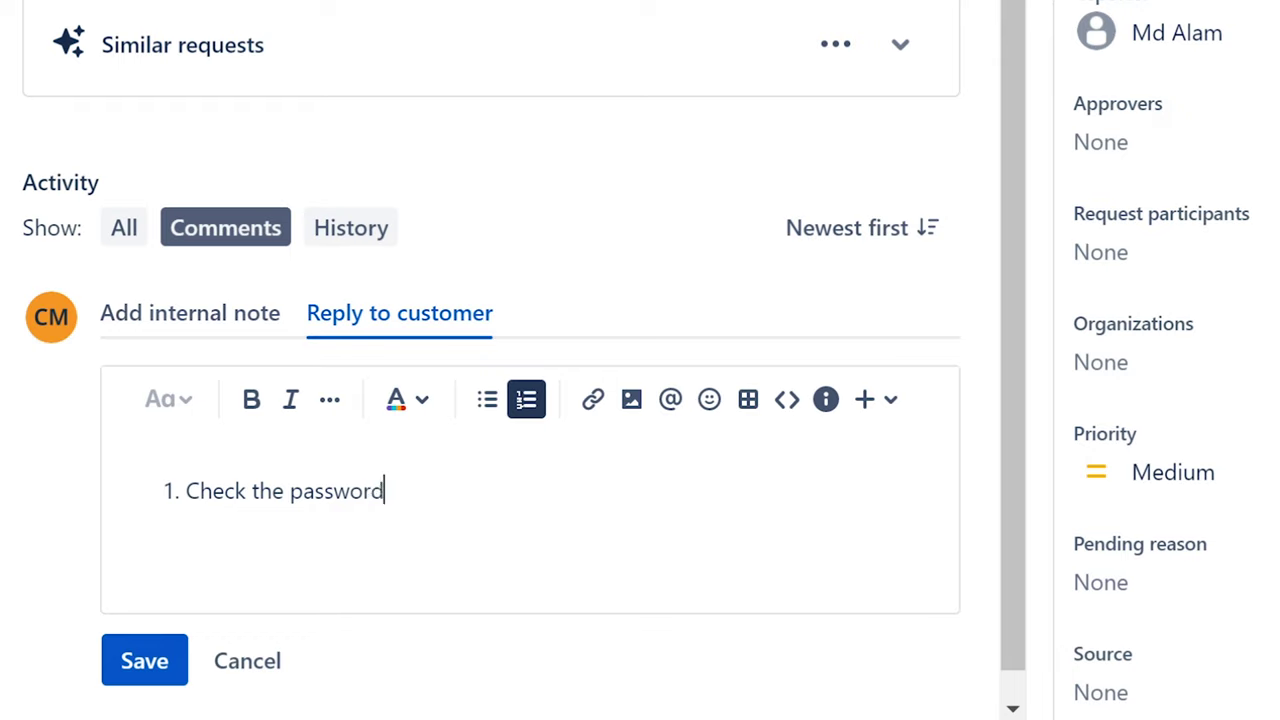
Step: Complete the first item with "Make sure user is typing in the correct password and that they are using the correct password."
type(". Make sure user is typing in the corre")
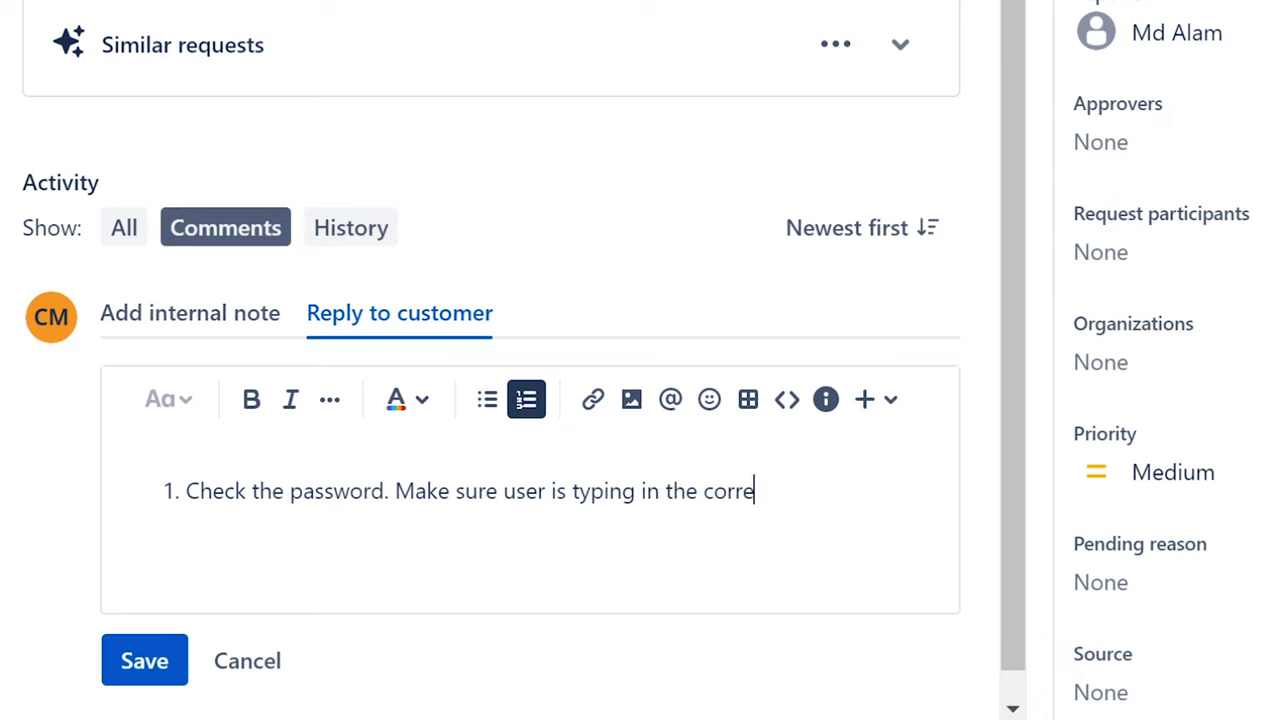
type("ct password an")
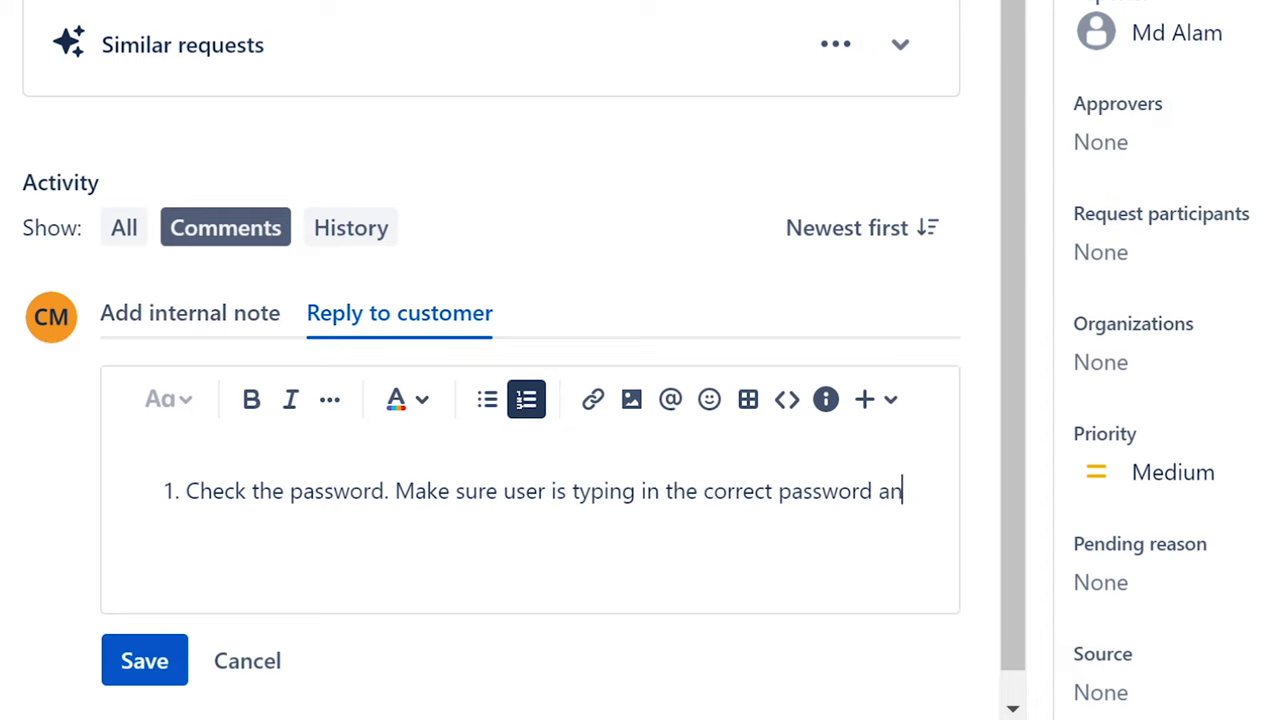
type("d that they a")
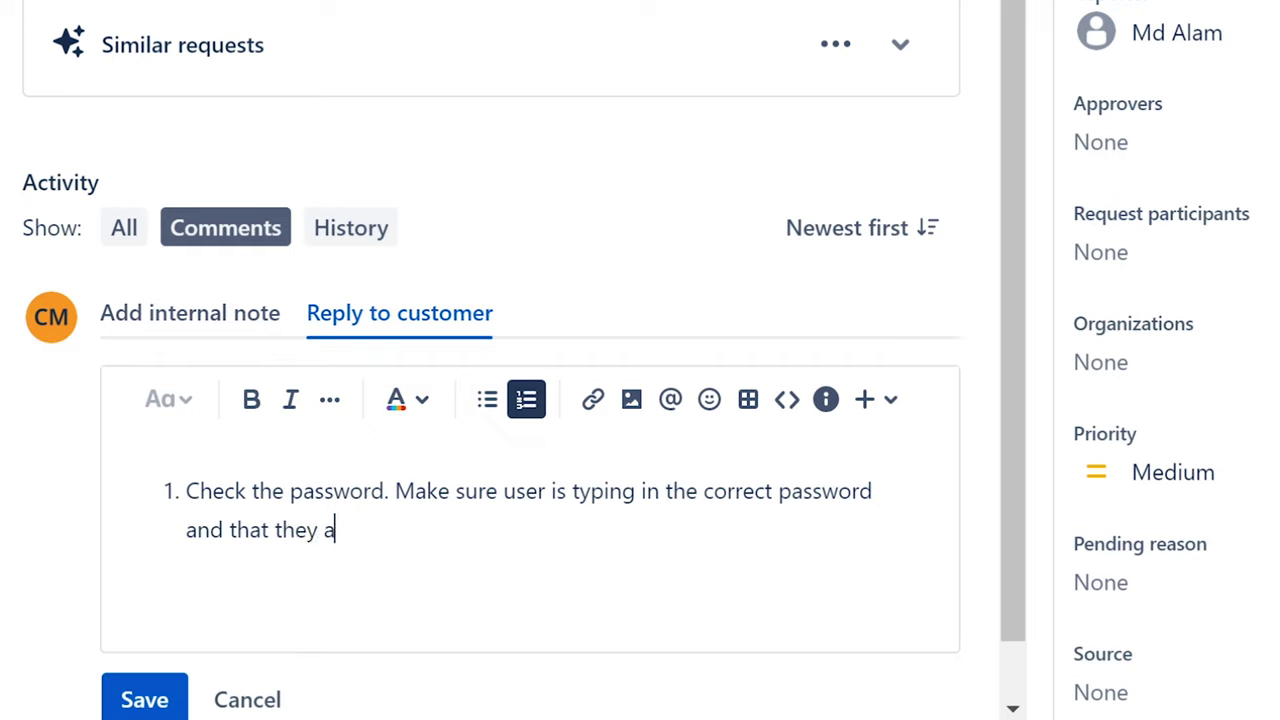
type("re using the ")
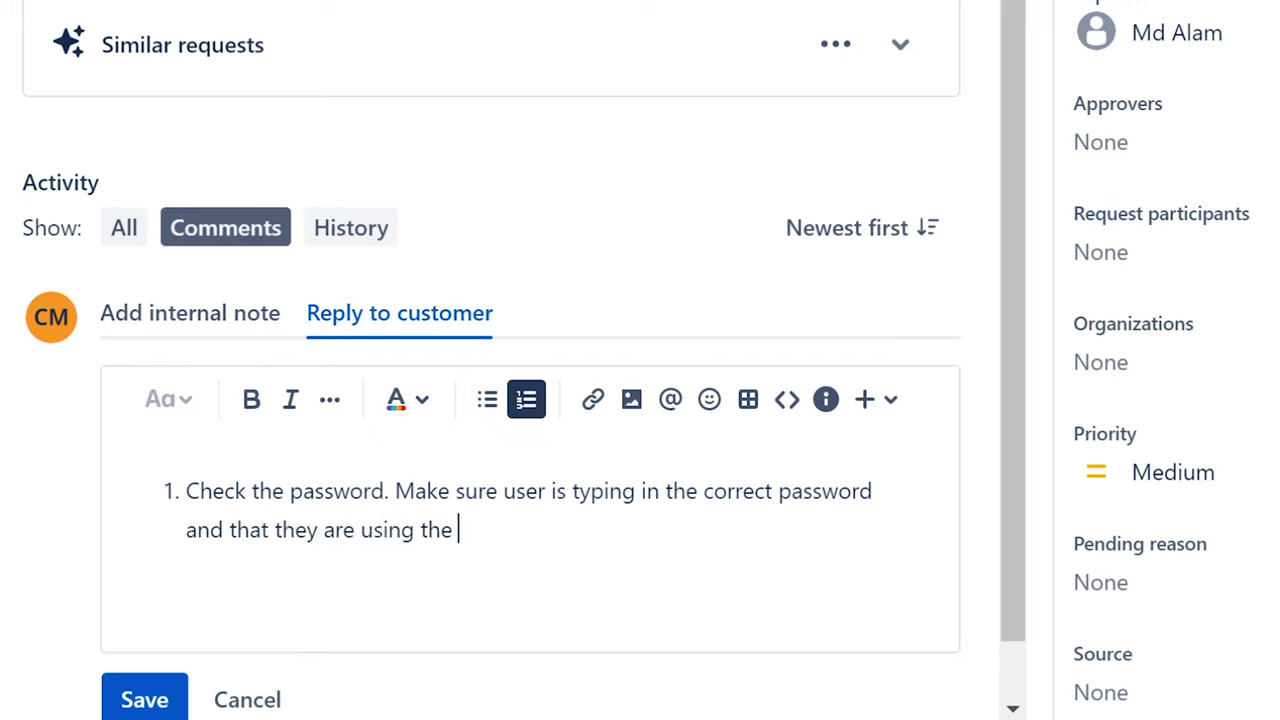
type("correct pass")
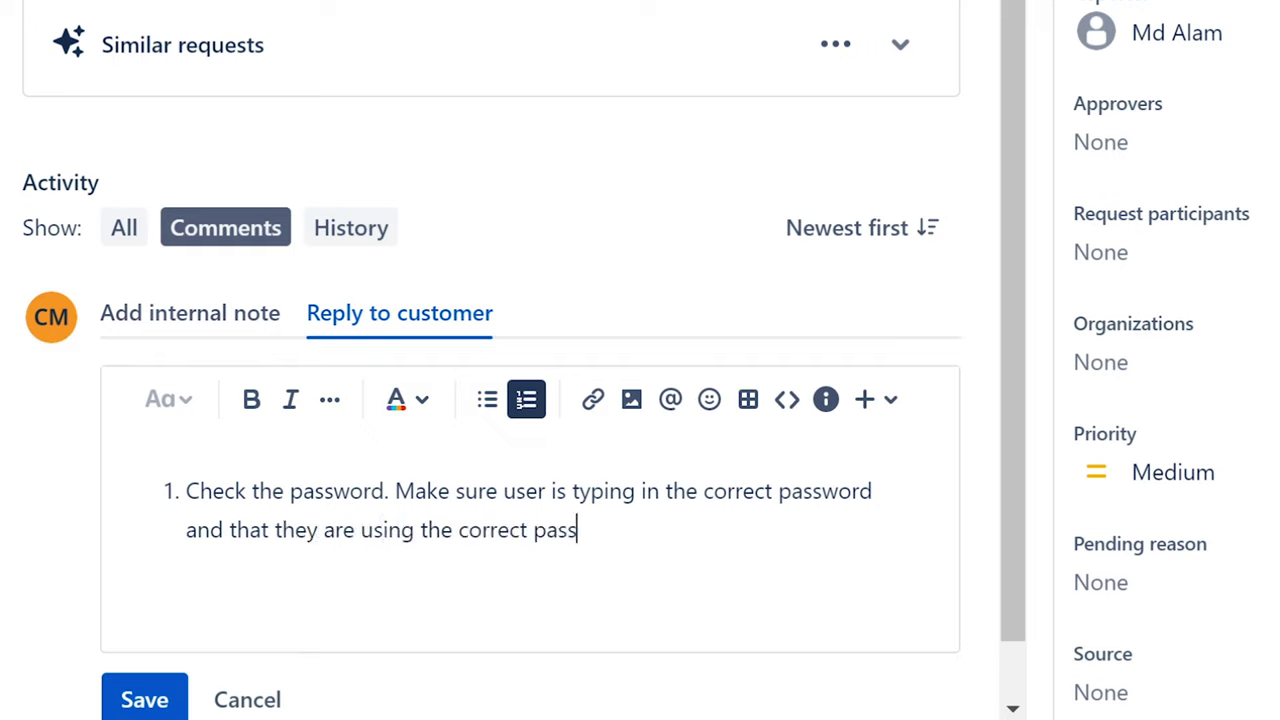
type("word.")
key("Return")
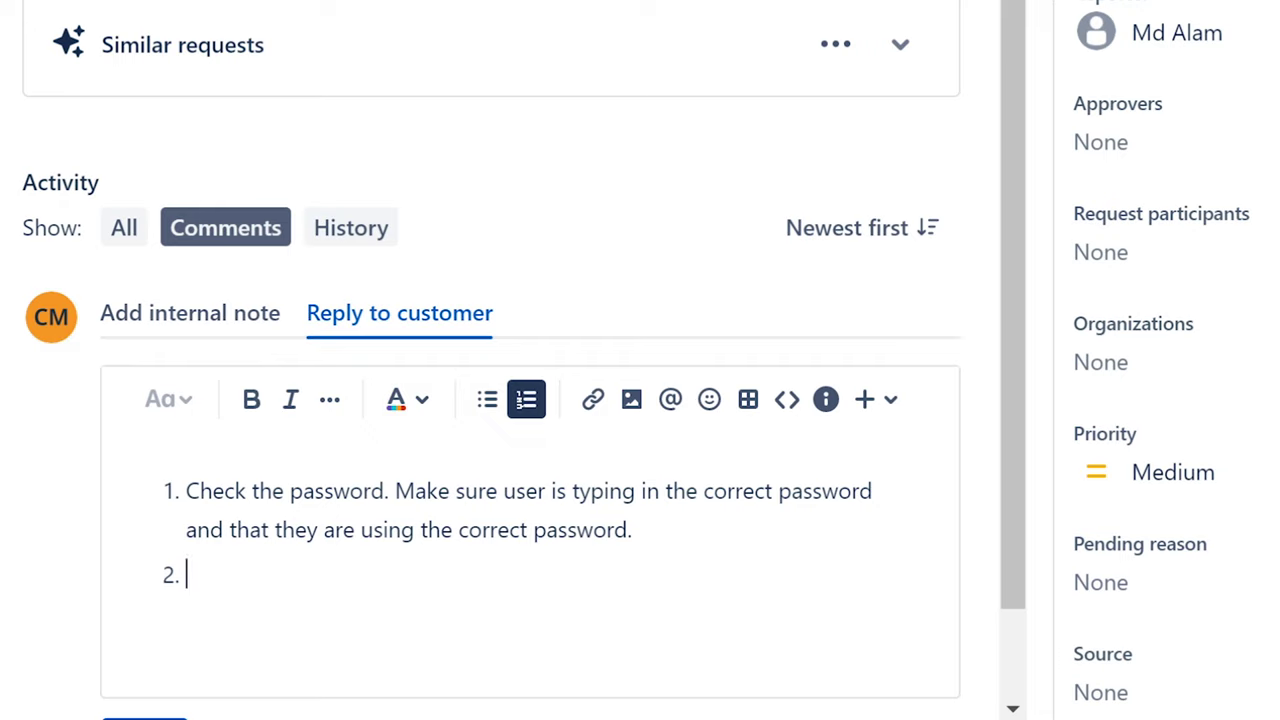
Step: Write the reply's second list item: "Make sure they are connected the companies network (VPN, physical)."
type("Make sure they a")
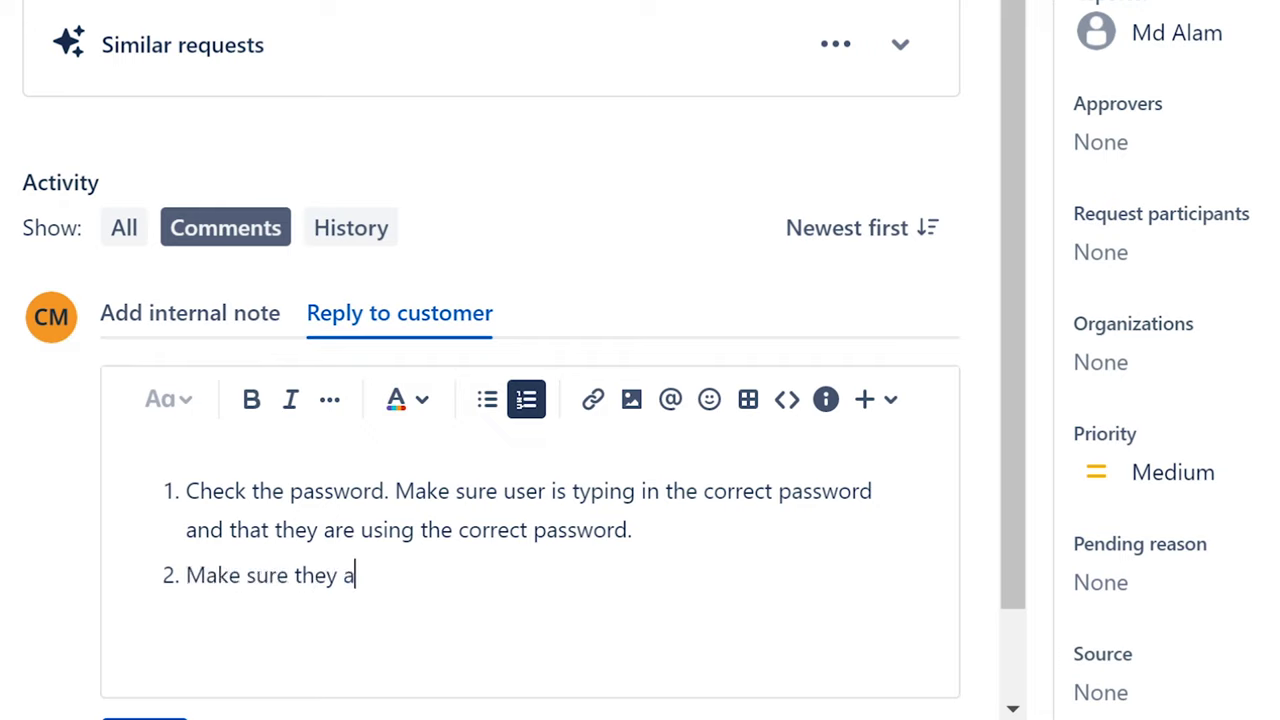
type("re connect")
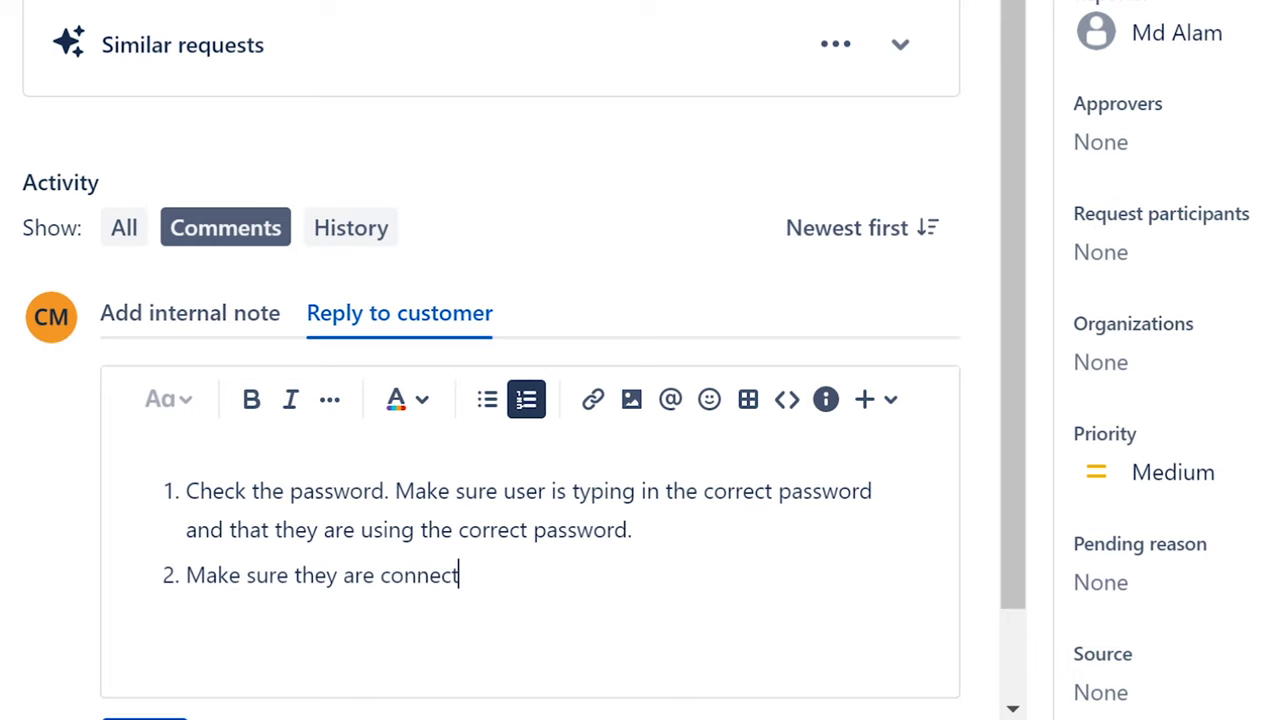
type("ed the compan")
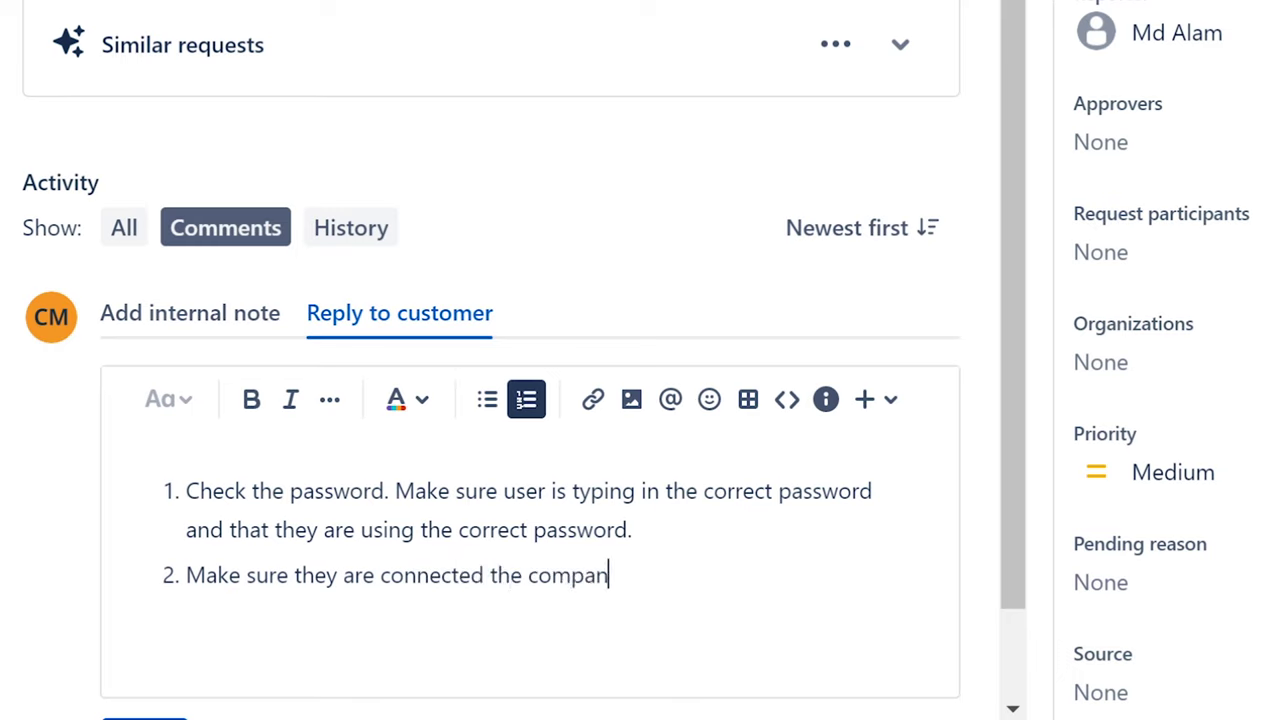
type("ies")
type(" noe")
key("BackSpace")
key("BackSpace")
type("etwork ")
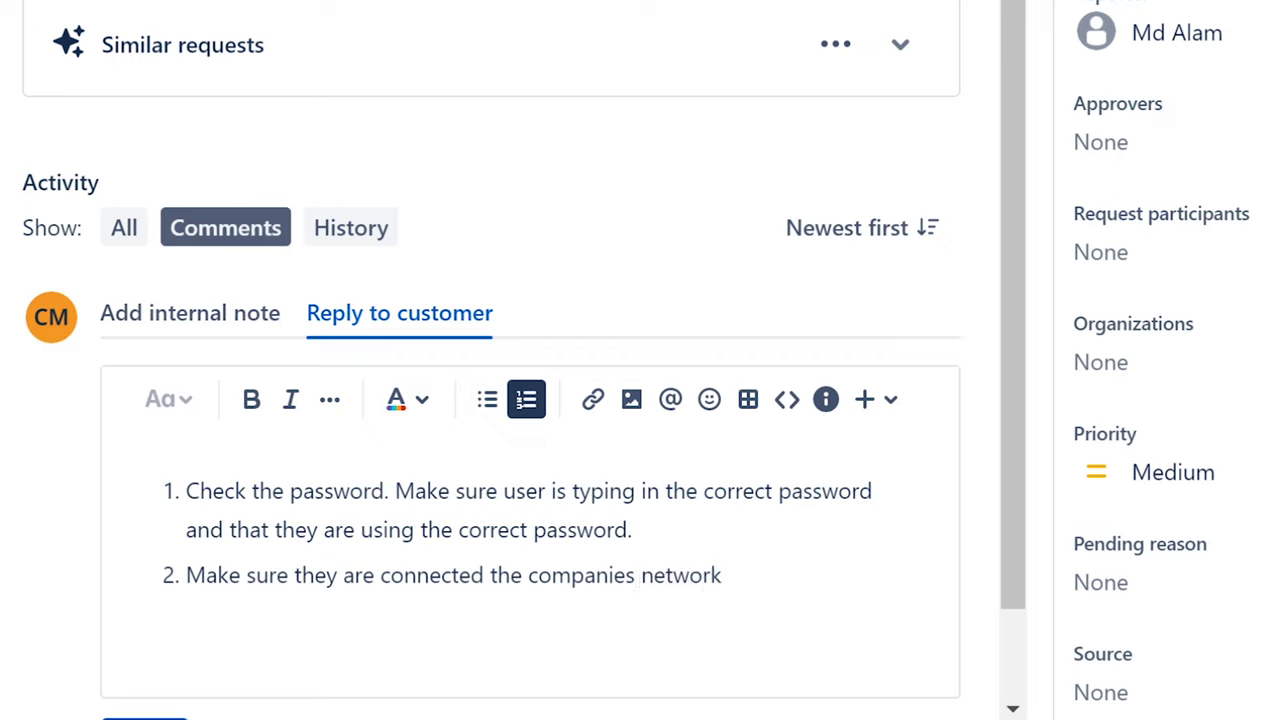
type("(VPN")
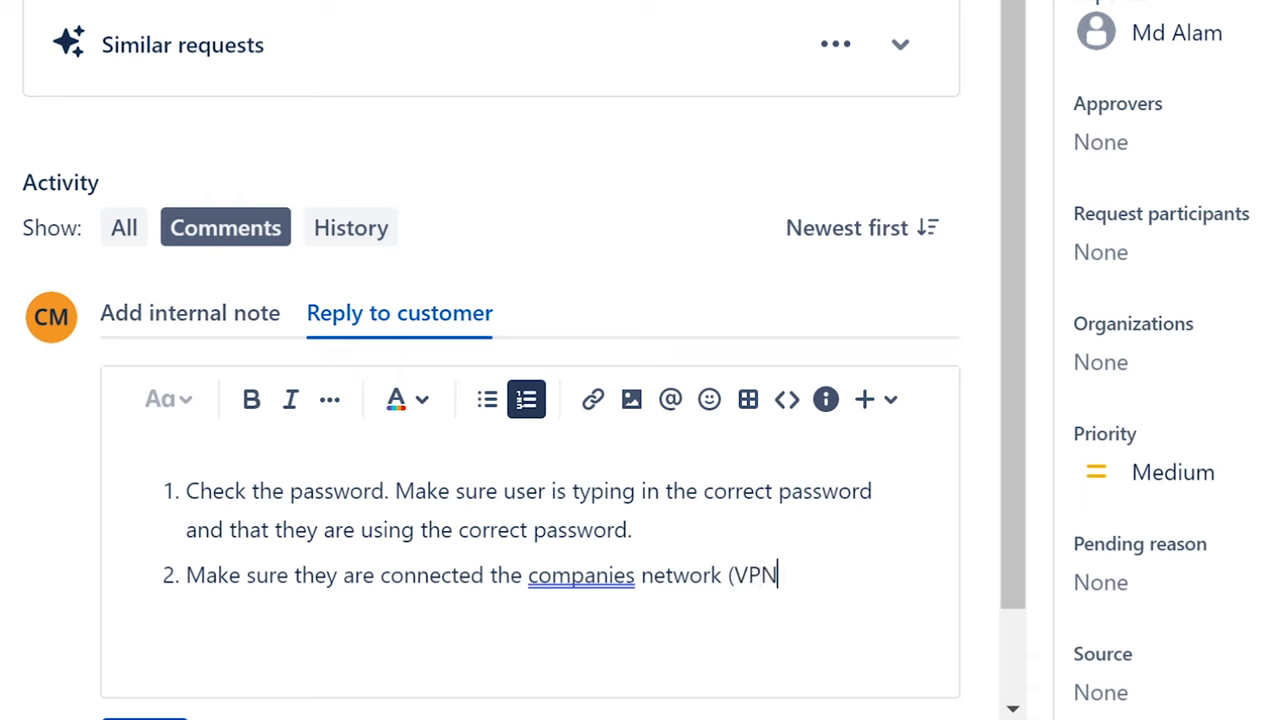
type(", physical")
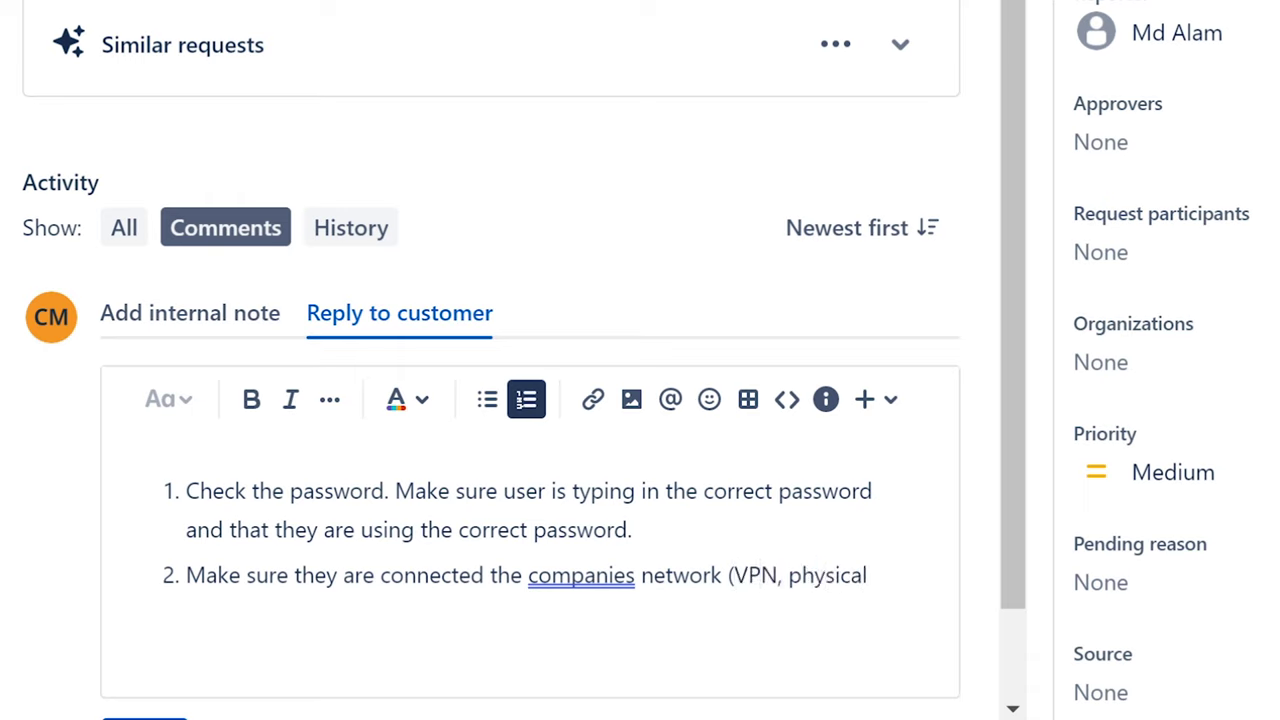
type(").")
key("Return")
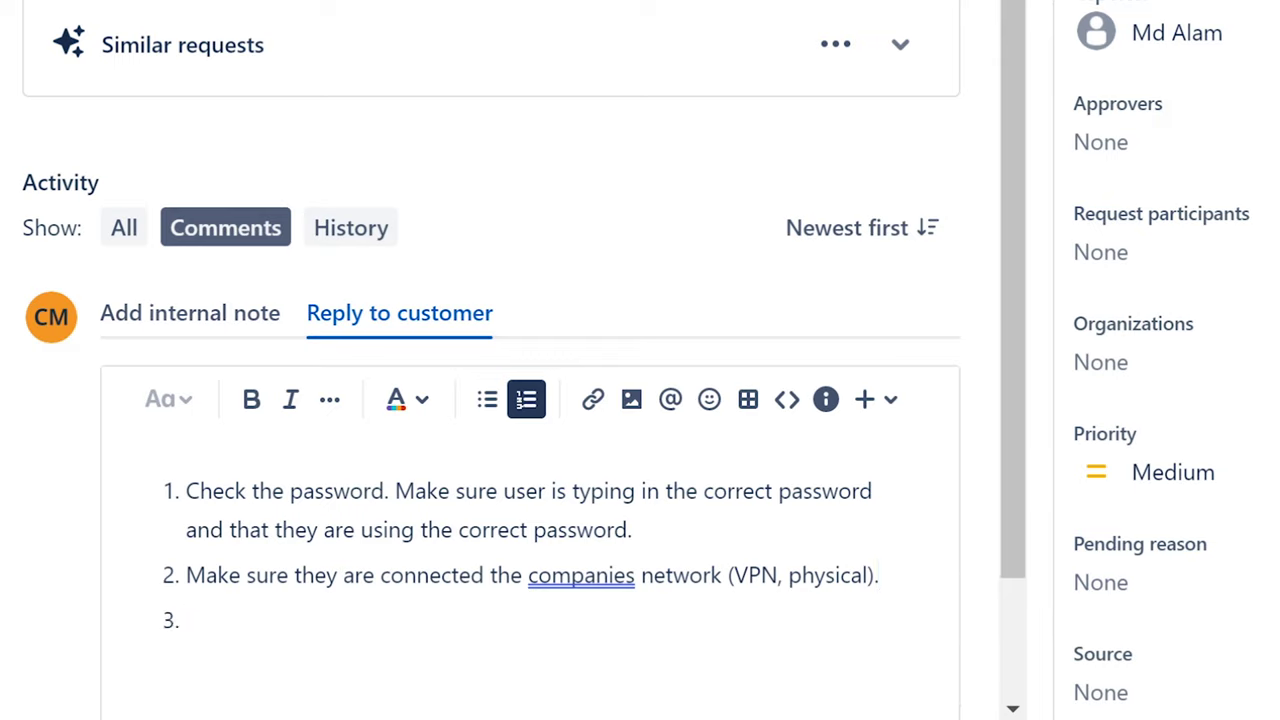
Step: Write the third list item: "Check to see if password works for other MS products. For example, Word, Excell, One Drive."
type("Check to see if pa")
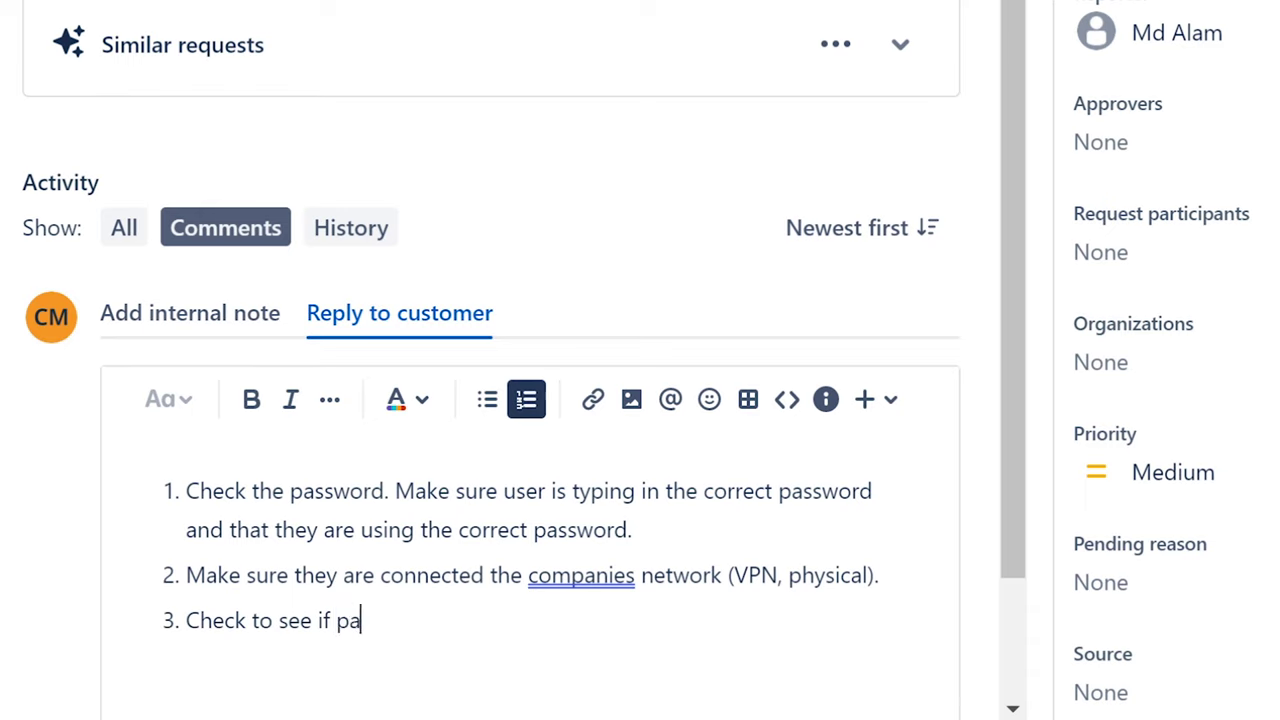
type("ssword works ")
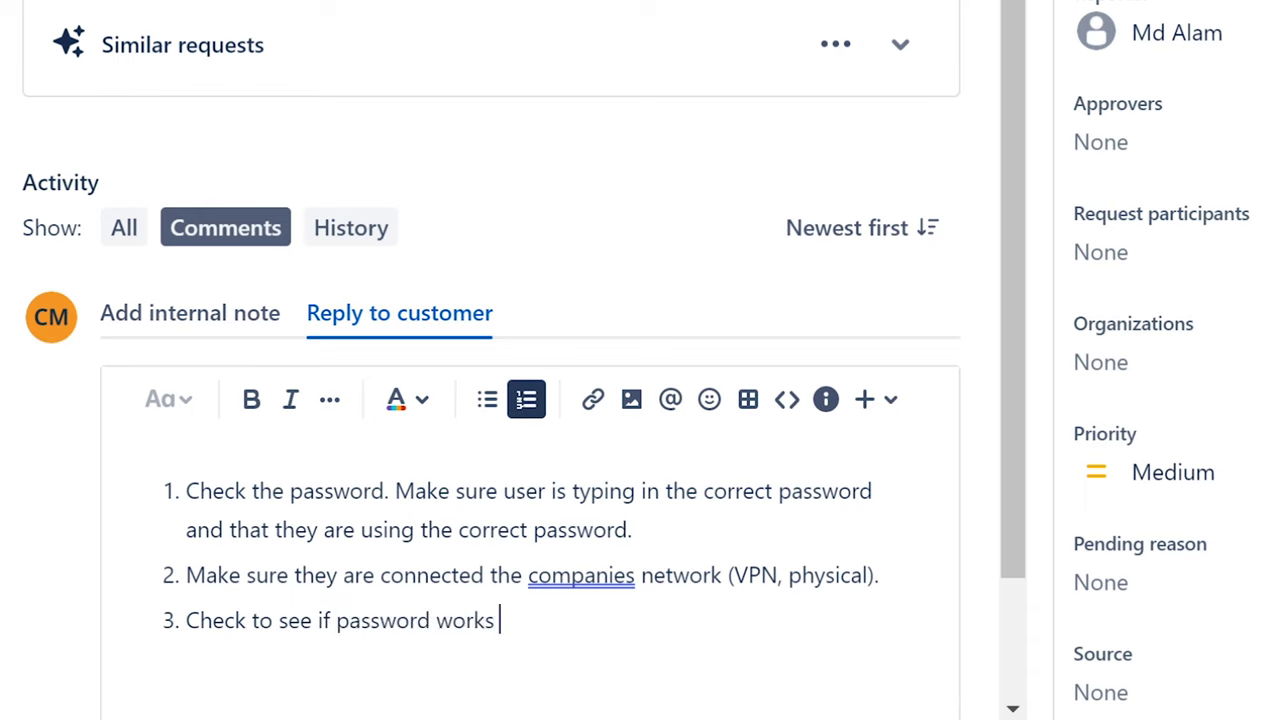
type("for other Ms")
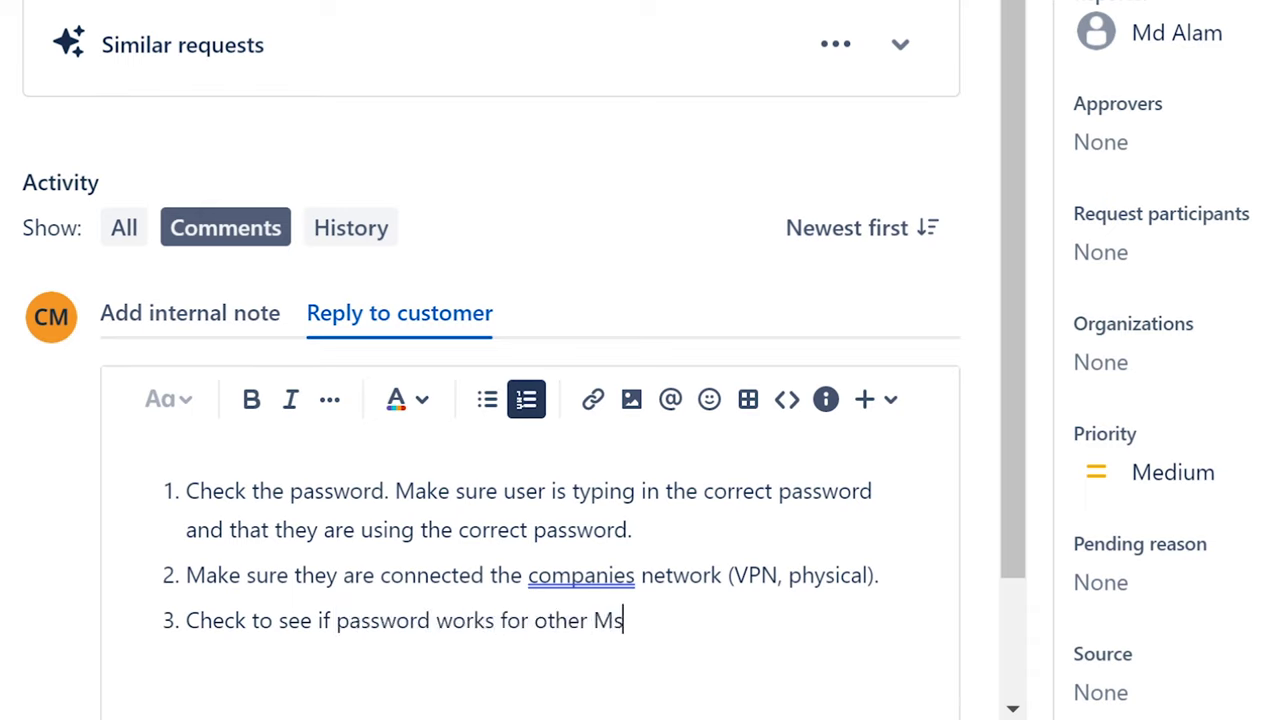
key("BackSpace")
type("S products")
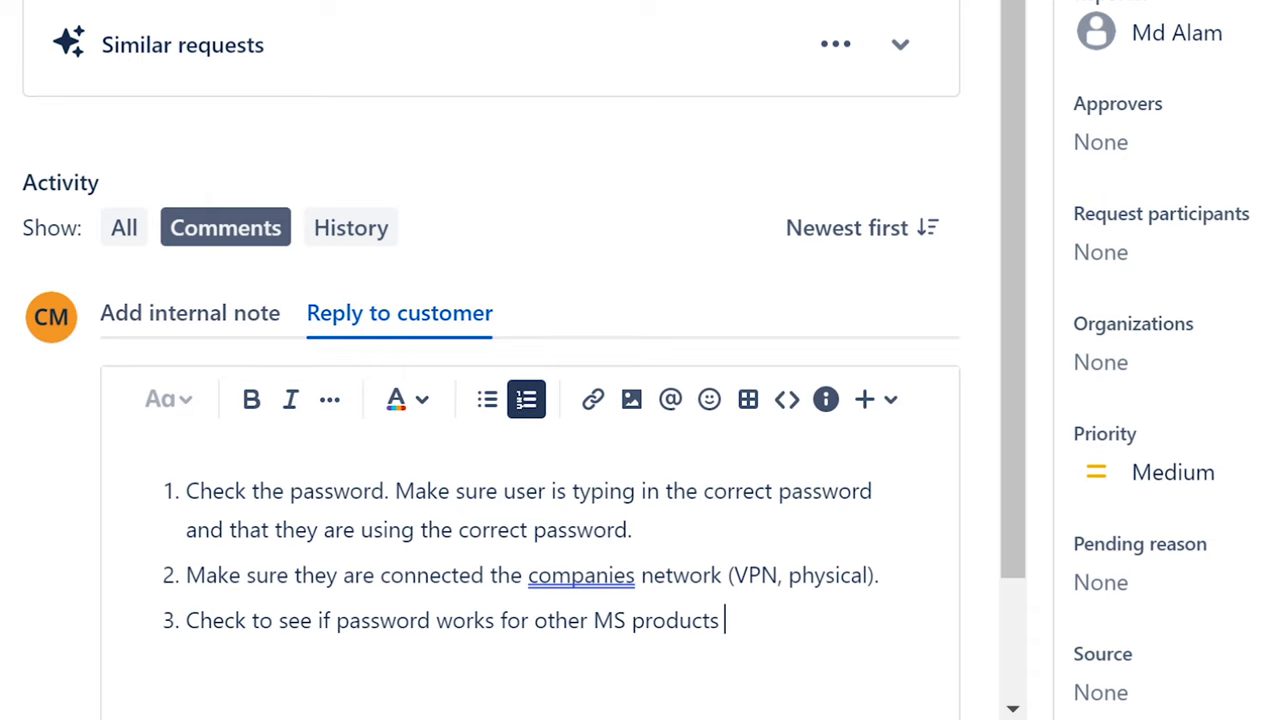
type(". For example, ")
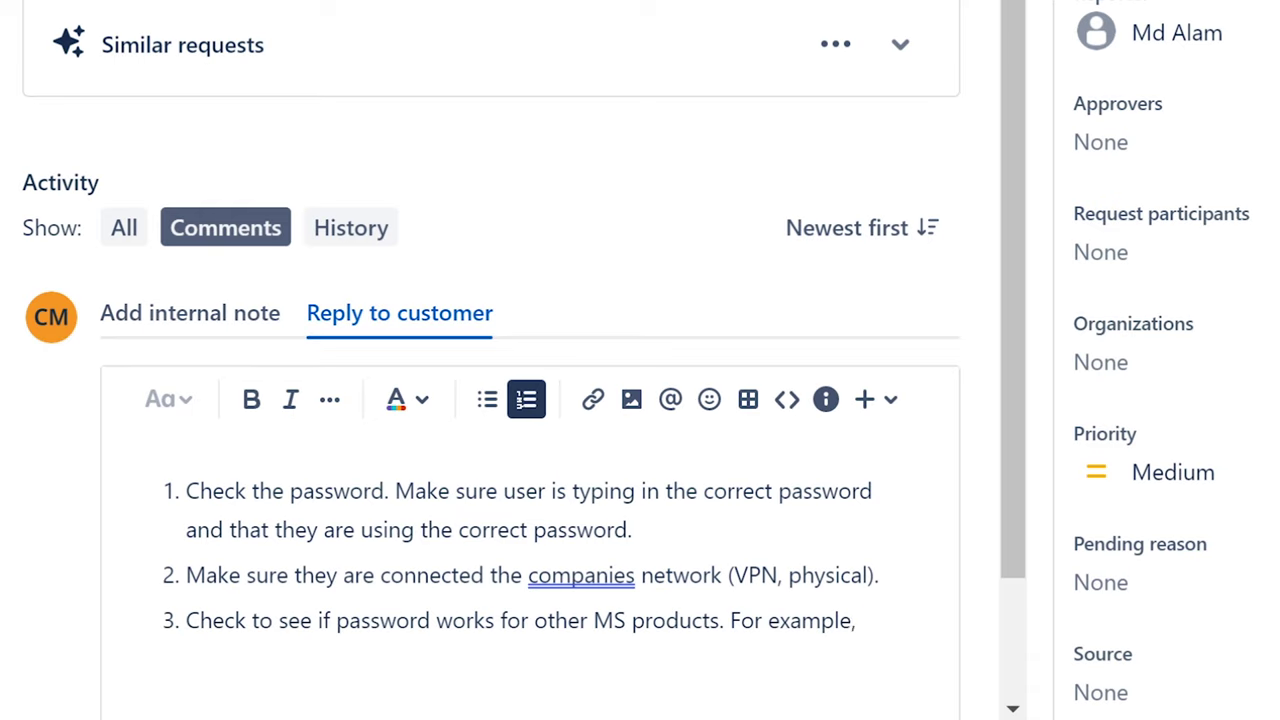
type("Word,")
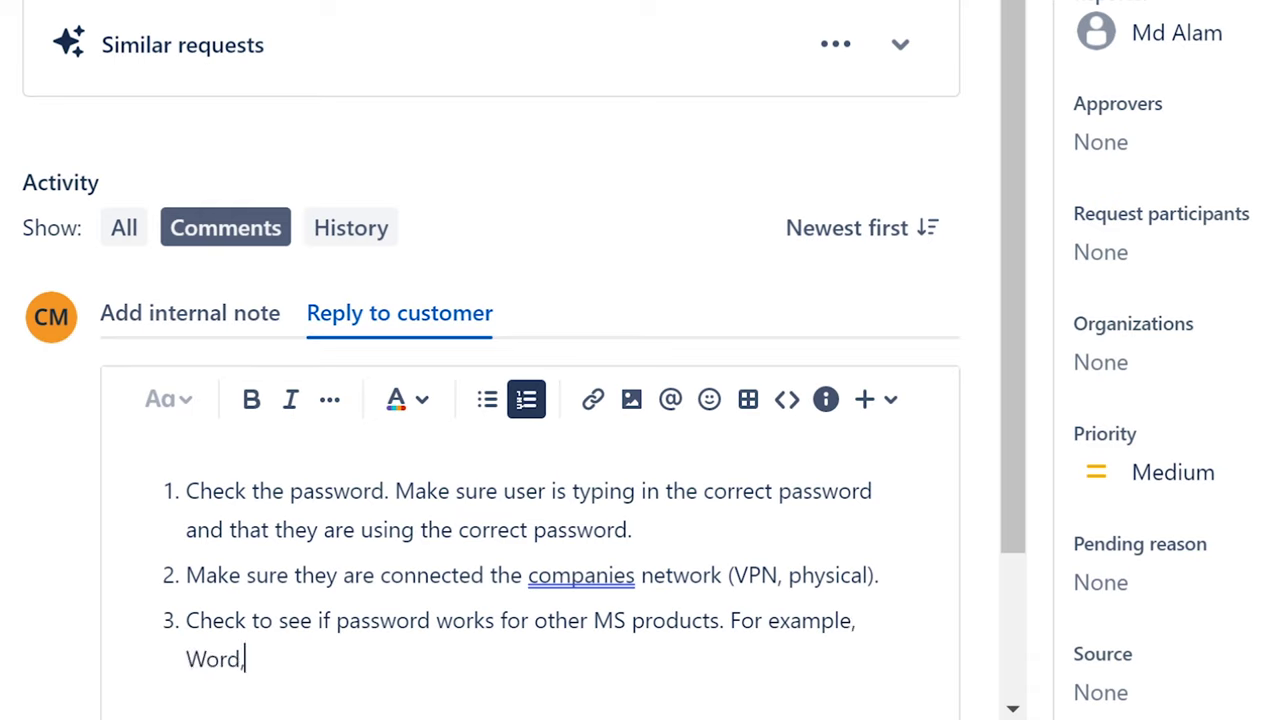
type(" Excell, One Dr")
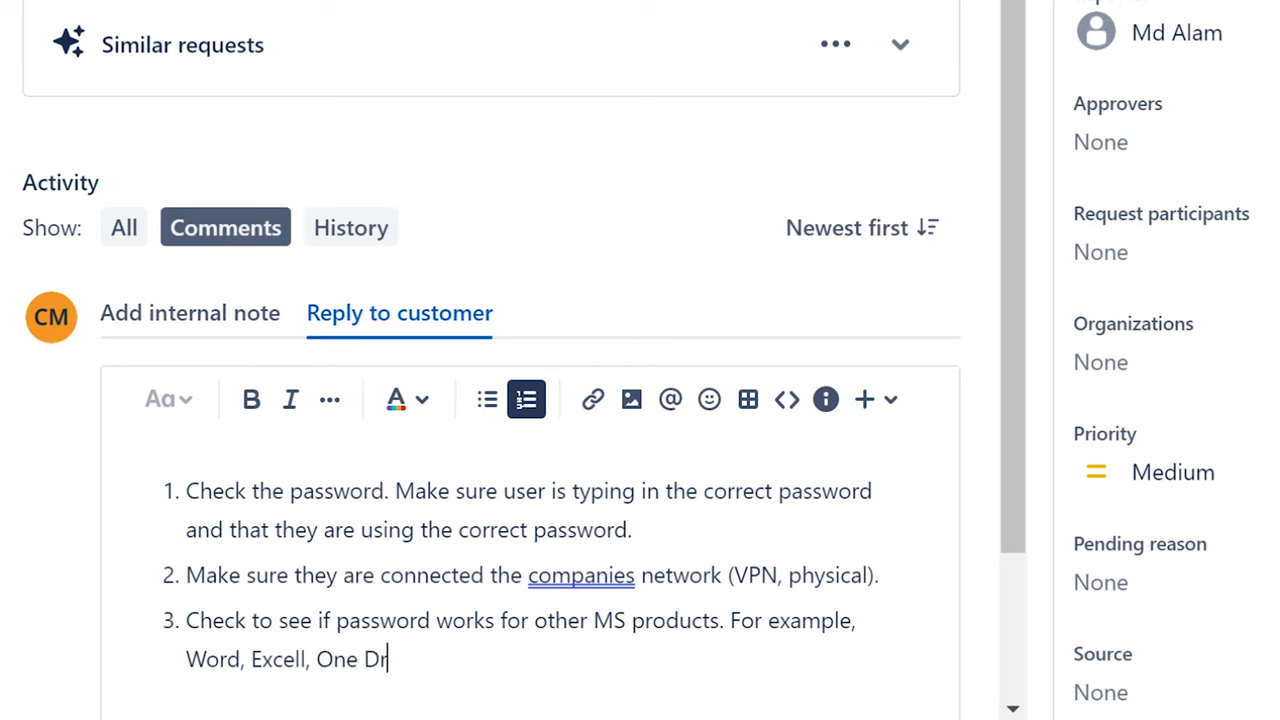
type("ive.")
type(" If not")
key("BackSpace")
key("BackSpace")
key("BackSpace")
type("work")
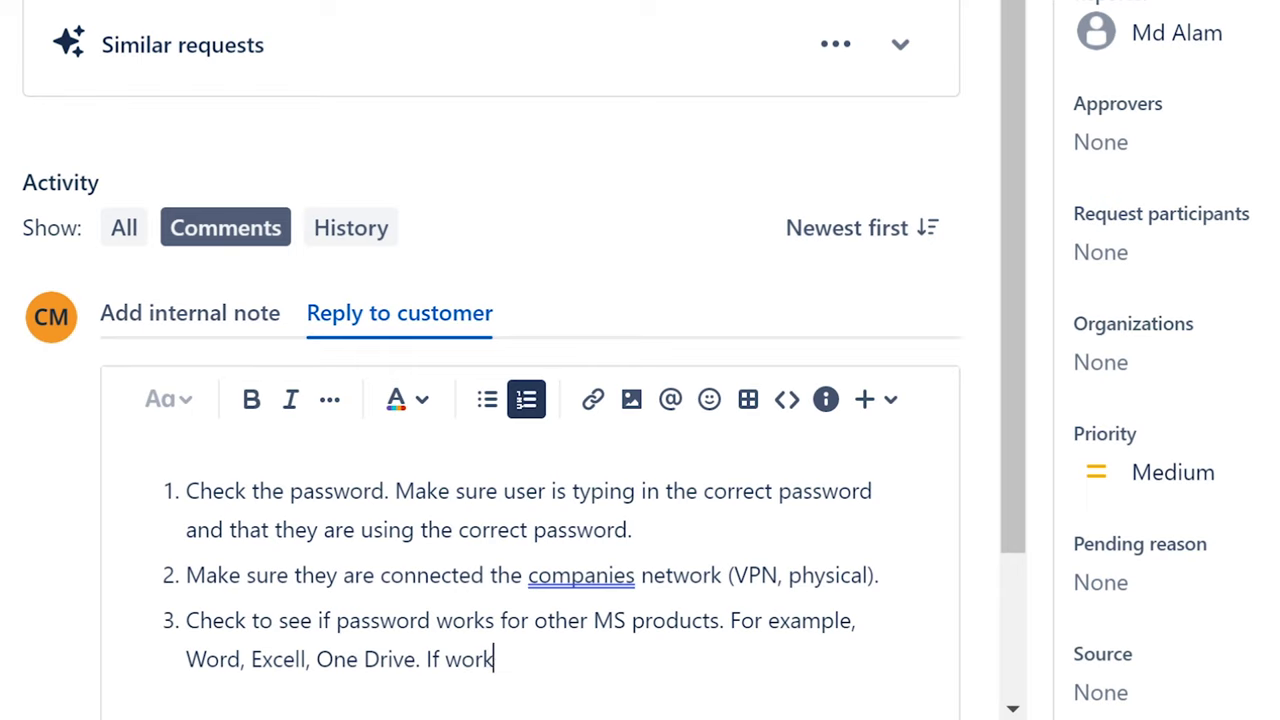
type("ing fine")
key("BackSpace")
key("BackSpace")
key("BackSpace")
key("BackSpace")
key("BackSpace")
key("BackSpace")
key("BackSpace")
key("BackSpace")
key("BackSpace")
key("BackSpace")
key("BackSpace")
key("BackSpace")
key("BackSpace")
key("BackSpace")
Step: Begin a fourth list item in the reply with the words "If using a Desktop Version of"
key("Return")
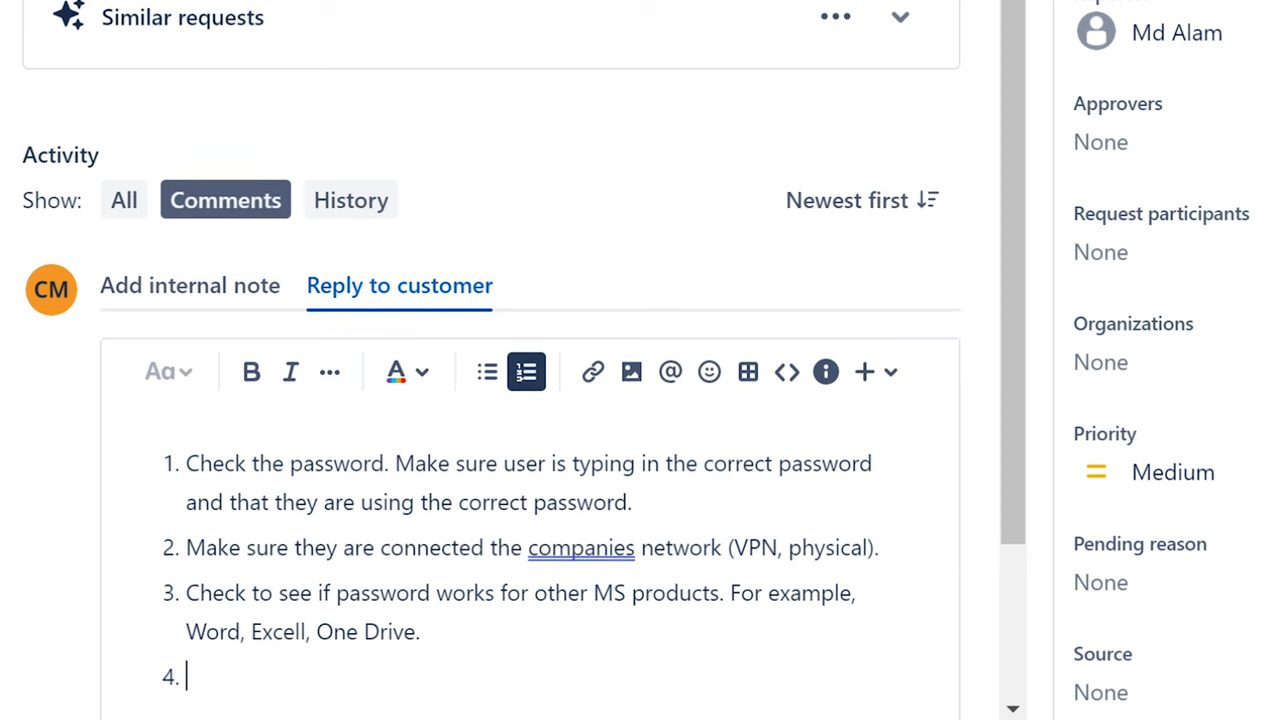
left_click_drag(1008, 277, 929, 506)
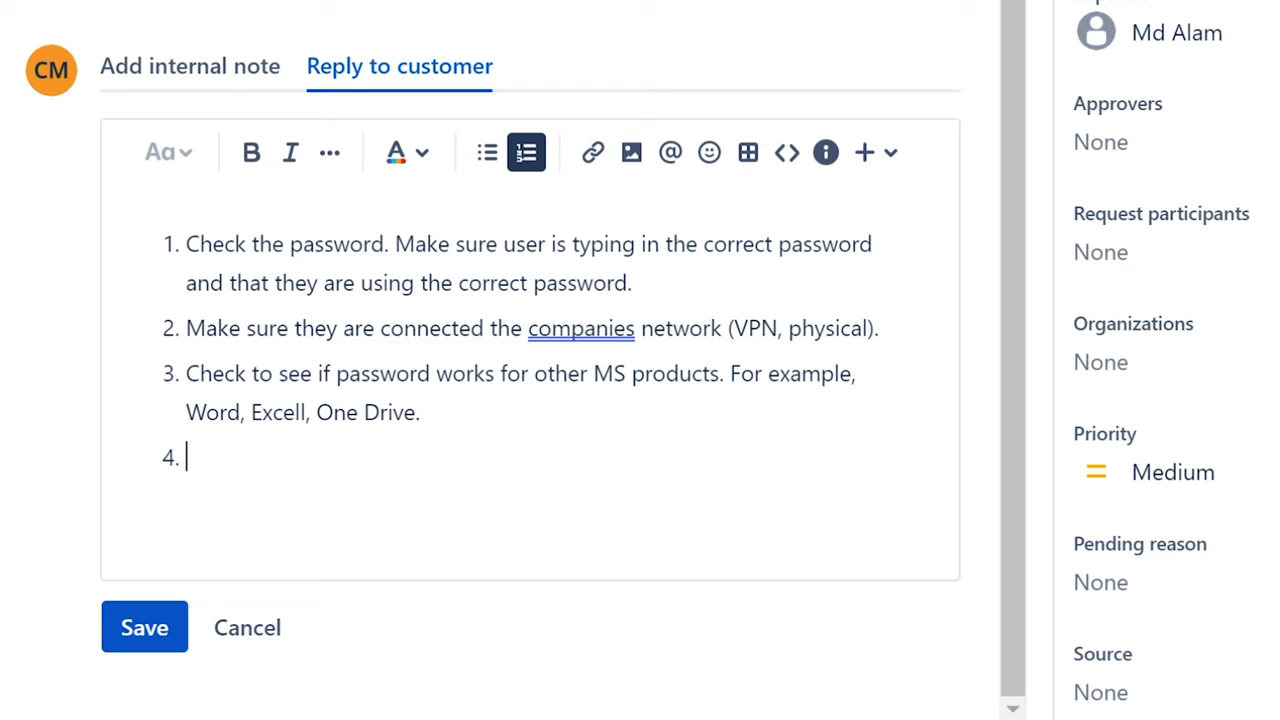
type("If using a DEskt")
key("BackSpace")
key("BackSpace")
key("BackSpace")
type("e")
key("BackSpace")
key("BackSpace")
type("esktop ")
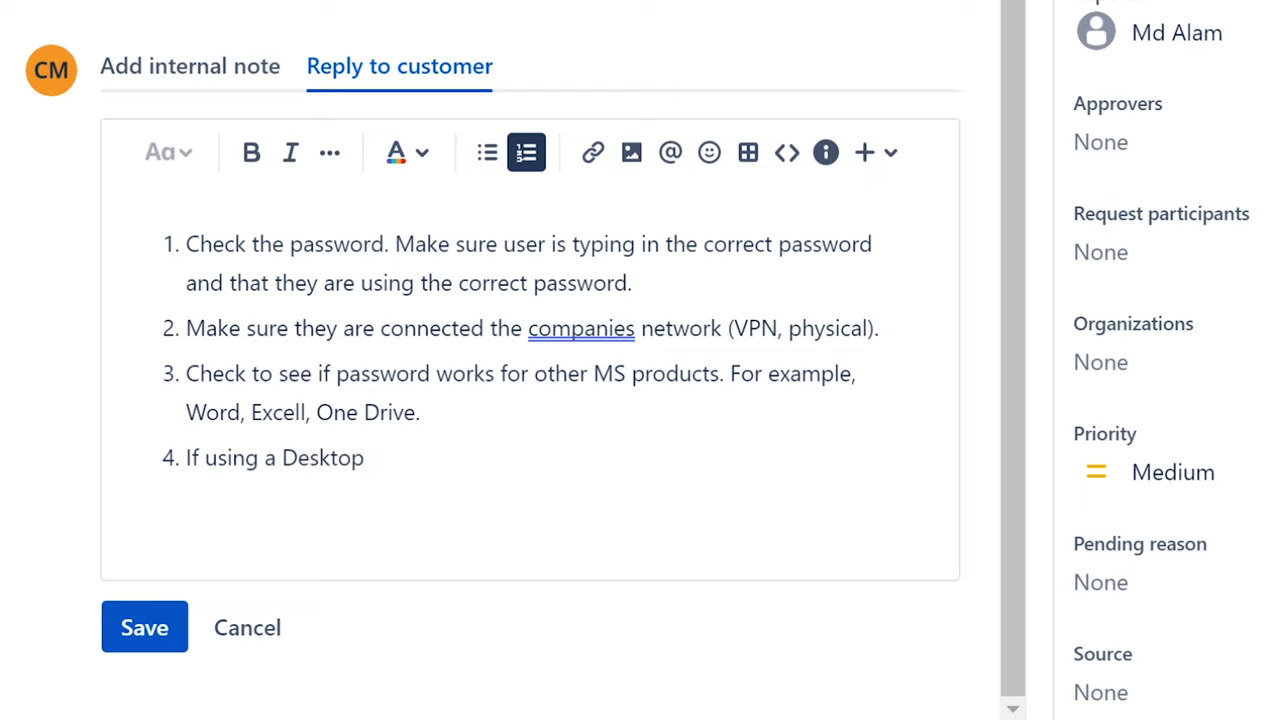
type("Version of OUtlo")
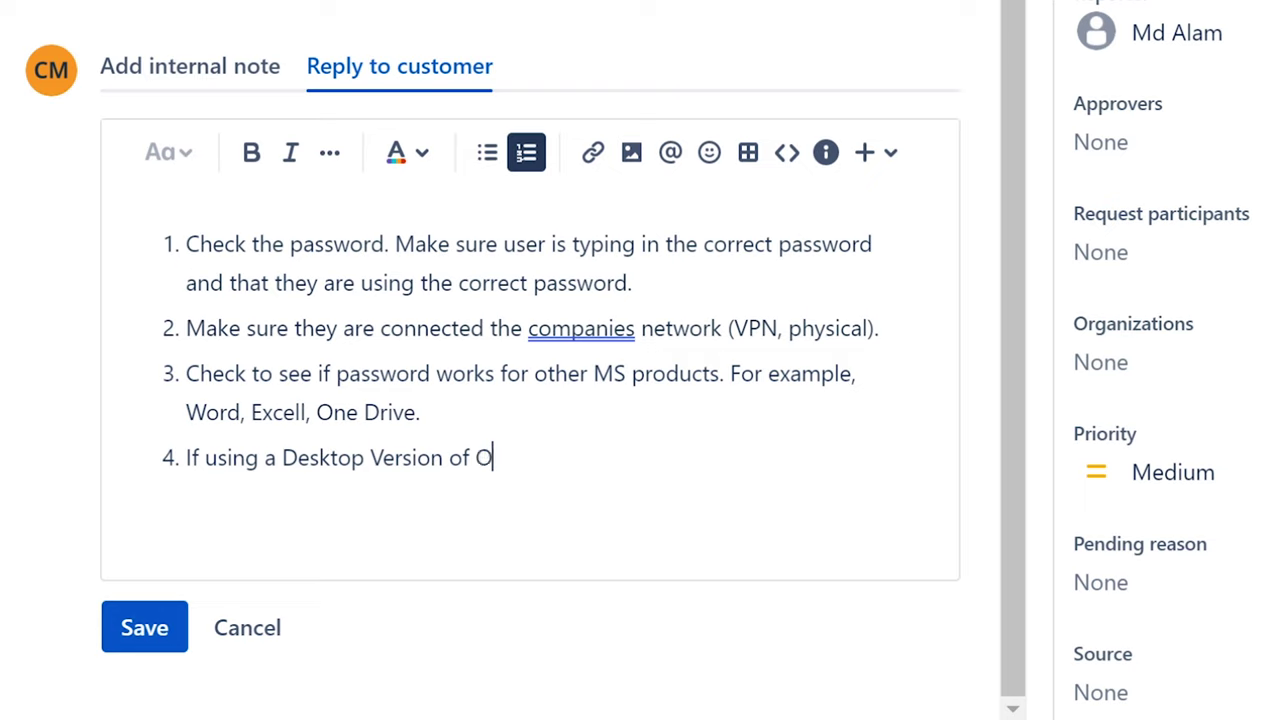
key("BackSpace")
key("BackSpace")
key("BackSpace")
key("BackSpace")
key("BackSpace")
Step: Continue the fourth list item of the reply with "Outlook... try reinstalling it.."
type("Outlook... try resinta")
key("BackSpace")
key("BackSpace")
key("BackSpace")
key("BackSpace")
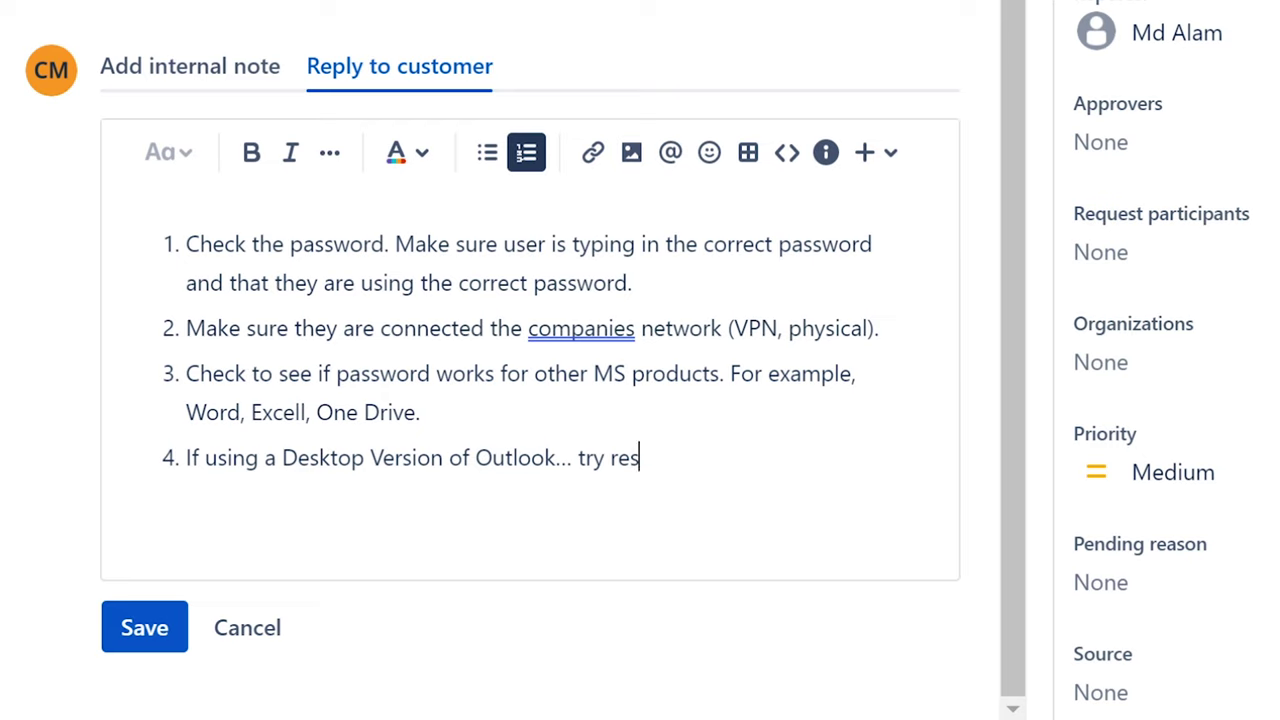
key("BackSpace")
type("installing it..")
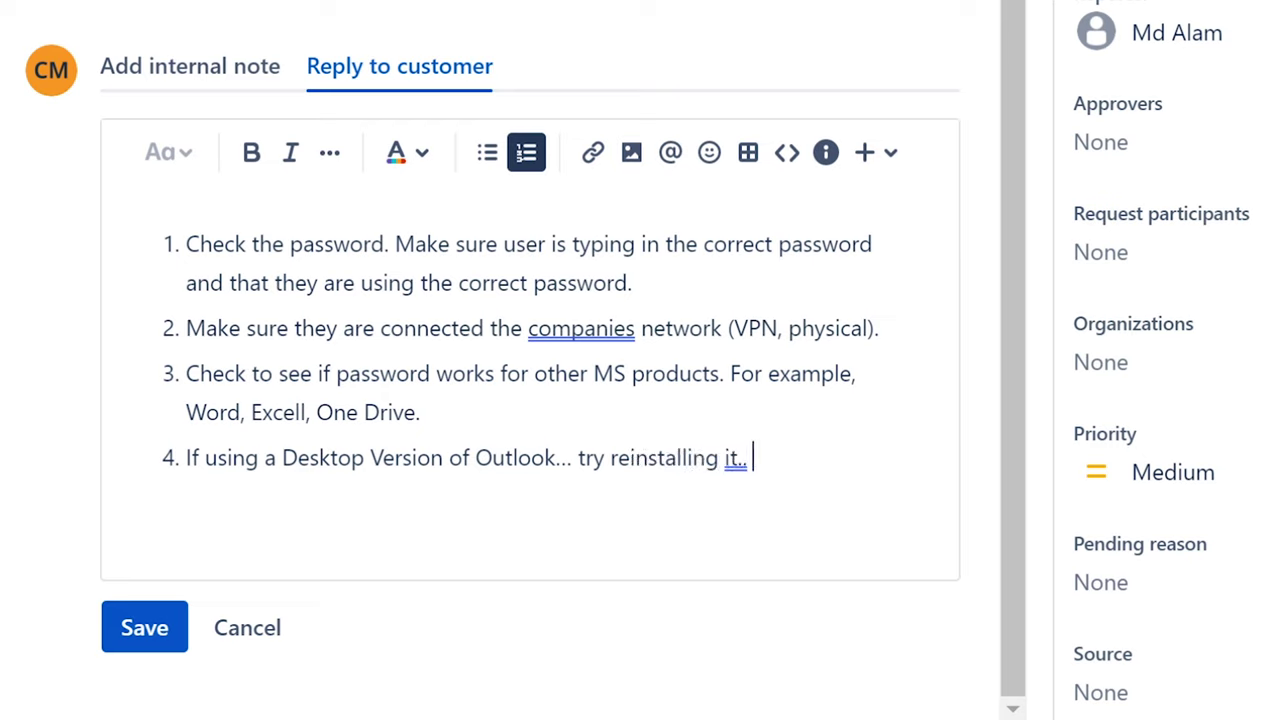
Step: Finish the fourth item with "... and or try the web version of Outlook." and save the reply to the customer
type(". and or try")
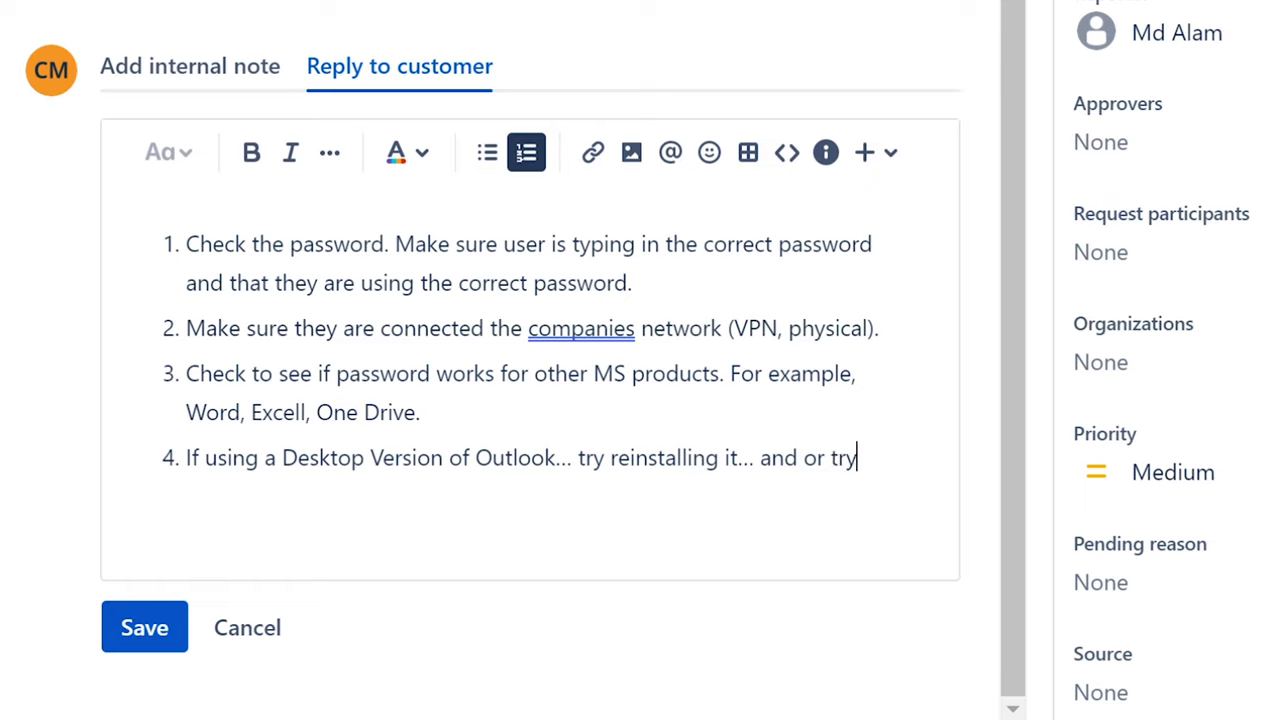
type(" the web")
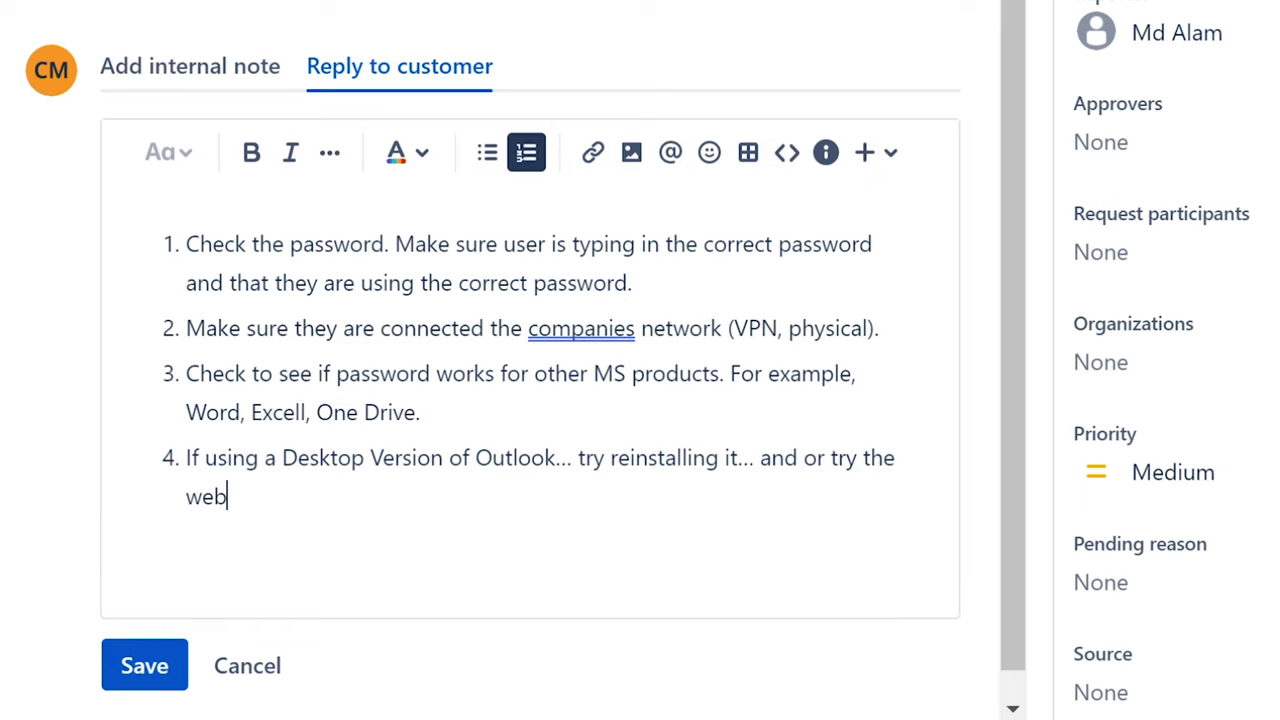
type(" version of ou")
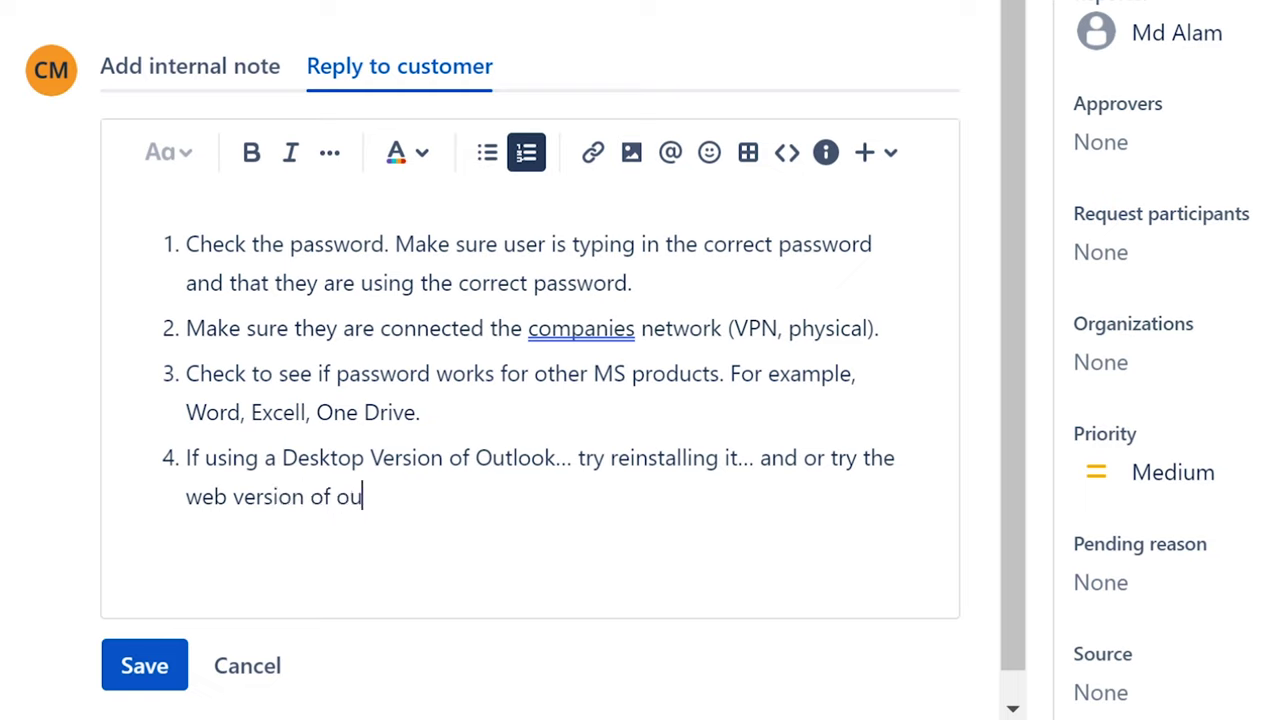
key("BackSpace")
key("BackSpace")
type("Outlook")
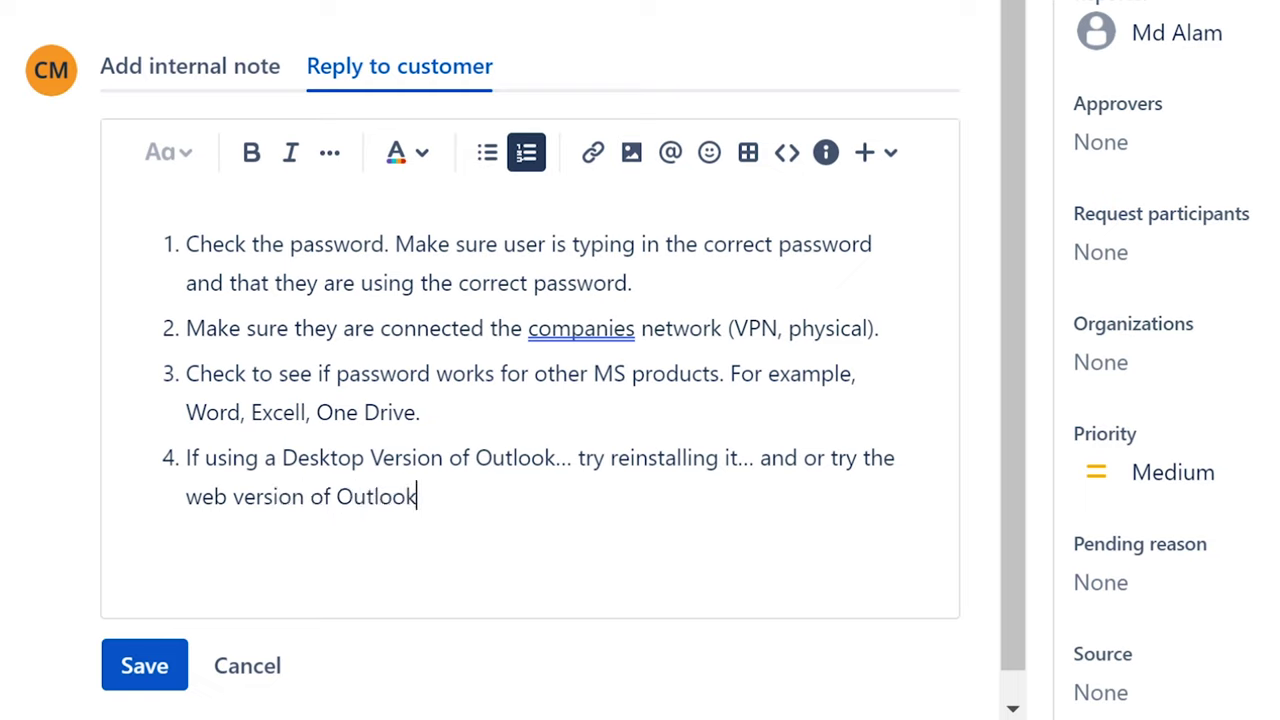
type(".")
key("Return")
key("BackSpace")
left_click(160, 672)
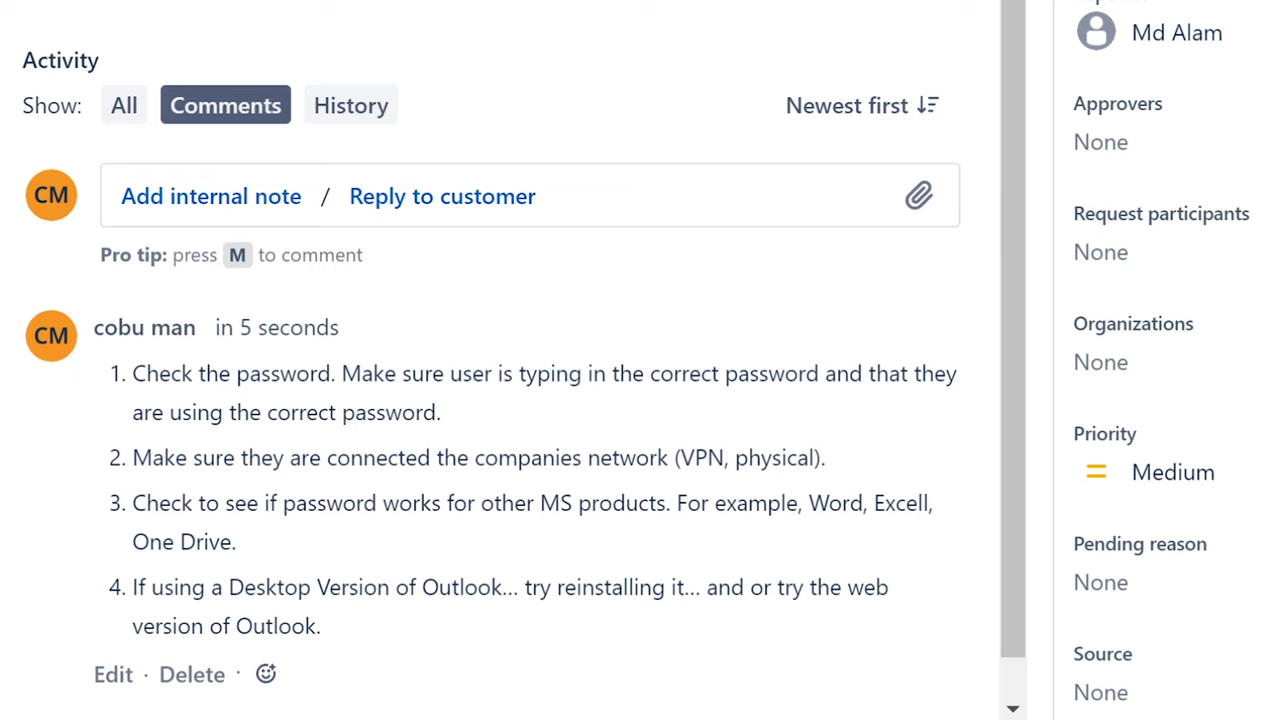
Step: From the Unassigned issues queue, open the ticket "Laptop won't connect to display screen or TV through hdmi" and assign it to yourself
scroll(500, 360, "up", 5)
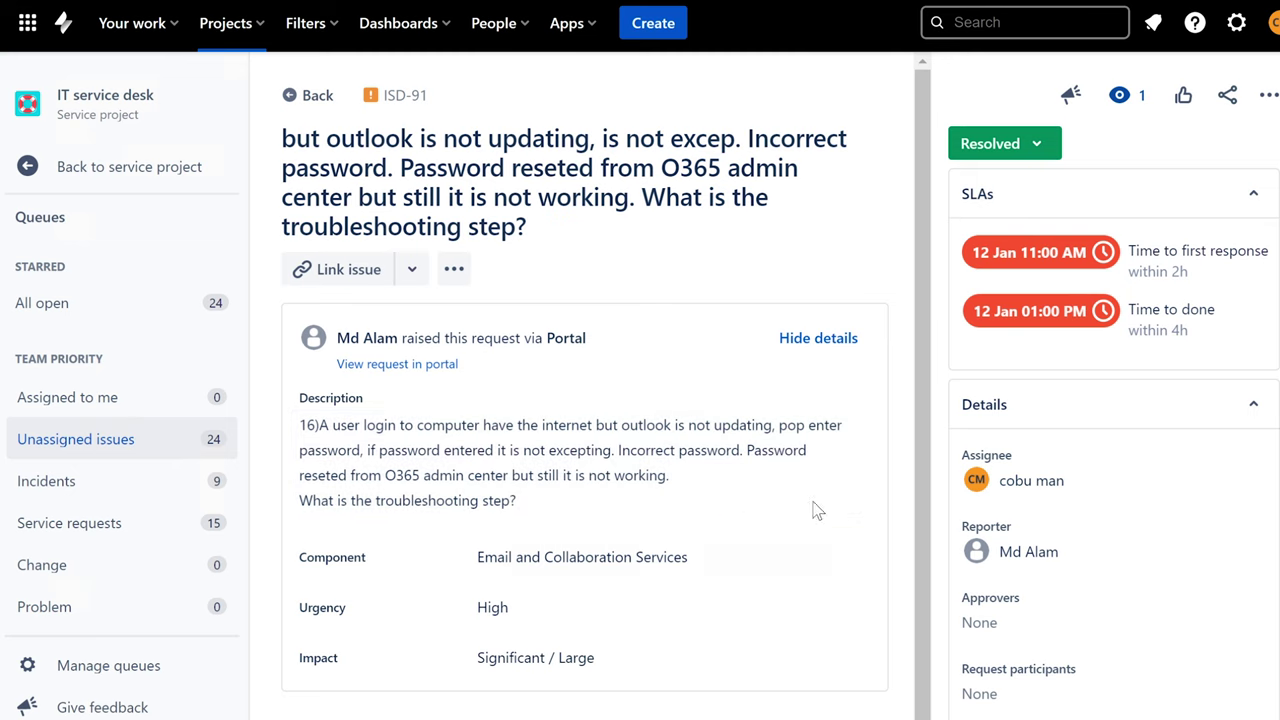
left_click_drag(928, 372, 913, 461)
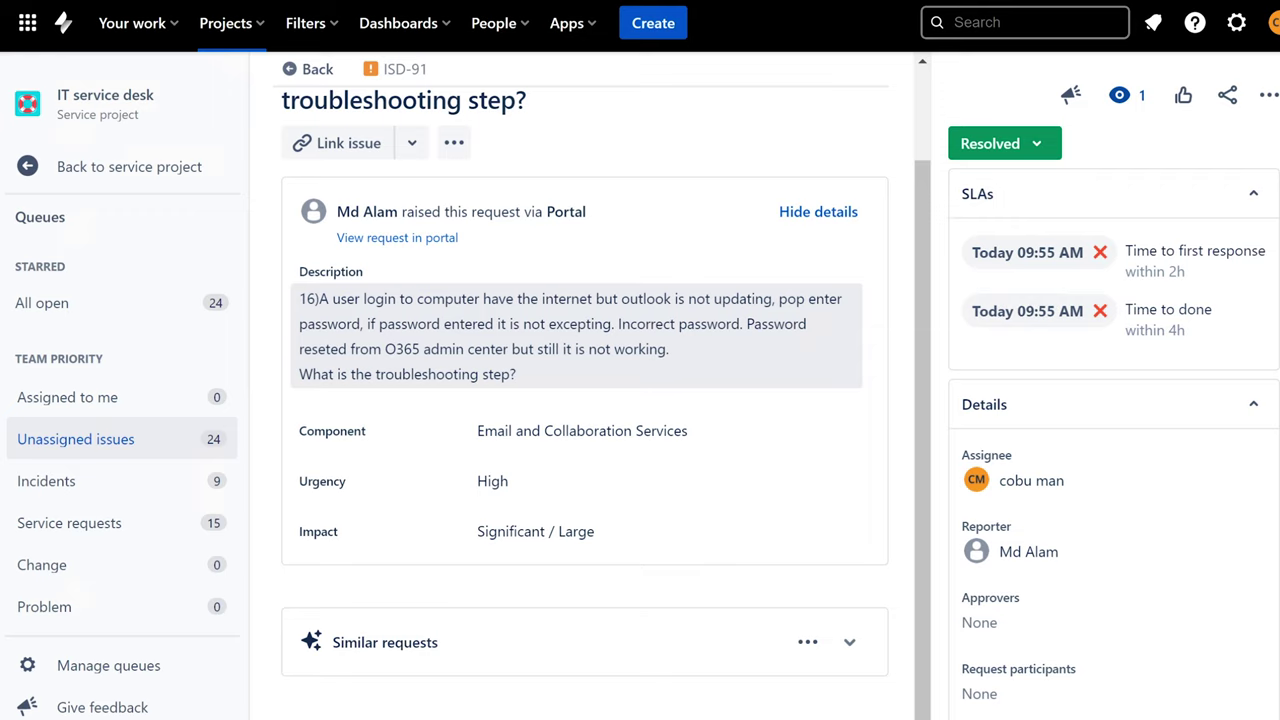
scroll(934, 400, "down", 2)
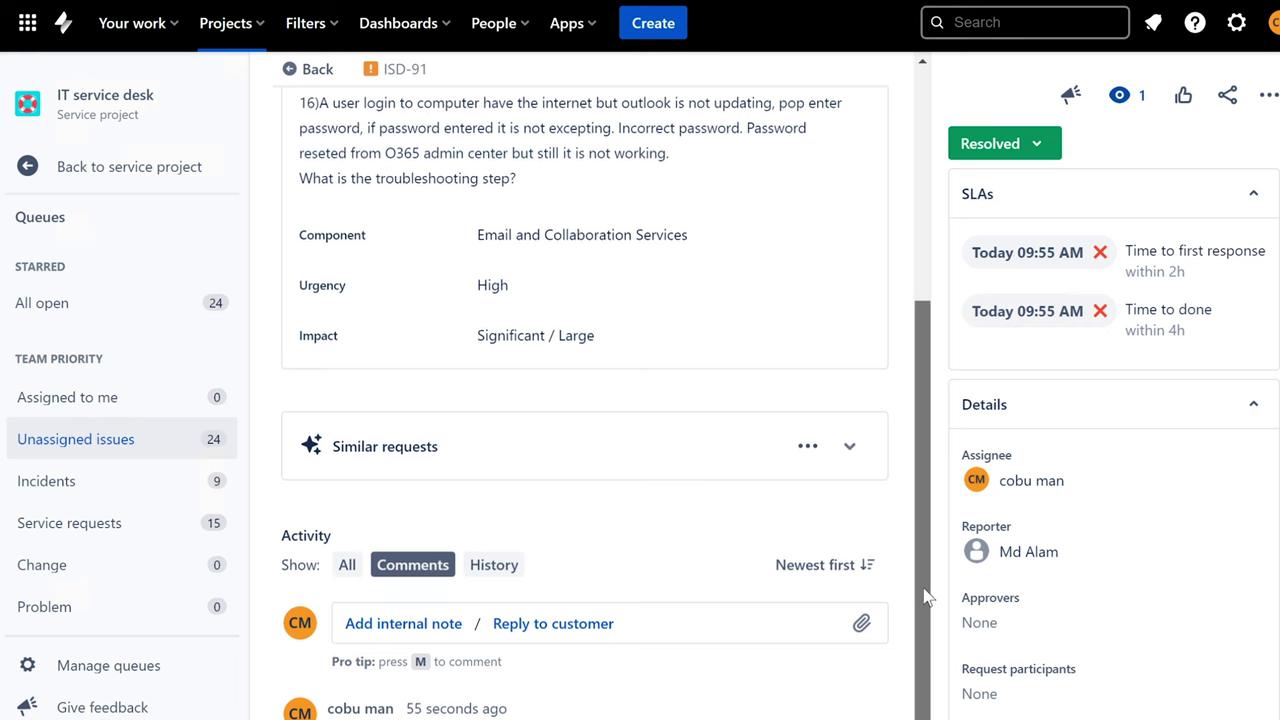
left_click_drag(922, 591, 918, 625)
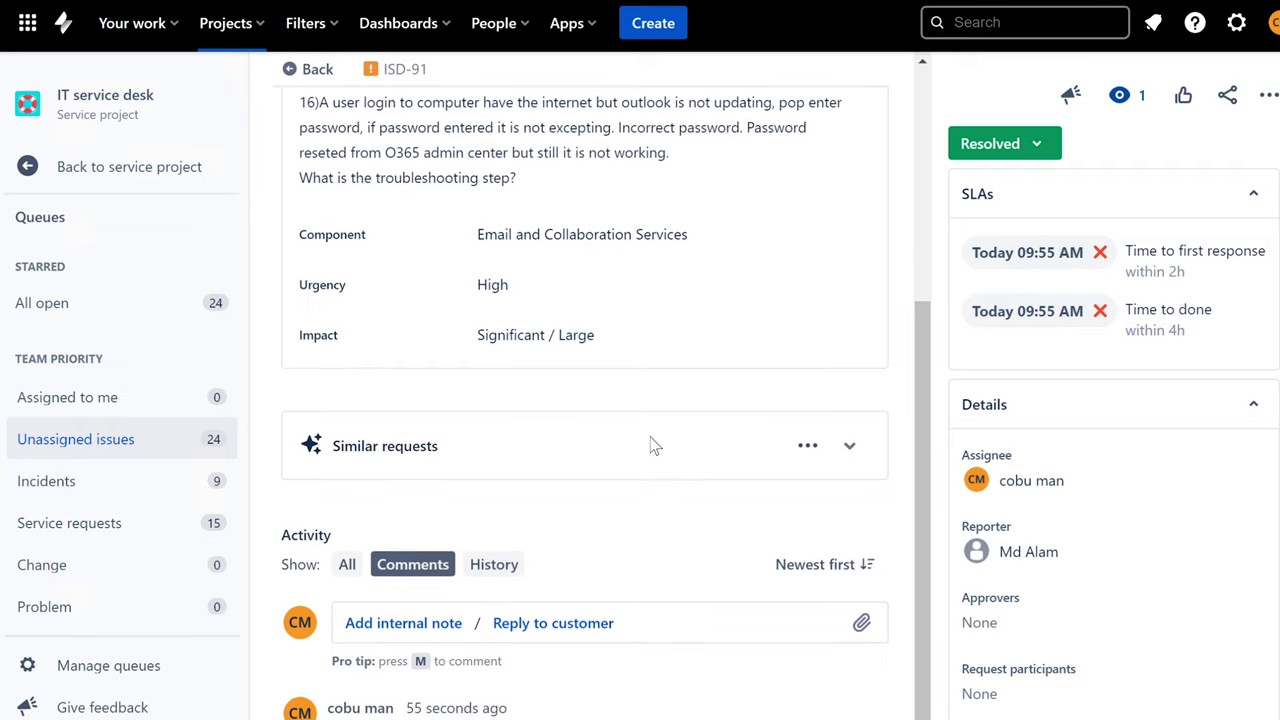
left_click(89, 433)
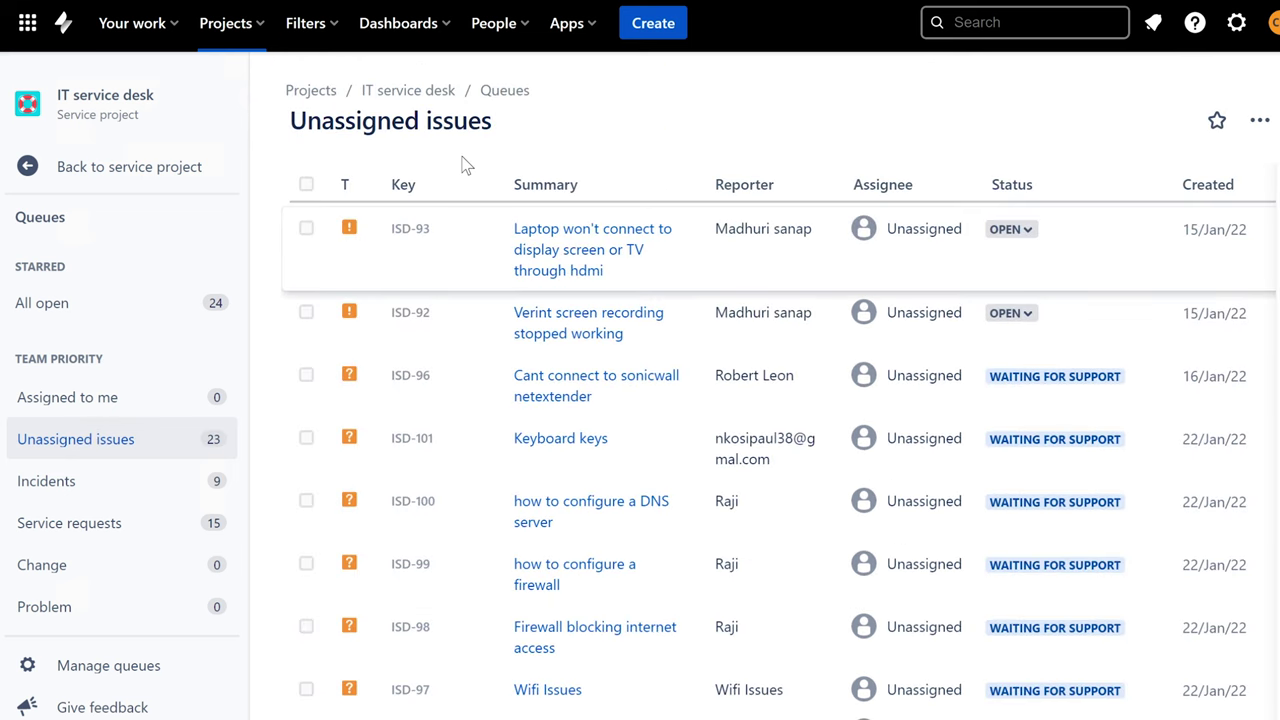
left_click(600, 238)
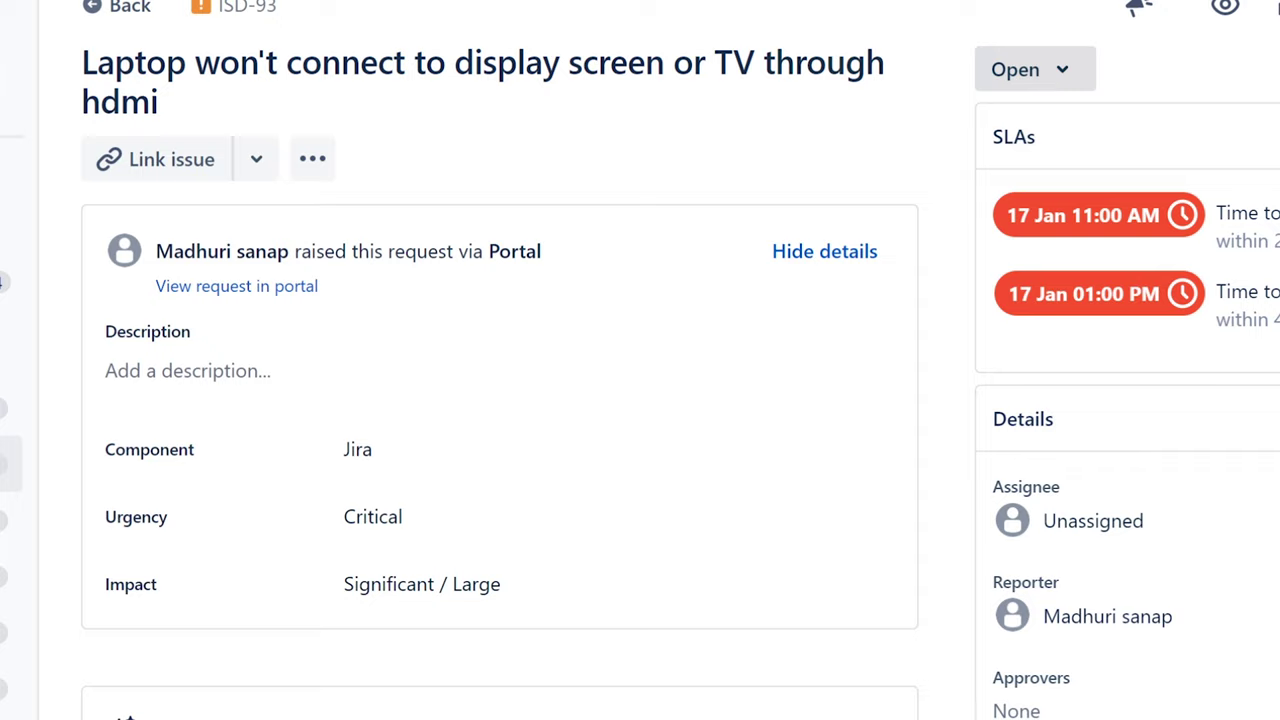
left_click(1165, 528)
left_click(1120, 594)
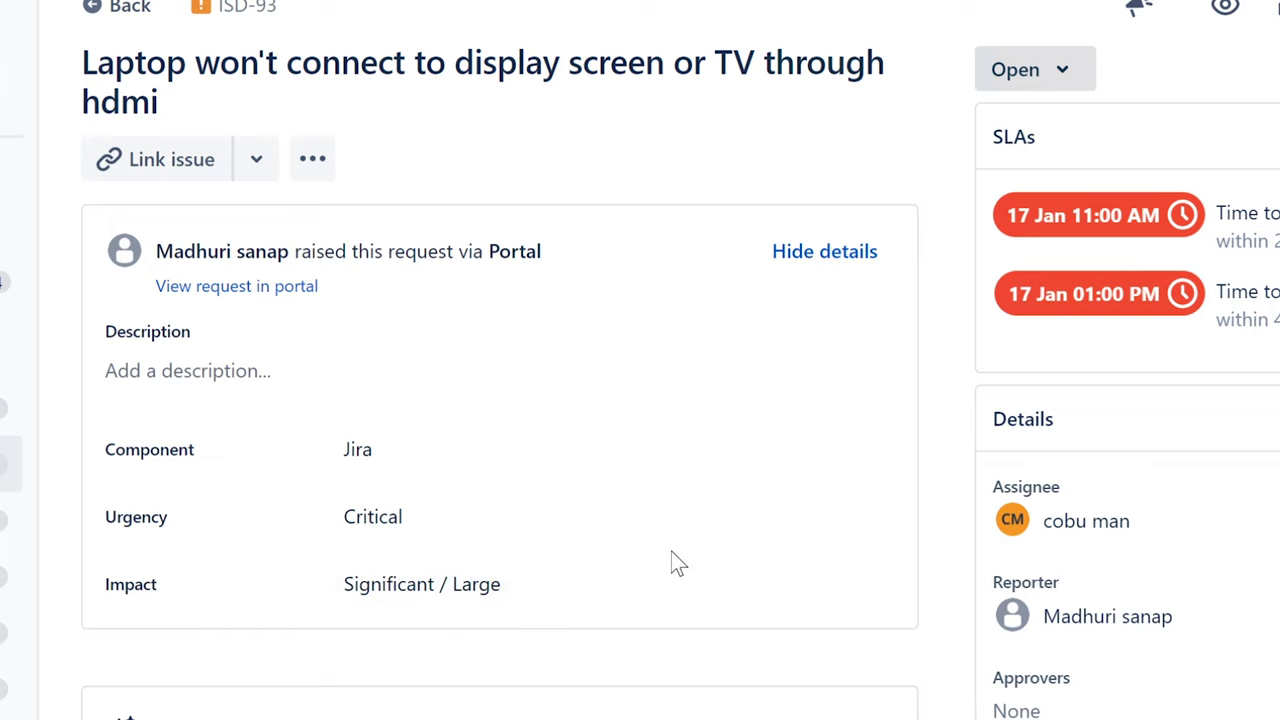
Step: Examine the ticket's summary, focusing on the connection type "hdmi", and leave its text as it is
left_click_drag(82, 63, 484, 63)
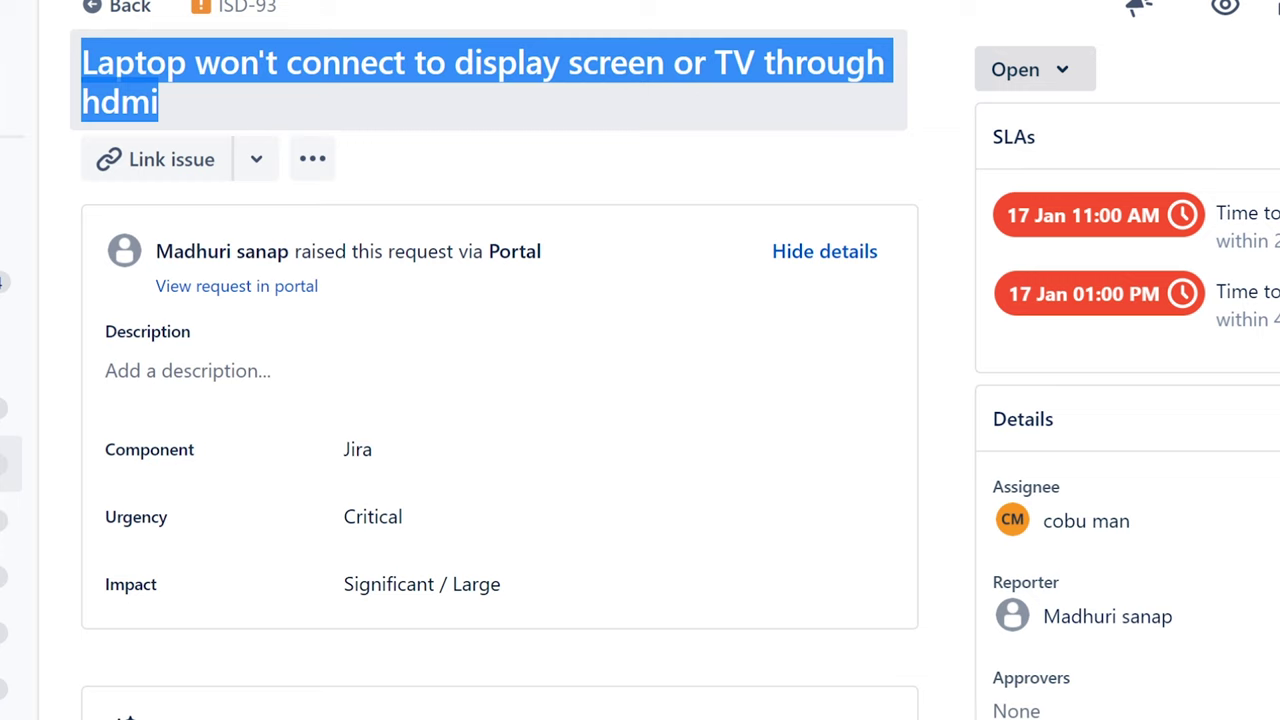
left_click(82, 62)
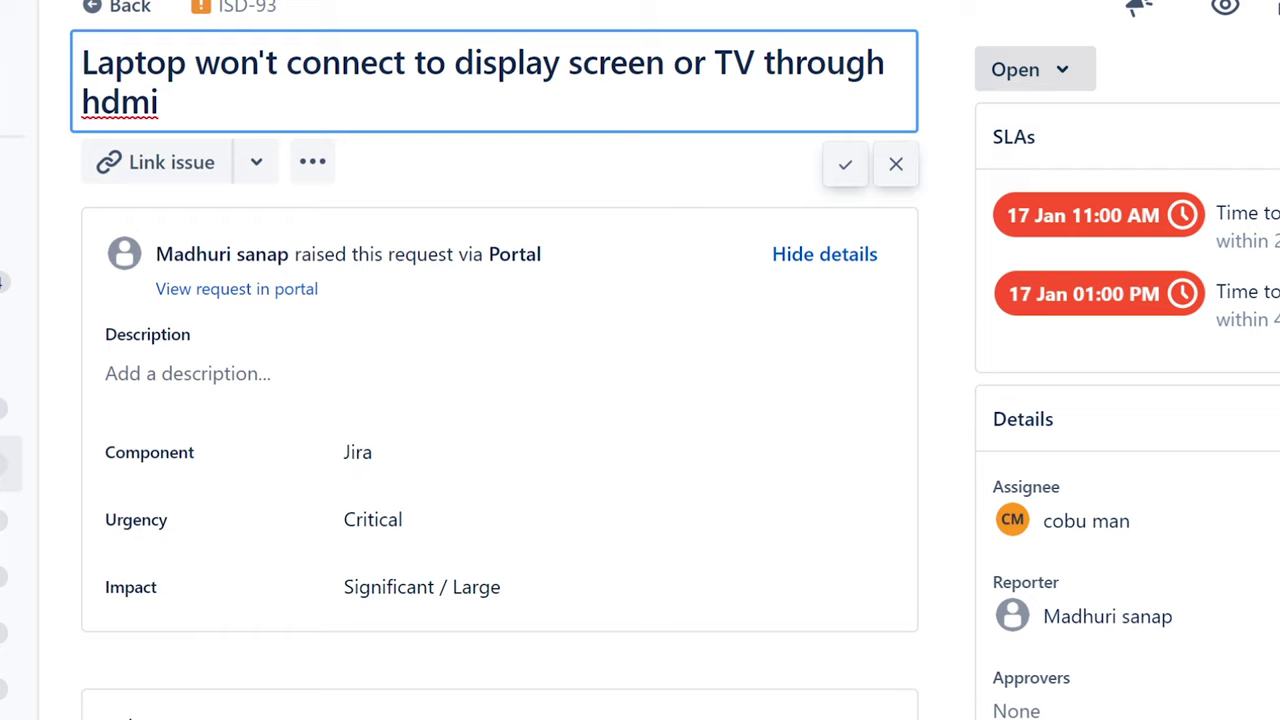
key("ctrl+End")
key("ctrl+shift+Left")
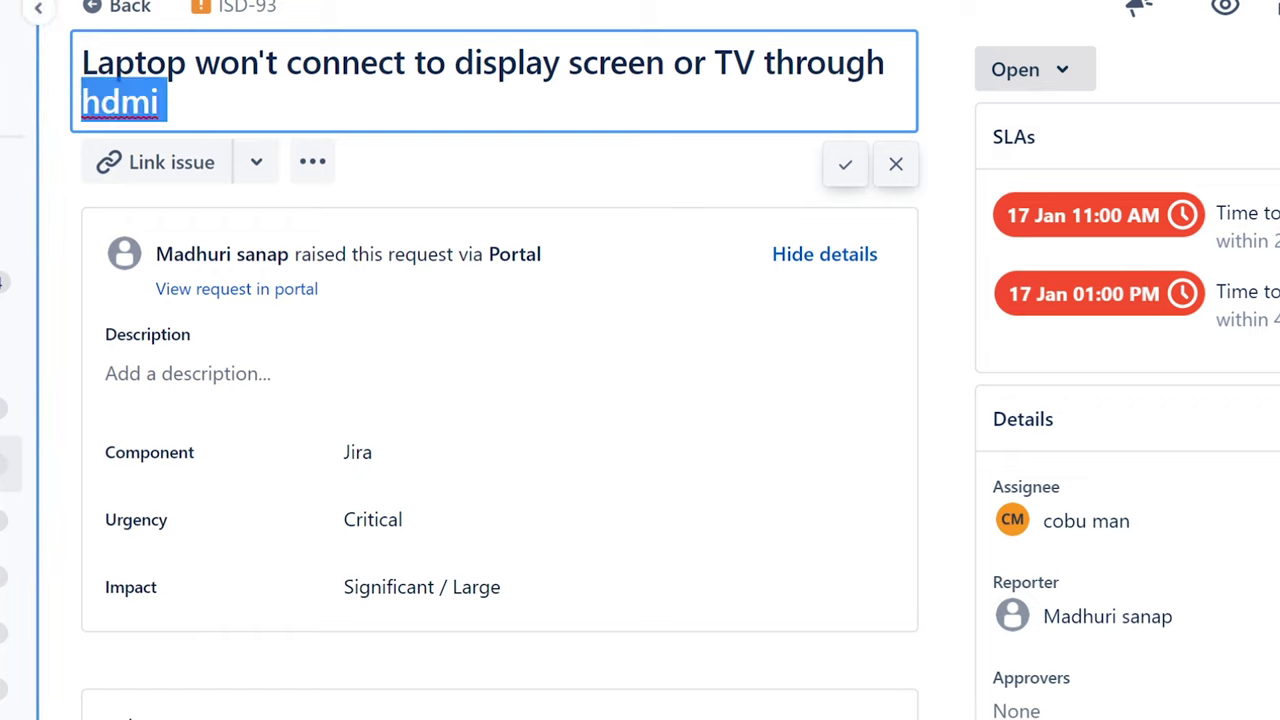
left_click(265, 62)
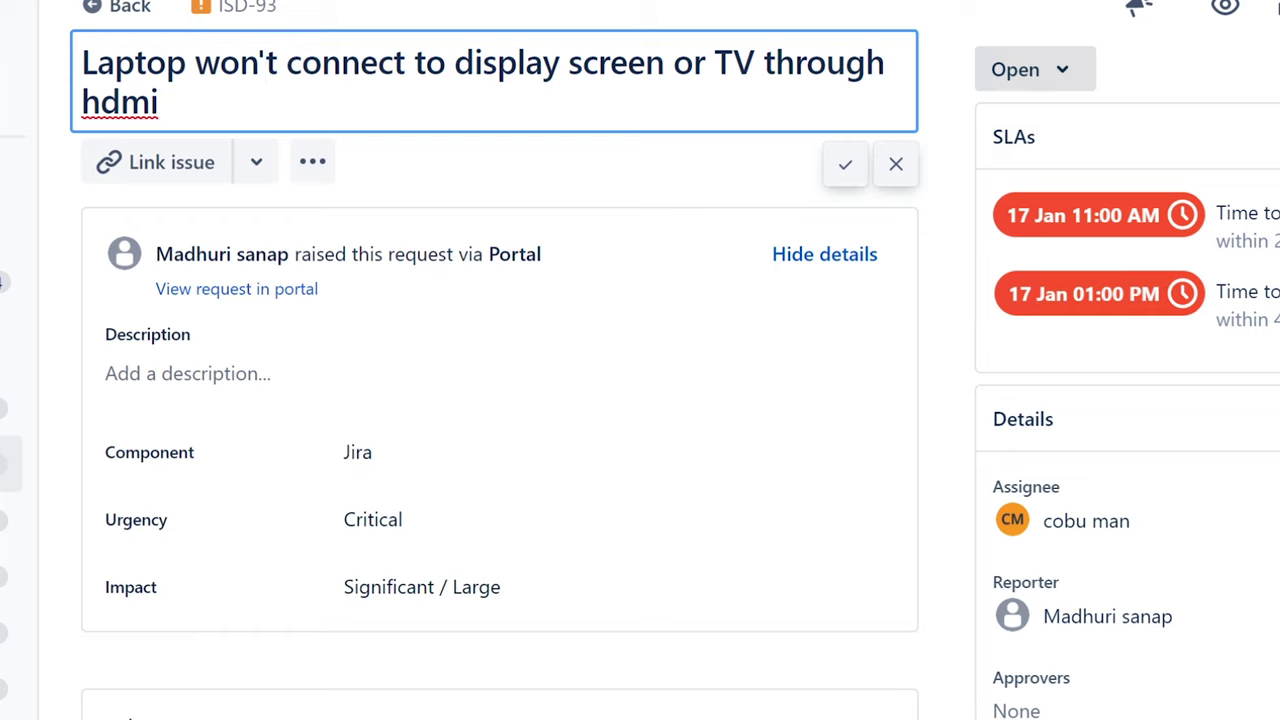
left_click_drag(166, 102, 82, 102)
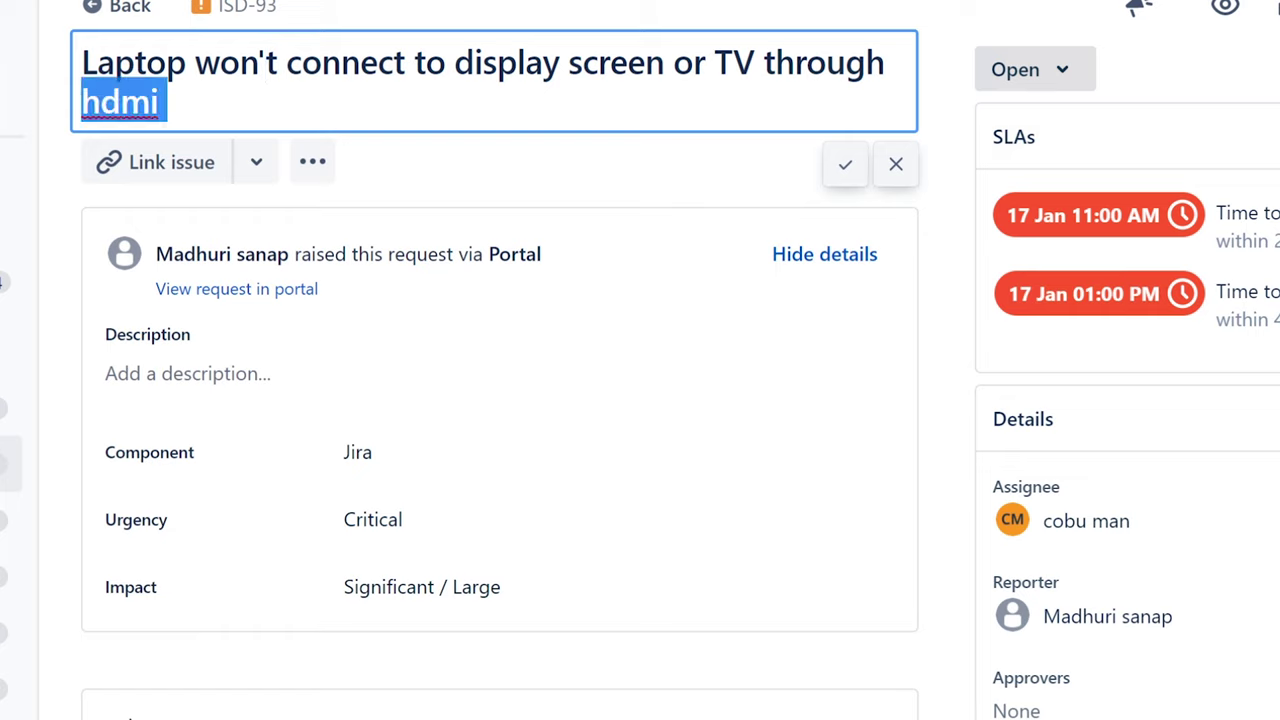
left_click(162, 102)
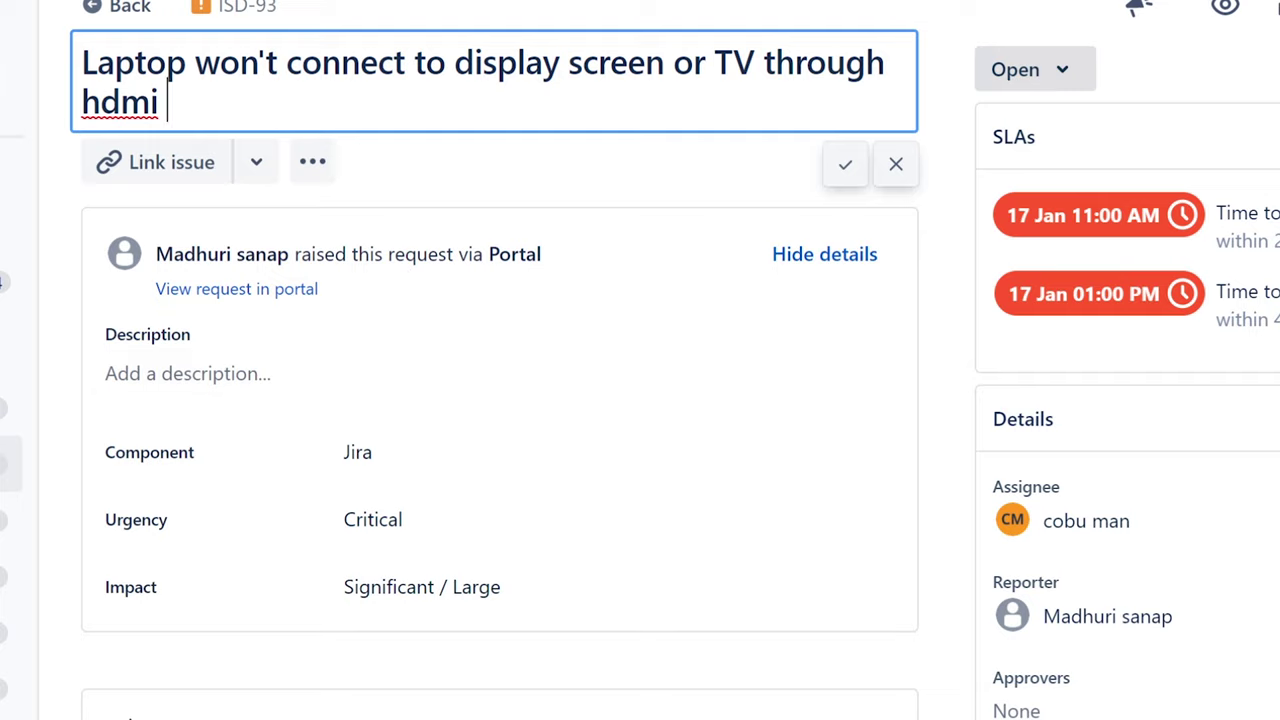
key("Return")
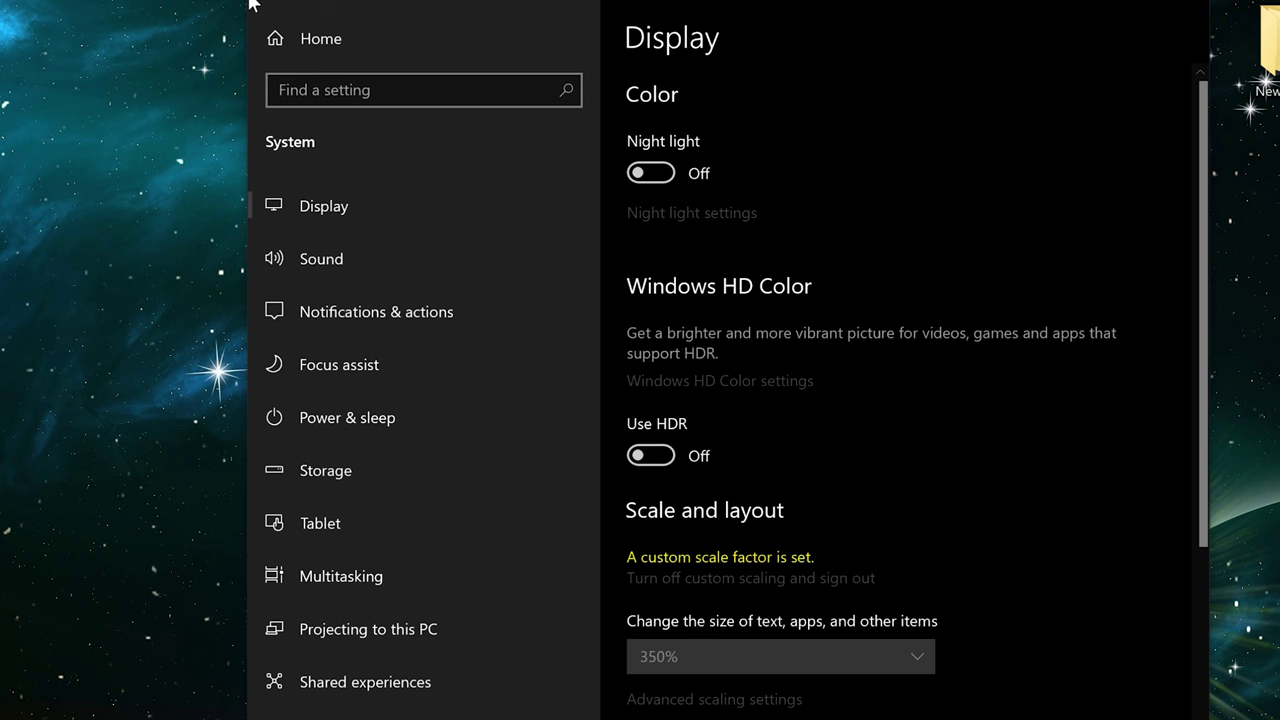
Step: Switch to Windows Settings, widen its window and open the advanced display settings from the Display page
left_click_drag(250, 5, 34, 20)
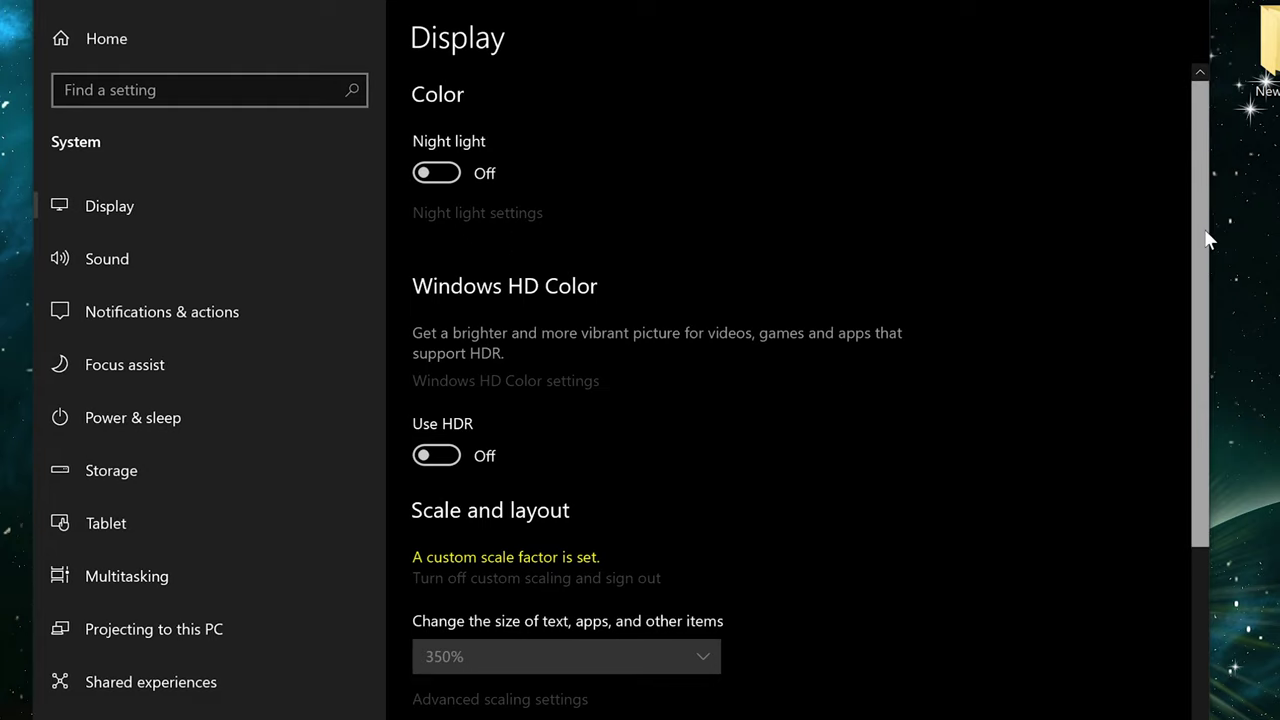
scroll(1206, 240, "down", 1)
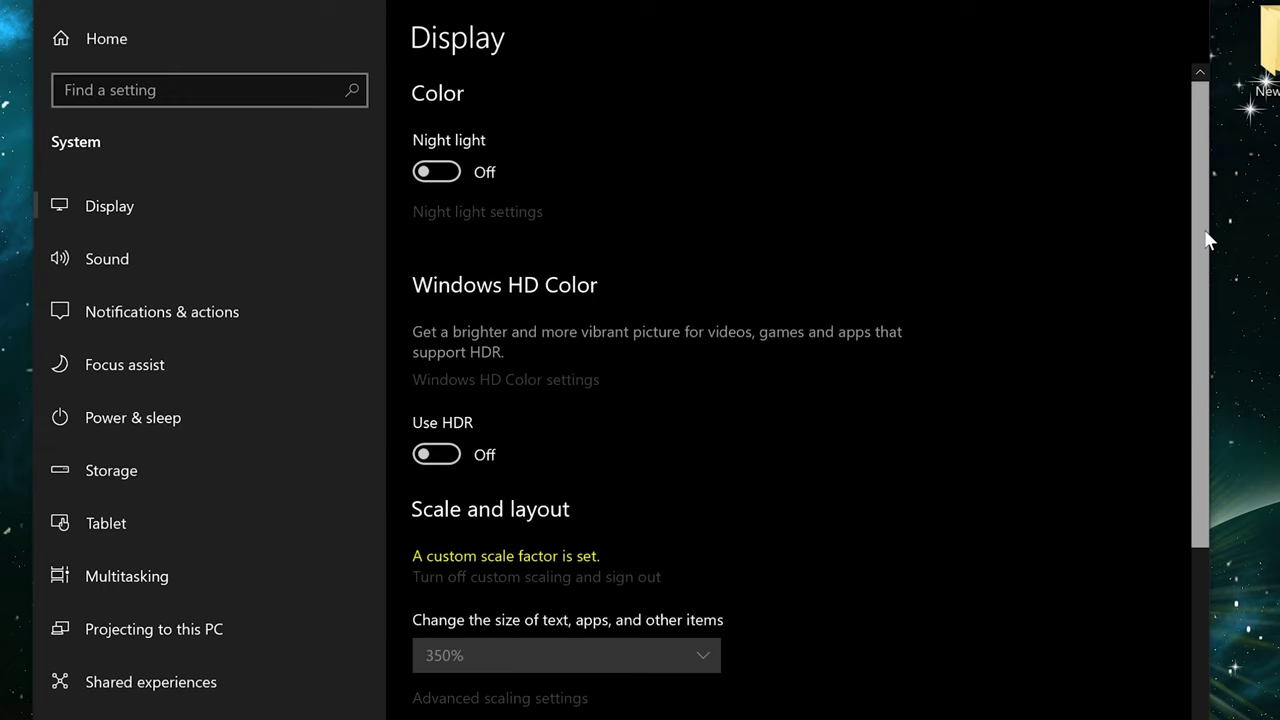
left_click_drag(1206, 240, 1171, 552)
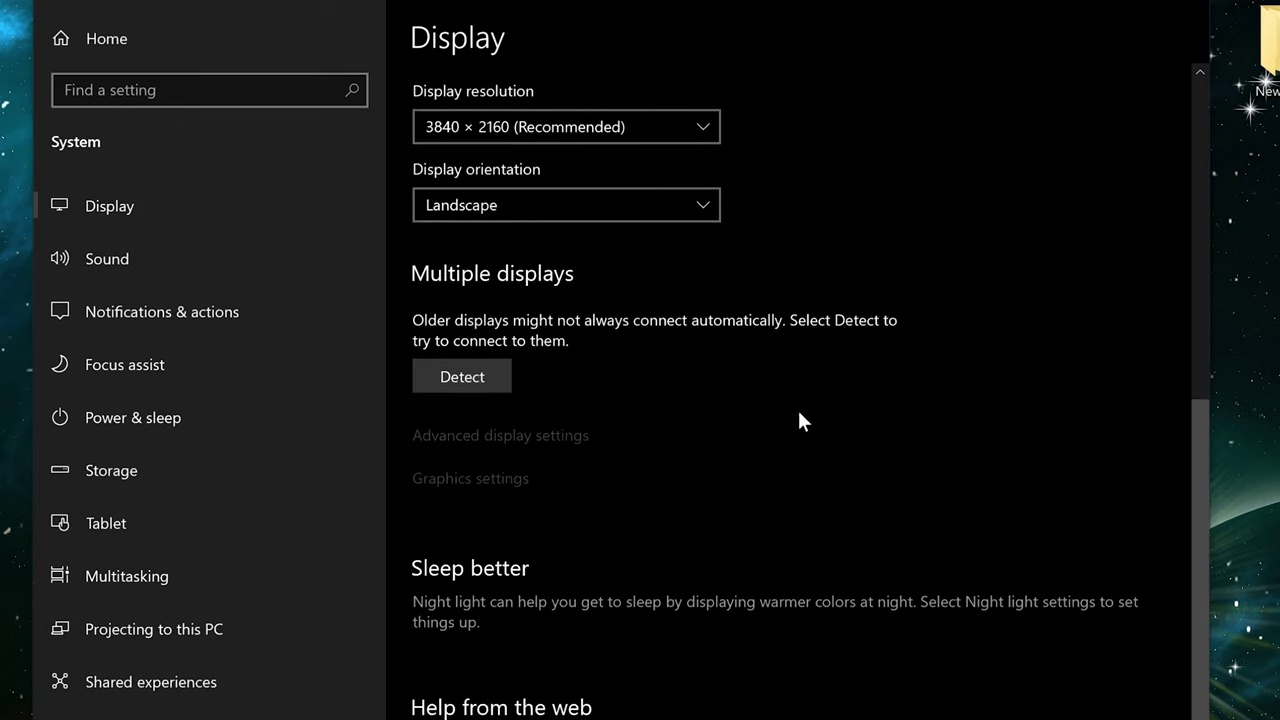
left_click(503, 435)
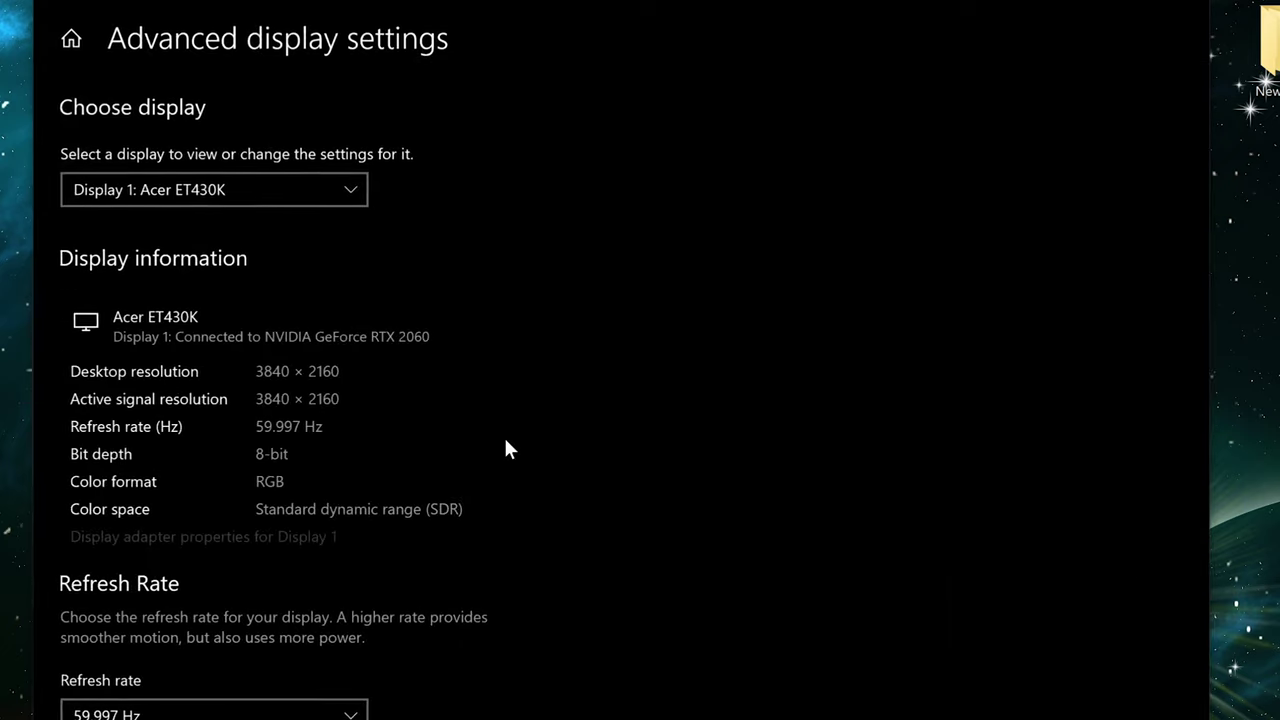
Step: Check which displays can be chosen in the advanced display settings
left_click(240, 188)
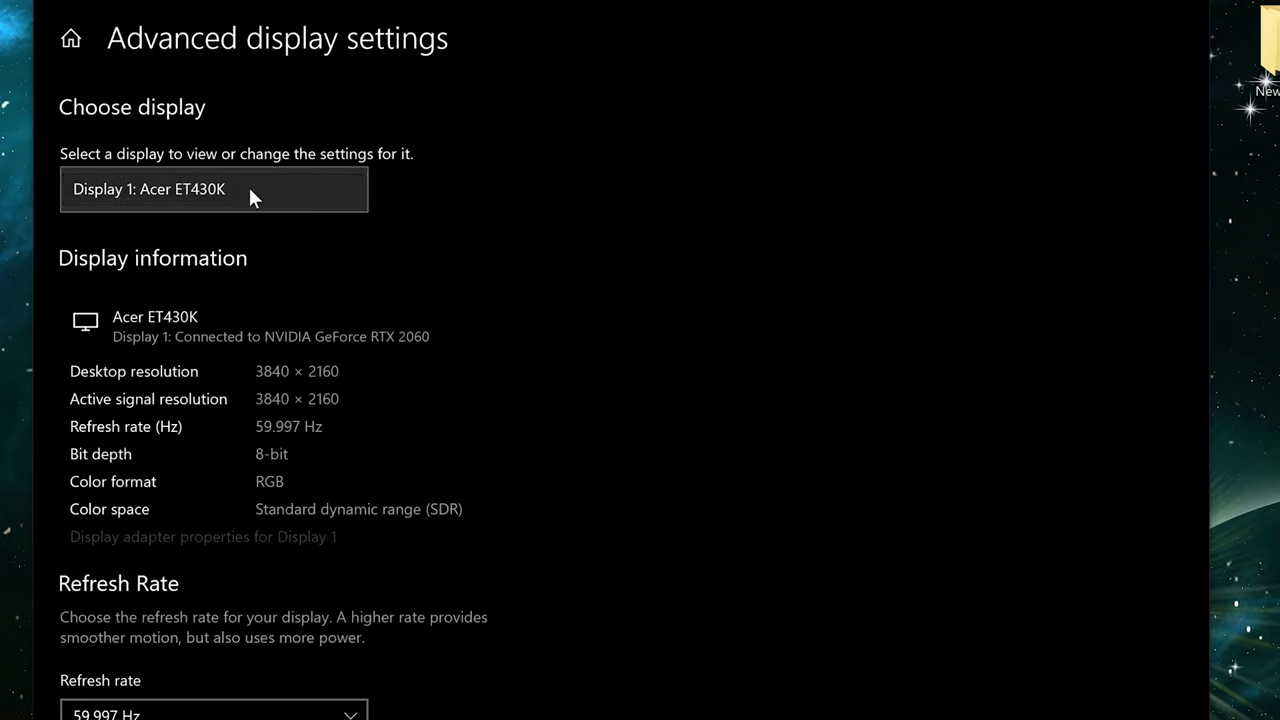
left_click(251, 188)
left_click(262, 189)
left_click(323, 190)
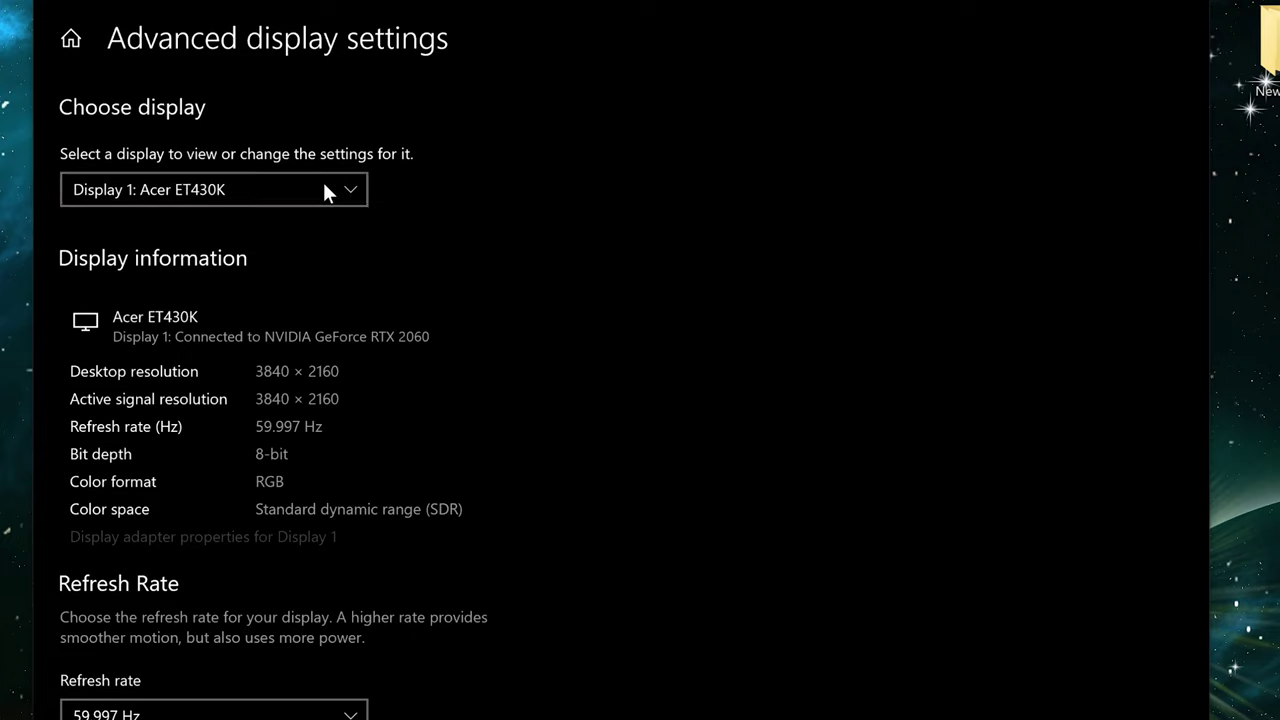
left_click(352, 196)
left_click(341, 189)
left_click(344, 186)
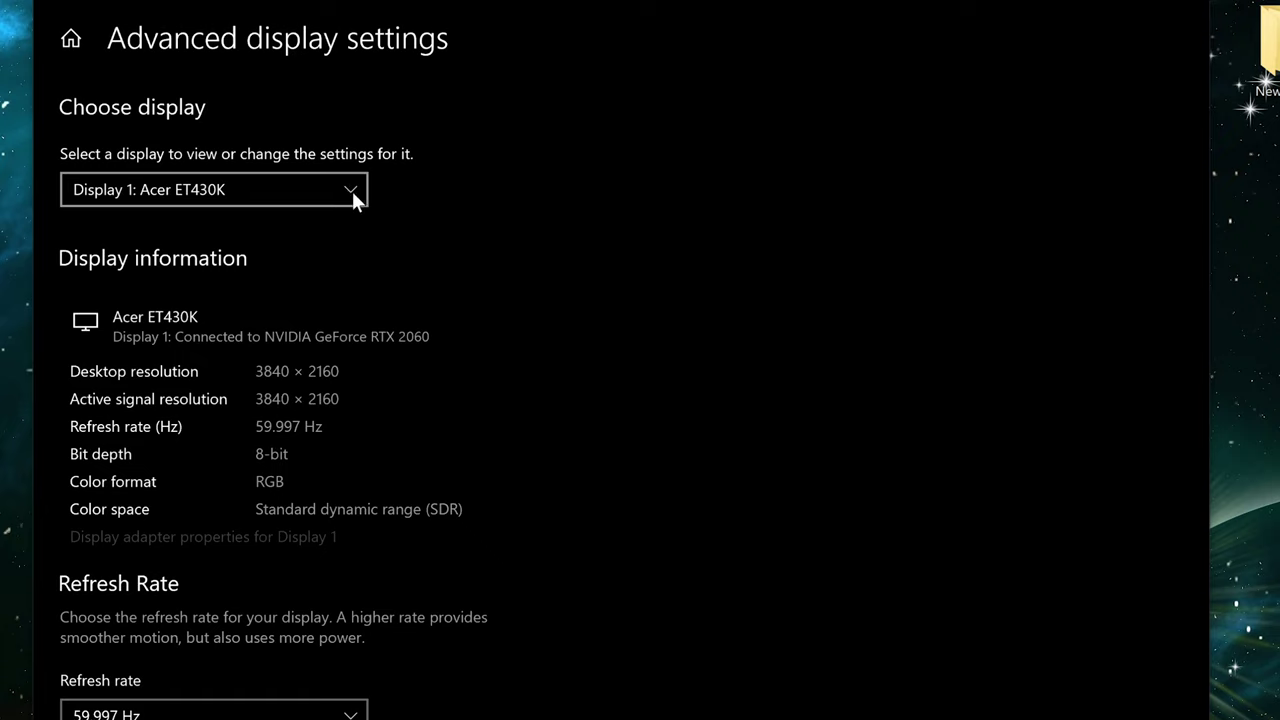
left_click(348, 188)
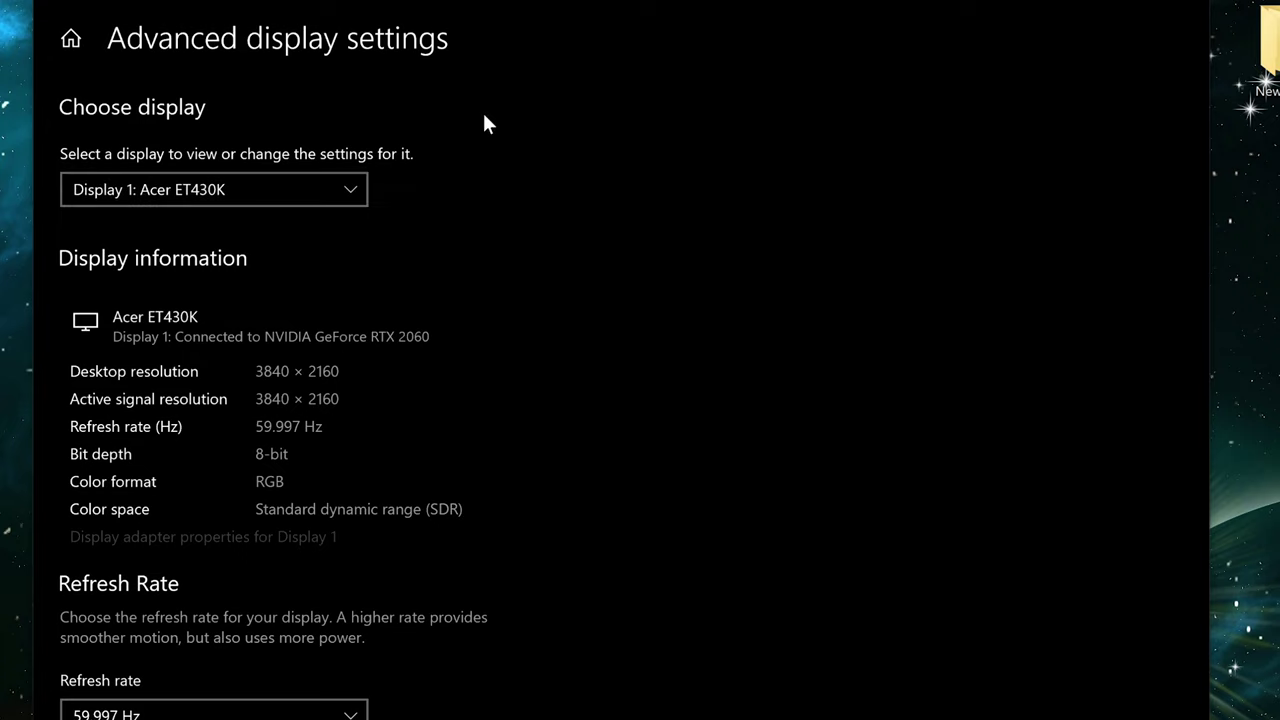
Step: Review the resolution, orientation and multiple-display options on the main Display page, and close Windows Settings
key("alt+Left")
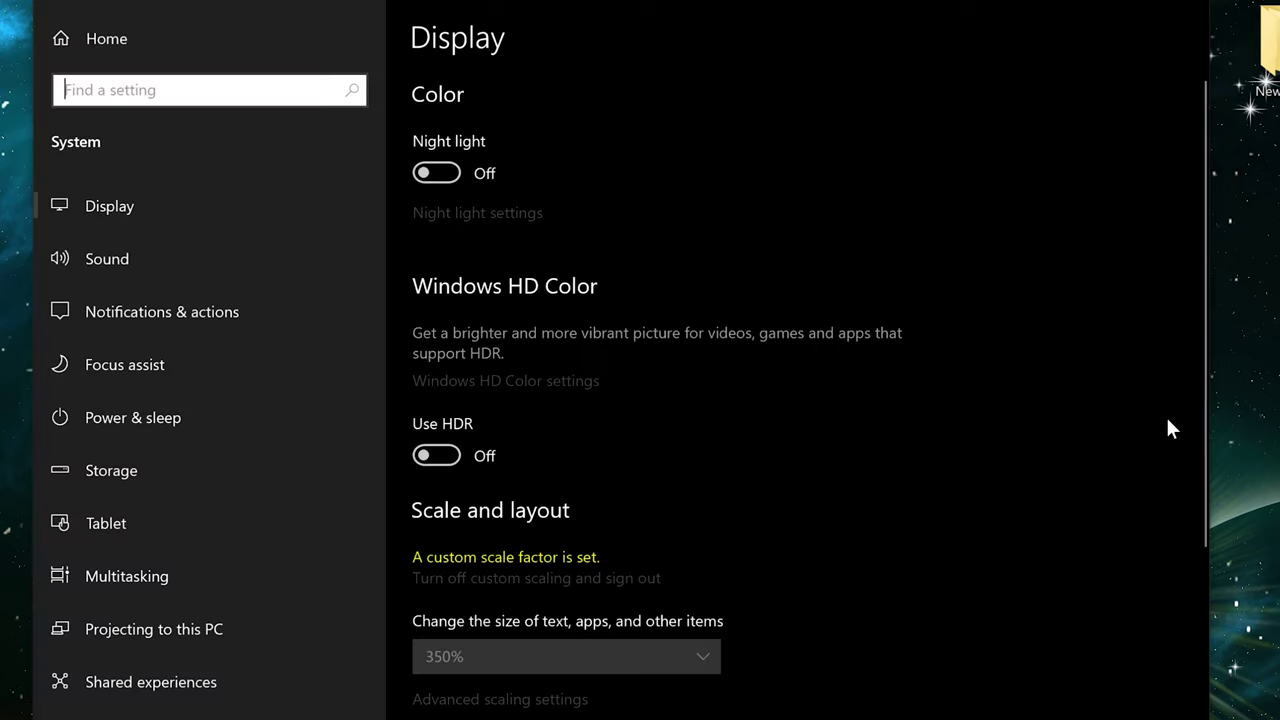
left_click_drag(1204, 334, 1207, 624)
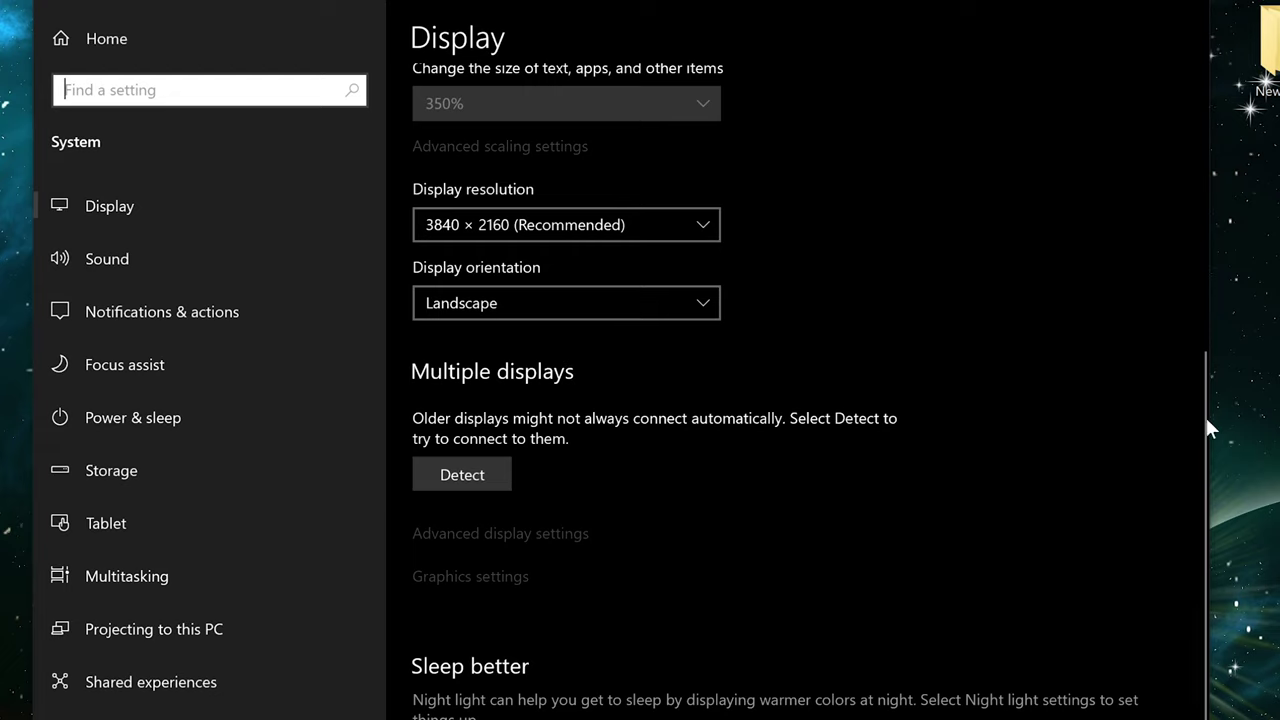
left_click_drag(1200, 428, 1194, 288)
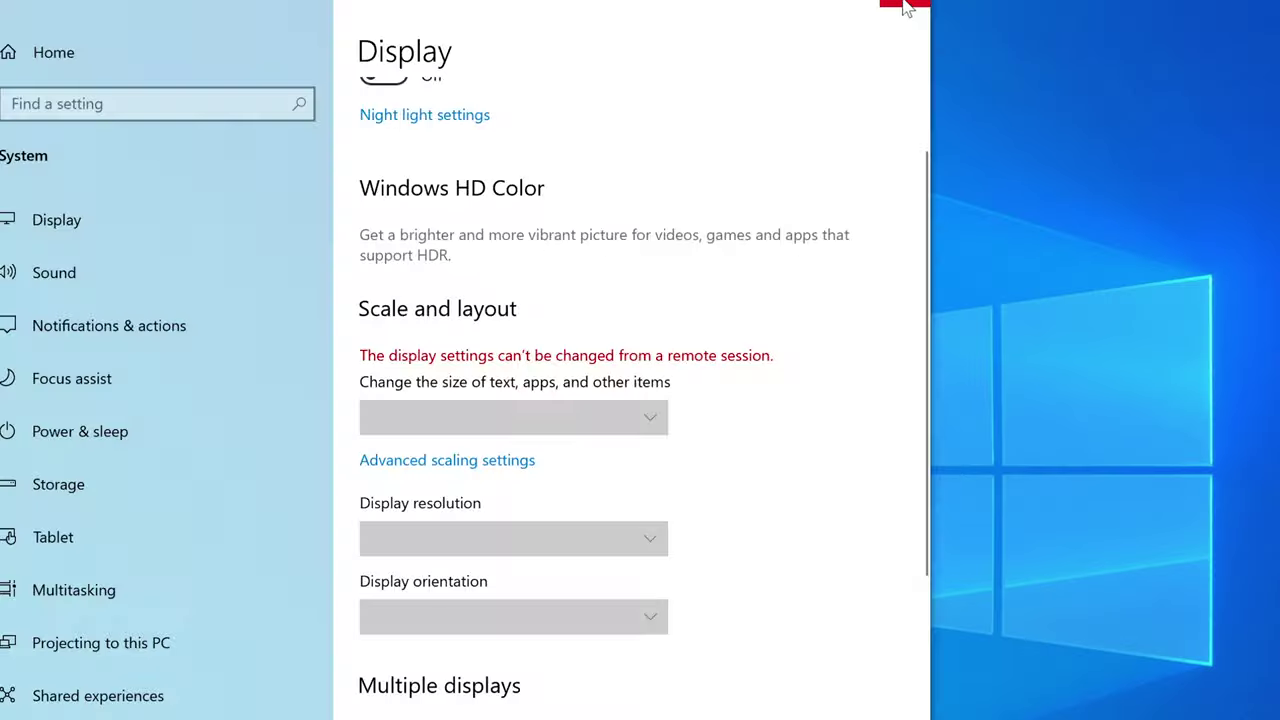
left_click(903, 8)
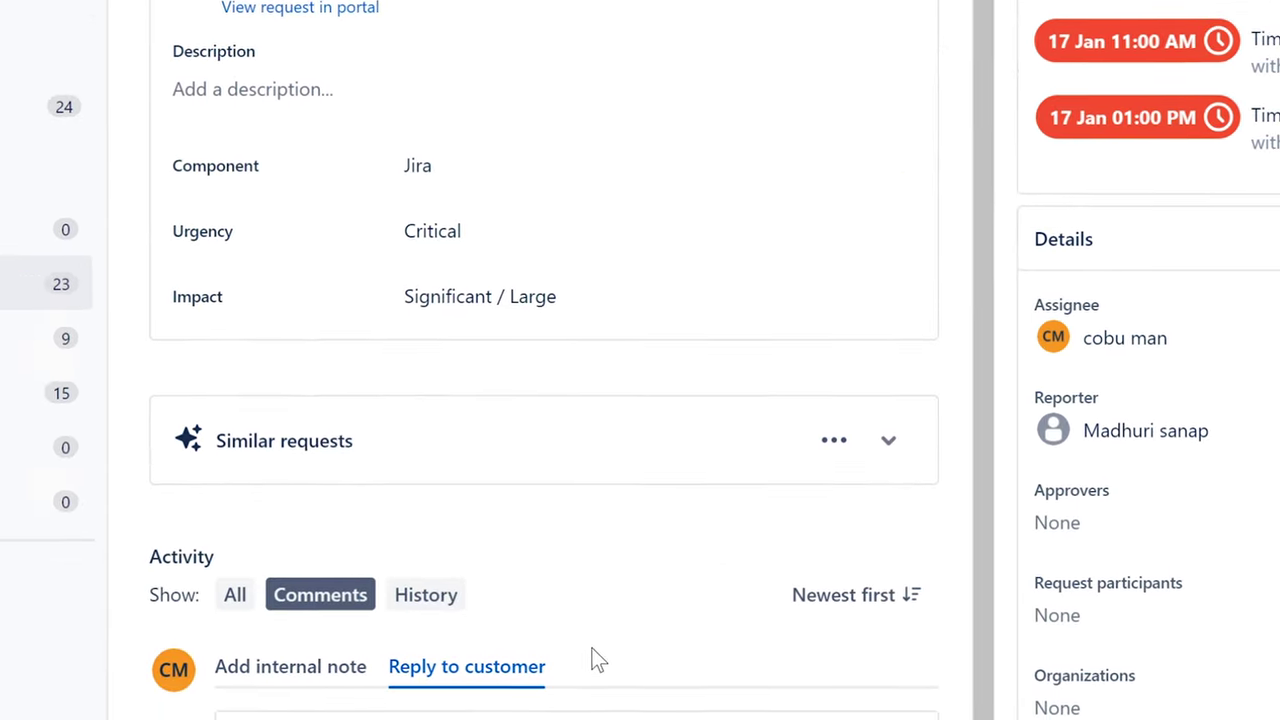
Step: Open an internal note on the display ticket, leaving its text empty
left_click(300, 666)
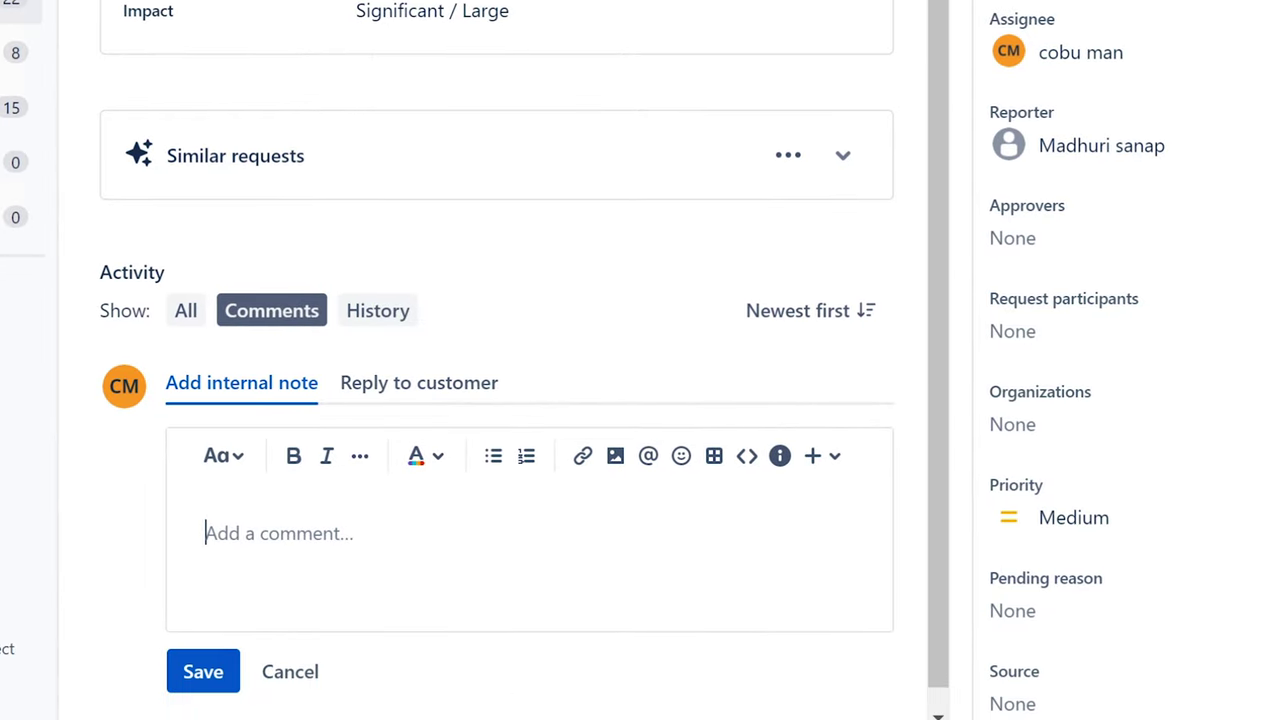
type("Checked")
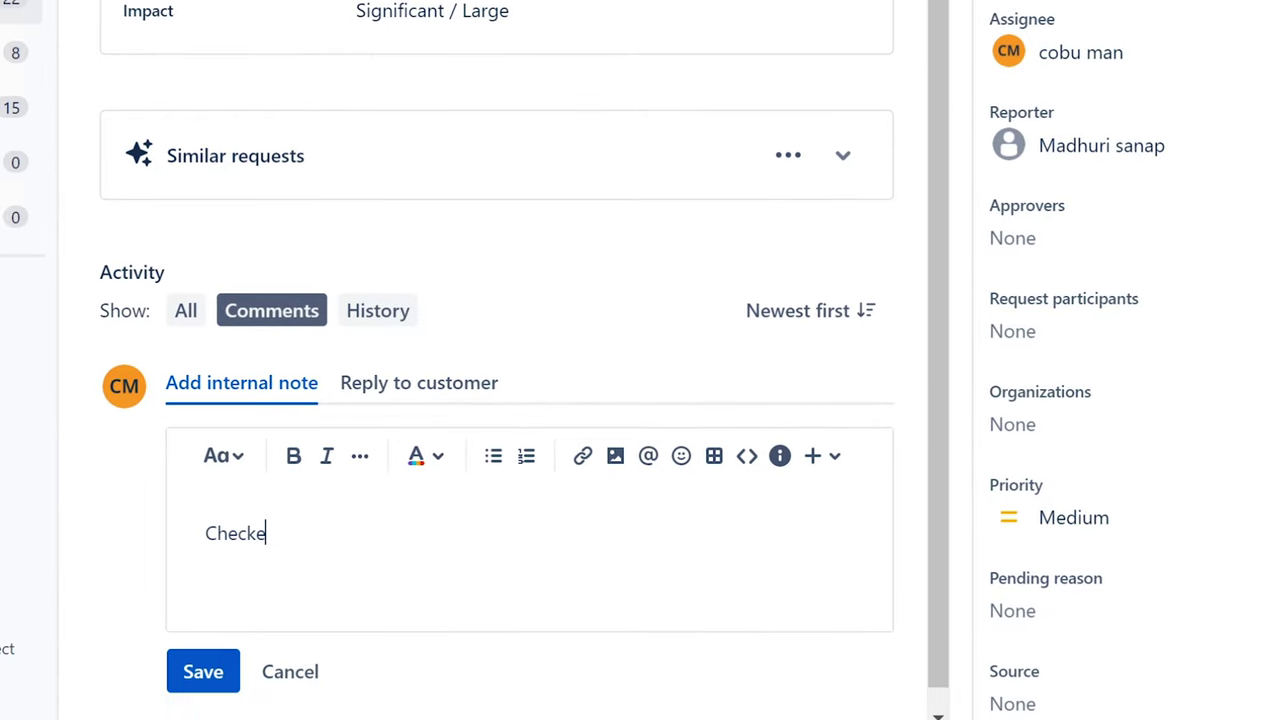
key("BackSpace")
key("BackSpace")
key("BackSpace")
key("BackSpace")
key("BackSpace")
key("BackSpace")
key("BackSpace")
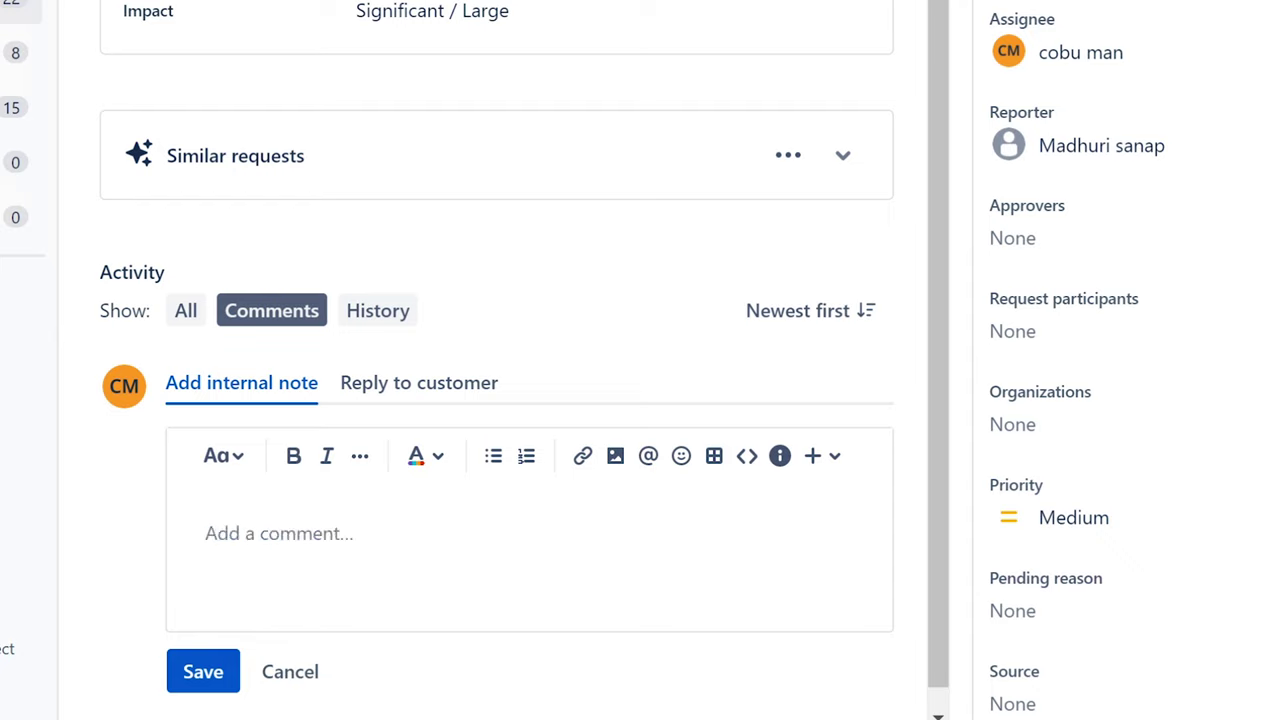
Step: Begin the note with a "Hello" greeting that introduces the technician by first name as being with PC support
type("Hello, this")
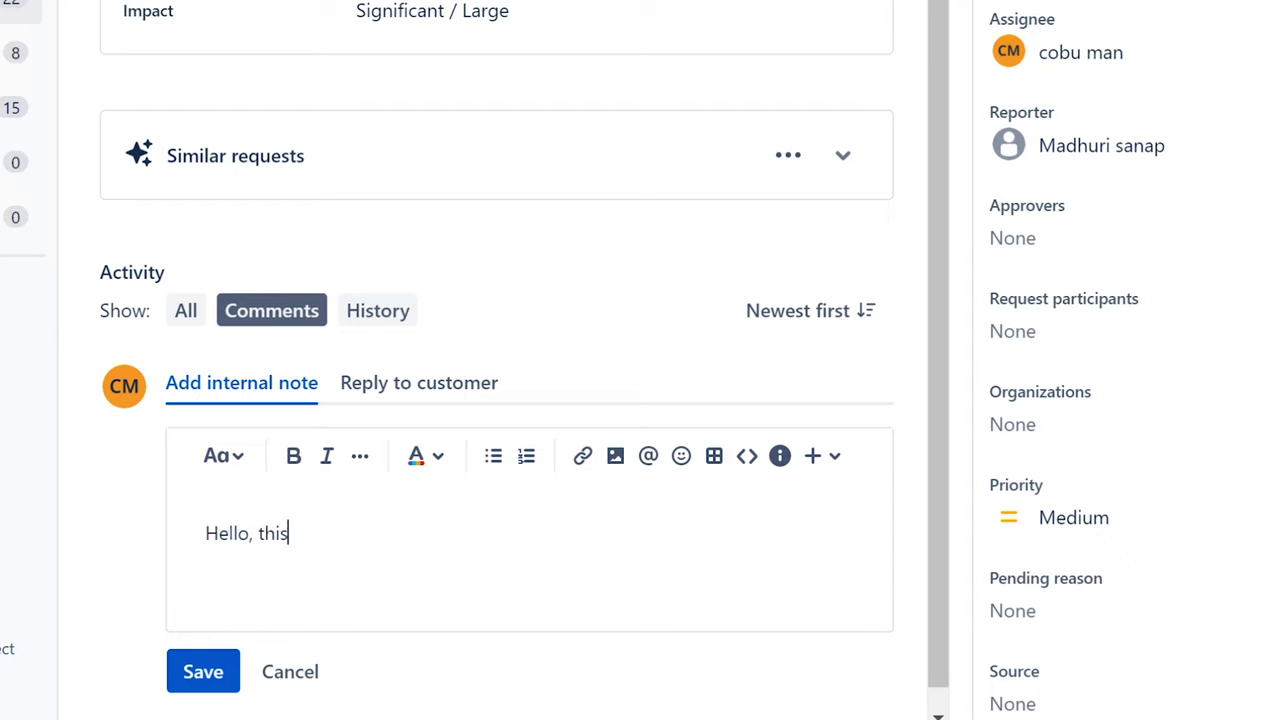
type(" is Ervin with Pc s")
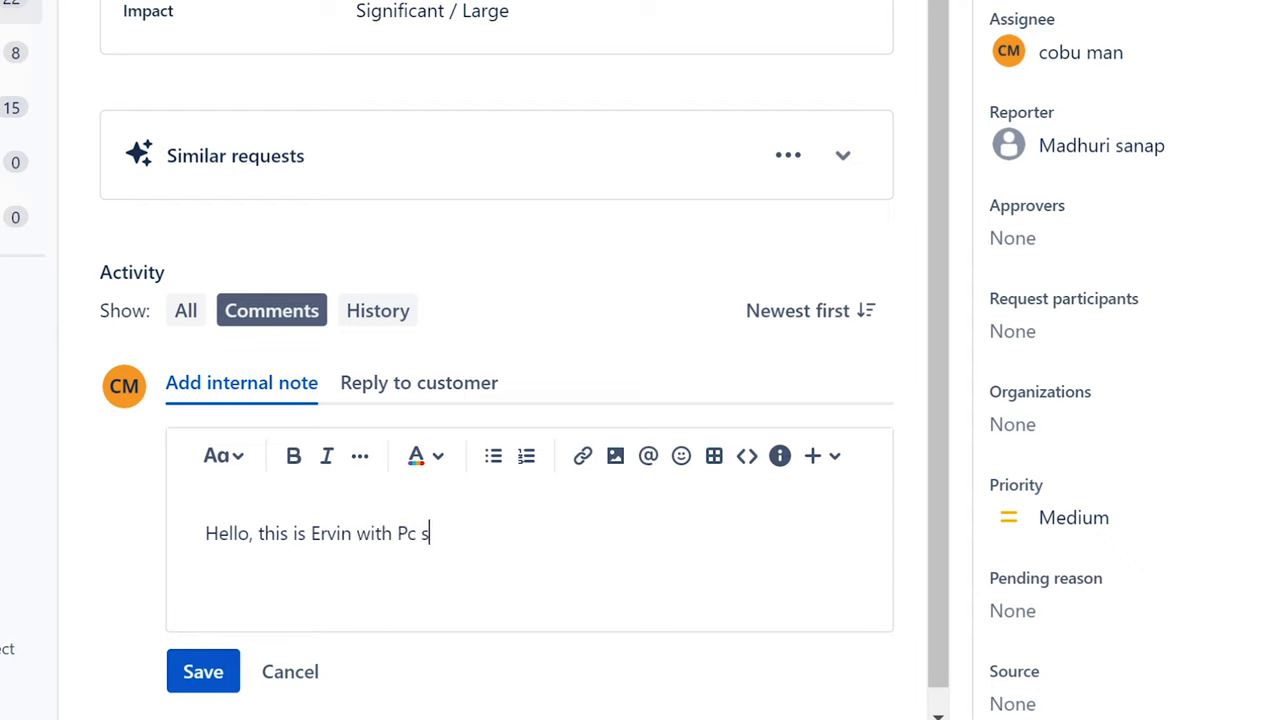
key("BackSpace")
key("BackSpace")
key("BackSpace")
type("C support.")
Step: Add the question "May I take control of your computer to check display settings?" after the greeting
type("May")
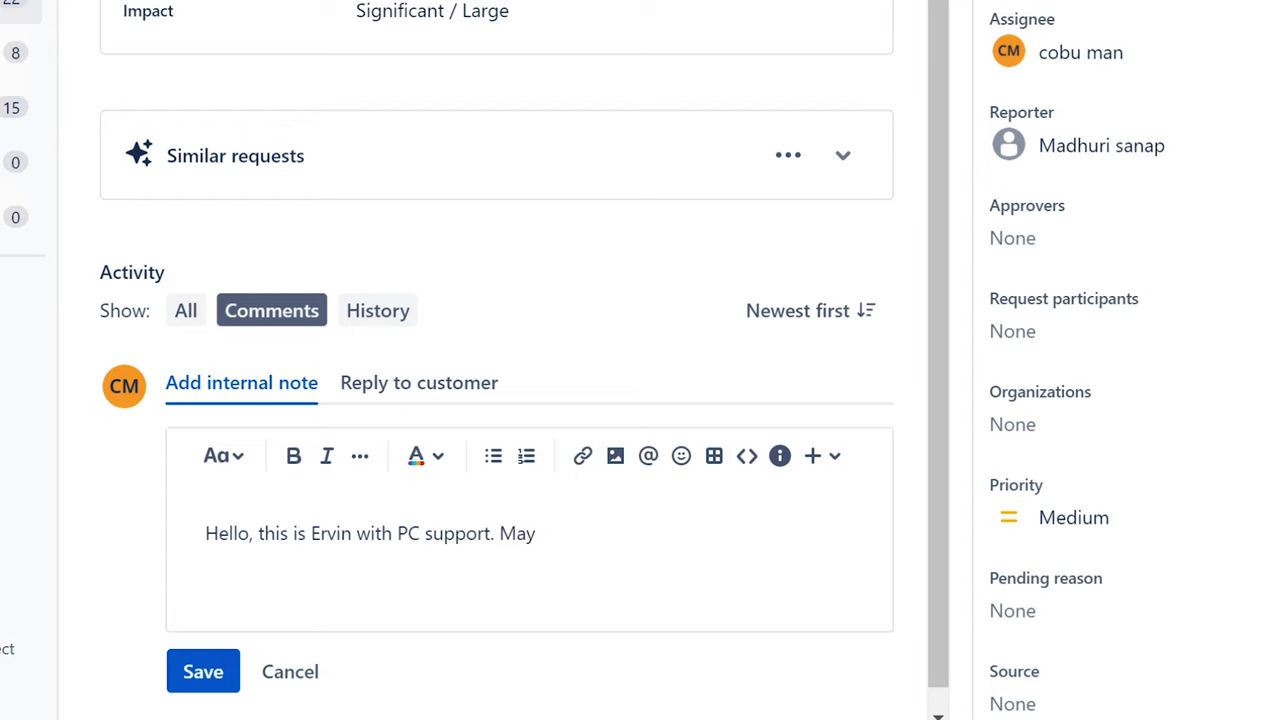
type(" I take control of ")
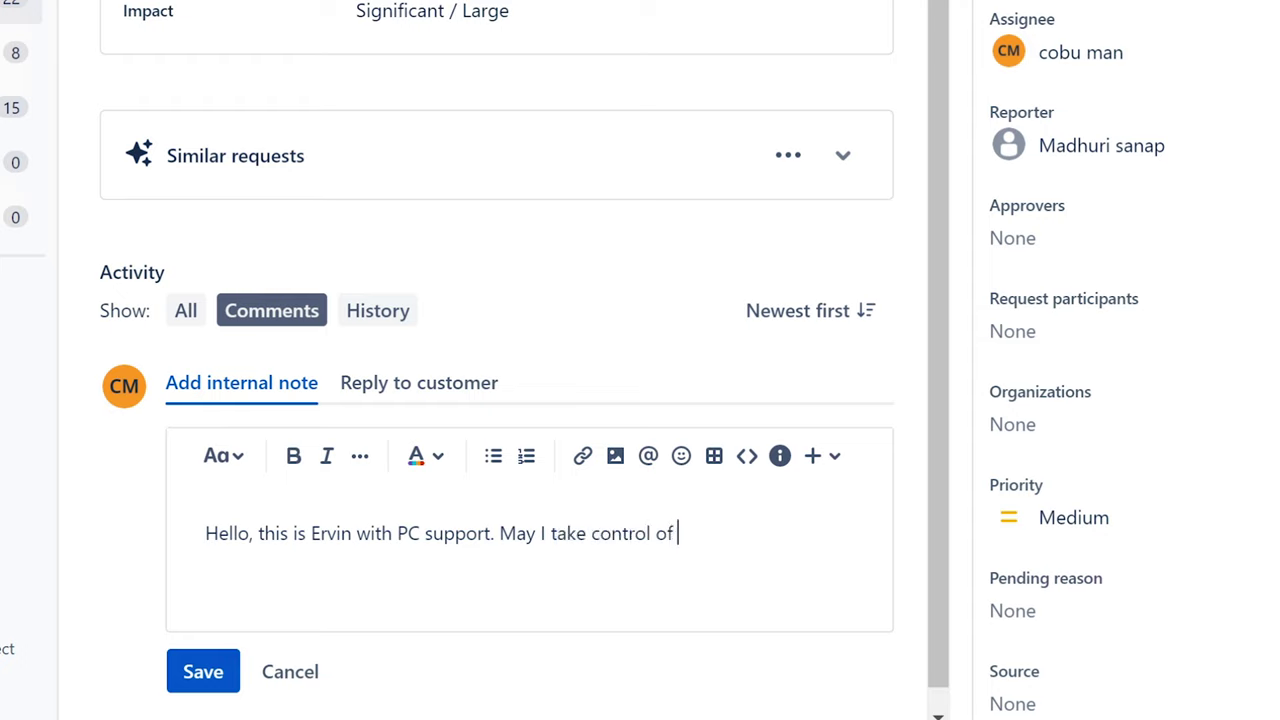
type("your compu")
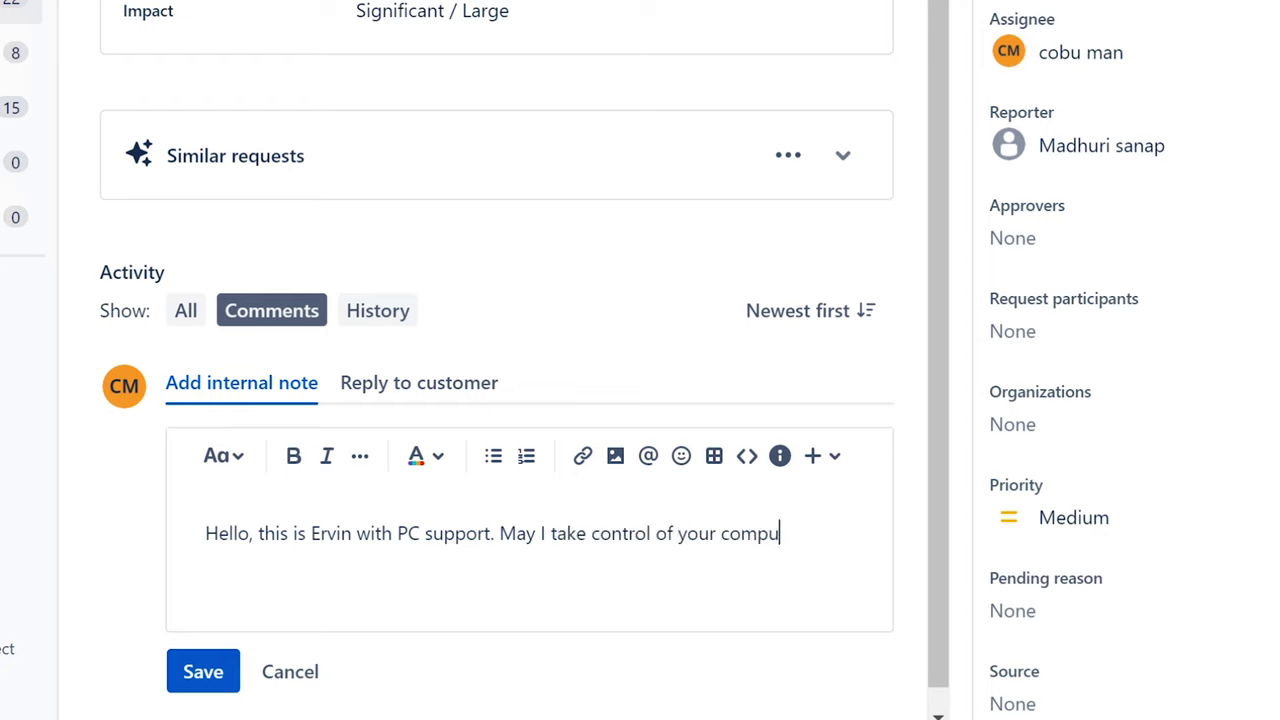
type("ter to check ")
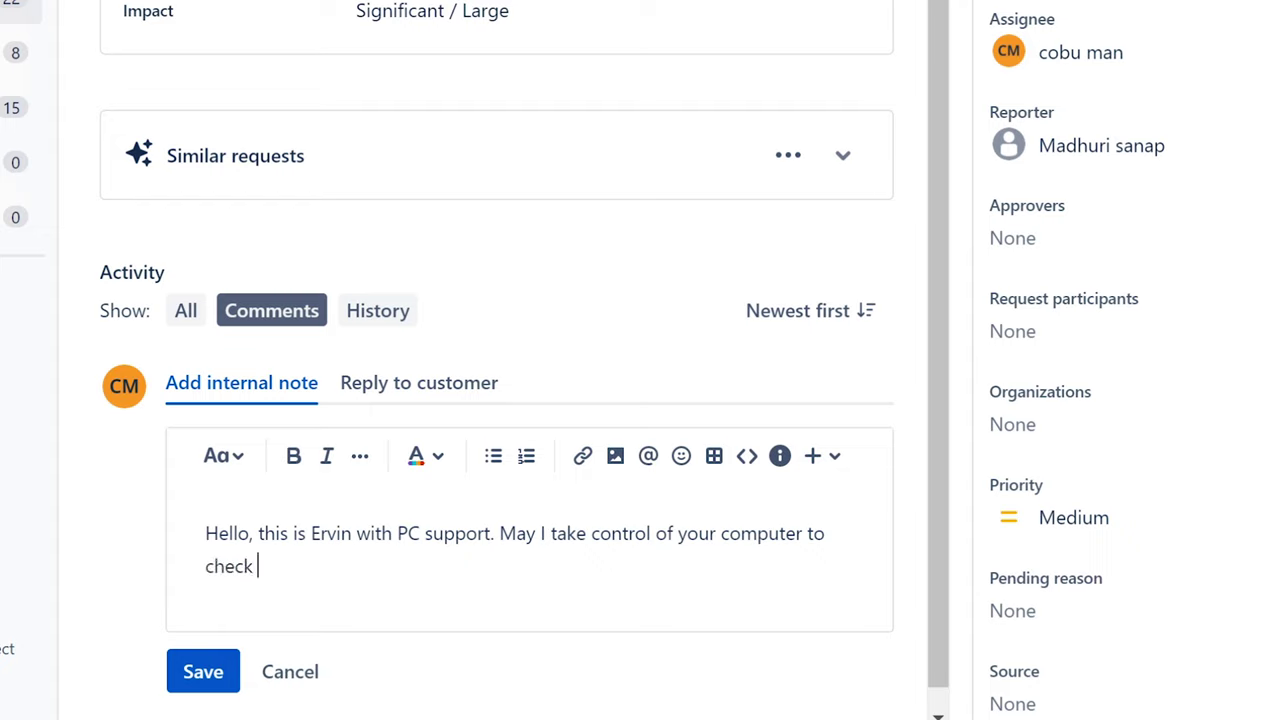
type("se")
key("BackSpace")
key("BackSpace")
type("display see")
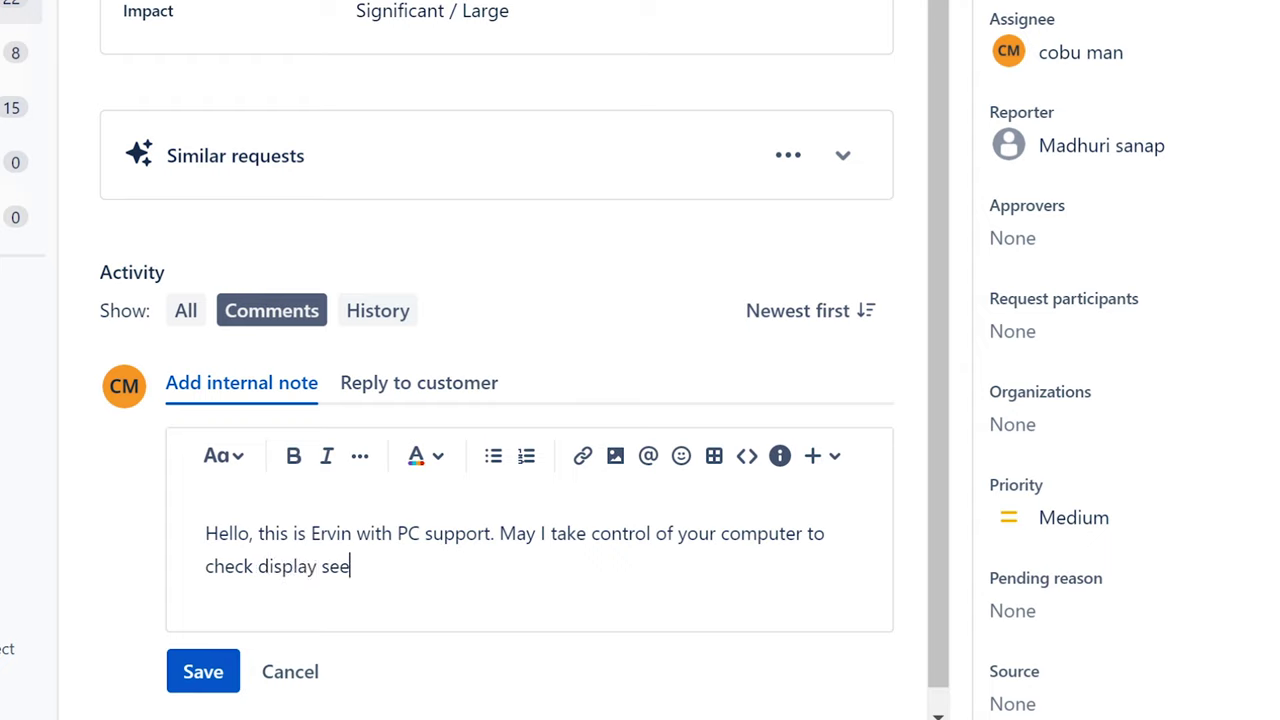
key("BackSpace")
type("ttings?")
Step: Compare how the drafted message appears as an internal note and as a reply to the customer
key("ctrl+a")
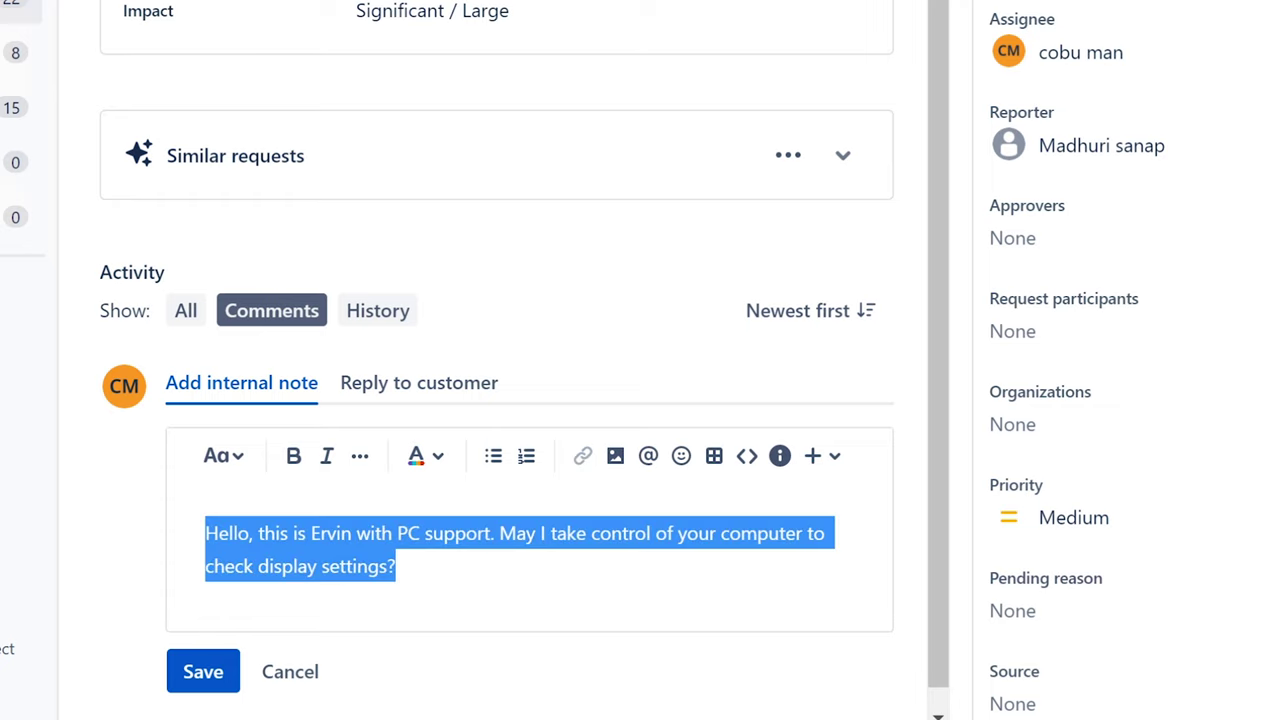
left_click(397, 388)
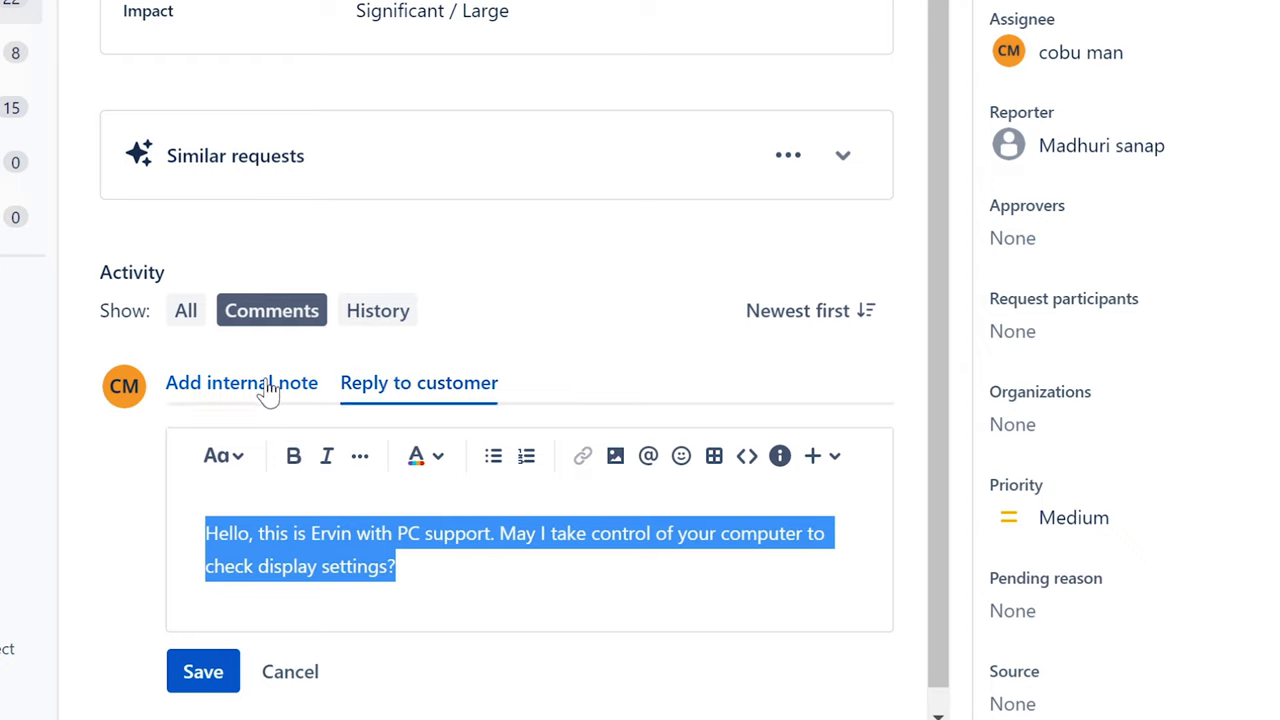
left_click(397, 566)
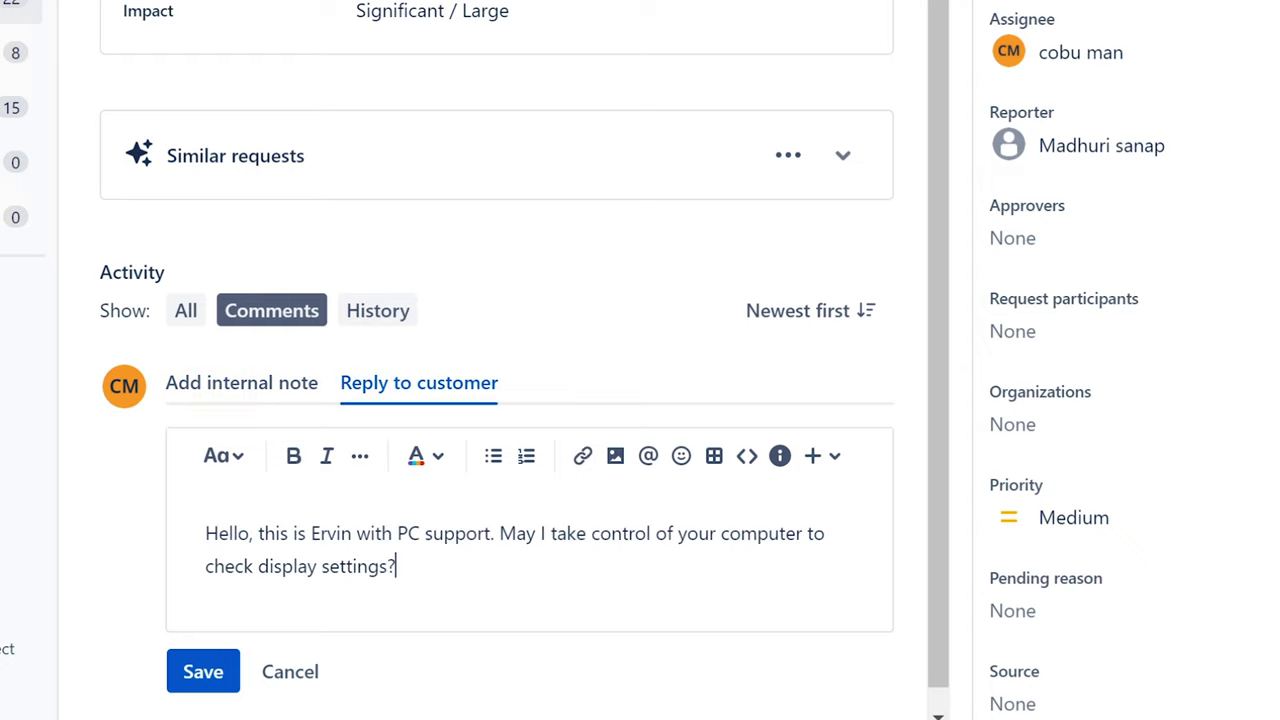
left_click(292, 388)
left_click(415, 397)
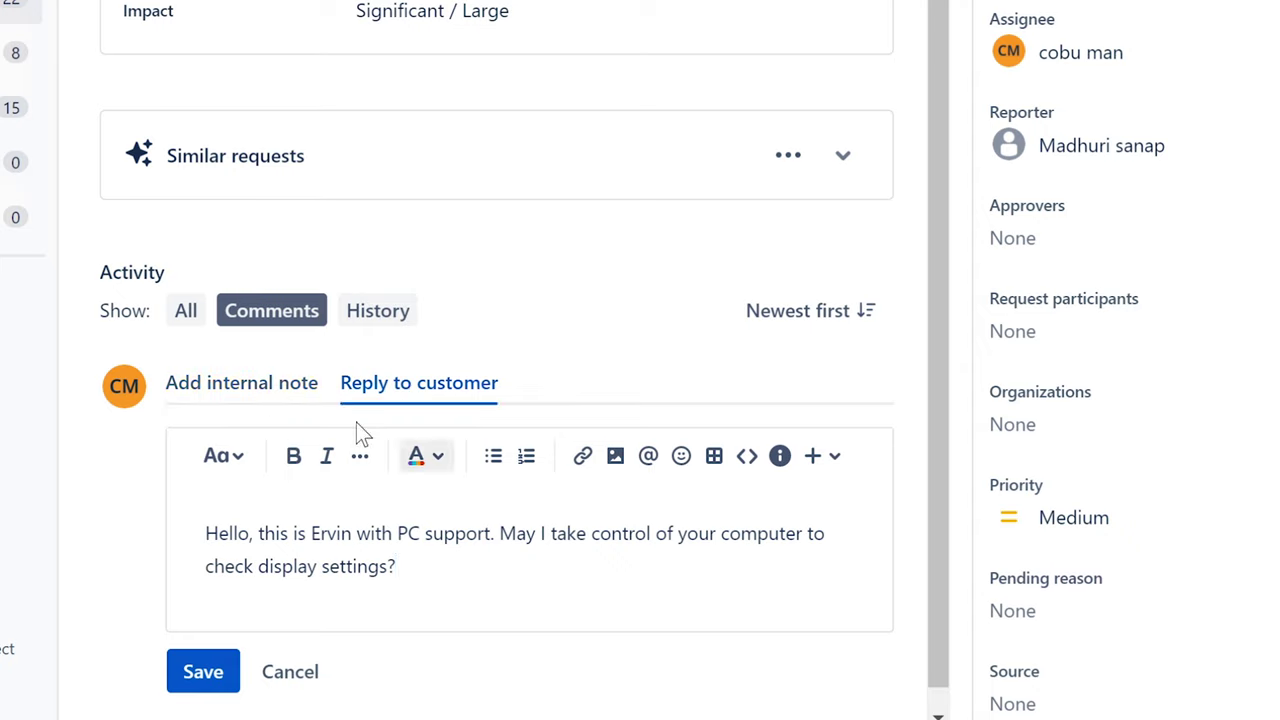
left_click(306, 397)
Step: Move the drafted message out of the internal note and into a reply to the customer
left_click_drag(397, 566, 175, 521)
key("ctrl+c")
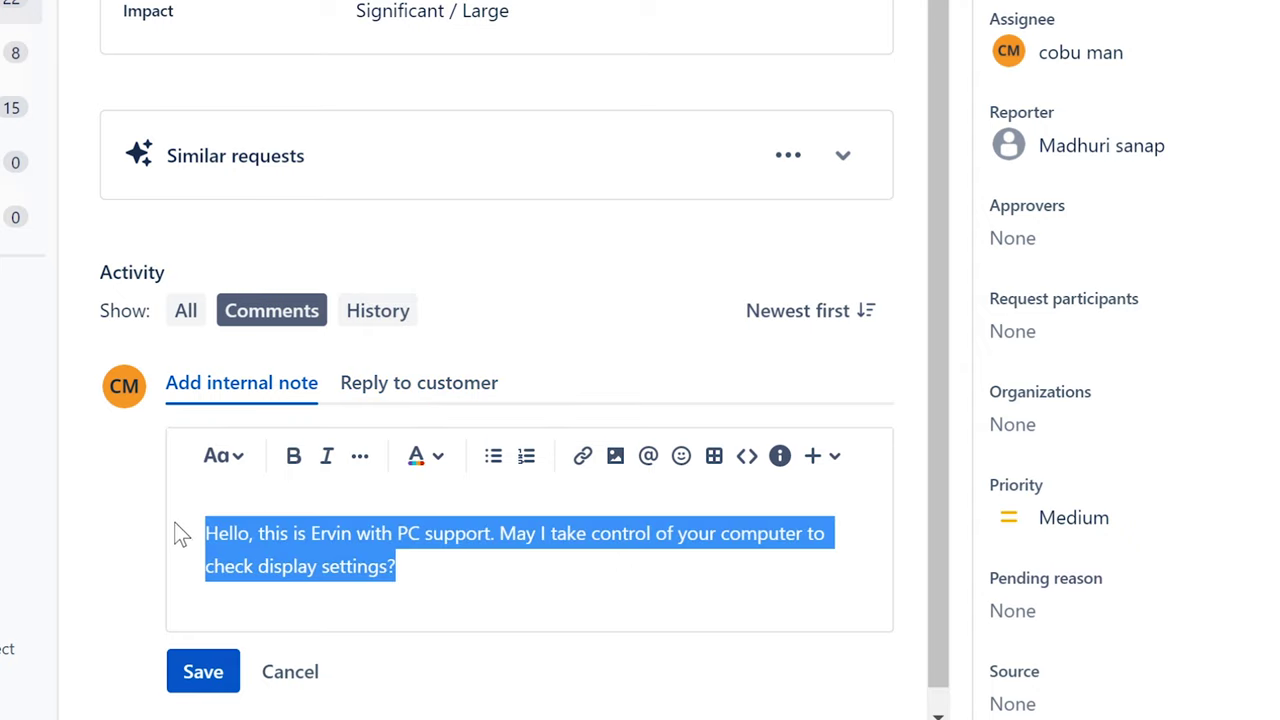
key("BackSpace")
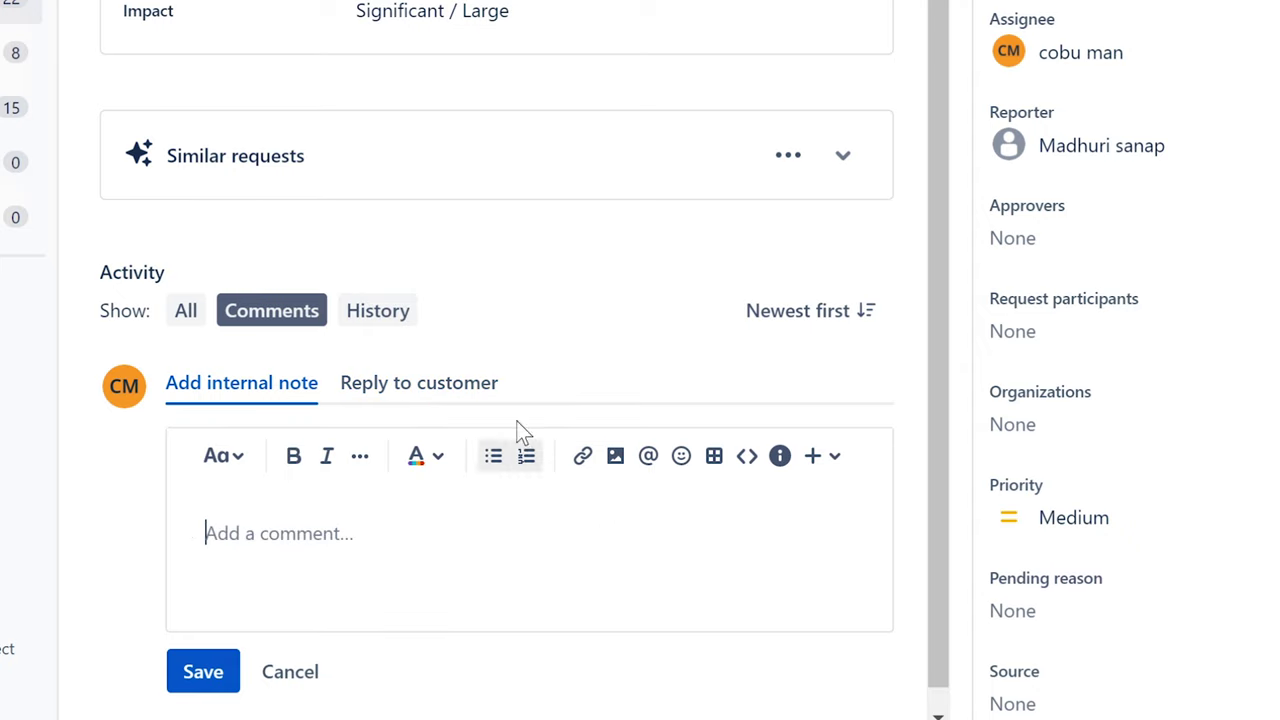
left_click(466, 392)
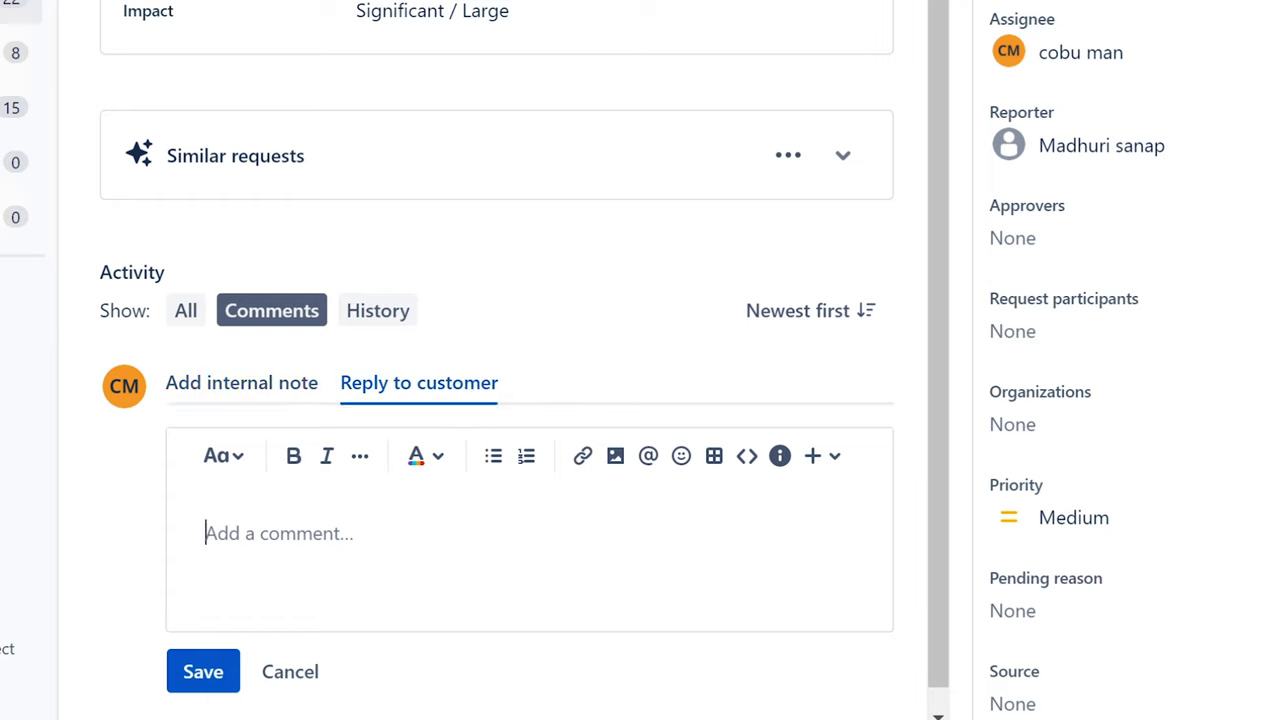
key("ctrl+v")
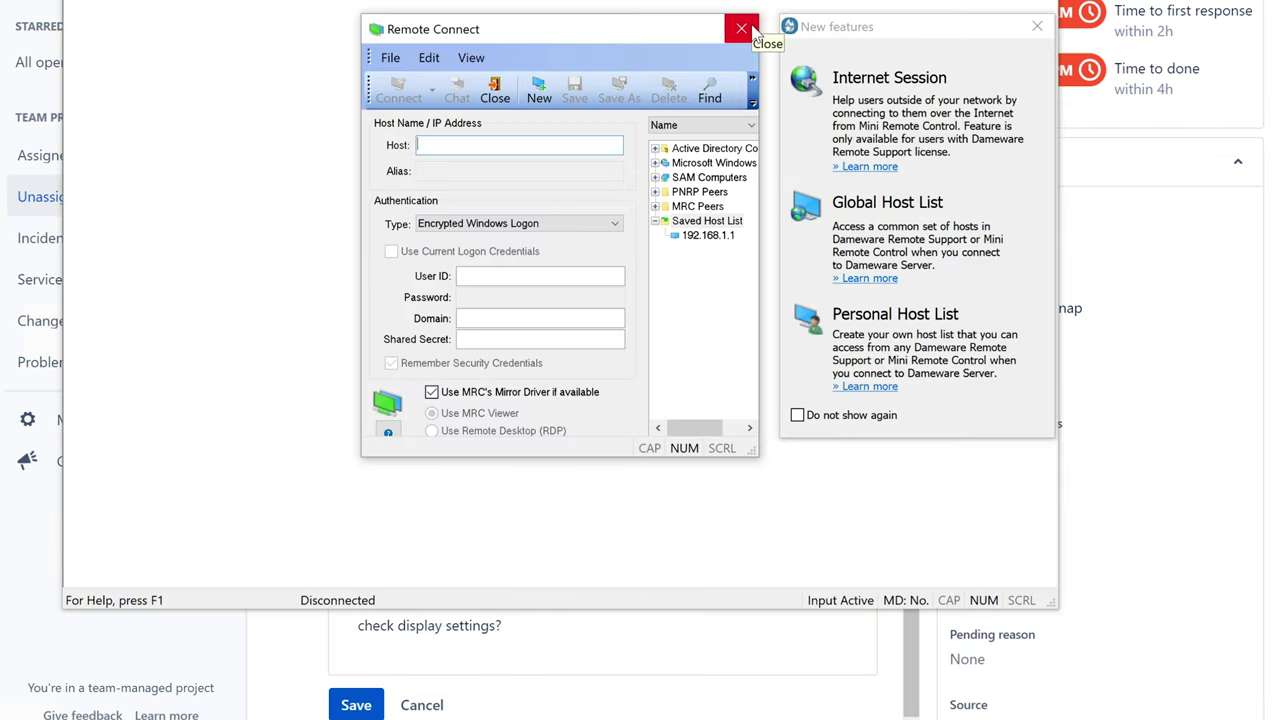
Step: Close the Remote Connect window and save the reply to the customer on the ticket
left_click(752, 31)
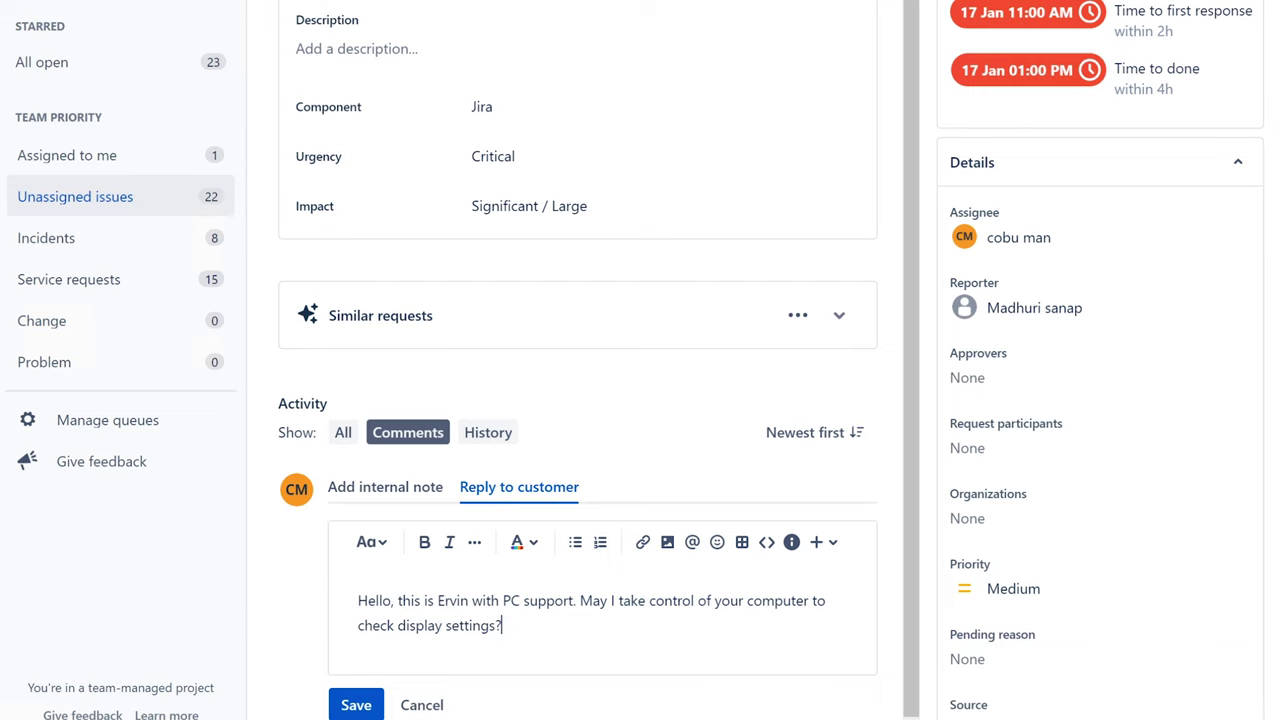
left_click(356, 705)
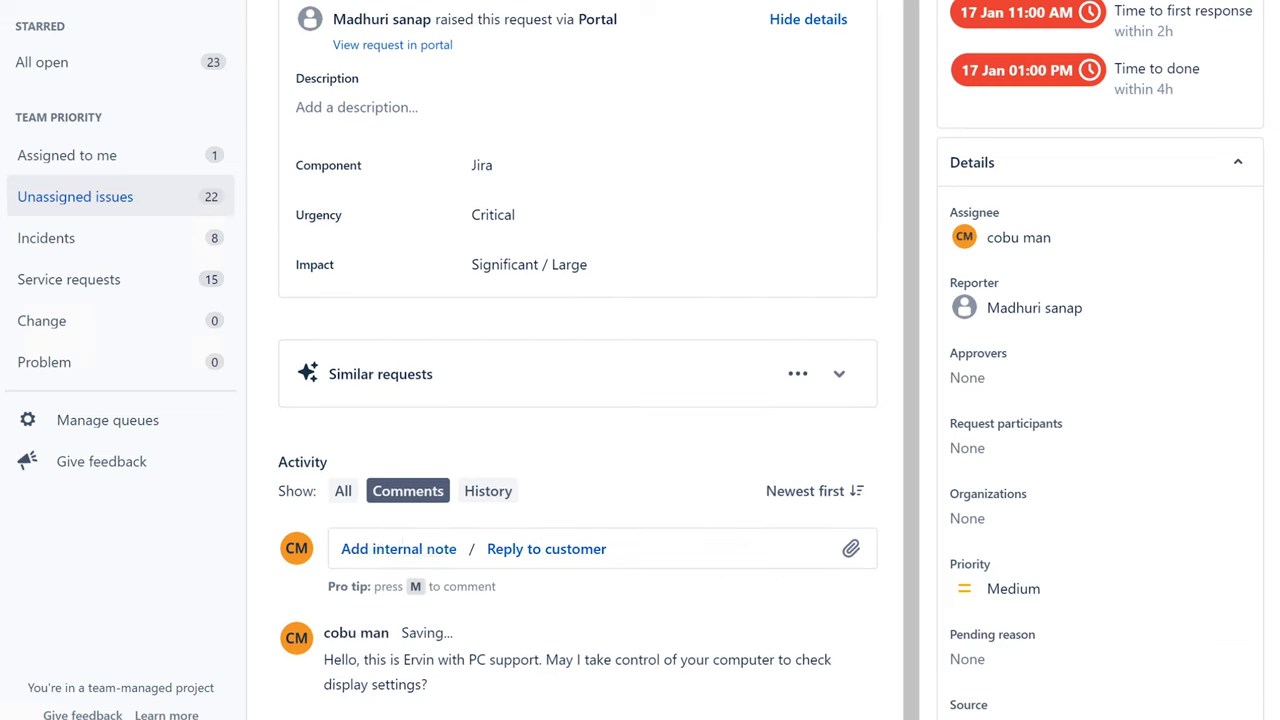
Step: Write an internal note reading "Checked to make sure cables are connected and power turned on." above "Resolved issue by changing Windows settings."
scroll(385, 544, "up", 1)
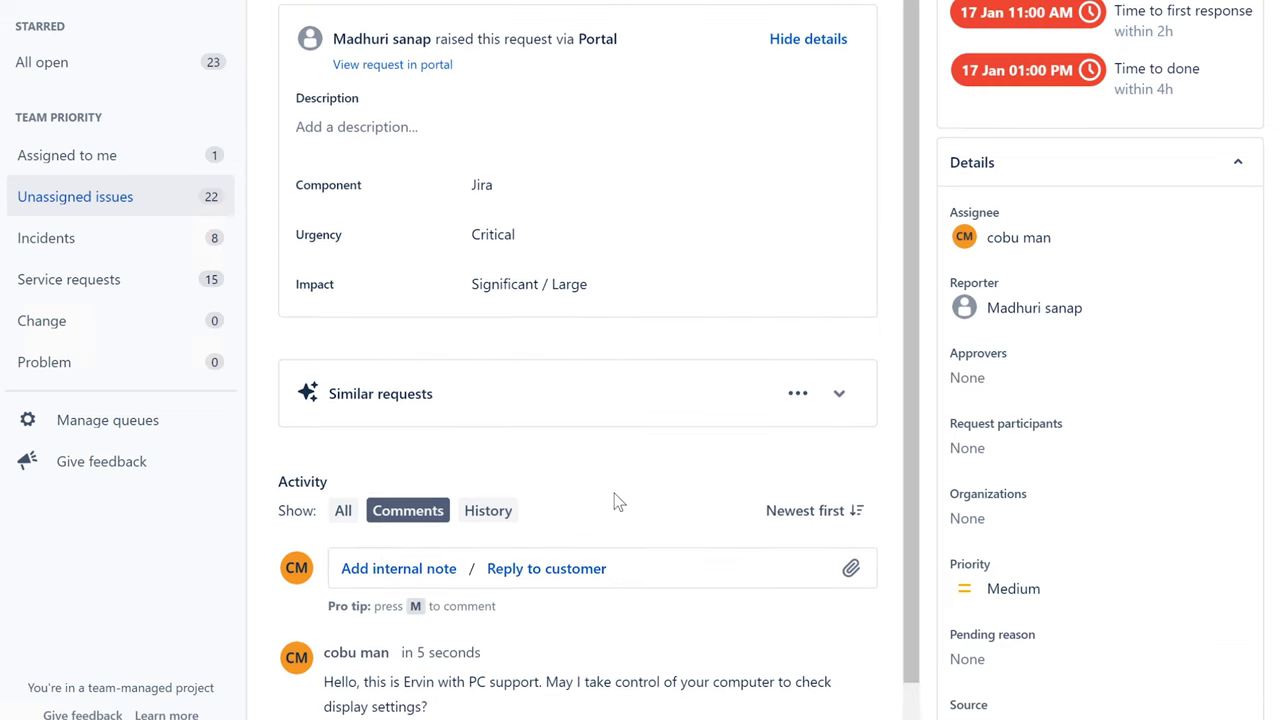
scroll(614, 496, "down", 1)
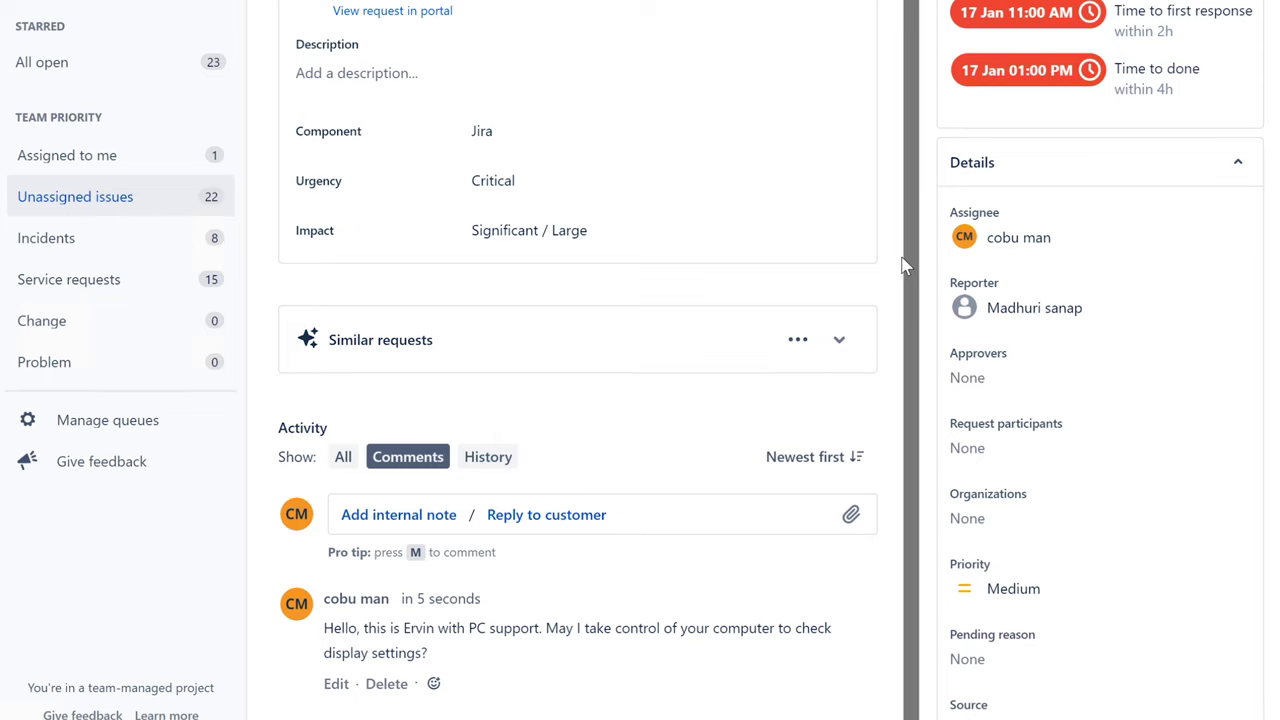
left_click(378, 516)
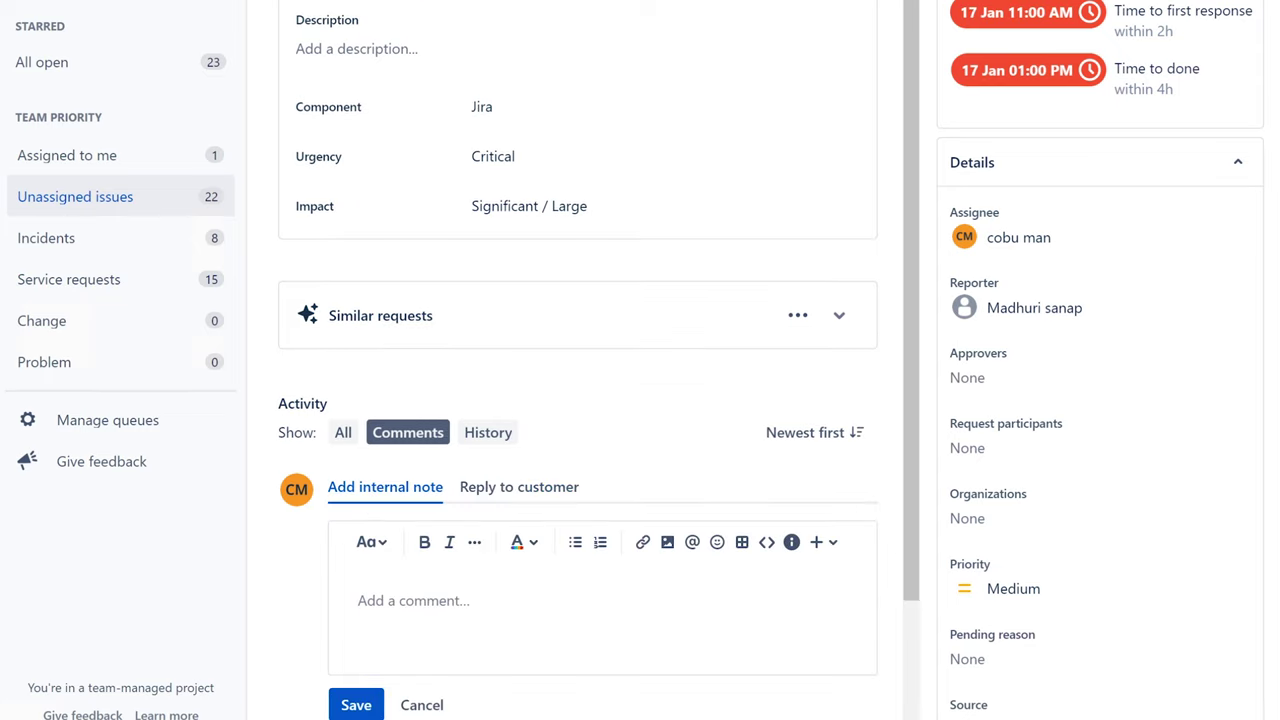
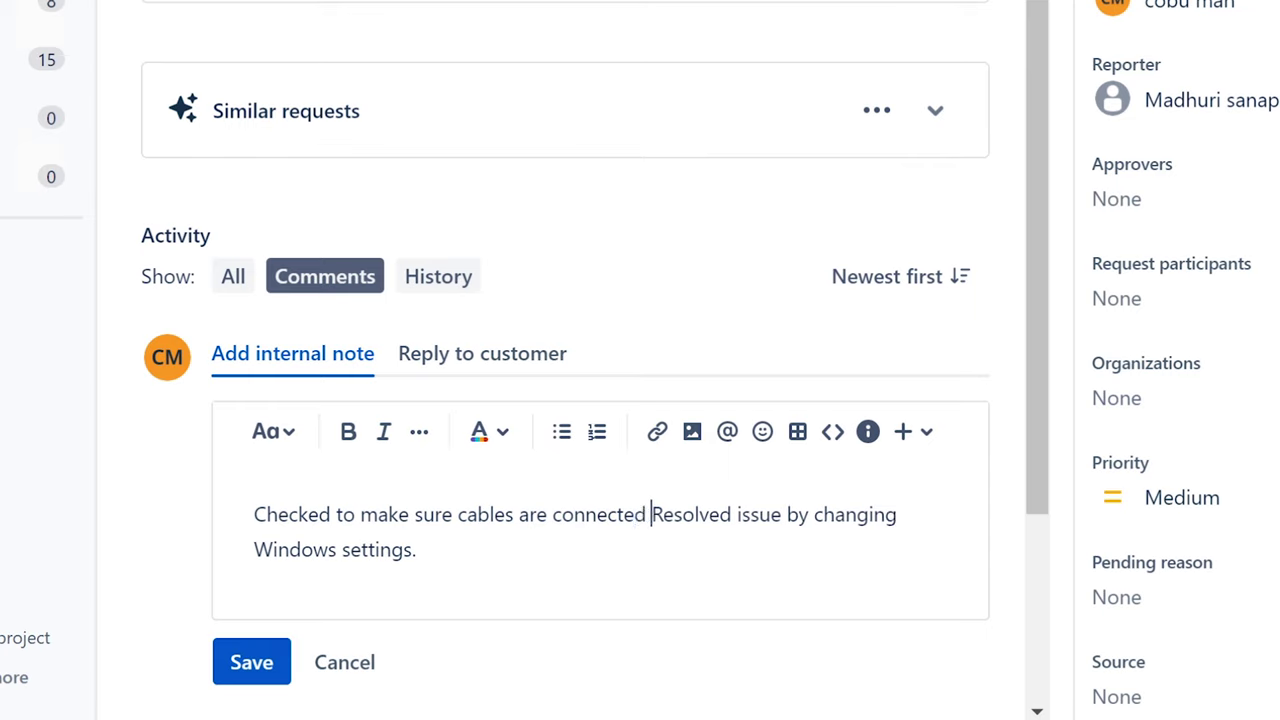
type("r turned on")
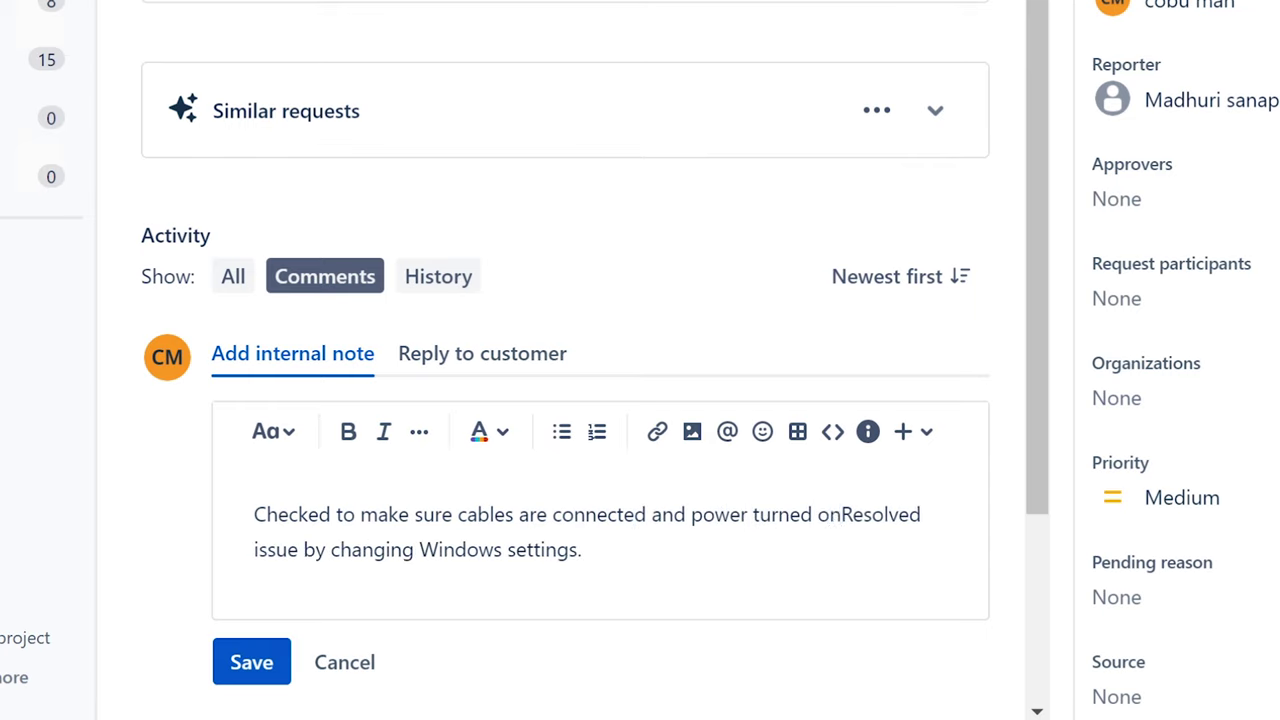
type(".")
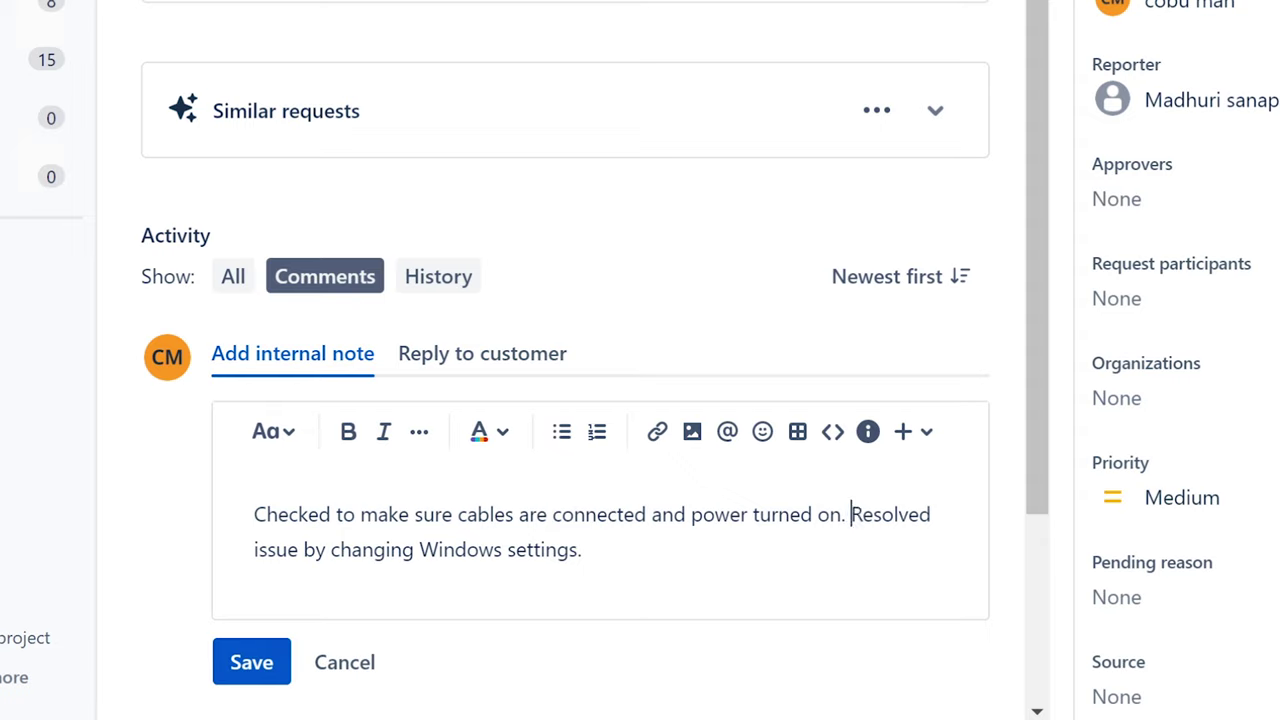
key("Return")
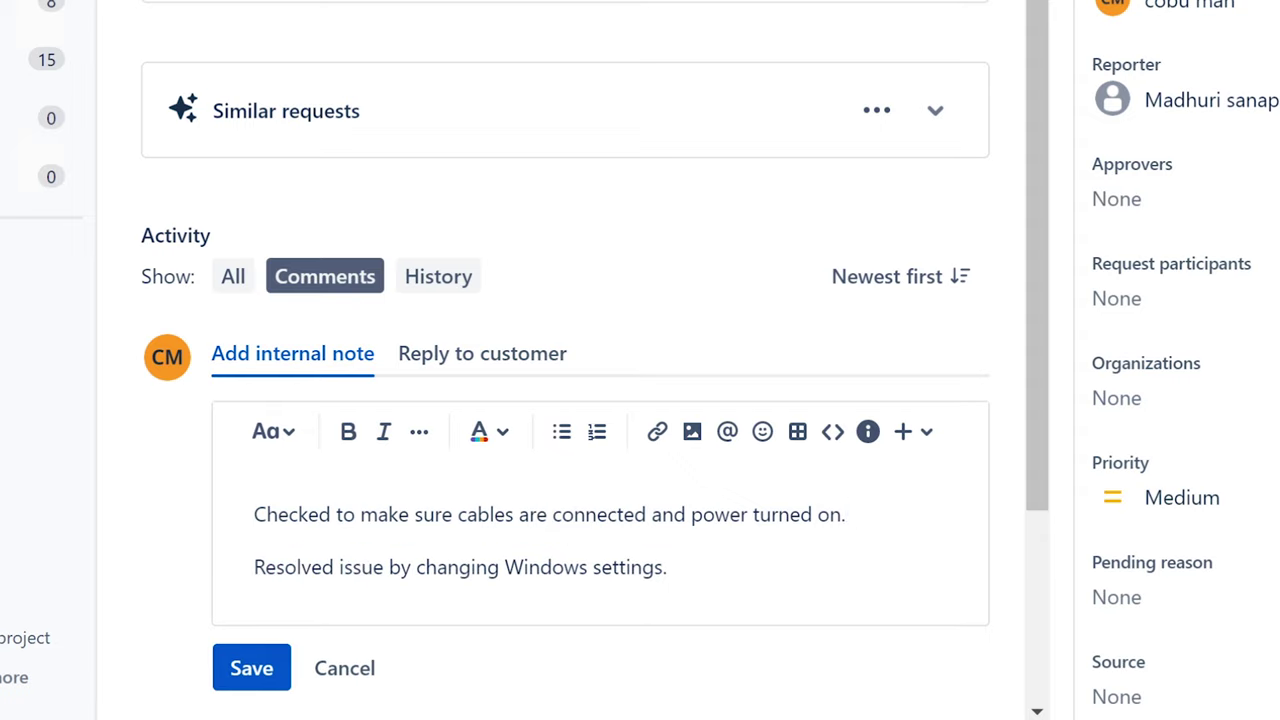
Step: Insert "Display" before "settings" in the note's resolution line and save the internal note
left_click(593, 567)
type("Display")
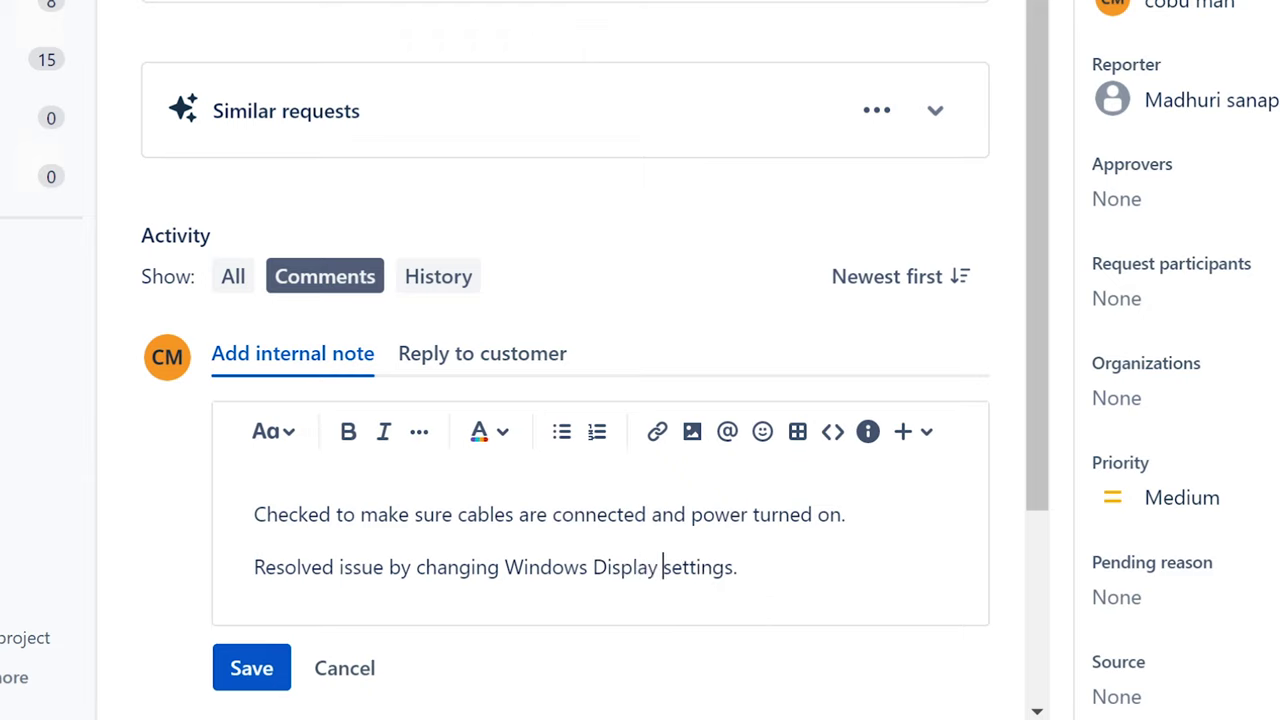
key("End")
left_click(272, 668)
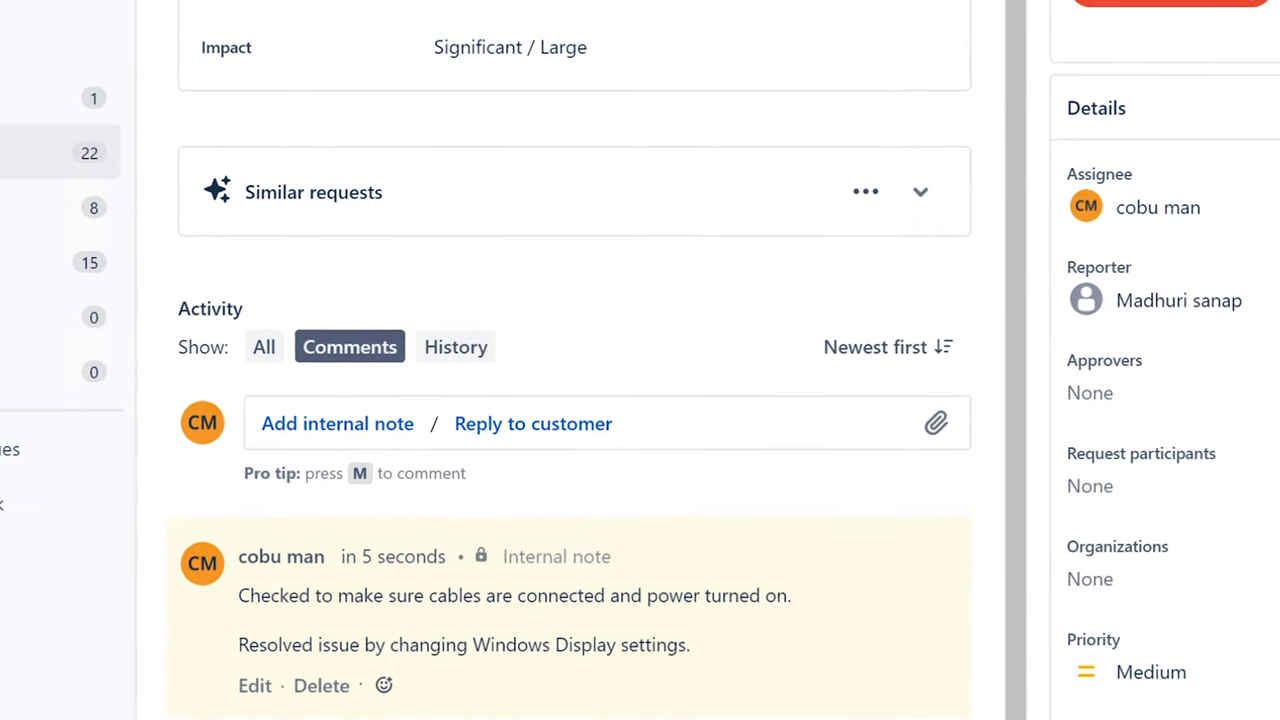
Step: Set the display ticket's status to Resolved and return to the Unassigned issues queue
left_click(1100, 35)
left_click(1086, 63)
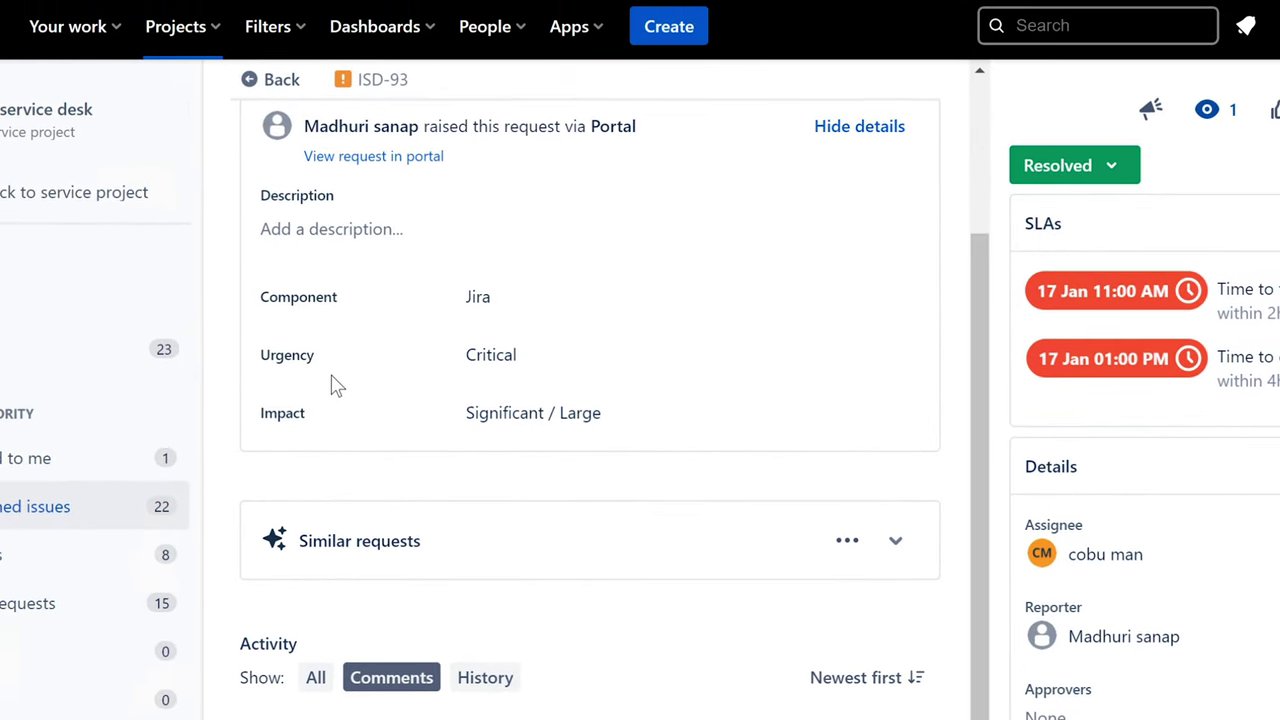
left_click(12, 516)
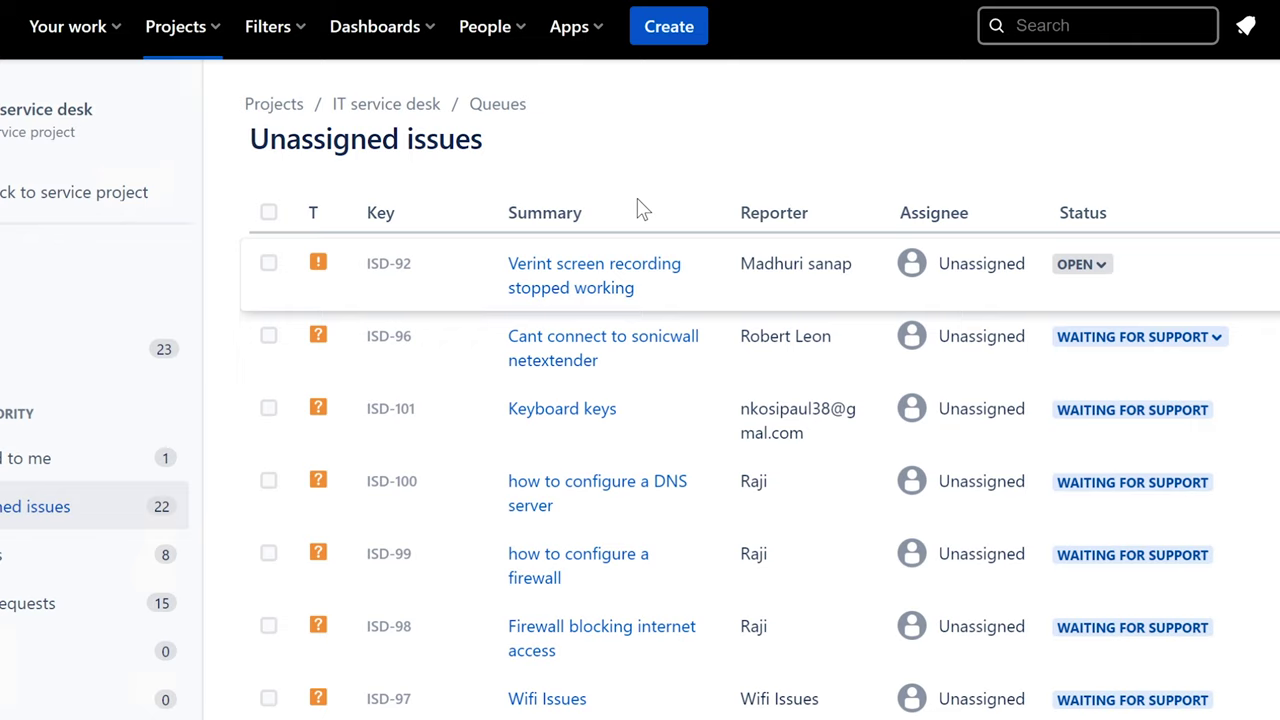
Step: Open the ticket "Verint screen recording stopped working" and assign it to yourself
left_click(613, 272)
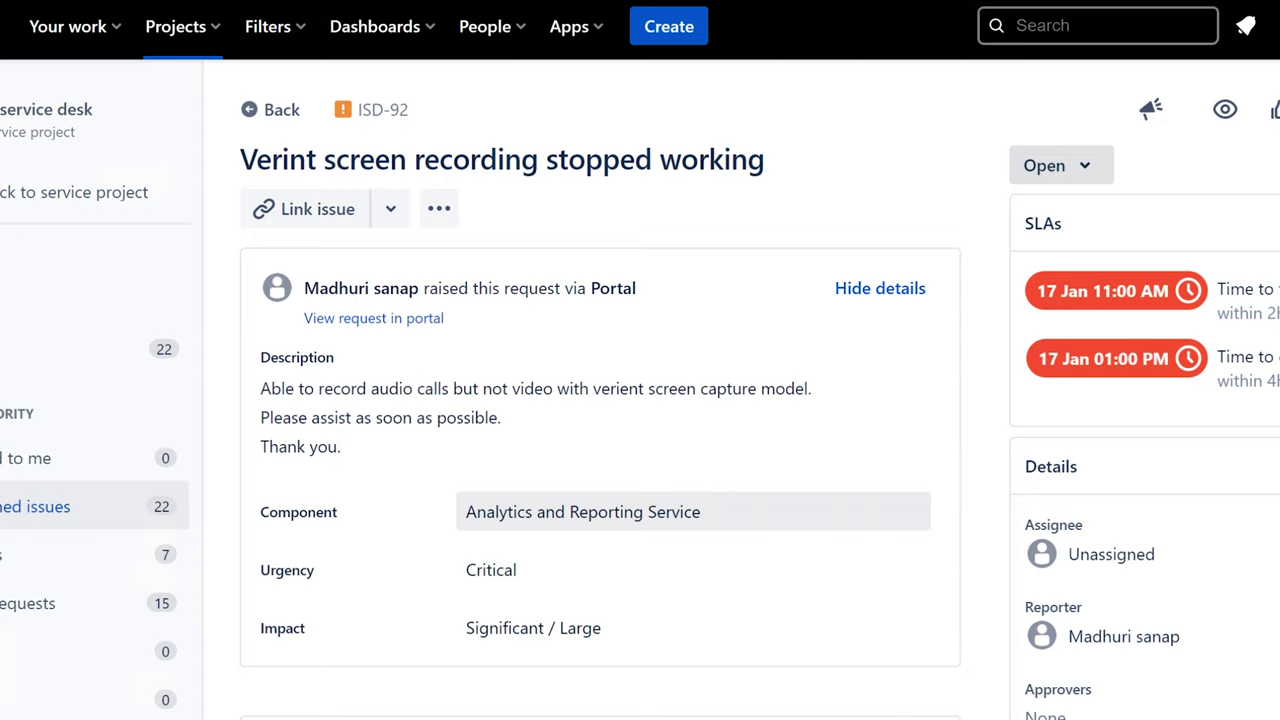
left_click(1100, 554)
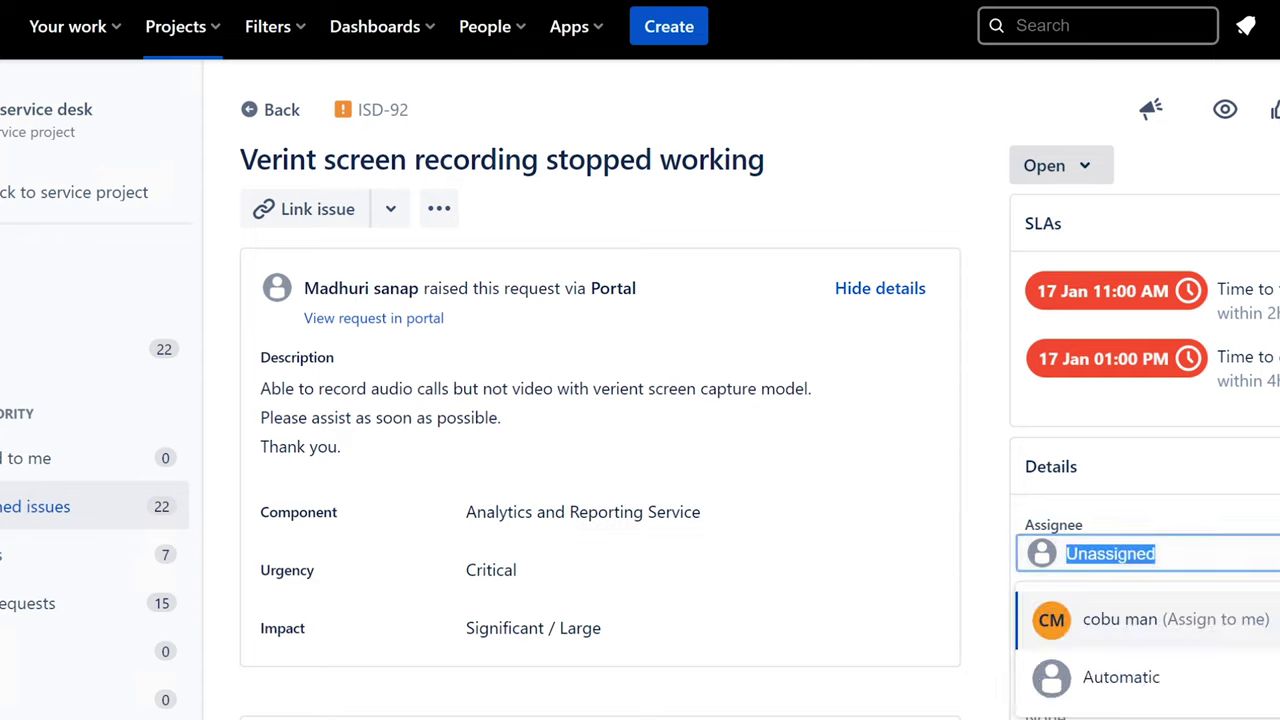
left_click(1090, 620)
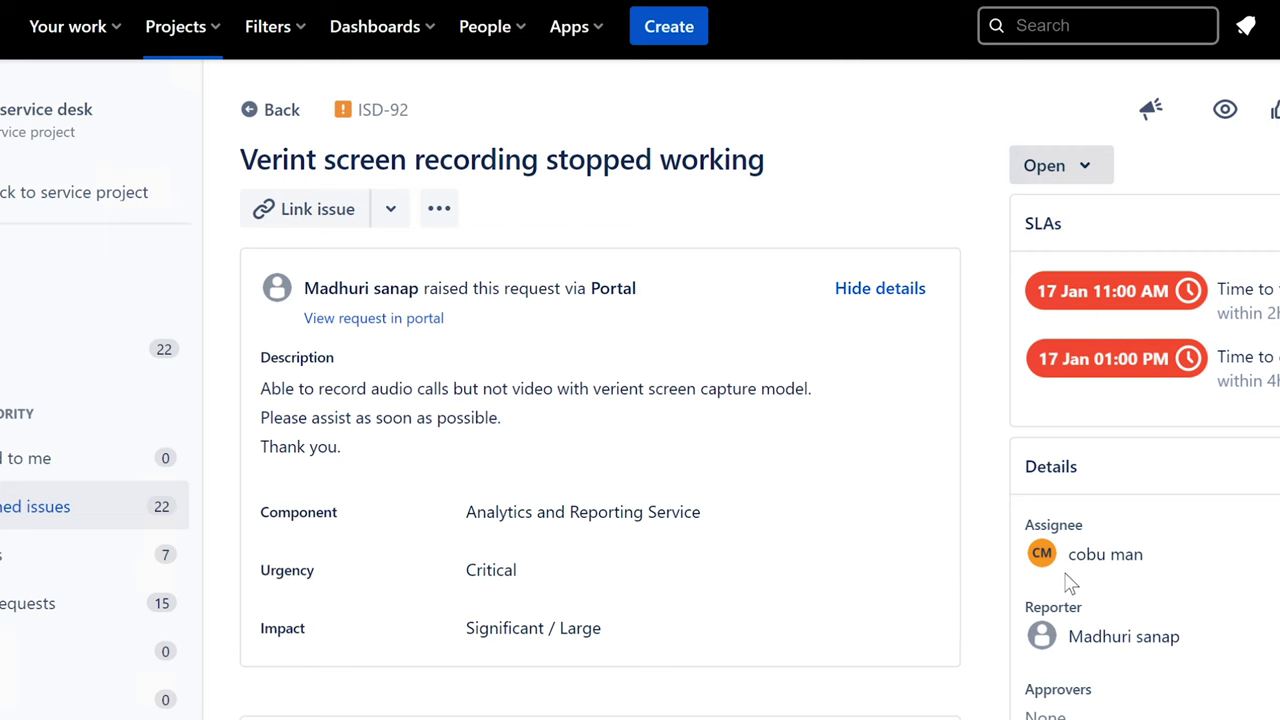
Step: Read the Verint ticket's title and description to understand the reported screen recording problem
left_click_drag(240, 160, 798, 127)
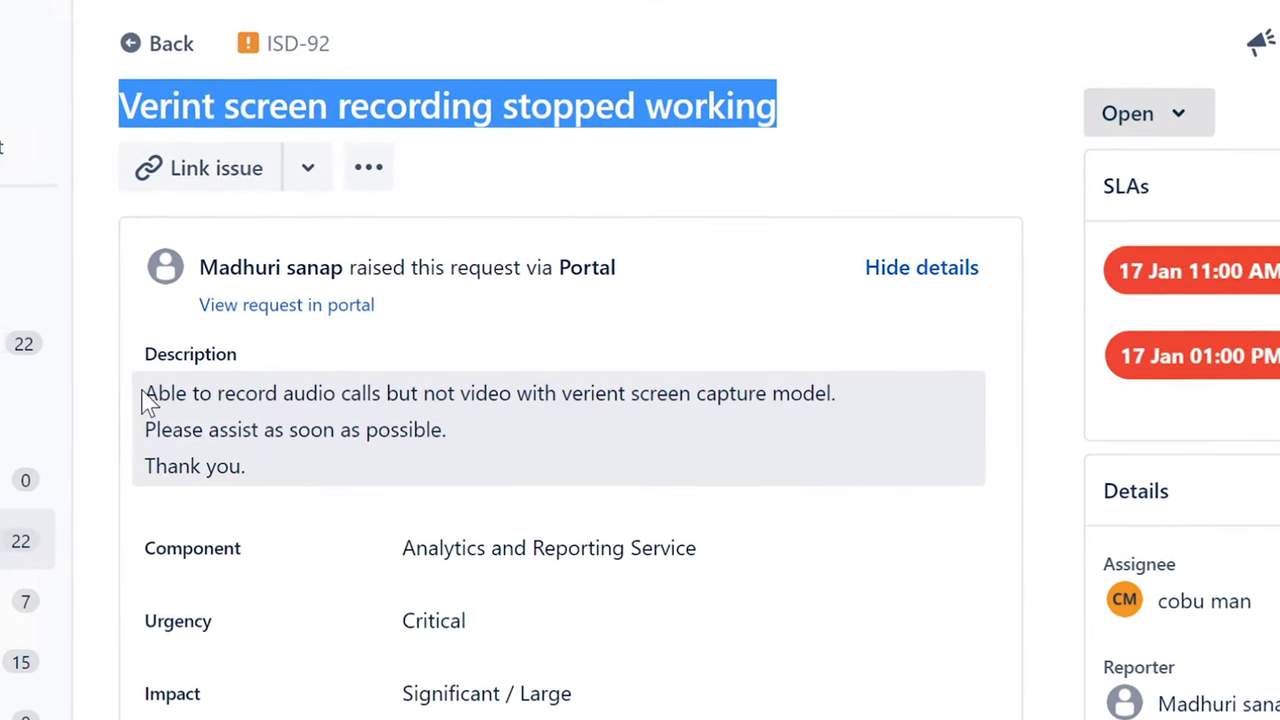
left_click_drag(157, 393, 689, 474)
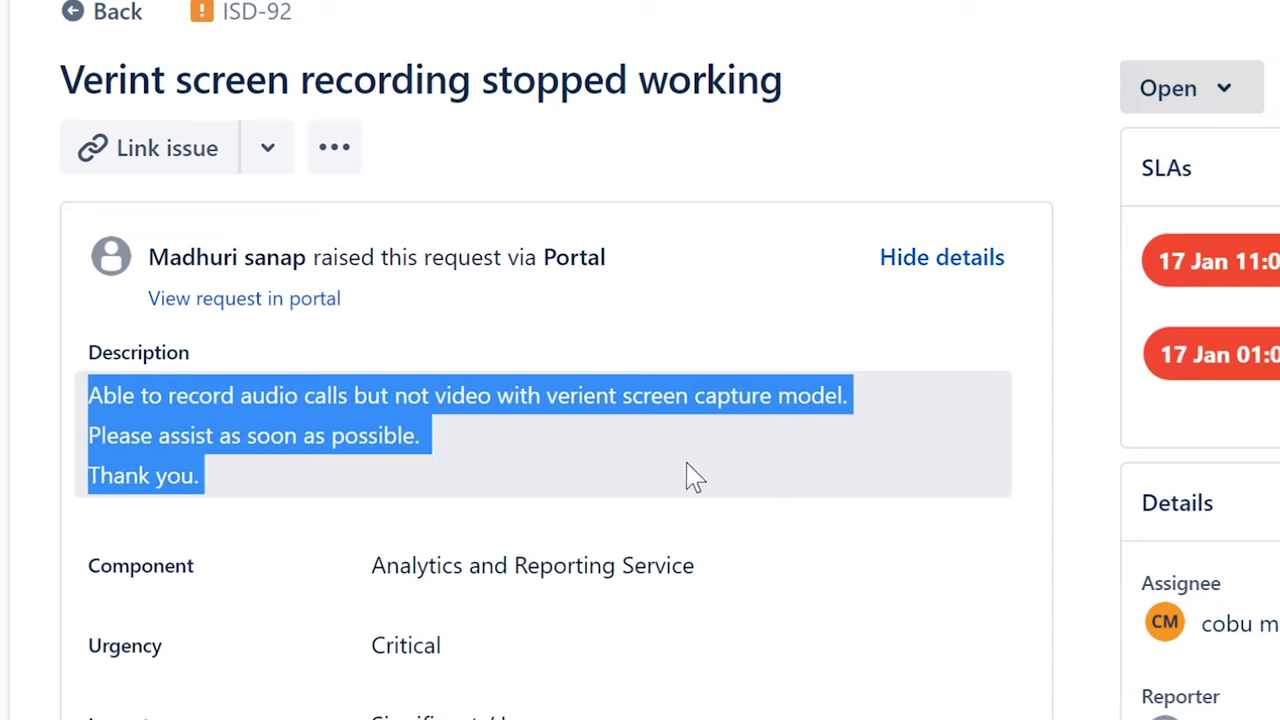
left_click(529, 420)
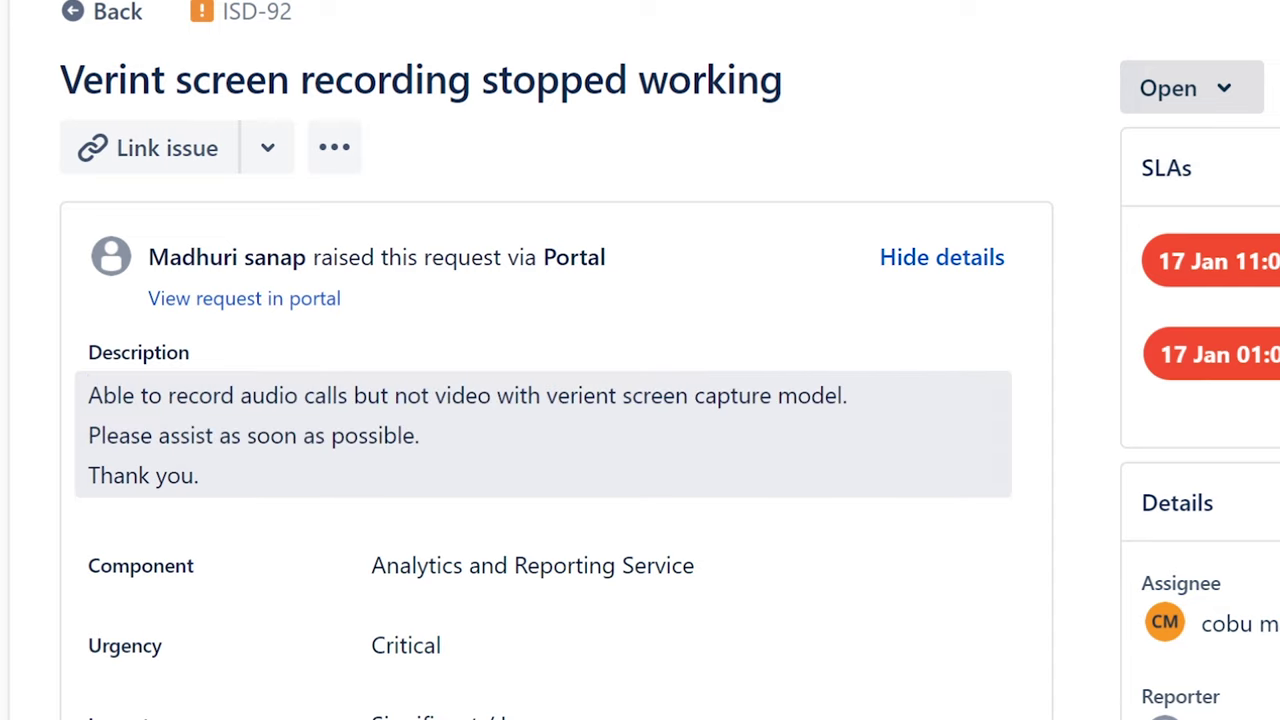
left_click_drag(88, 395, 429, 414)
left_click(453, 445)
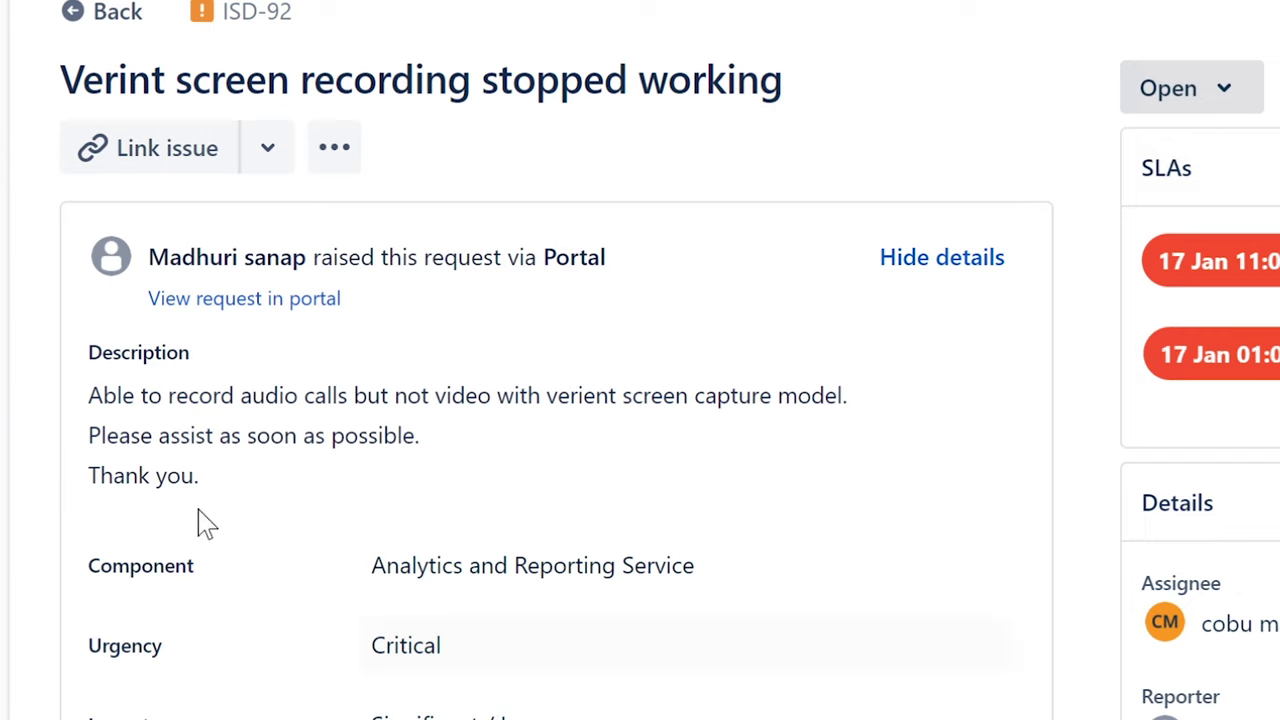
left_click_drag(86, 396, 229, 480)
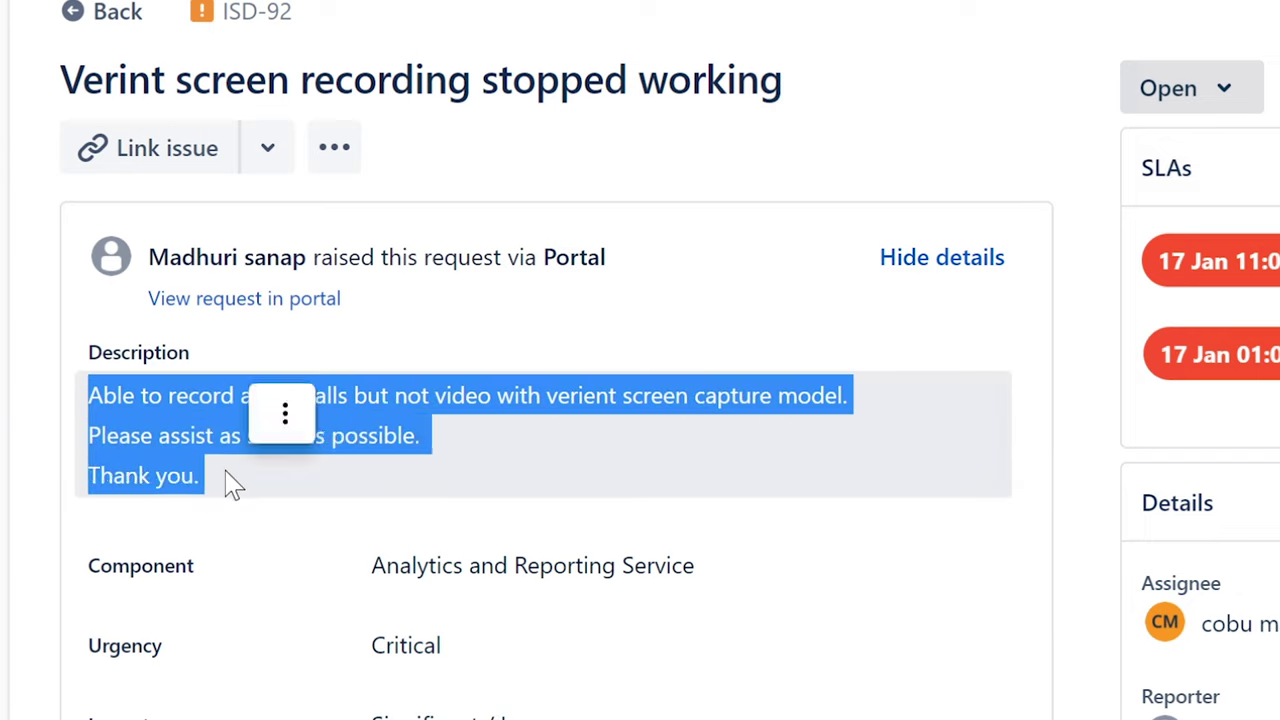
mouse_move(455, 445)
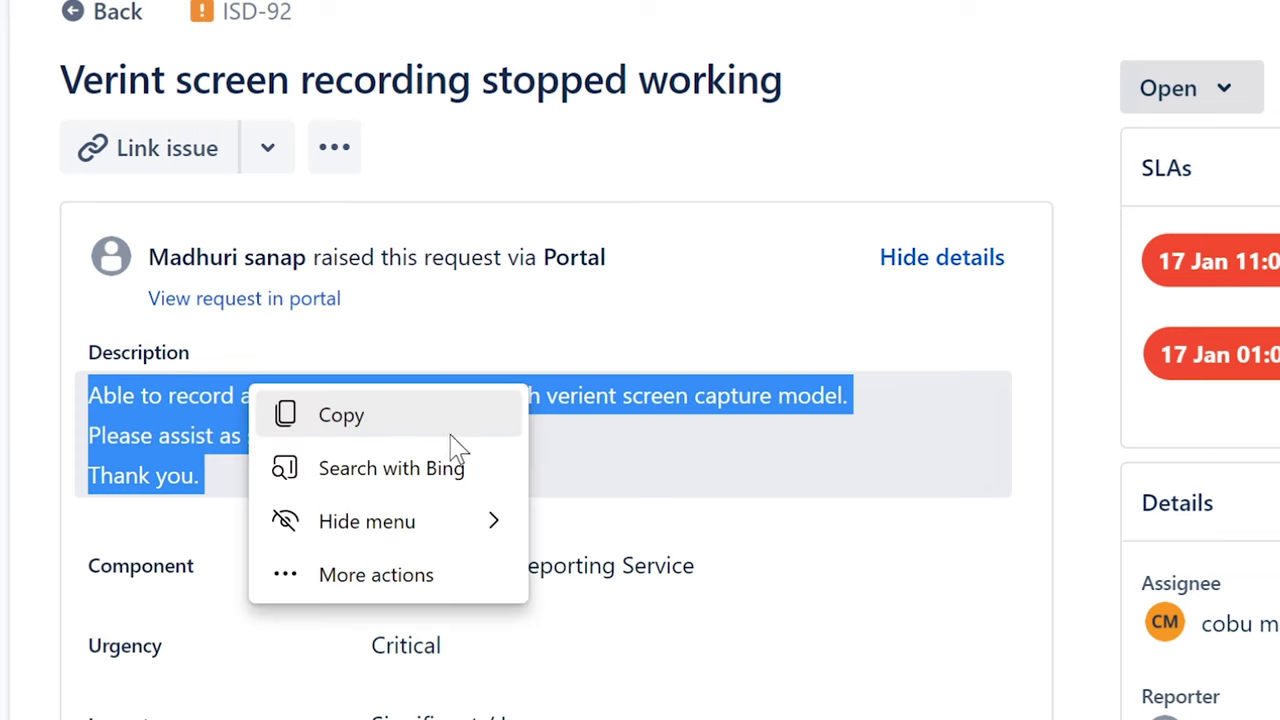
left_click(620, 434)
left_click(620, 434)
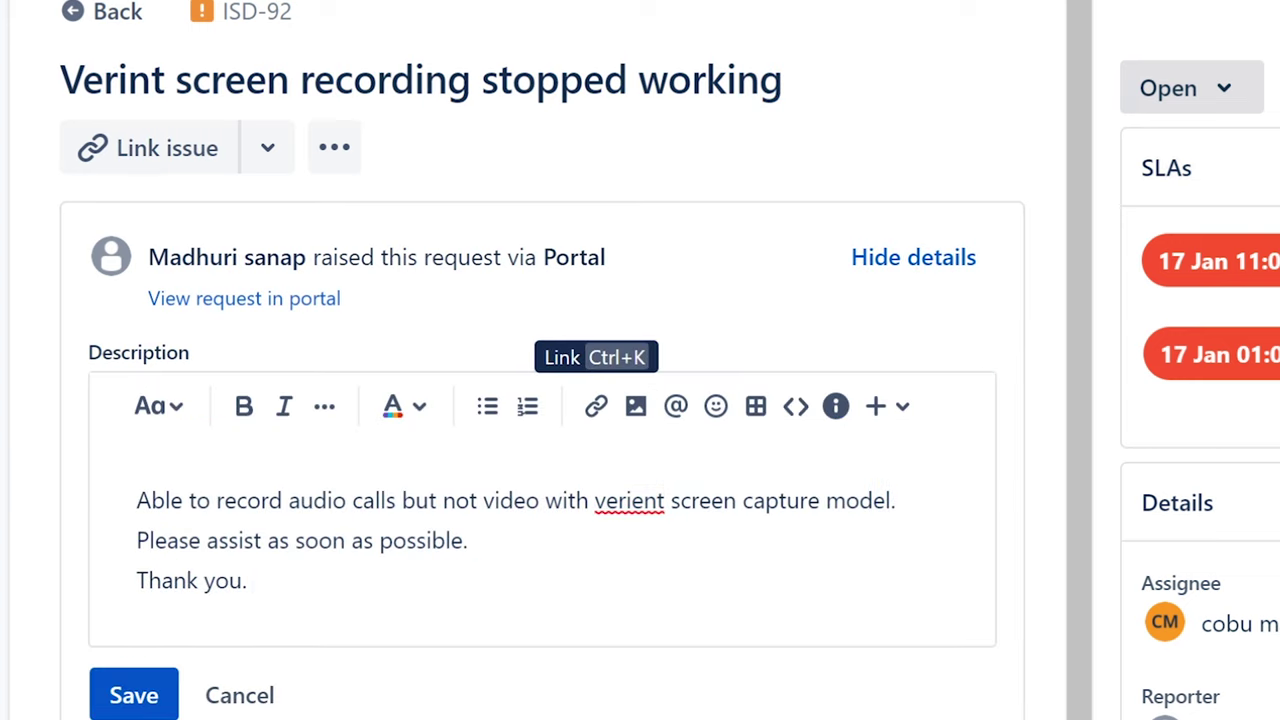
left_click(238, 696)
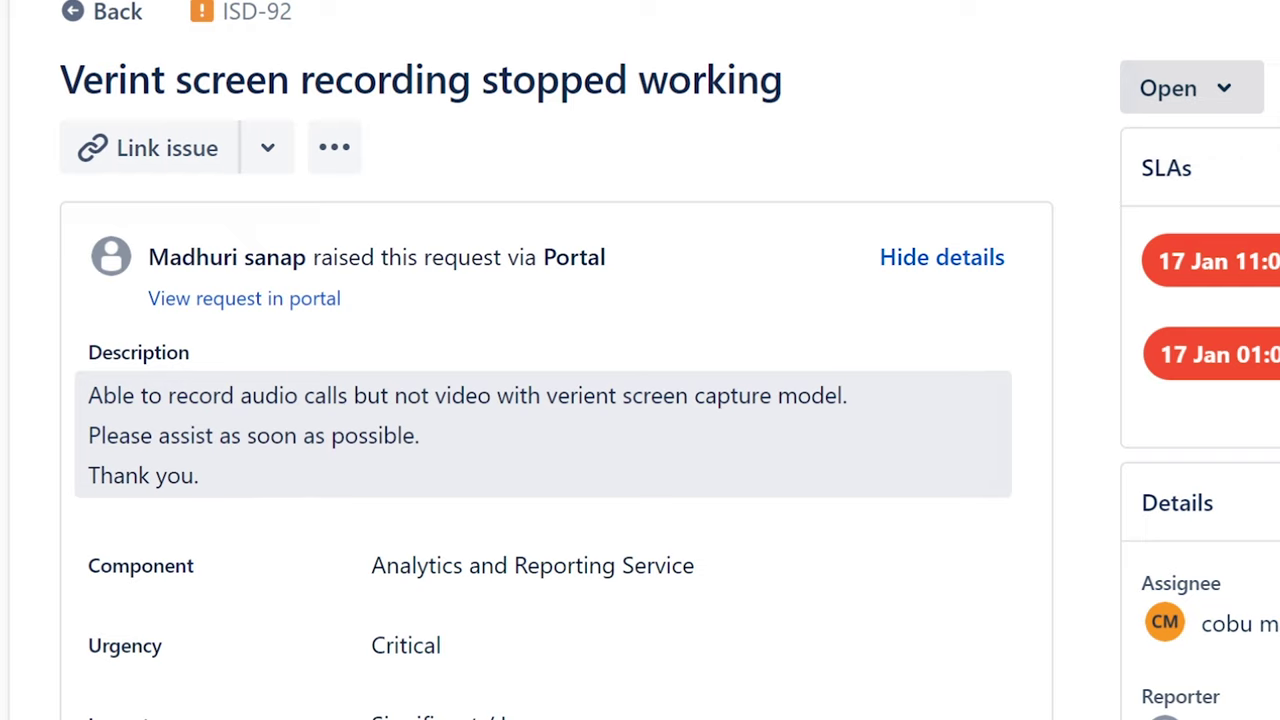
left_click_drag(88, 395, 397, 490)
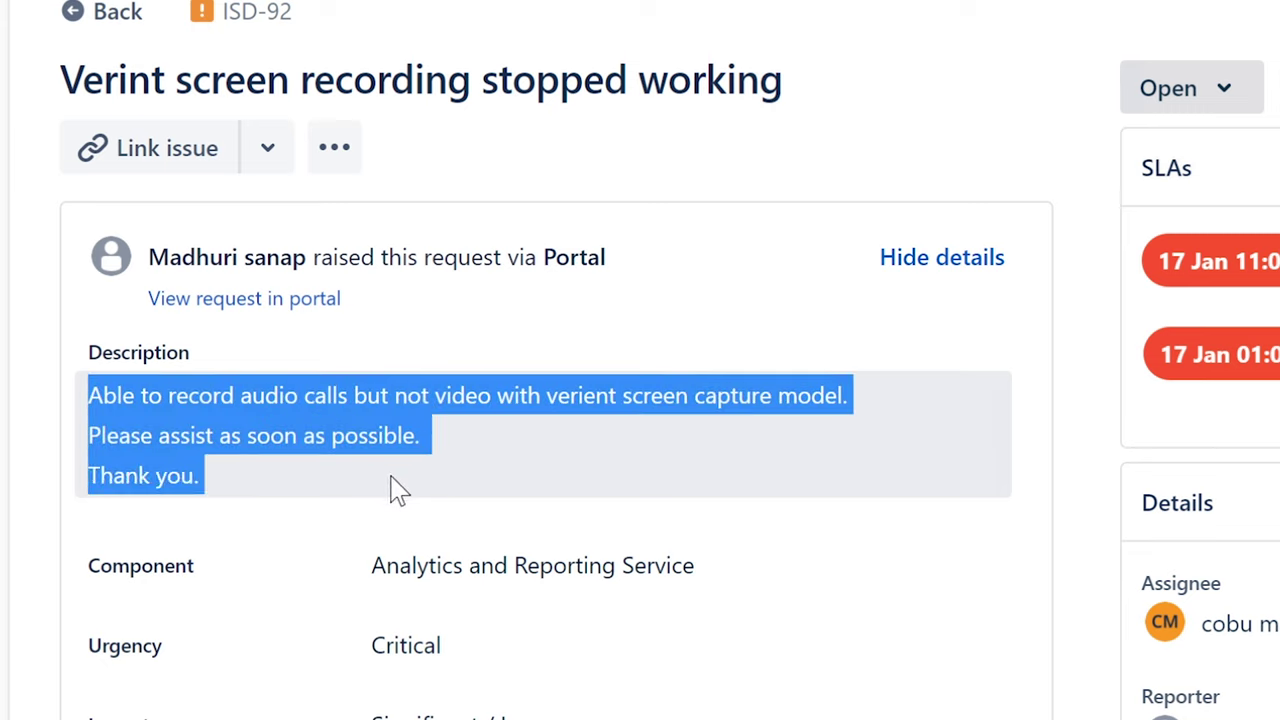
left_click(608, 425)
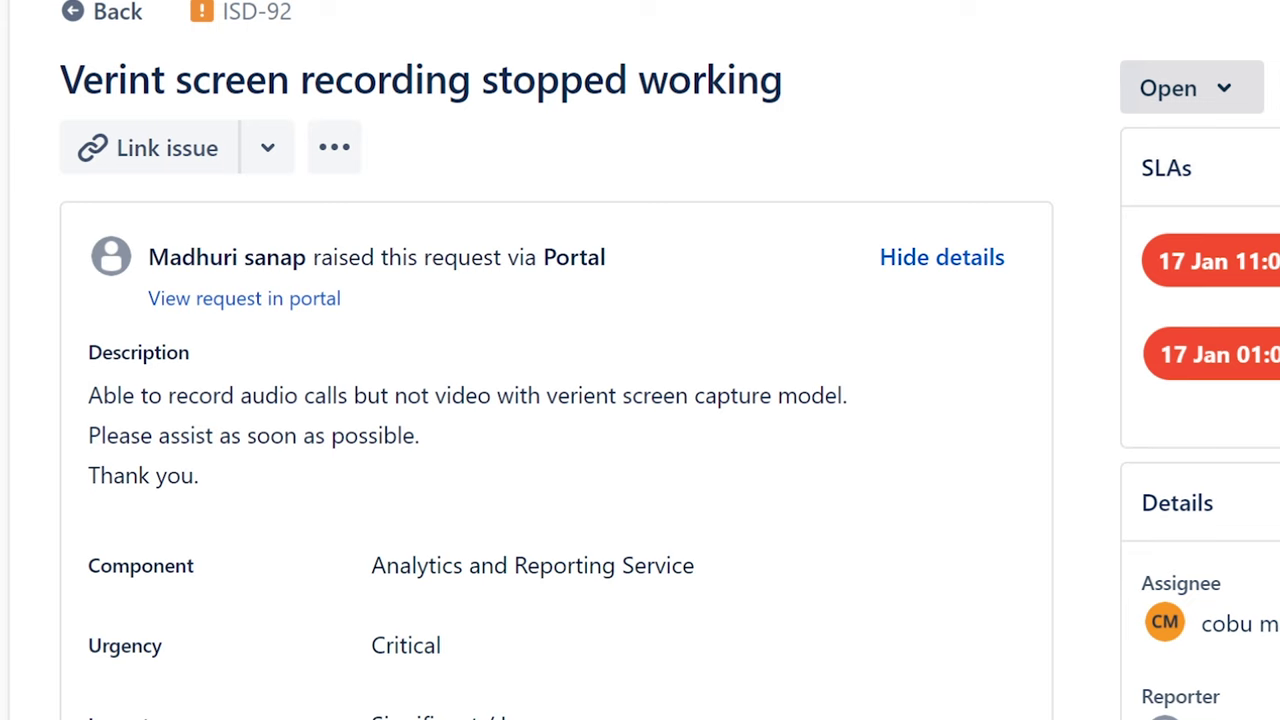
Step: Send the customer reply "Please check notes on previous ticket or watch the video." with a name sign-off, and set the ticket to Resolved
scroll(540, 400, "down", 2)
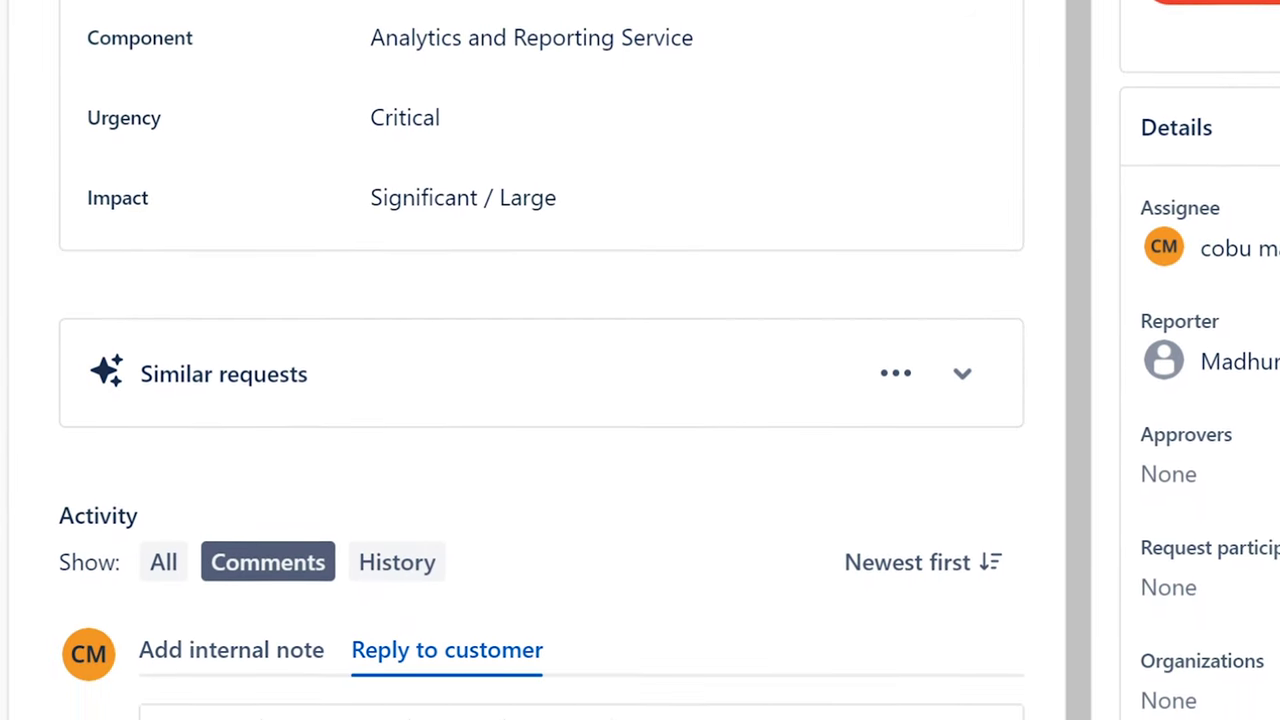
left_click(397, 689)
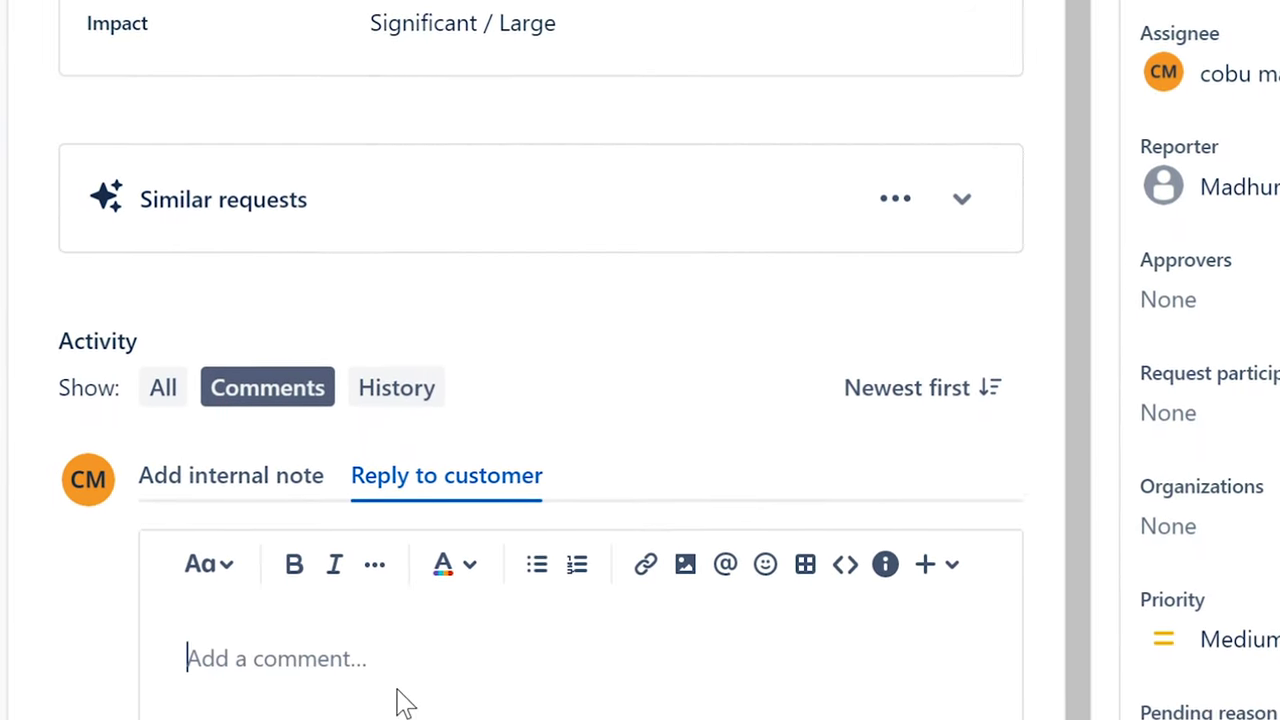
type("Please che")
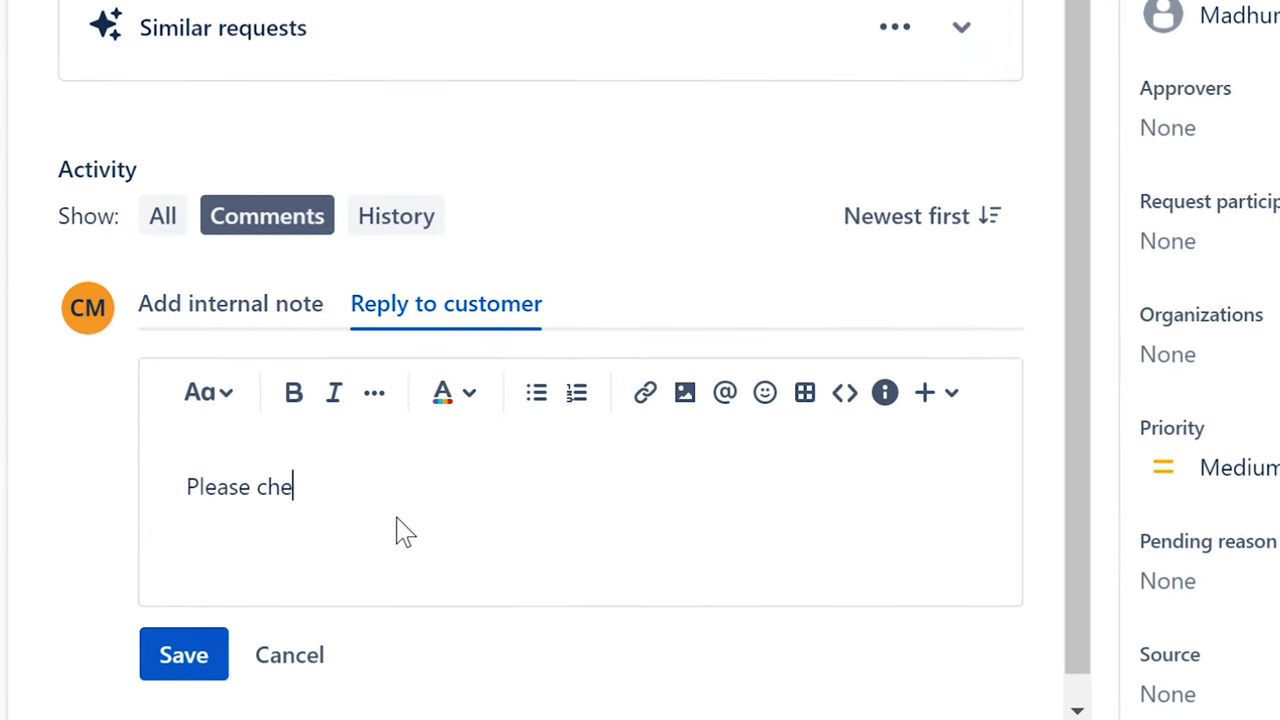
type("ck notes on pre")
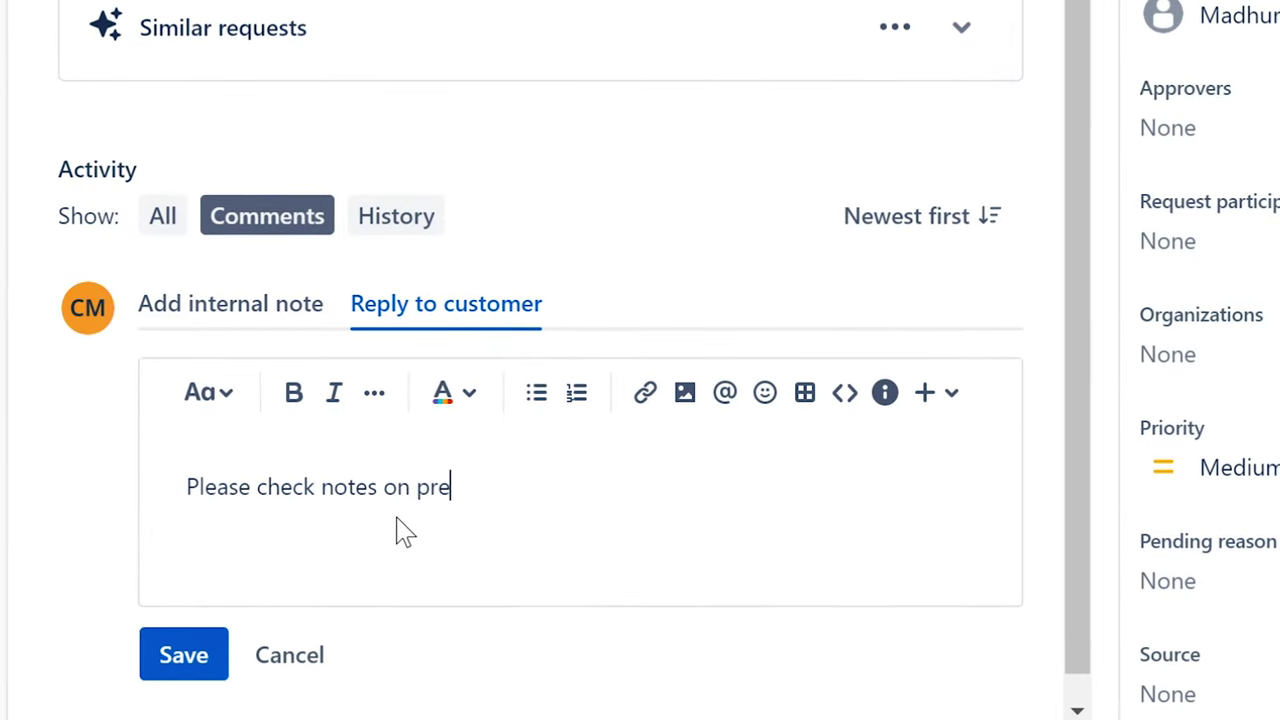
type("vious ticket")
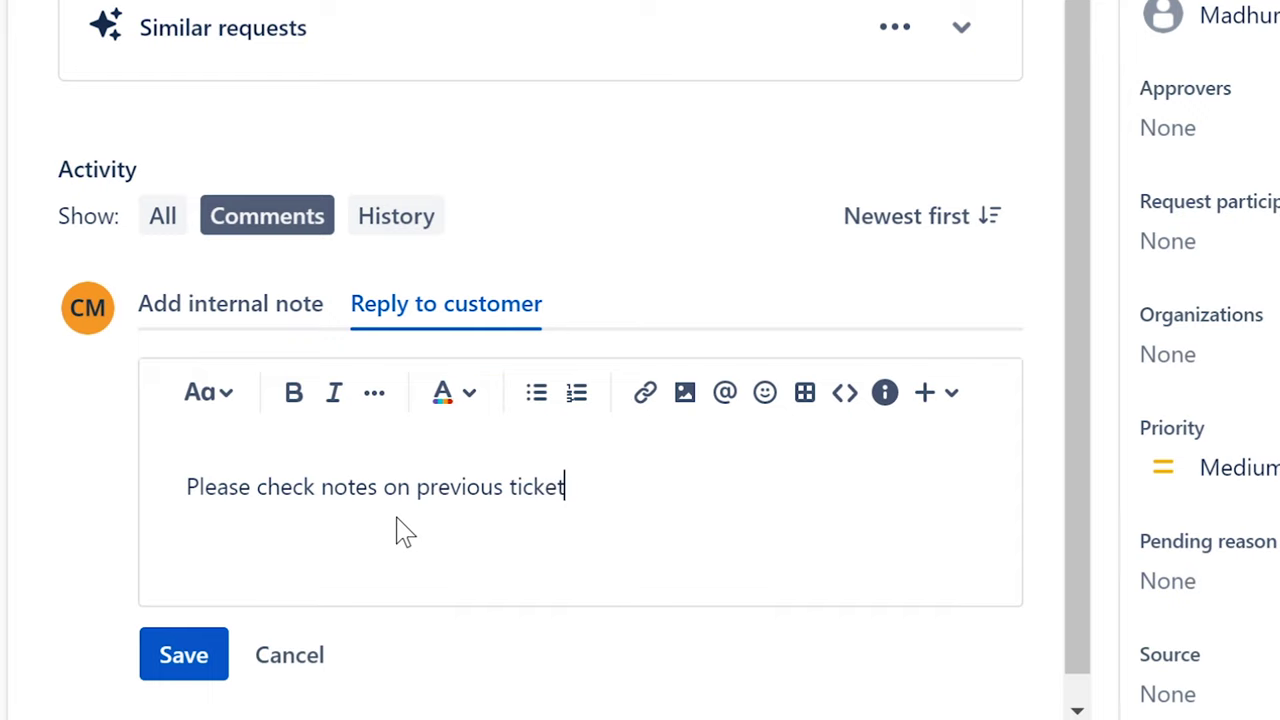
type(" or watch the video. ")
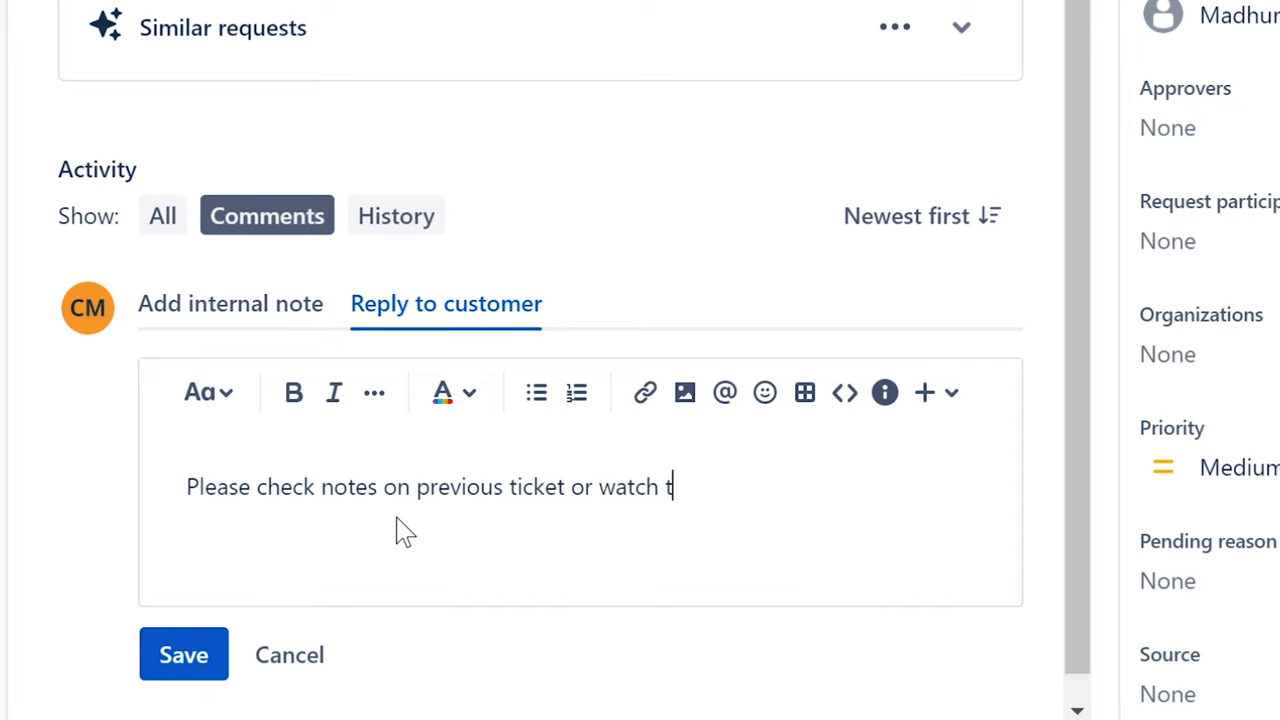
type("Ervin")
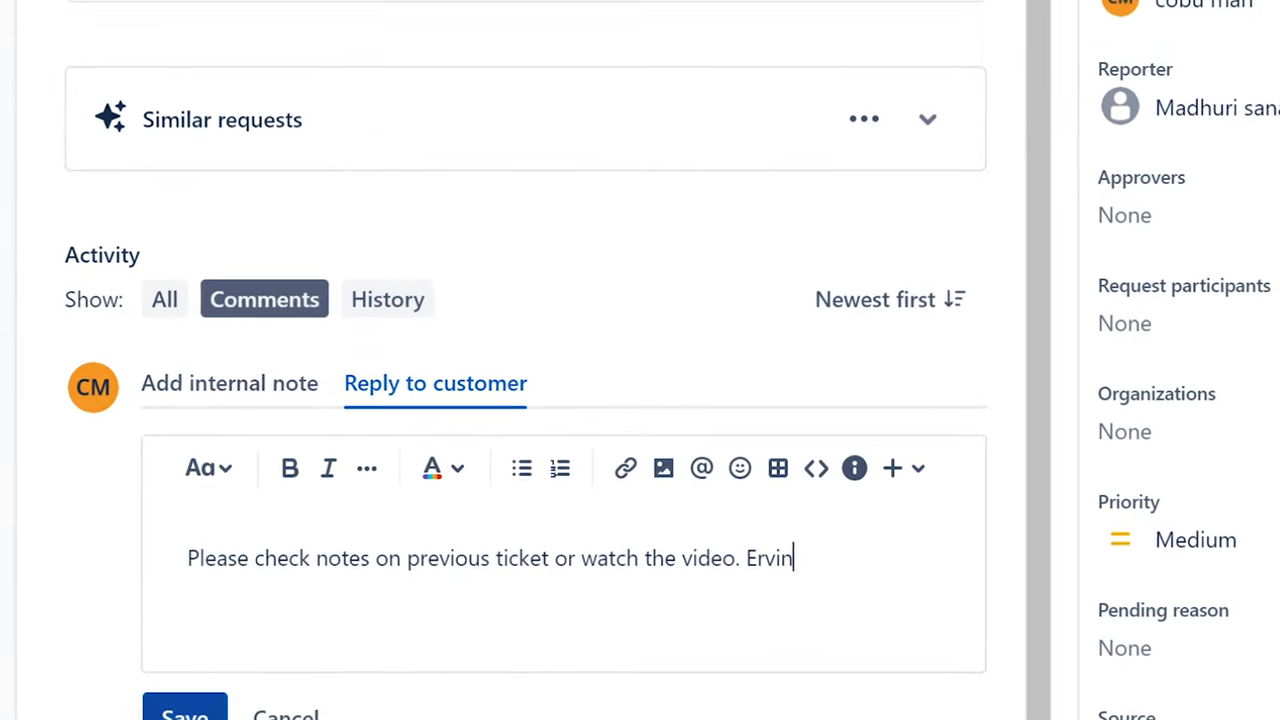
key("ctrl+Return")
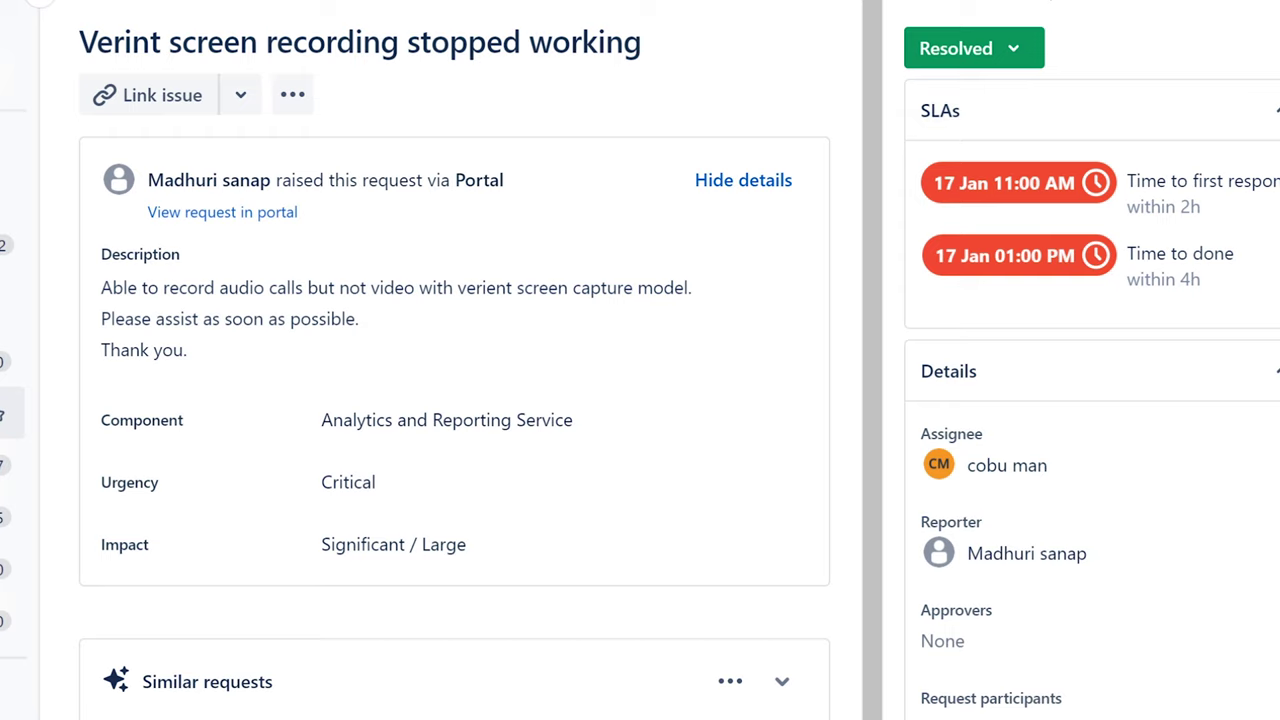
Step: Return to the Unassigned issues queue, open the ticket "Cant connect to sonicwall netextender" and assign it to yourself
key("alt+Left")
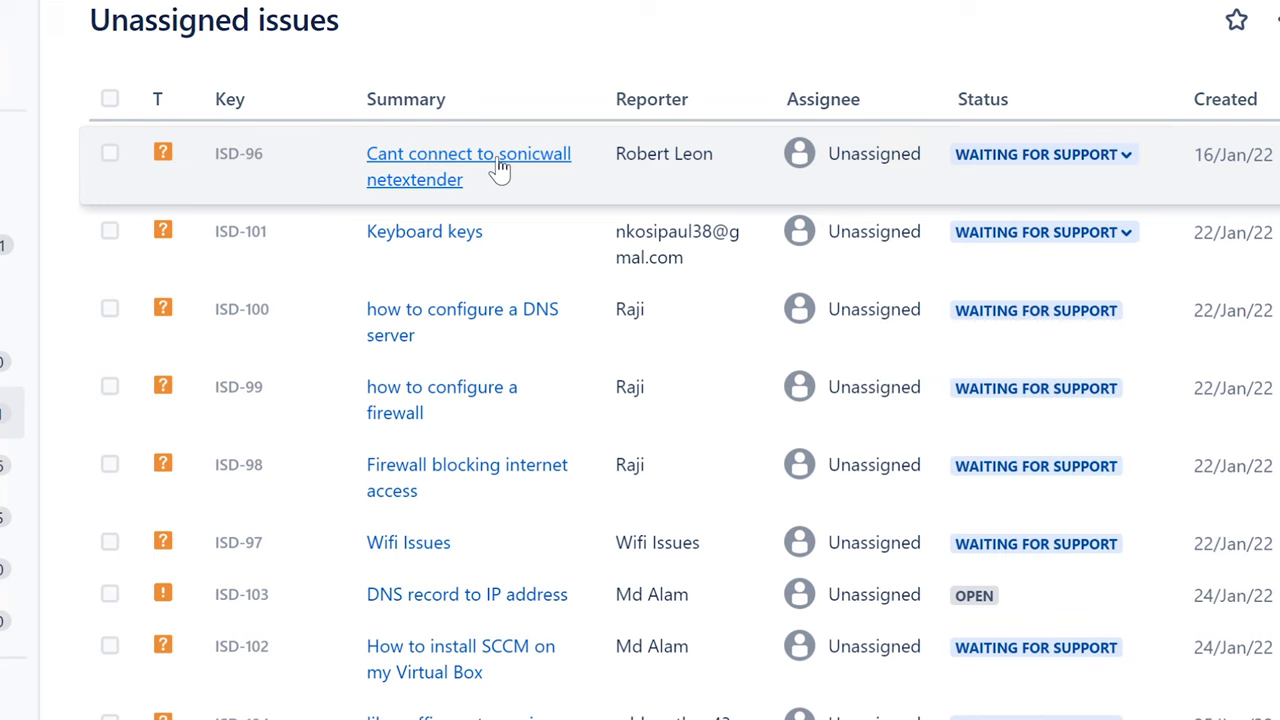
left_click(498, 162)
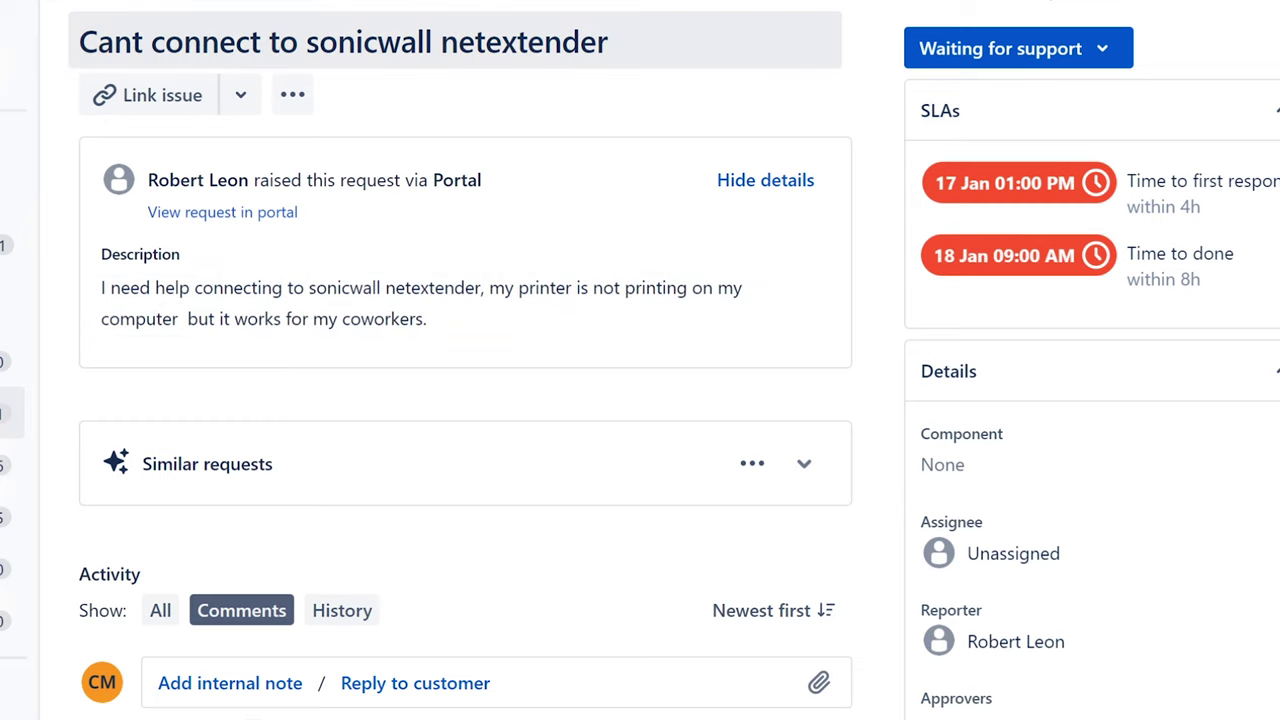
left_click(950, 558)
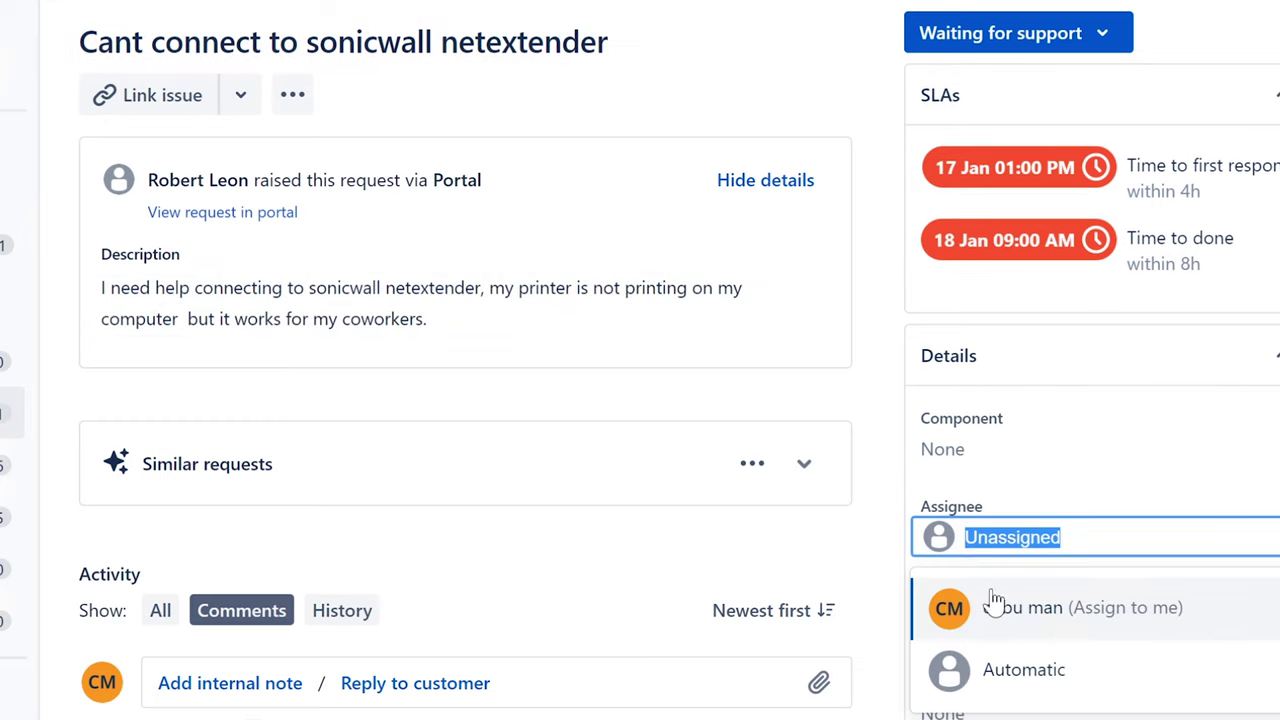
left_click(995, 604)
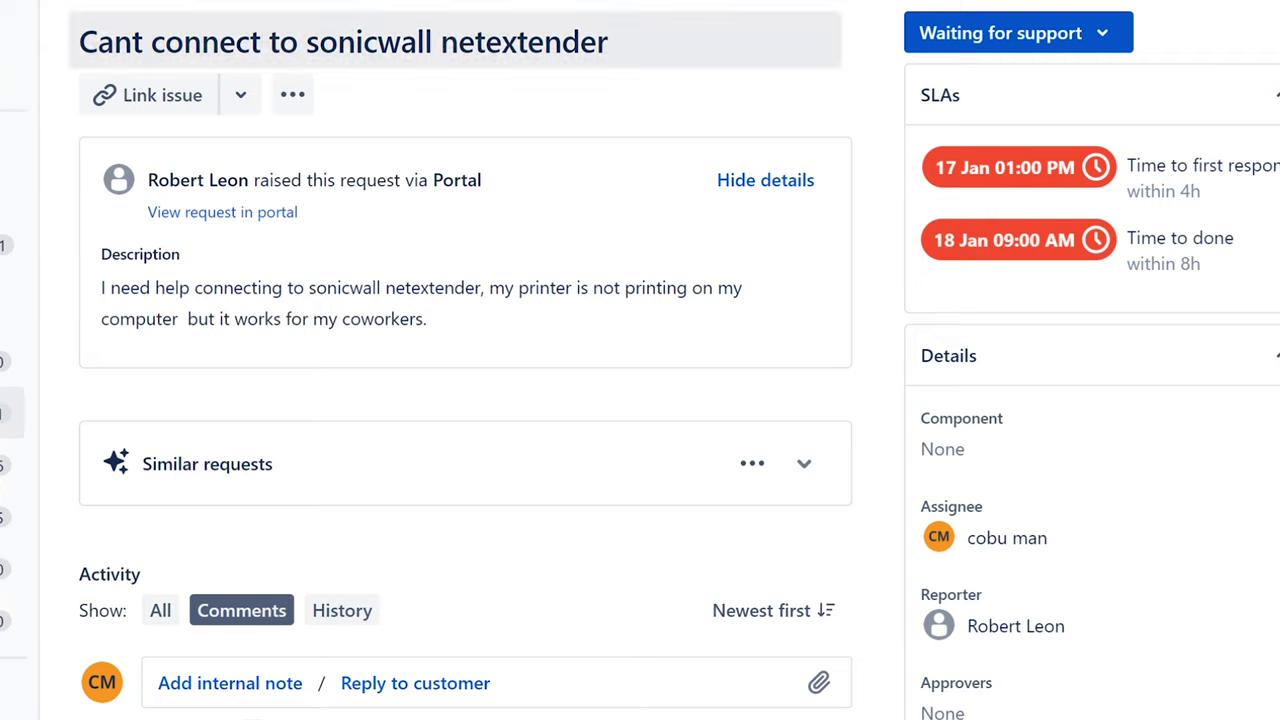
Step: Examine the SonicWall NetExtender ticket's title and description for the connection and printing problems it reports
left_click_drag(306, 42, 634, 46)
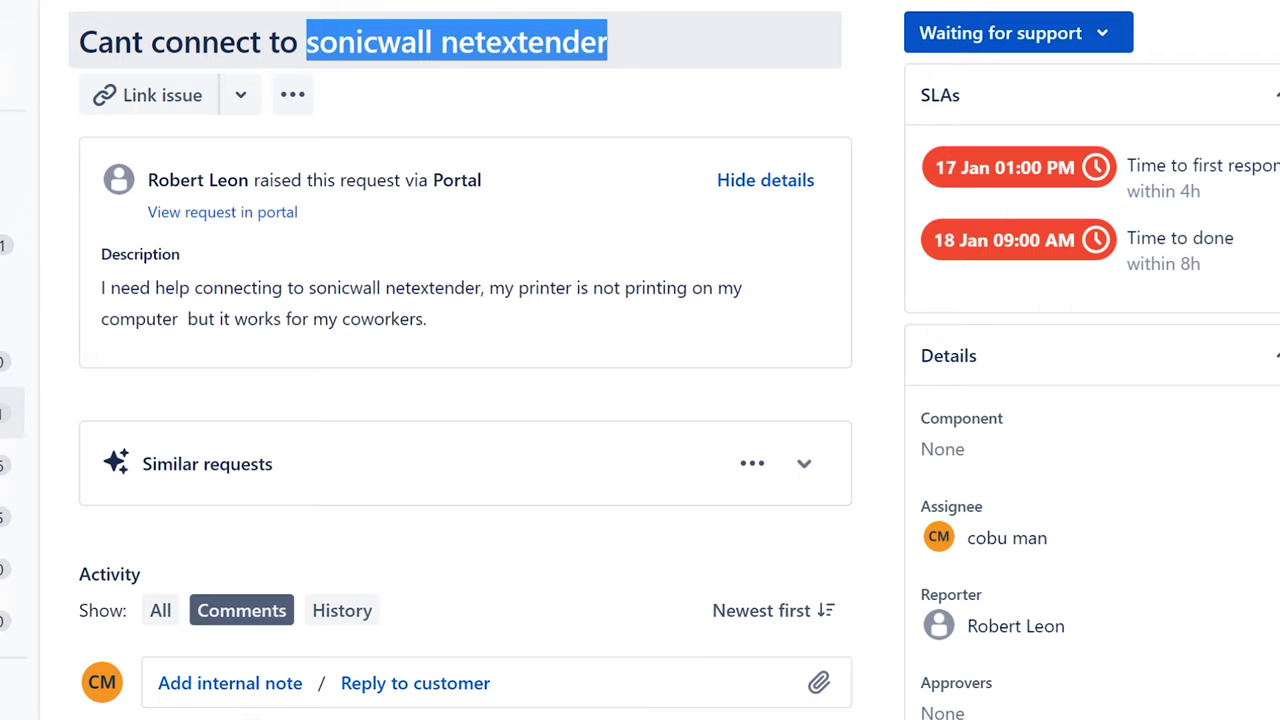
left_click(615, 48)
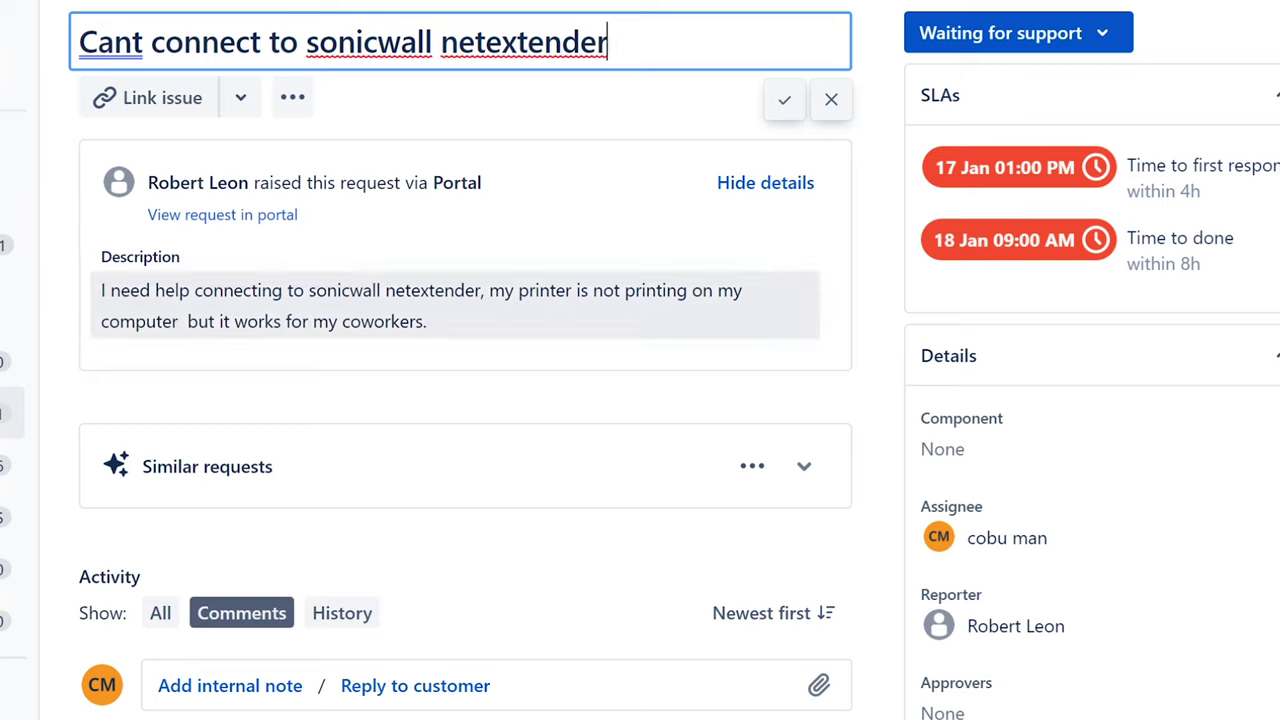
left_click_drag(608, 44, 440, 44)
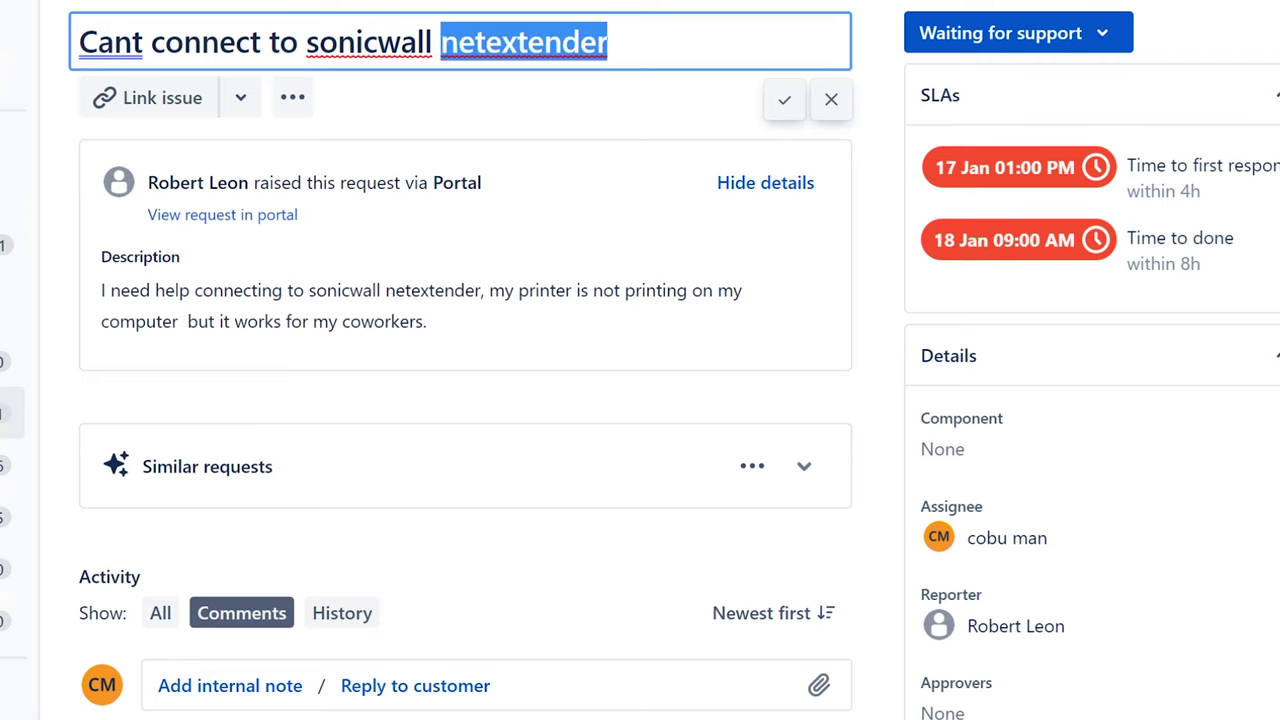
left_click(608, 42)
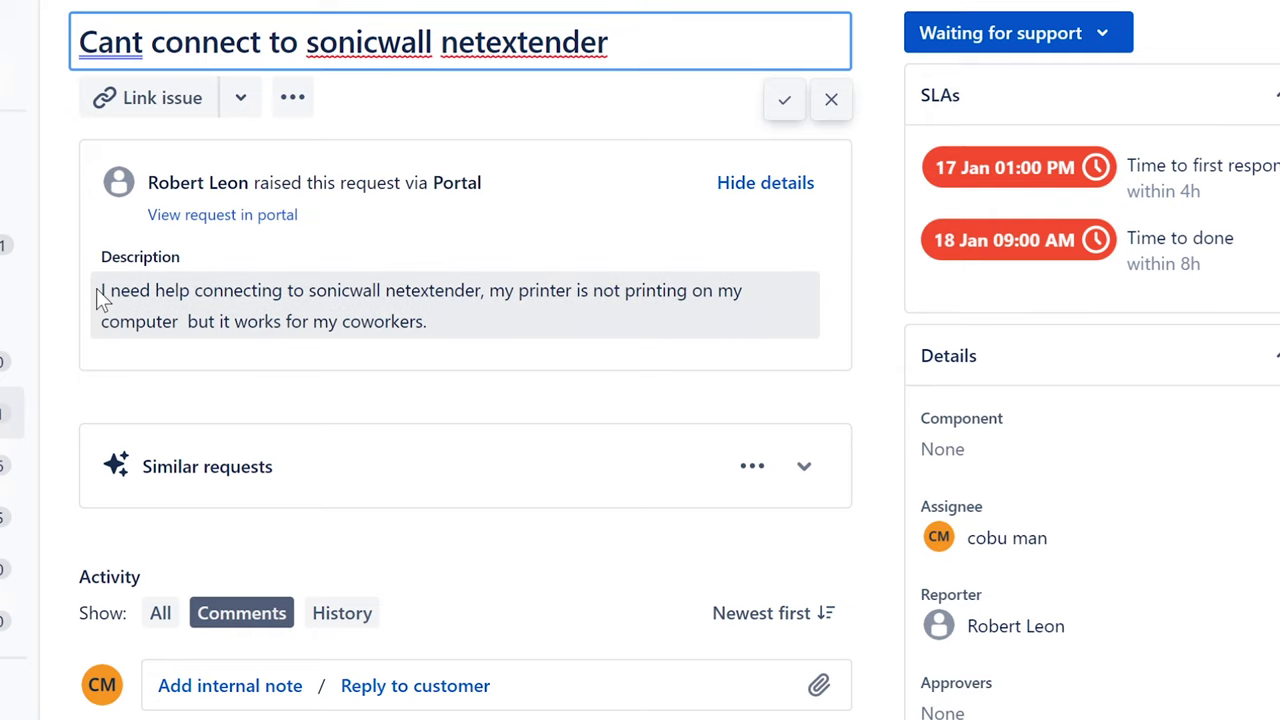
key("Return")
left_click_drag(97, 288, 254, 286)
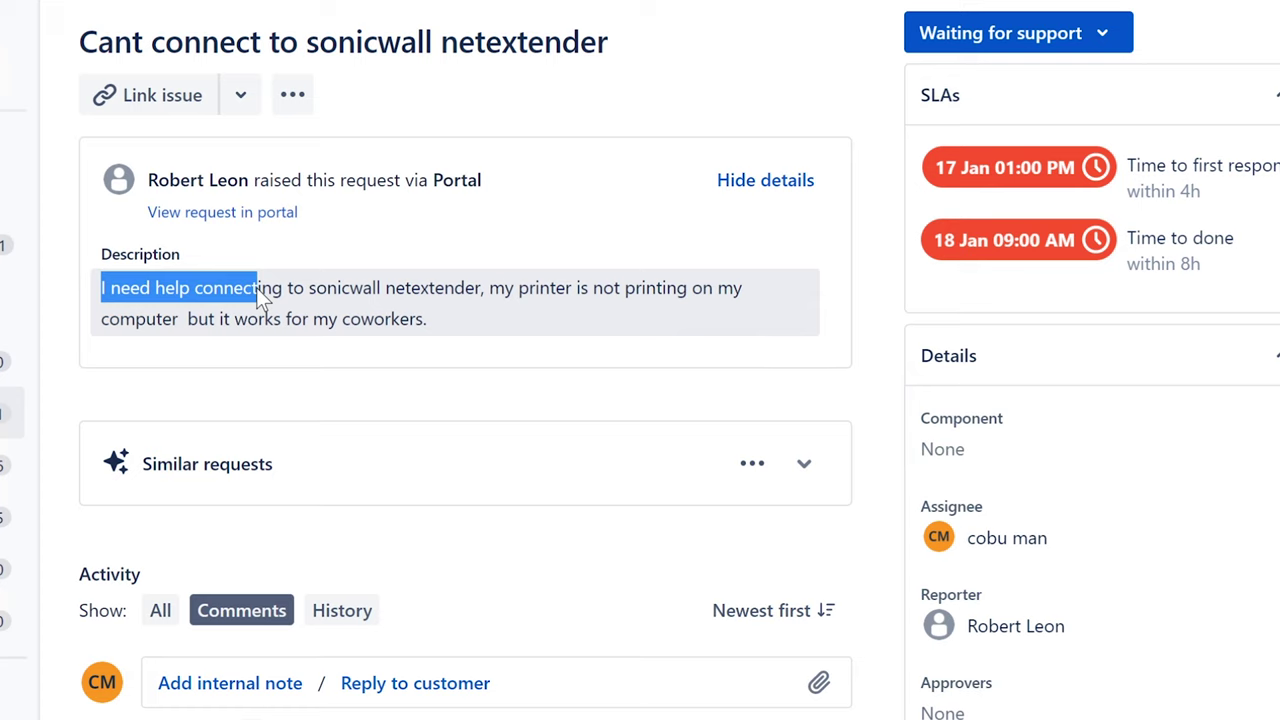
left_click_drag(256, 287, 464, 322)
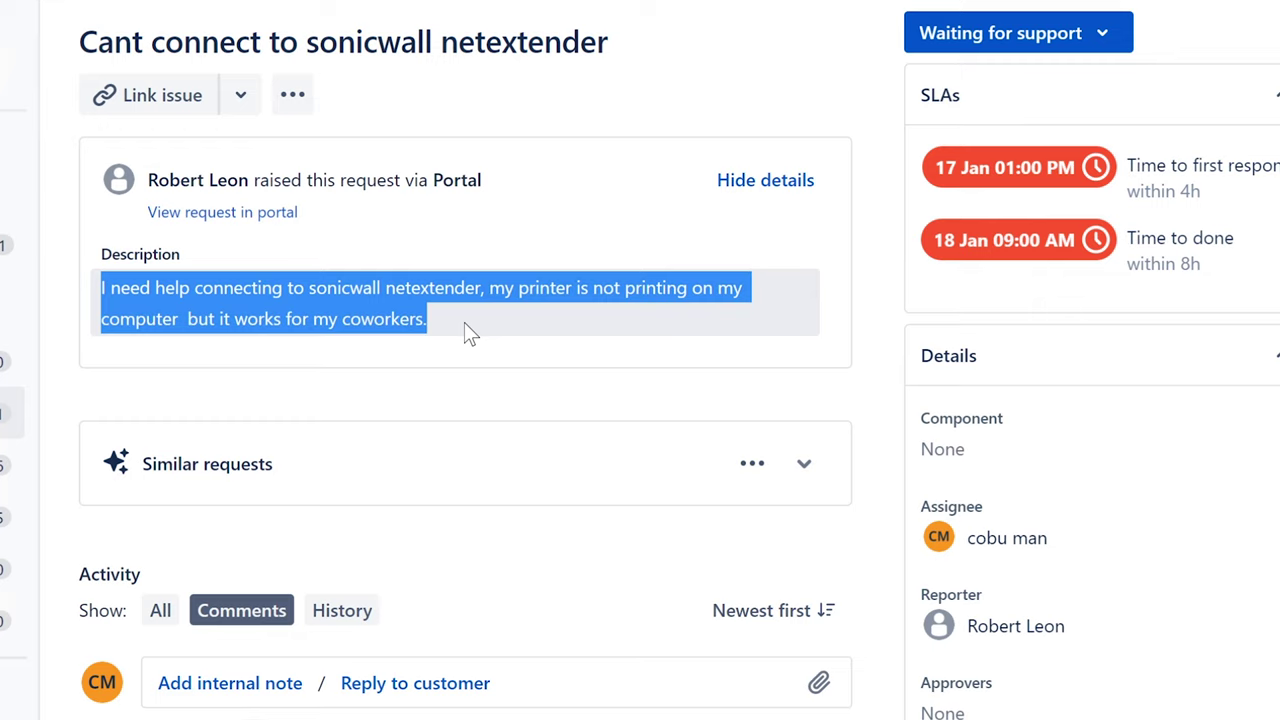
left_click_drag(464, 322, 708, 330)
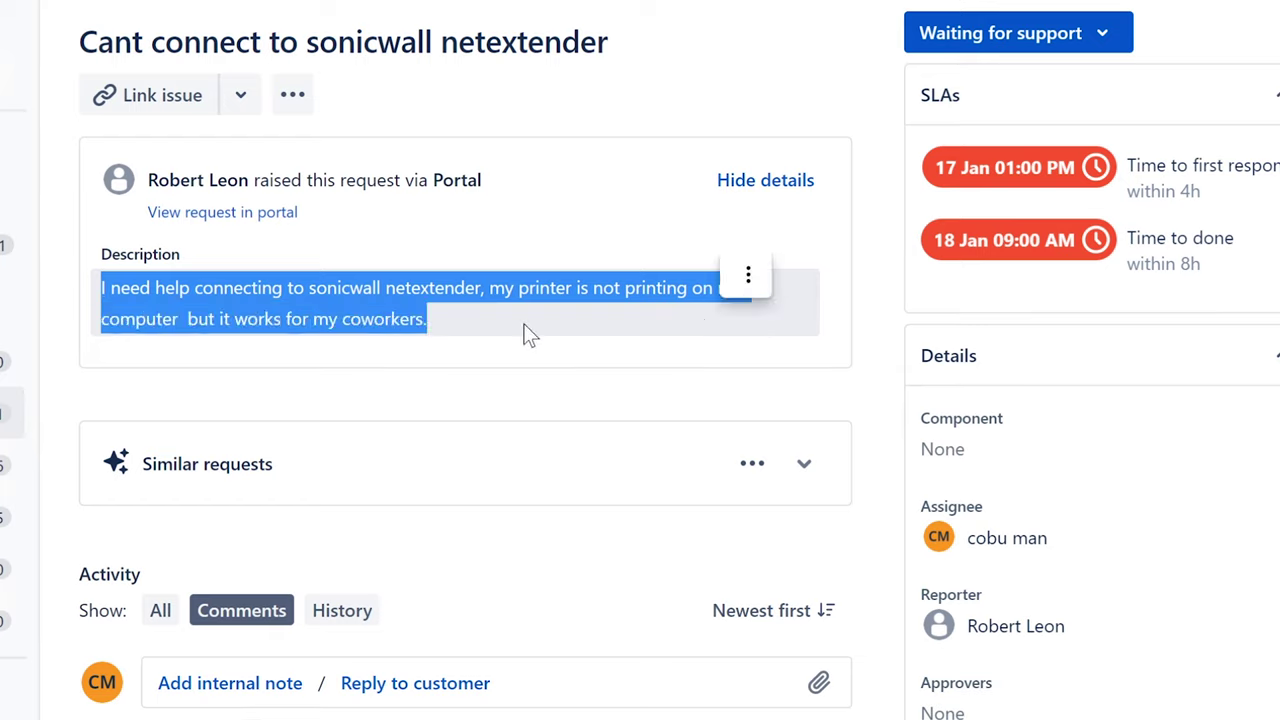
left_click(460, 320)
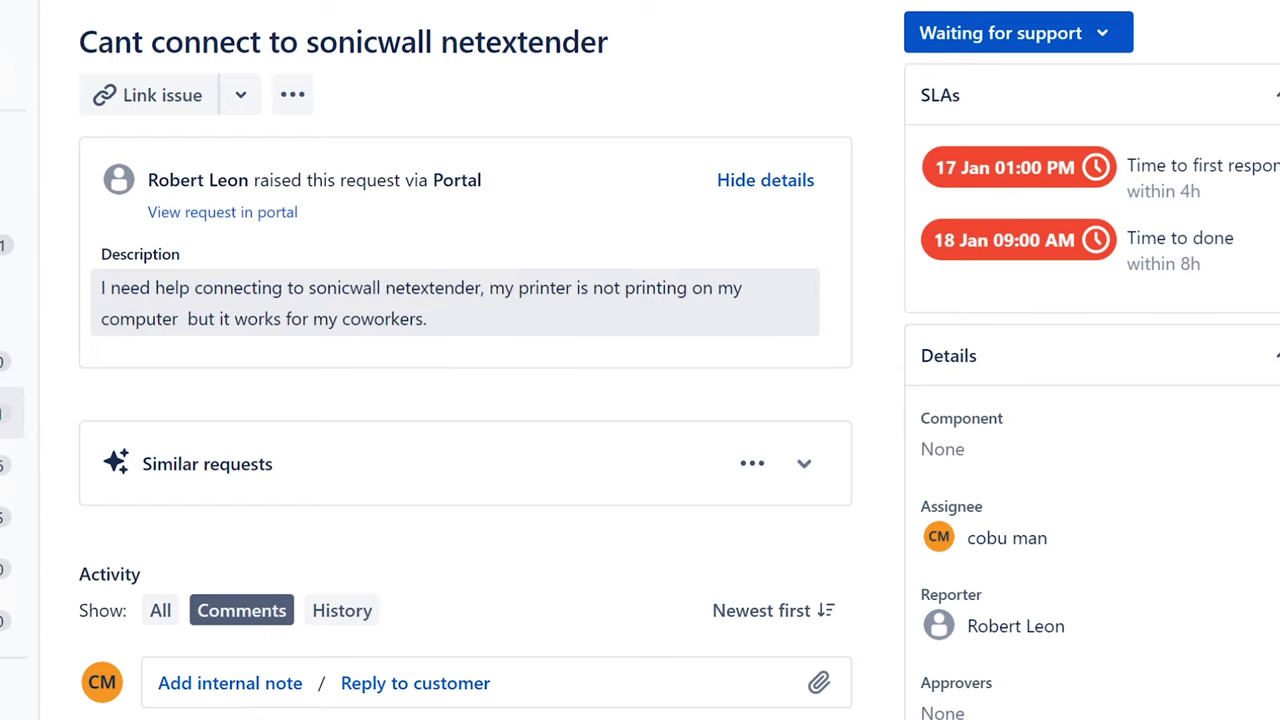
left_click_drag(432, 318, 216, 320)
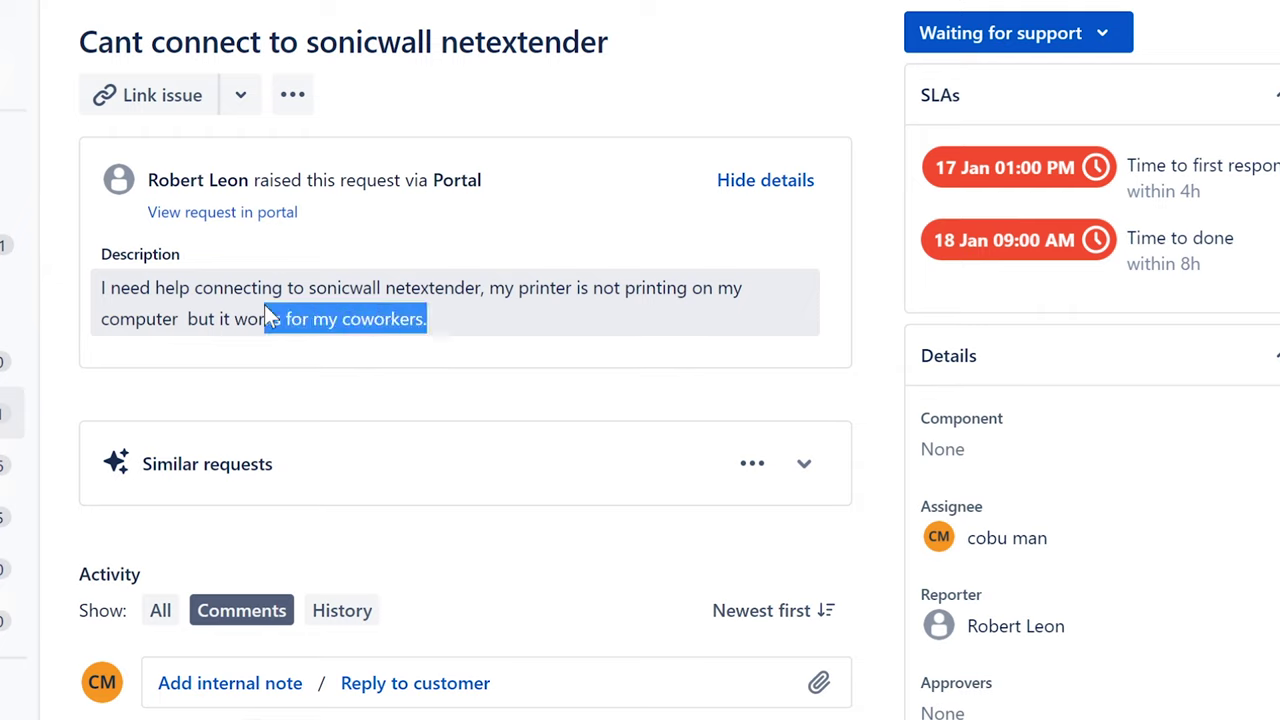
left_click(461, 308)
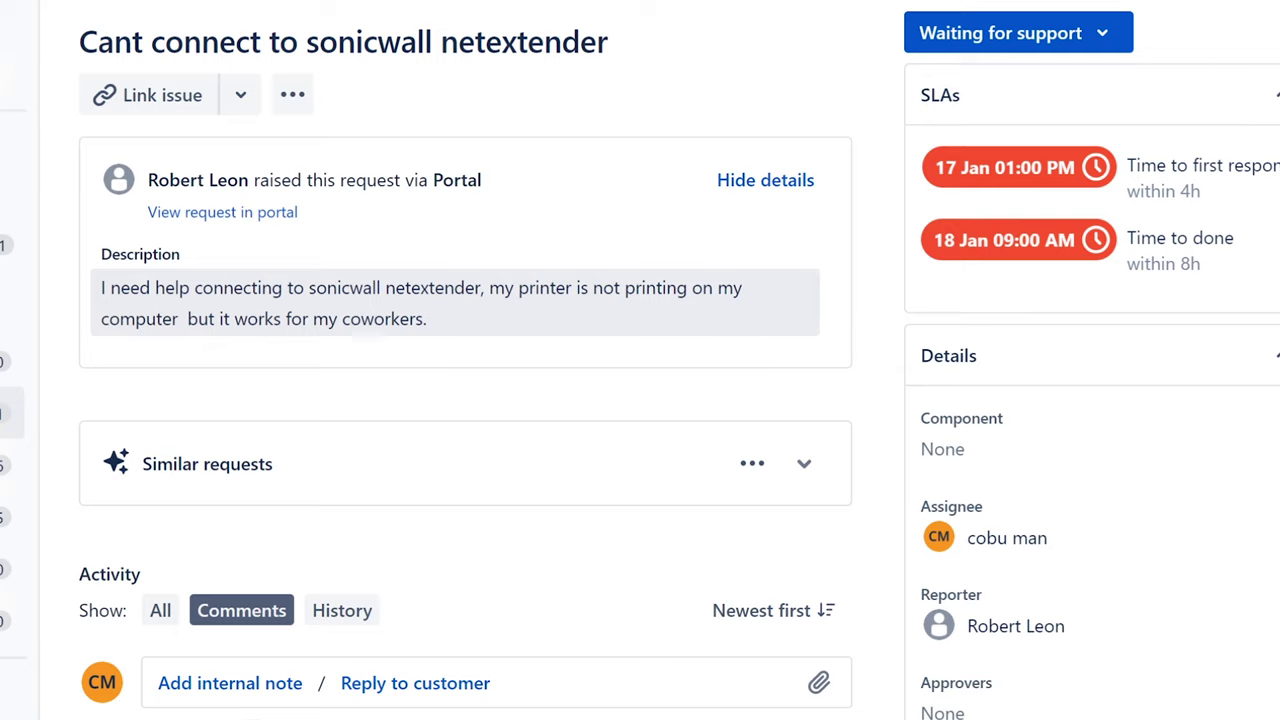
left_click_drag(485, 290, 180, 320)
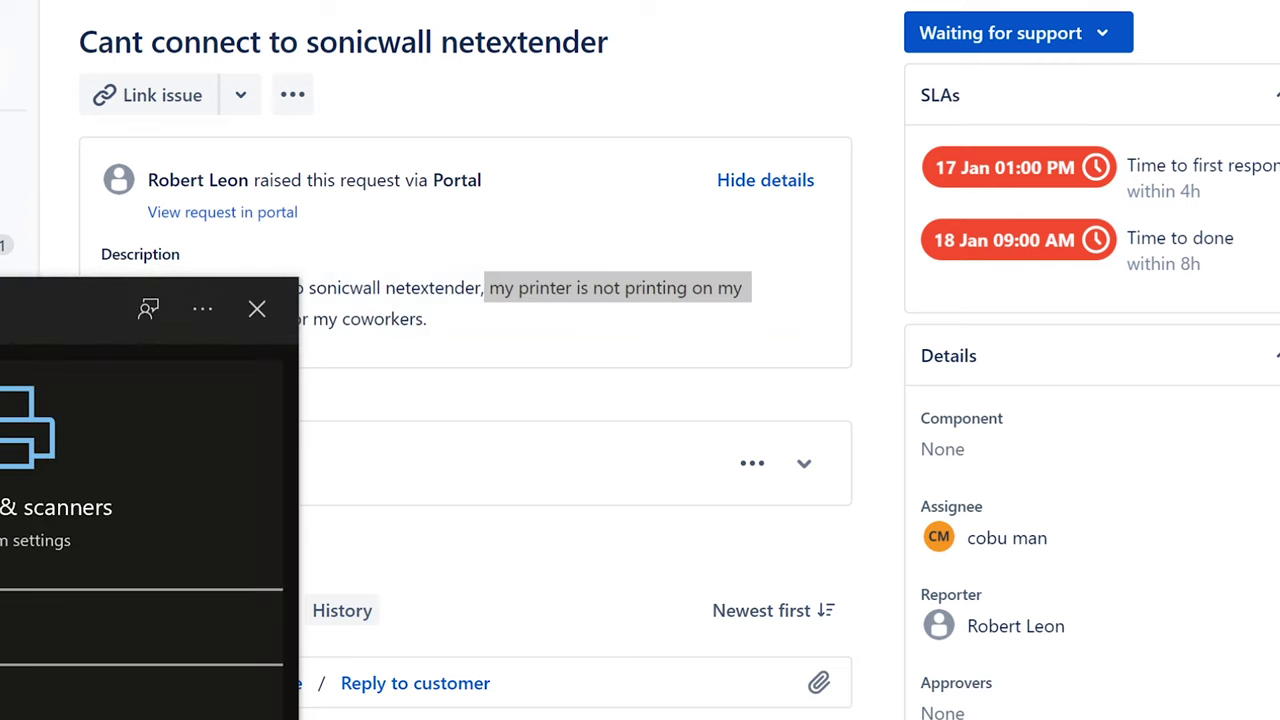
Step: Switch to the Windows Printers & scanners settings and search for a printer or scanner to add
key("Return")
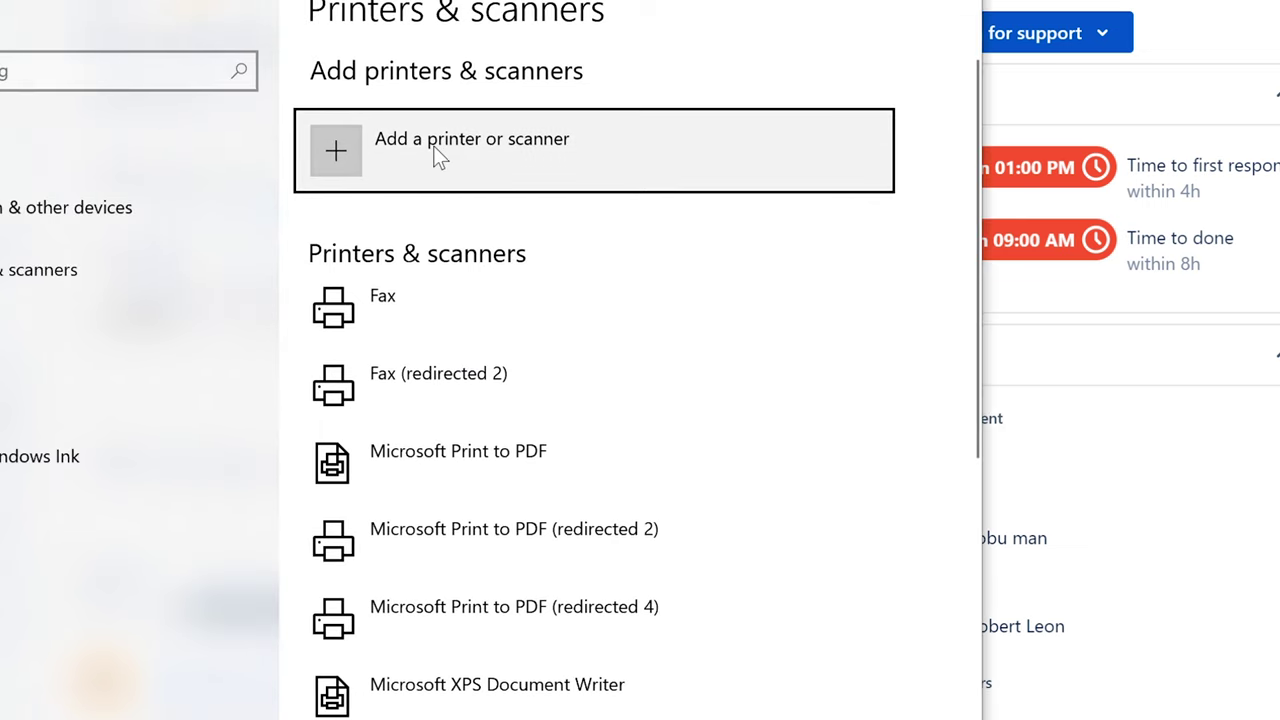
left_click(535, 147)
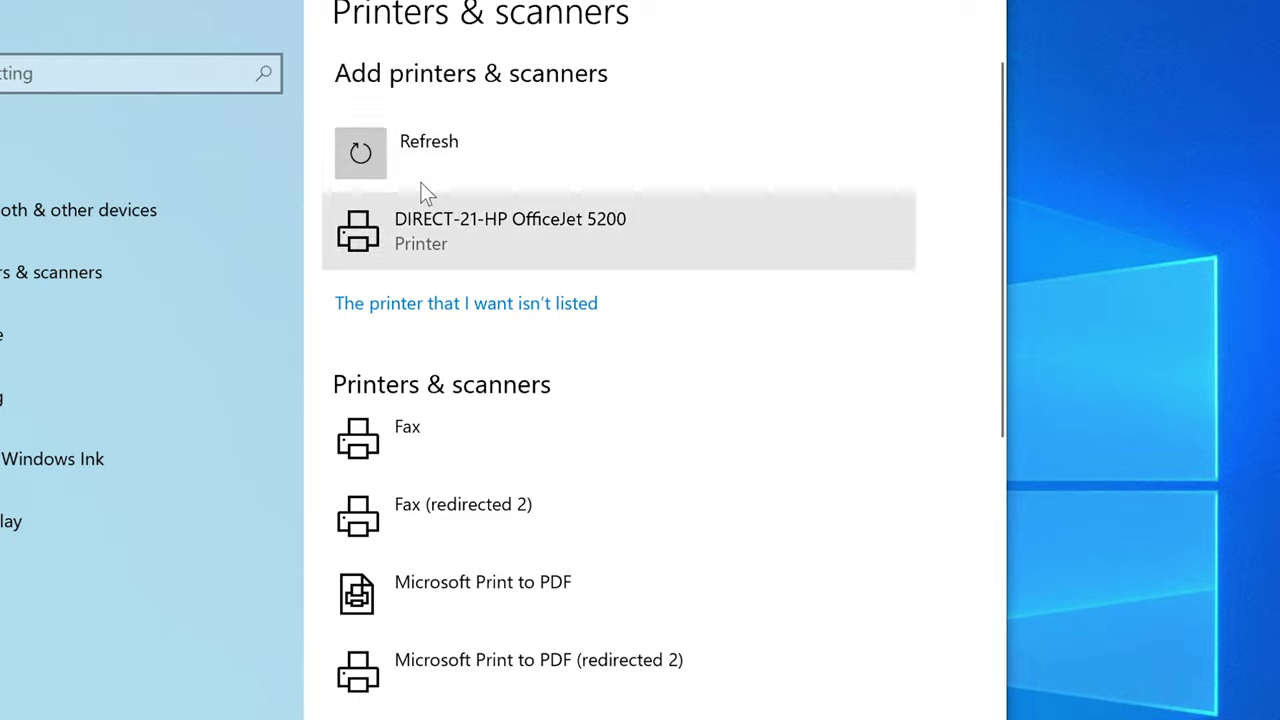
Step: Open the options for an unlisted printer, view the TCP/IP address or hostname form, and cancel the wizard
left_click(452, 320)
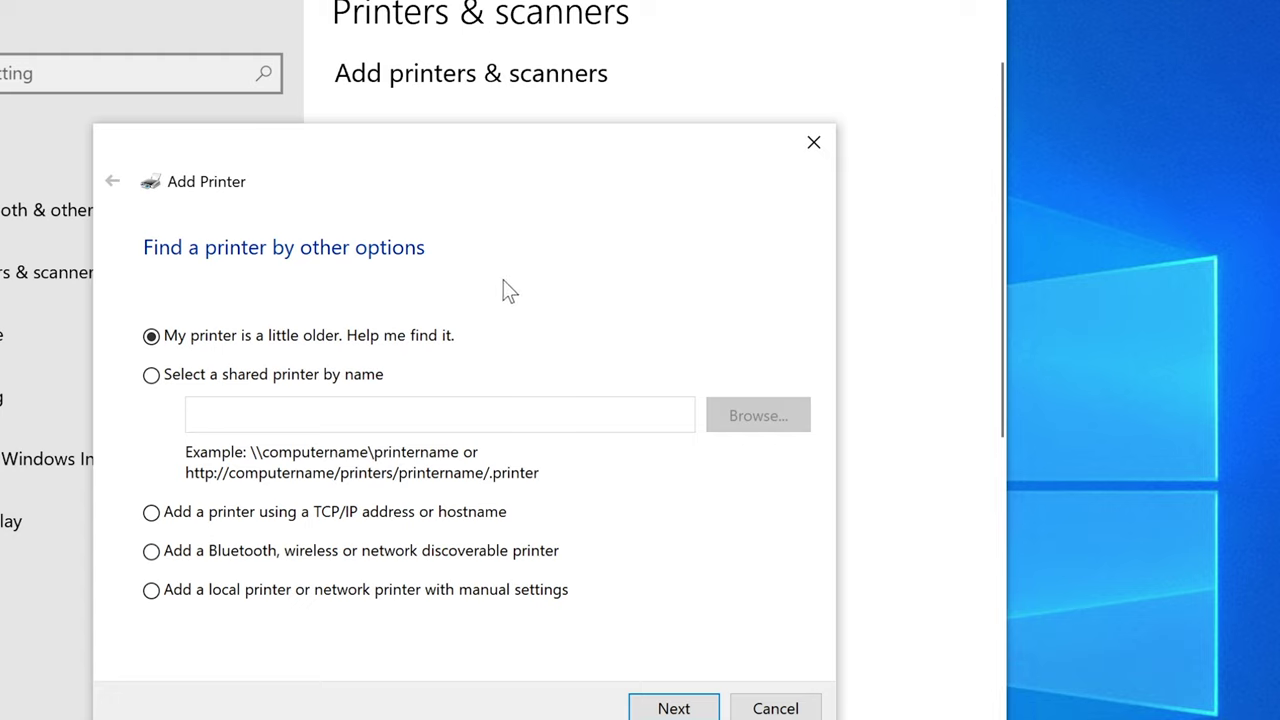
left_click(151, 513)
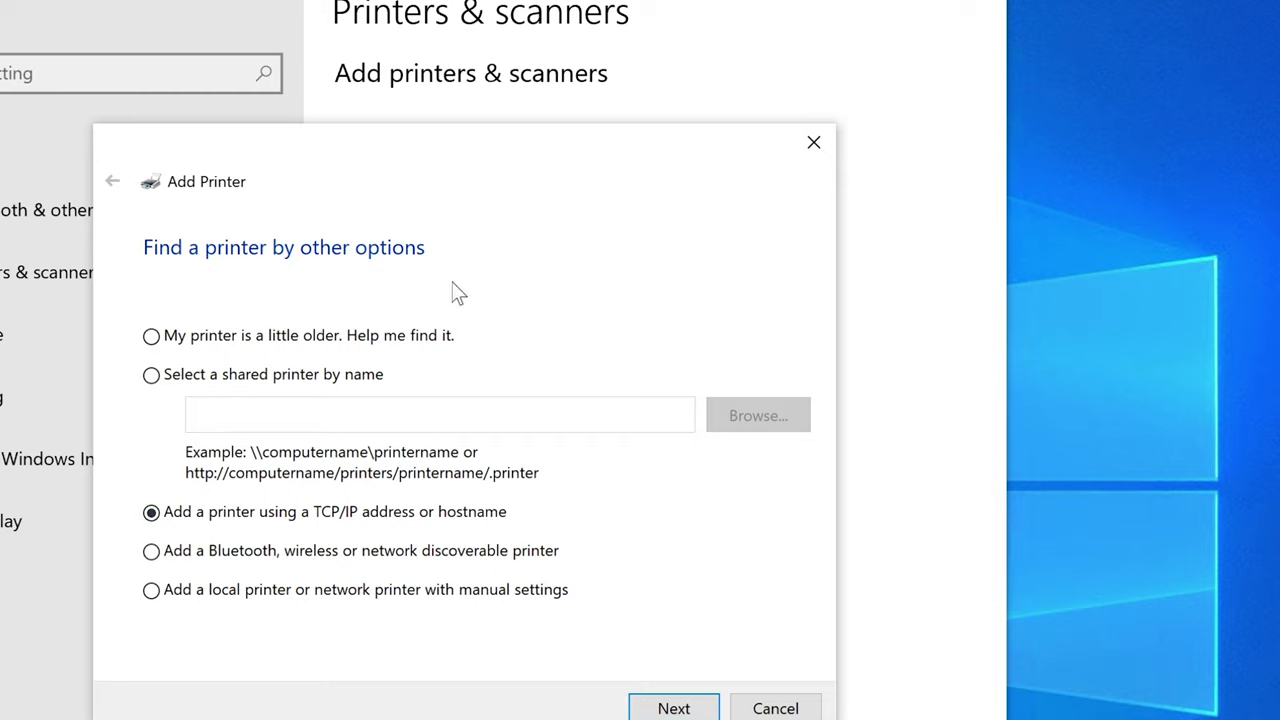
left_click(475, 122)
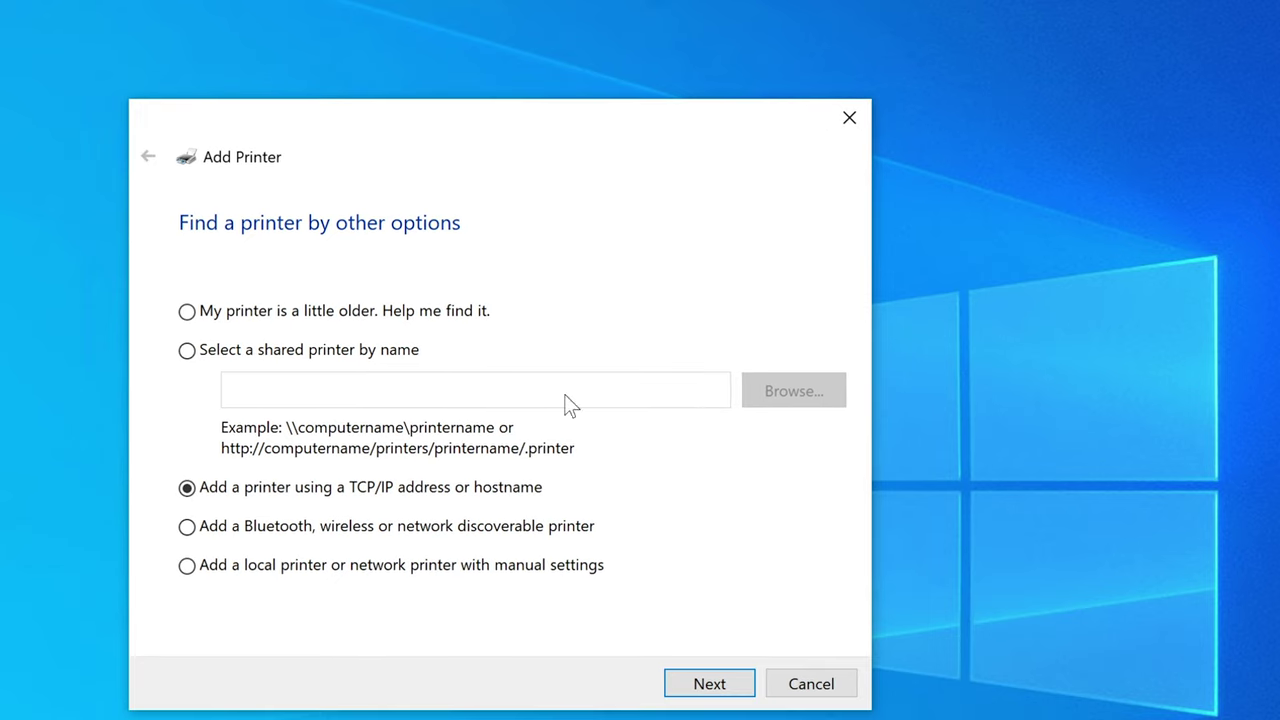
left_click(709, 684)
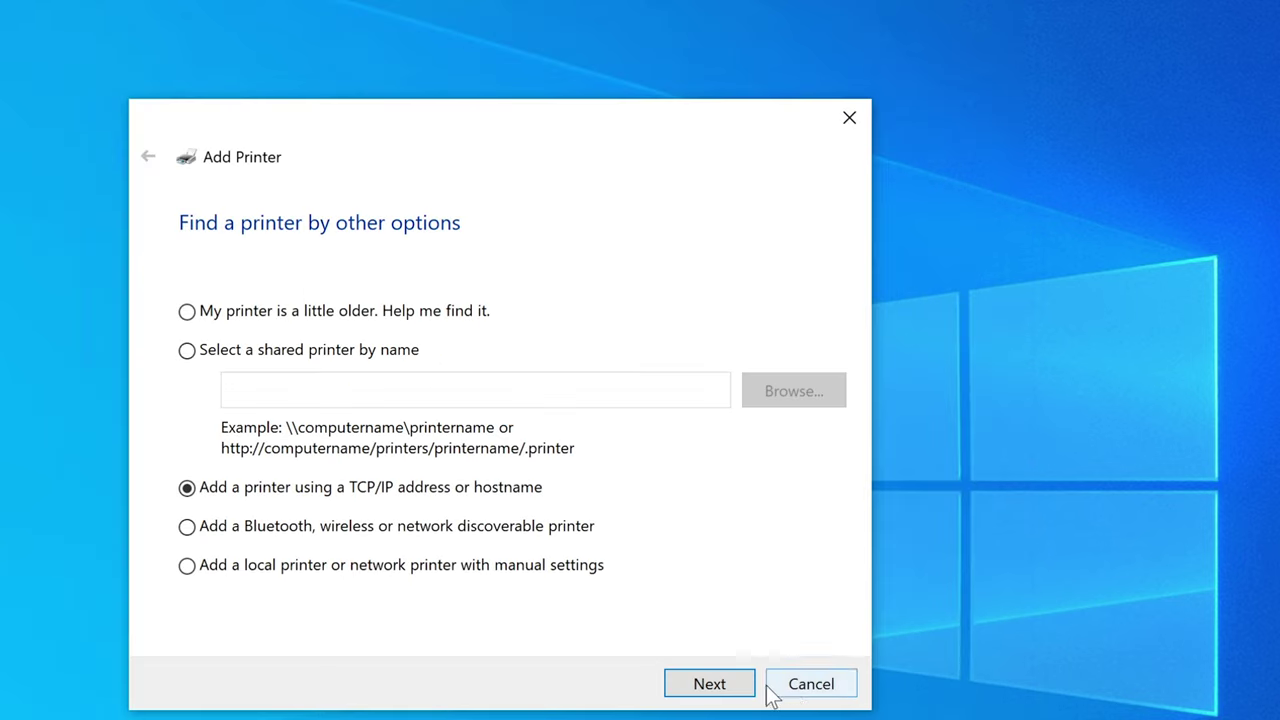
left_click(690, 686)
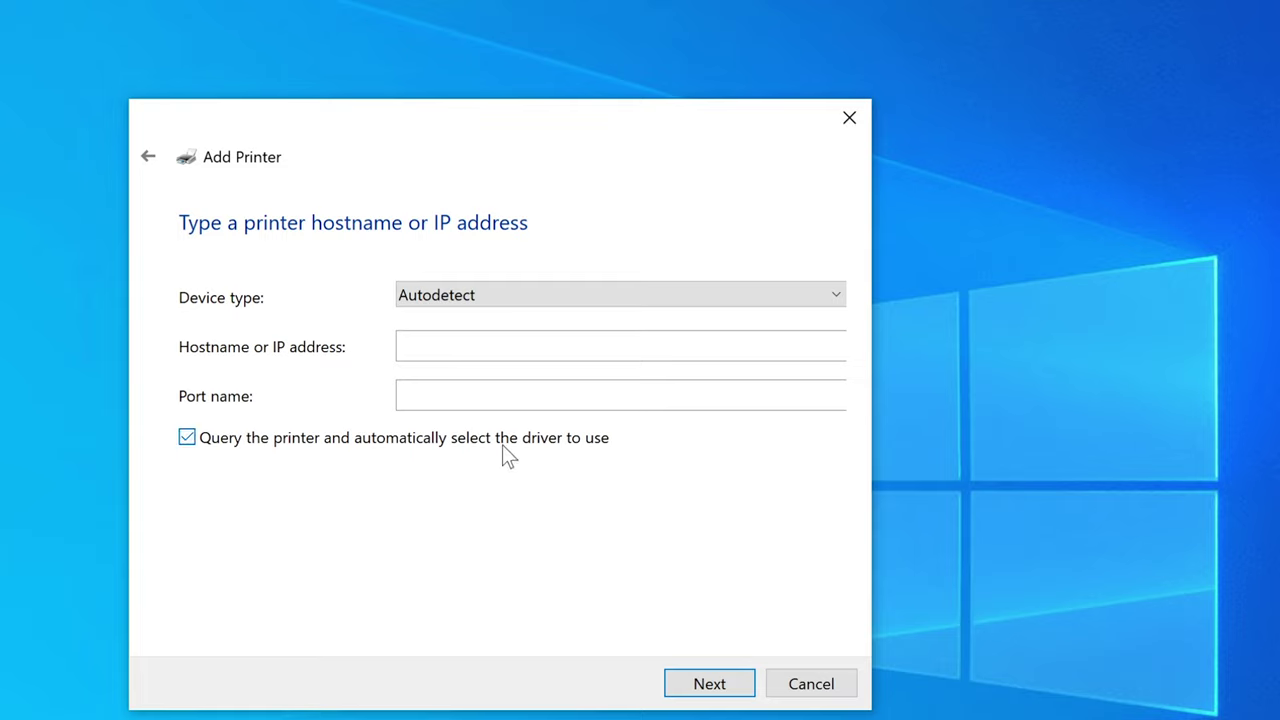
left_click(772, 686)
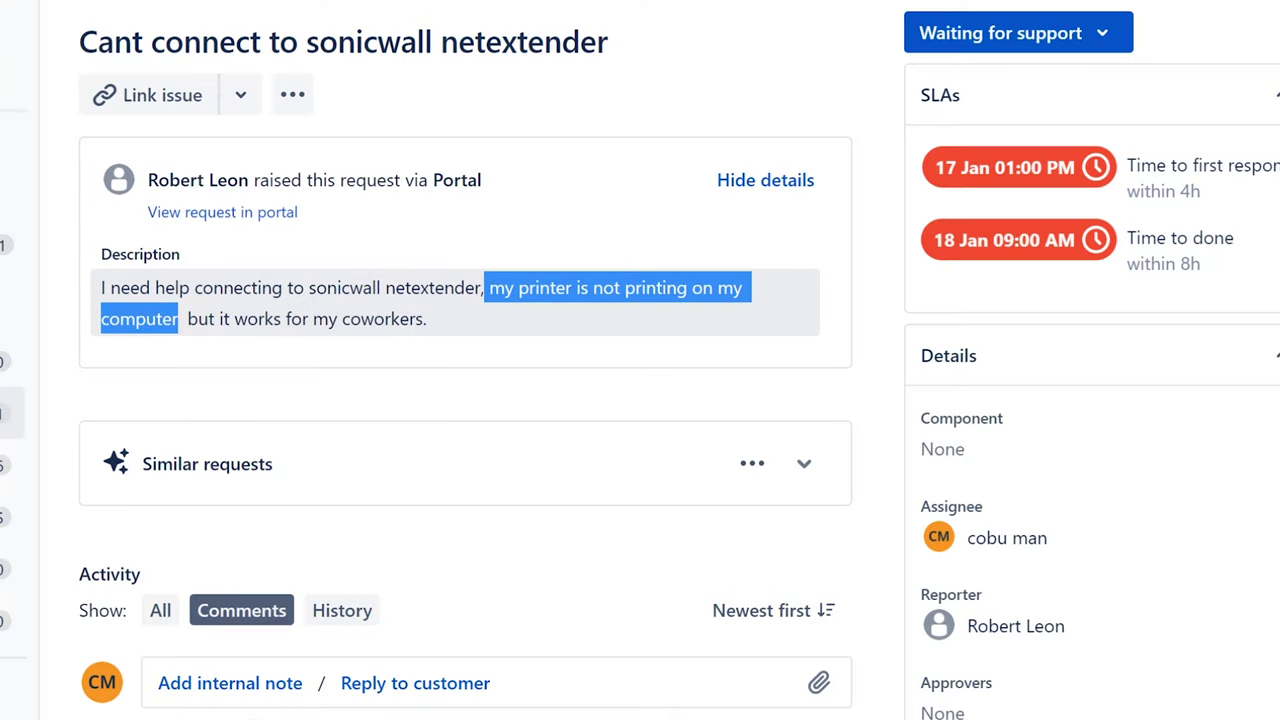
Step: Return to the SonicWall ticket and examine its description for which computer the printing fails on and whether coworkers are affected
left_click(370, 320)
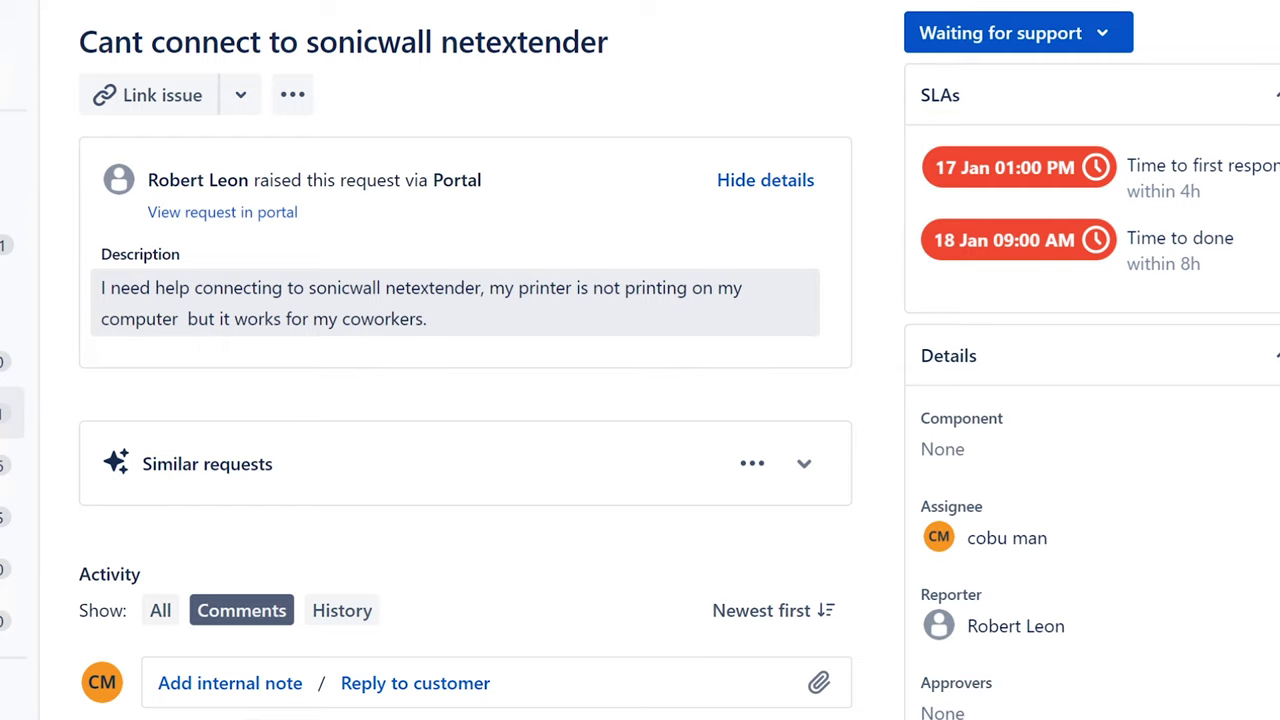
left_click_drag(488, 288, 742, 288)
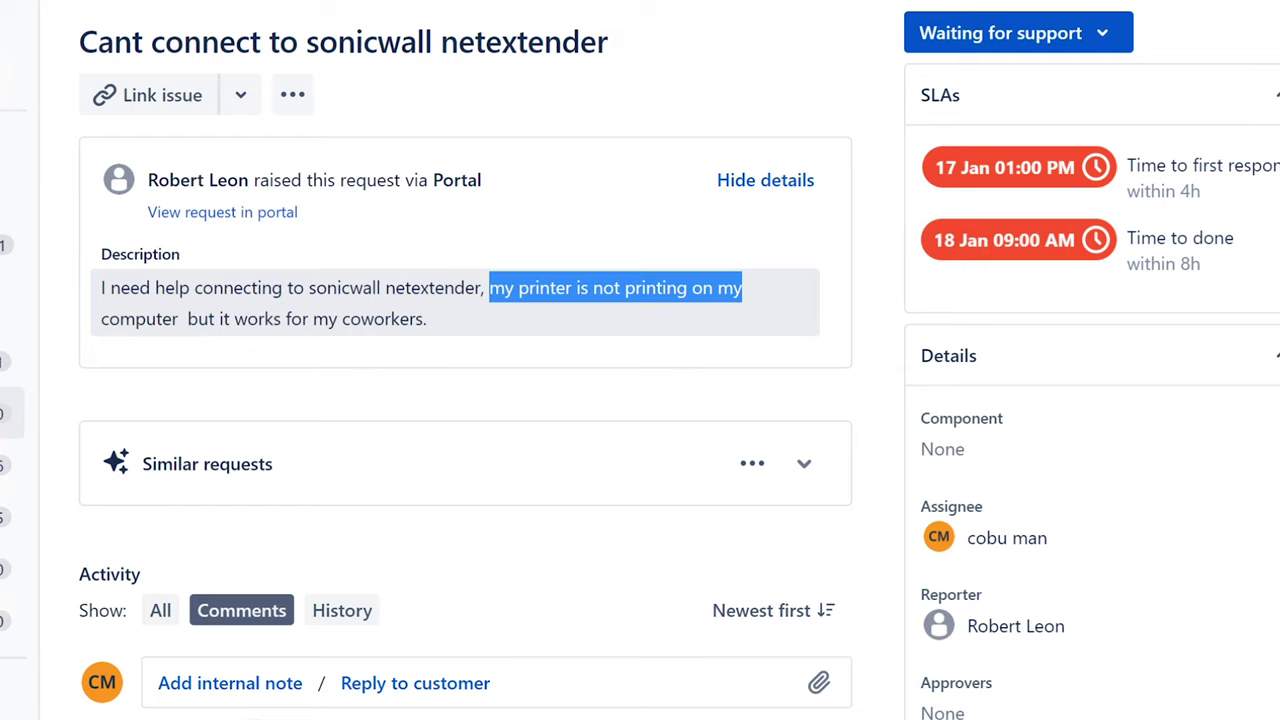
left_click_drag(742, 288, 187, 318)
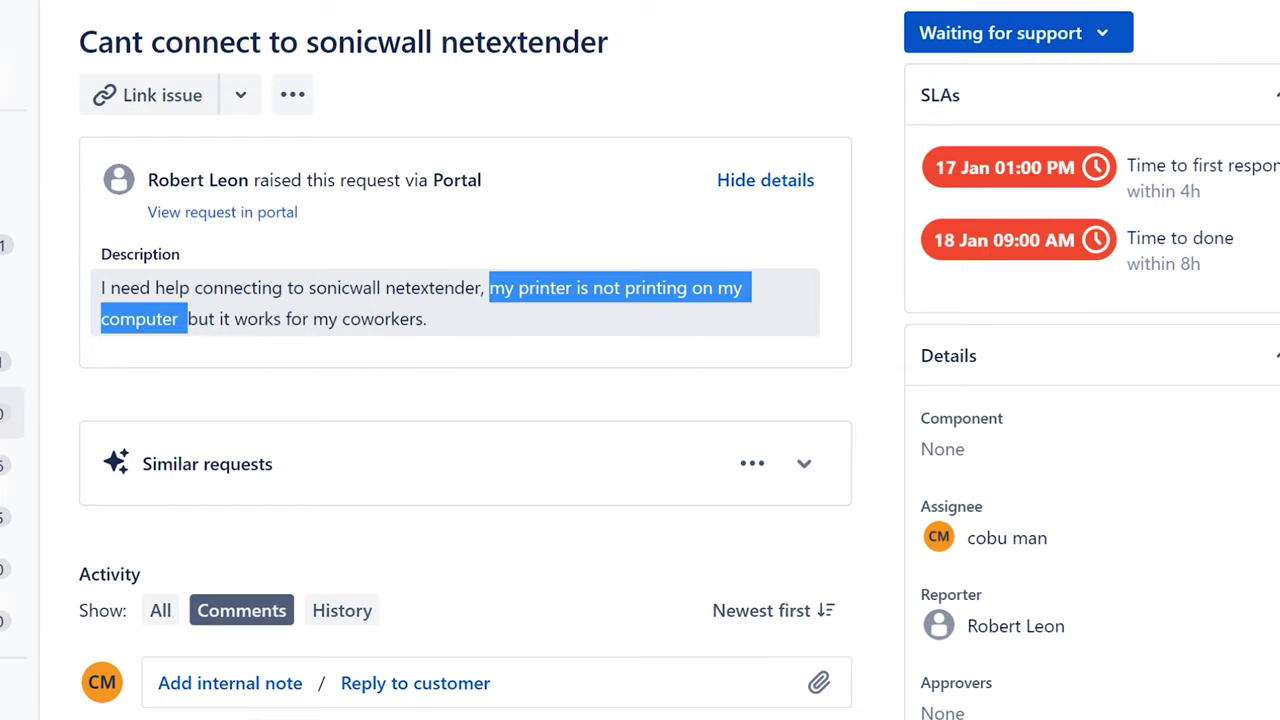
left_click(187, 318)
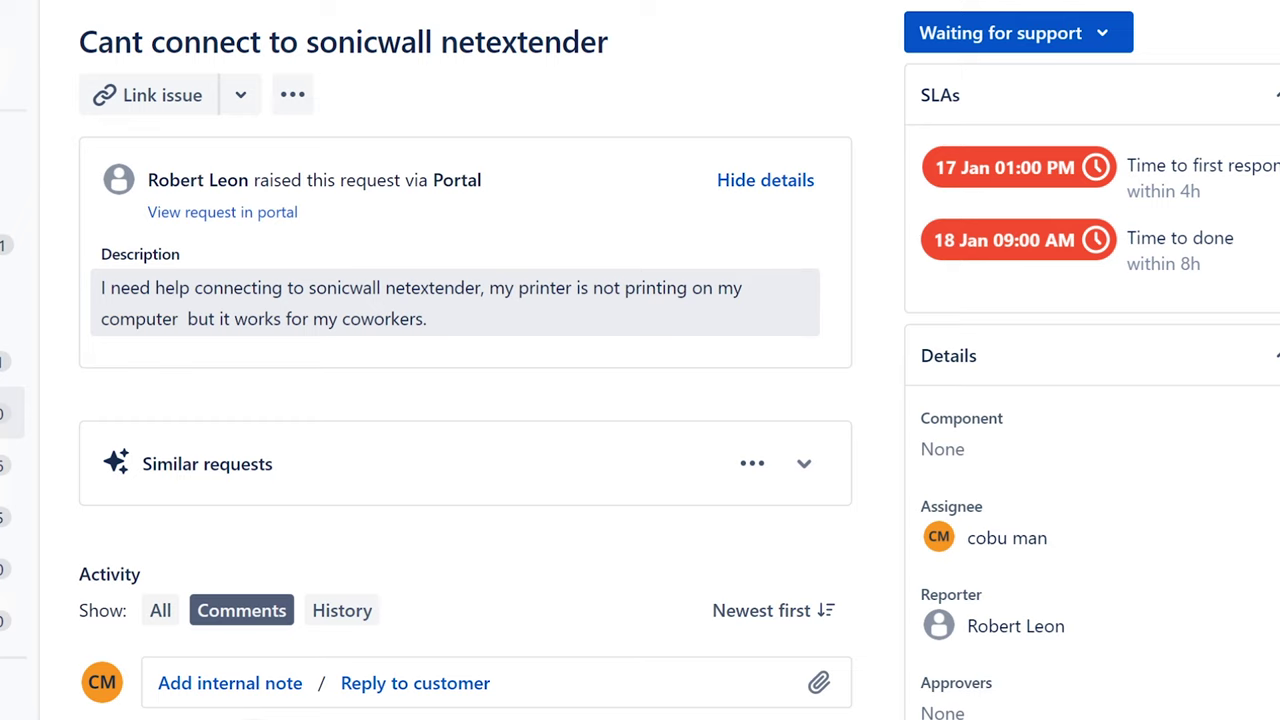
left_click_drag(187, 318, 452, 330)
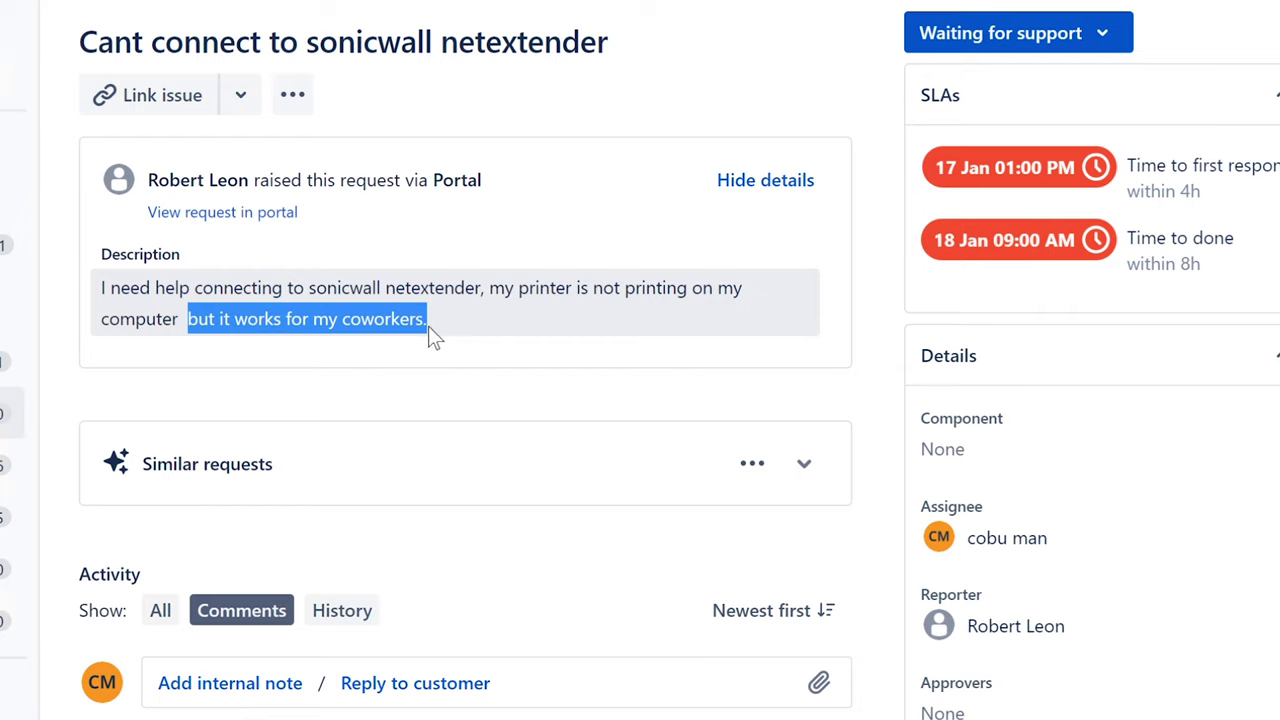
key("shift+Left")
left_click(440, 328)
left_click_drag(432, 316, 187, 318)
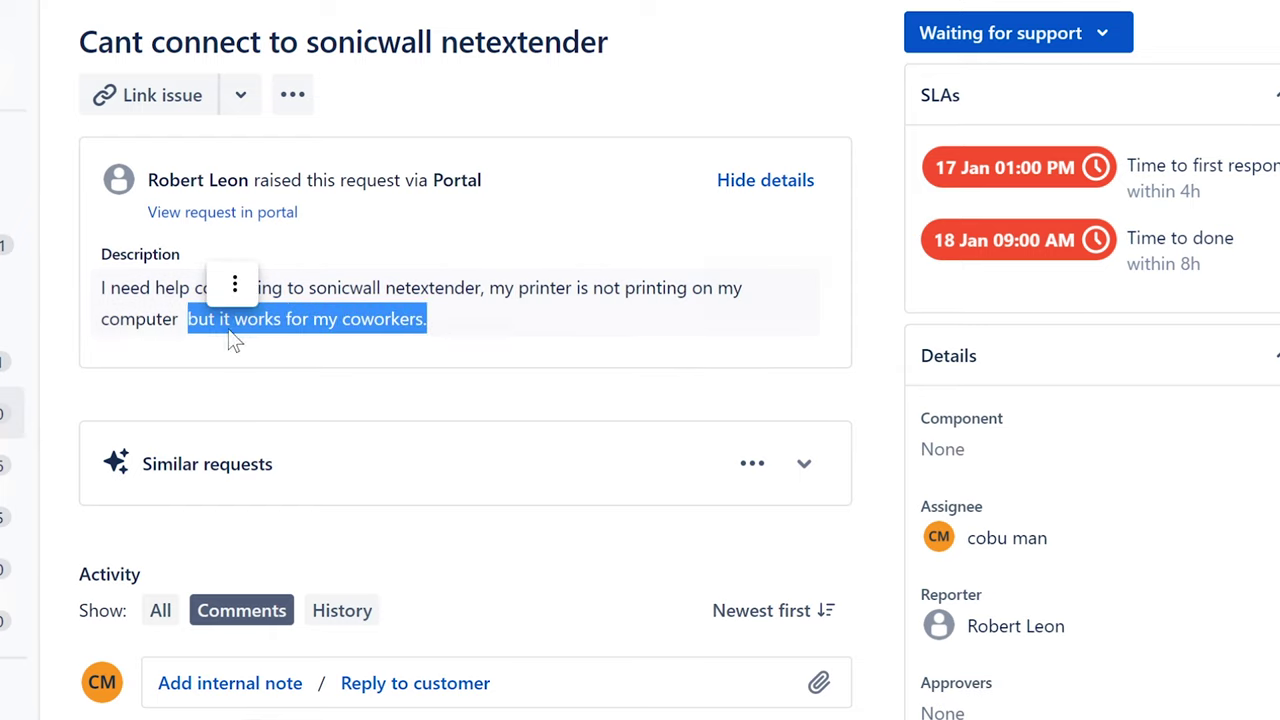
left_click(443, 328)
left_click_drag(430, 318, 187, 318)
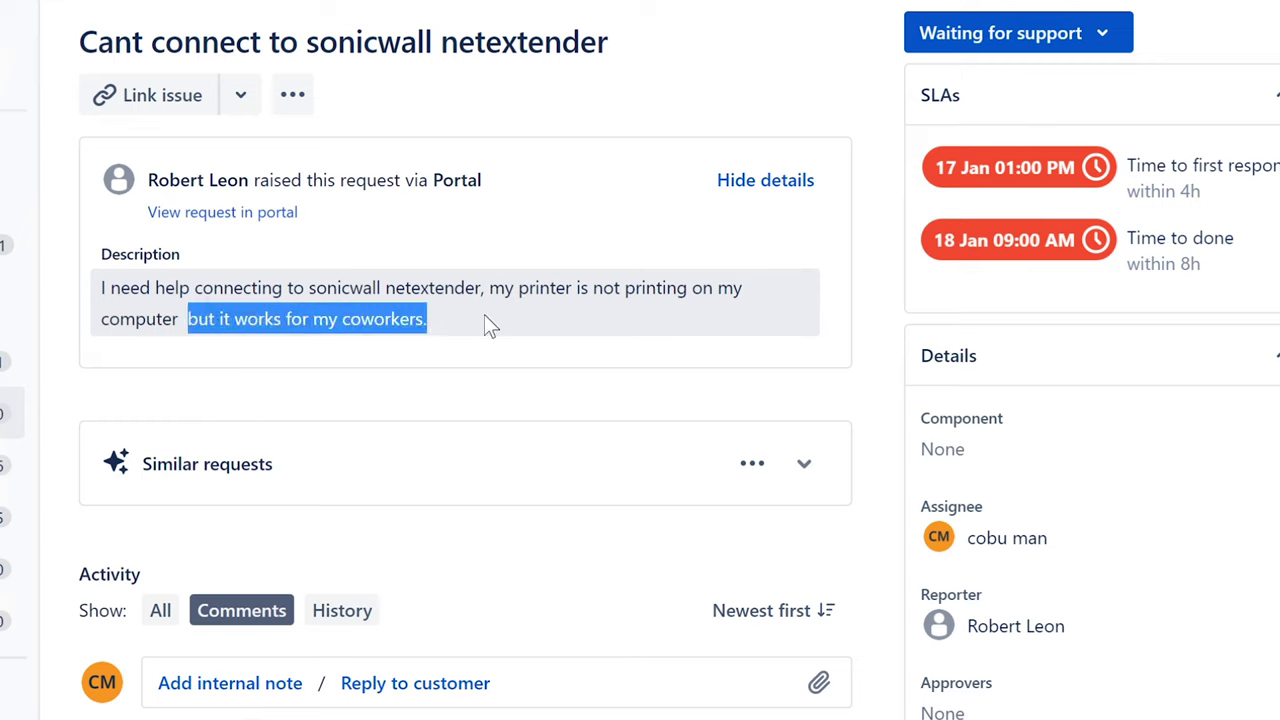
left_click_drag(342, 318, 440, 320)
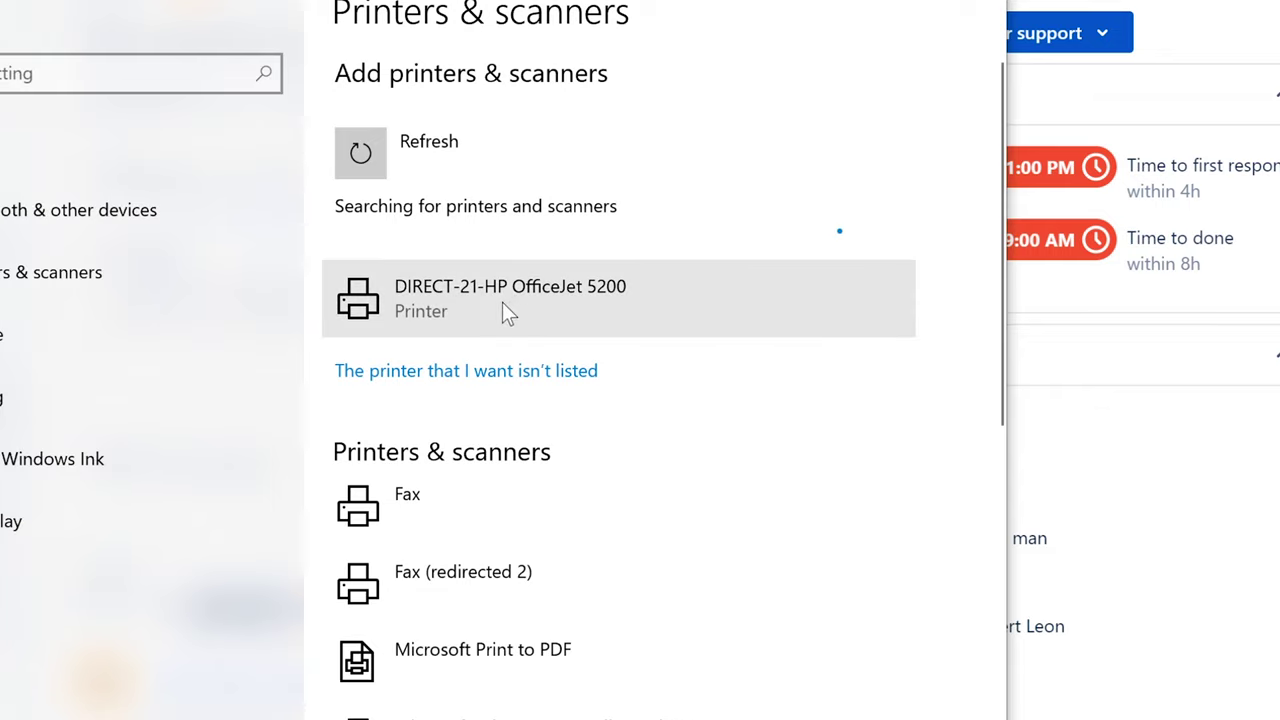
Step: Check the DIRECT-21-HP OfficeJet 5200 entry and the installed printers in the Windows Printers & scanners settings
left_click(914, 6)
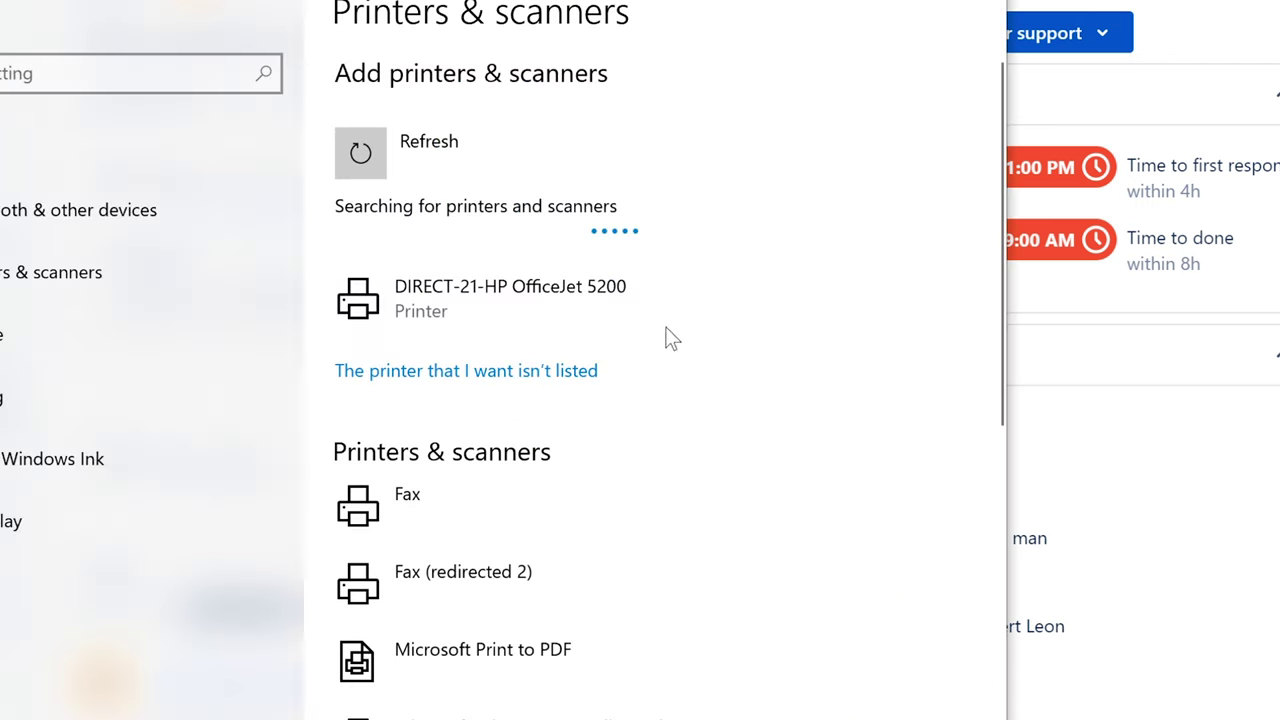
left_click(587, 300)
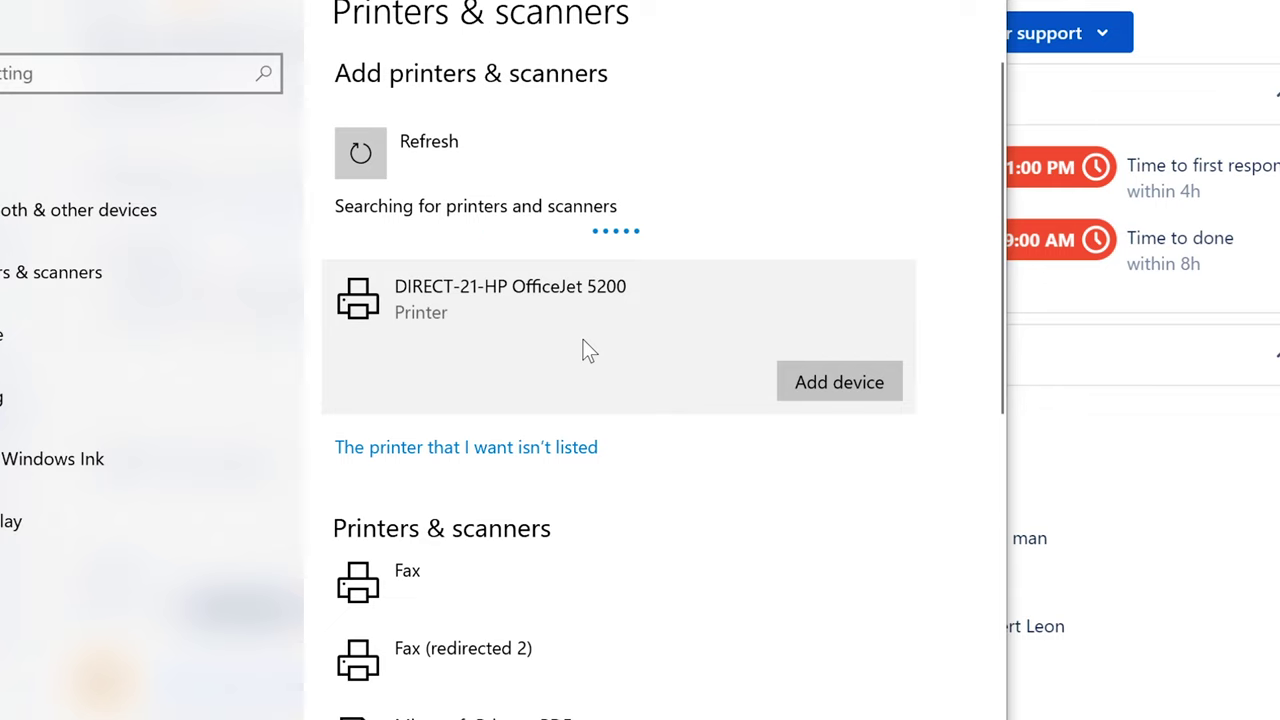
scroll(642, 632, "down", 3)
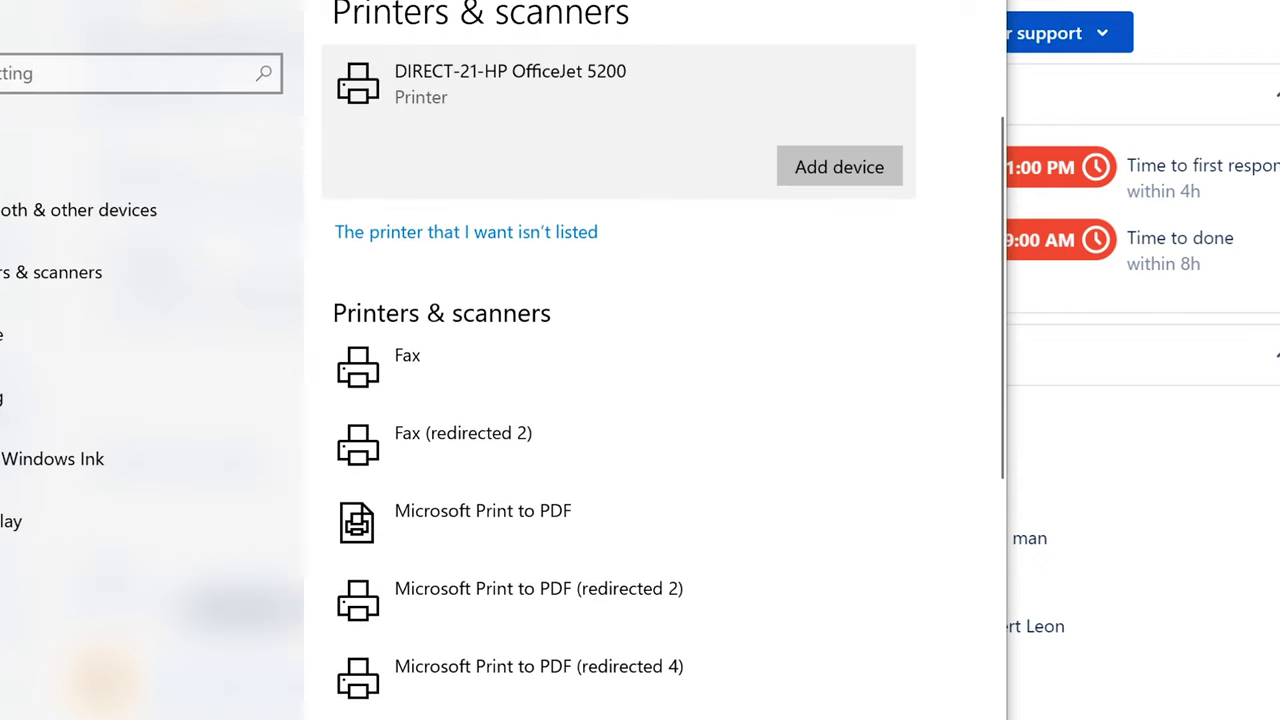
Step: Switch back to the Jira ticket, open its description for editing and copy the words "sonicwall netextender"
key("alt+Tab")
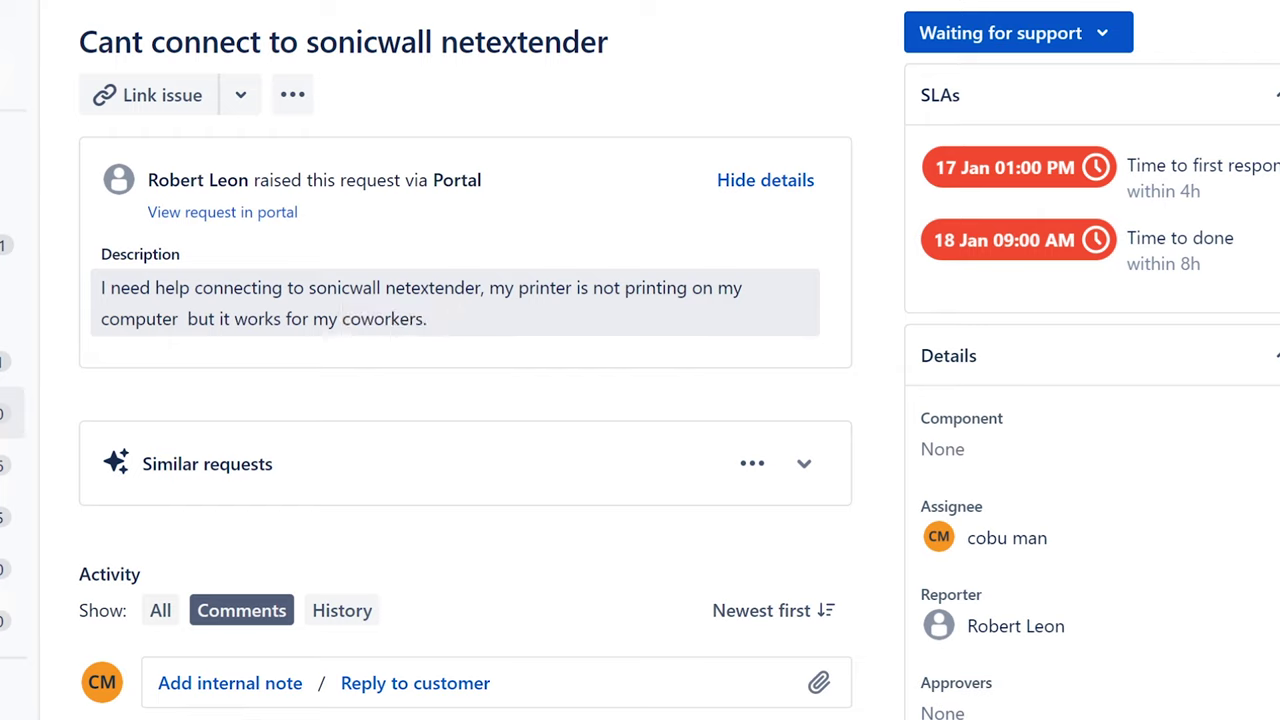
left_click_drag(308, 288, 476, 288)
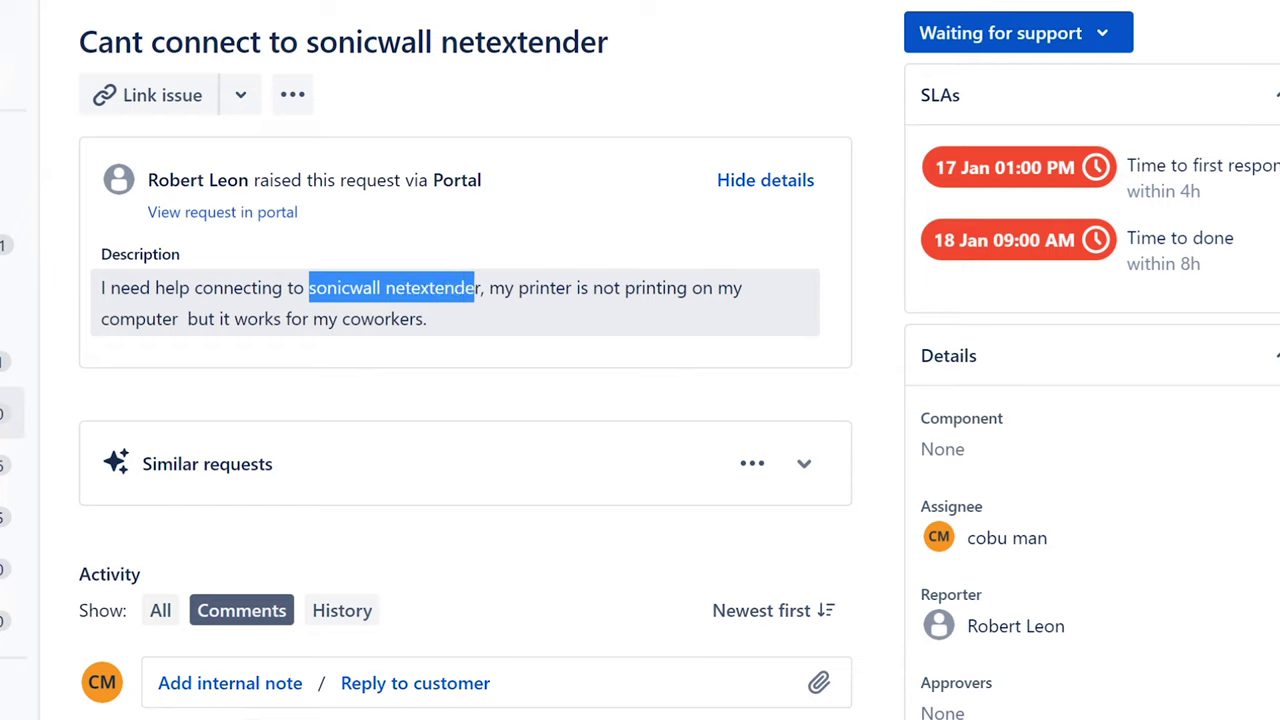
left_click_drag(476, 288, 482, 288)
left_click(386, 288)
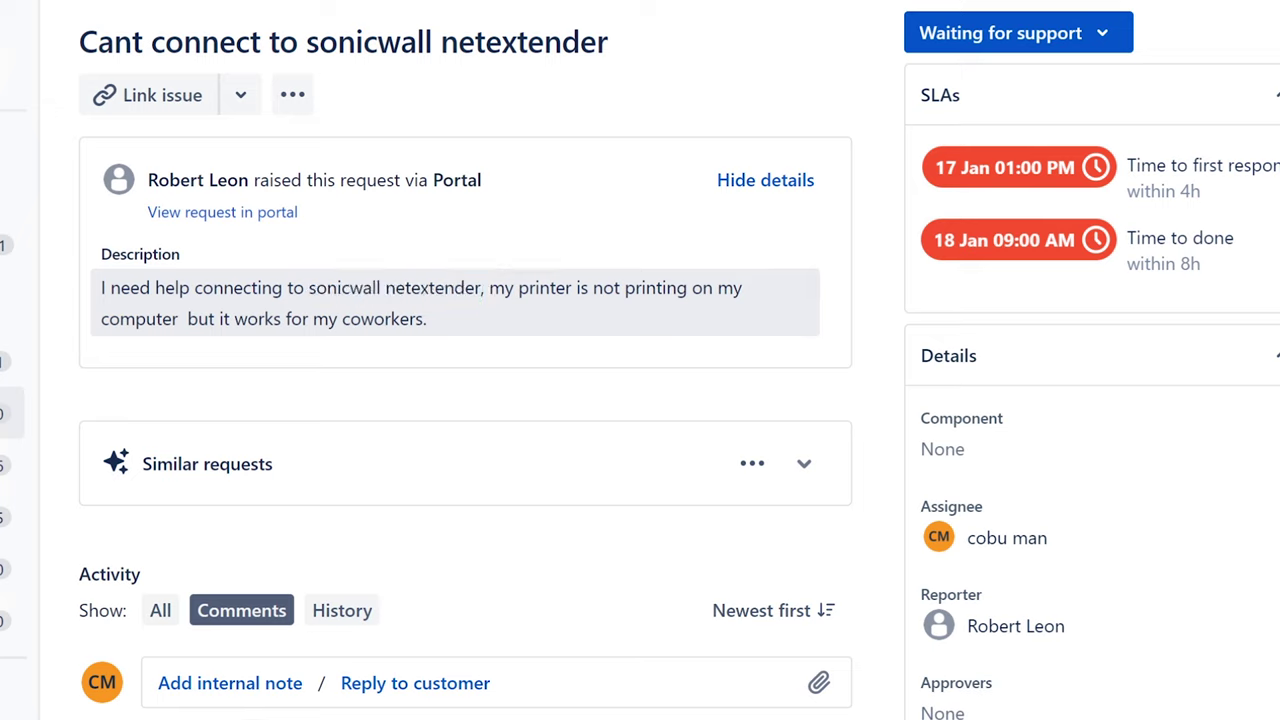
left_click_drag(386, 288, 429, 288)
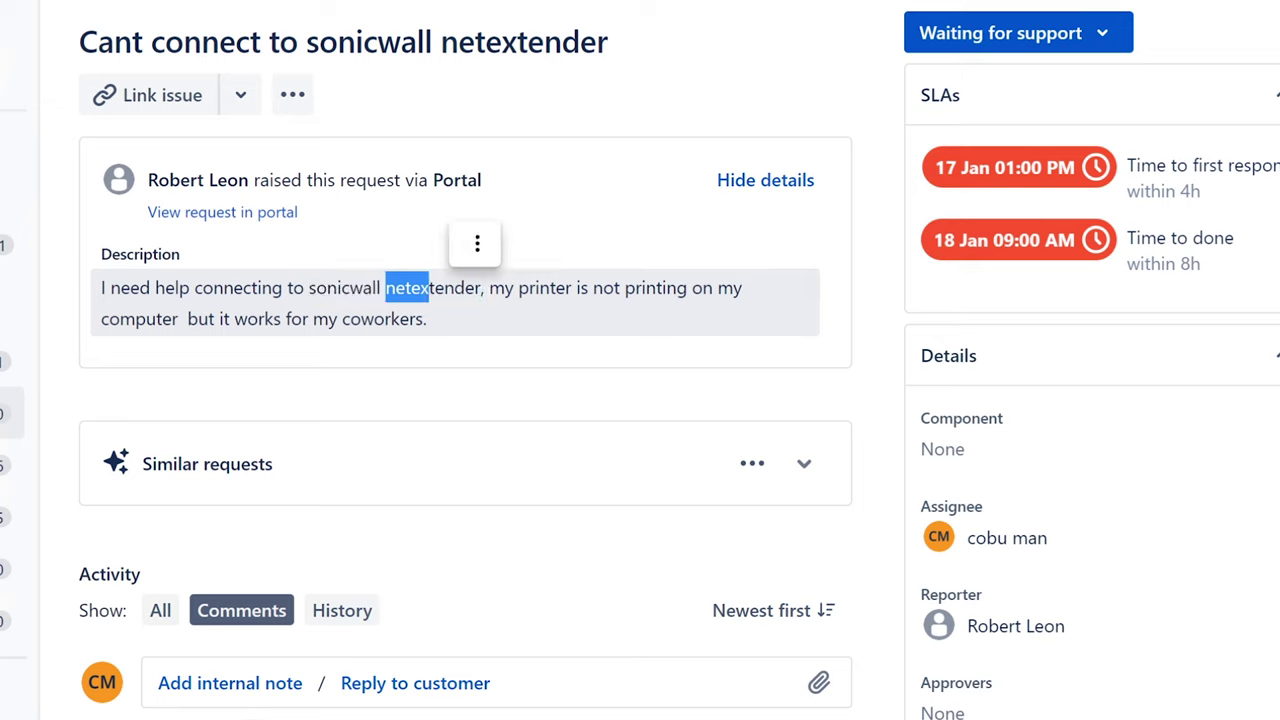
left_click(316, 290)
left_click(316, 300)
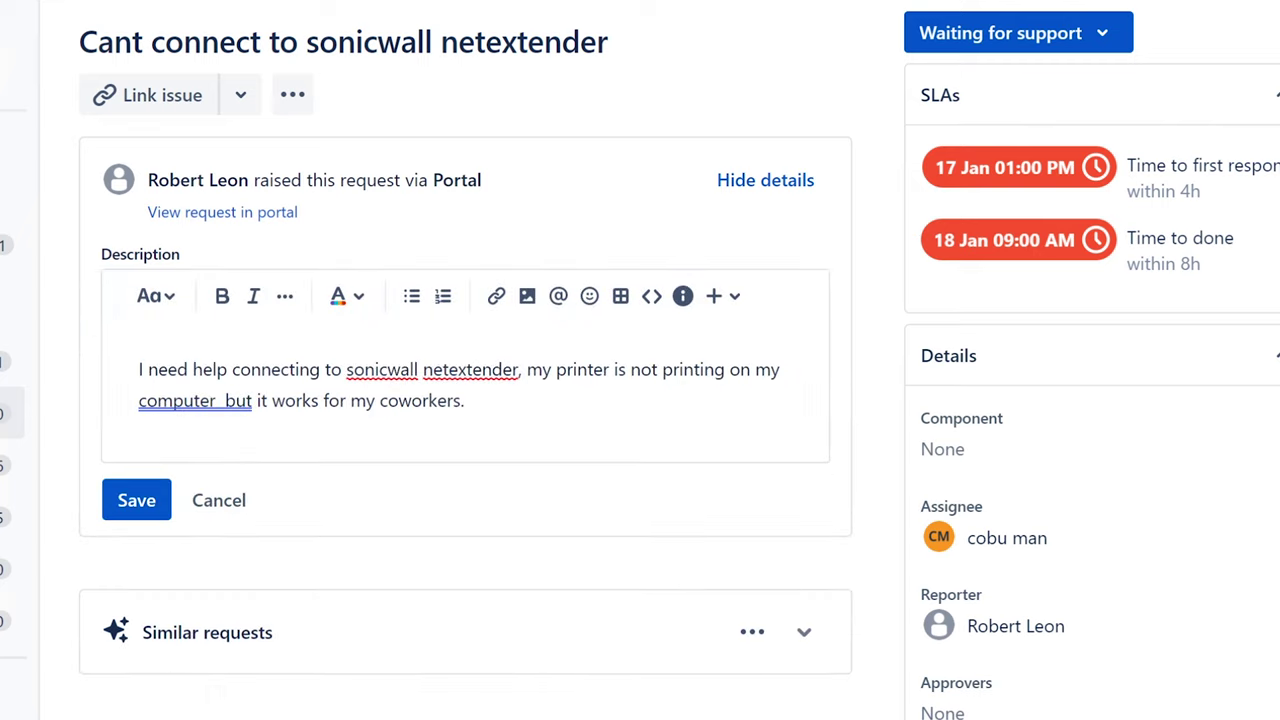
left_click_drag(519, 369, 346, 369)
right_click(346, 369)
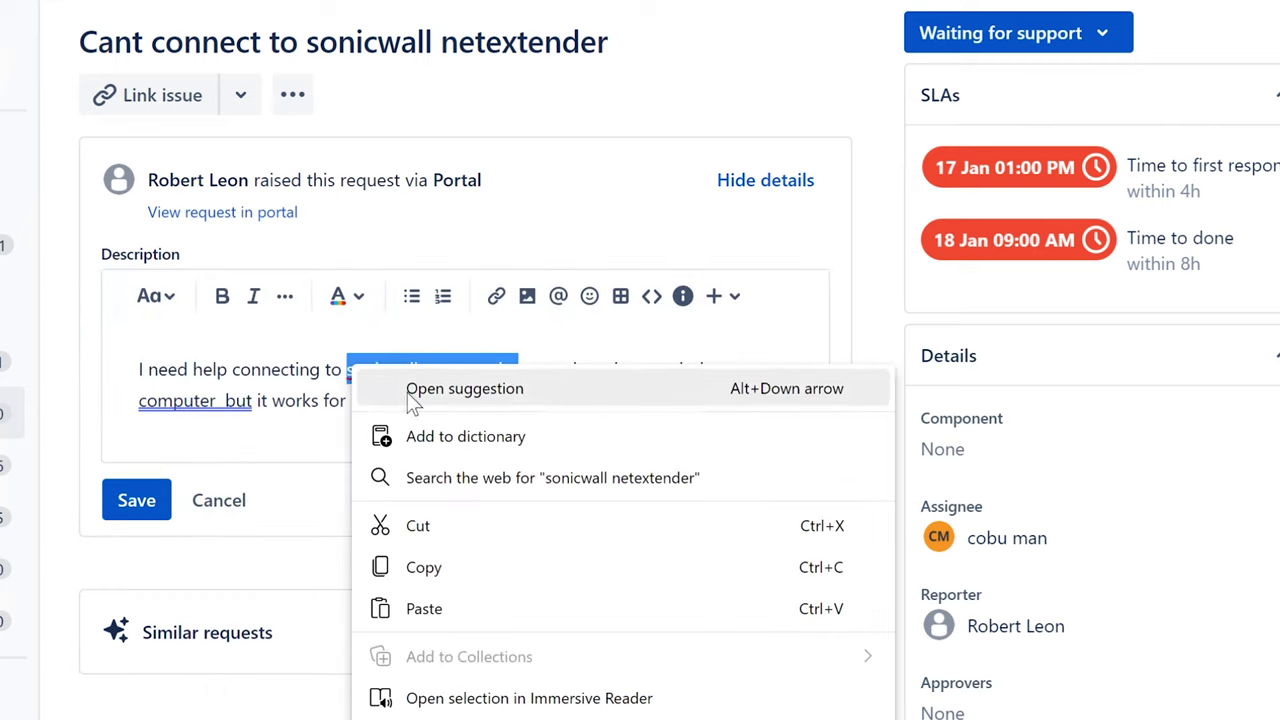
left_click(468, 568)
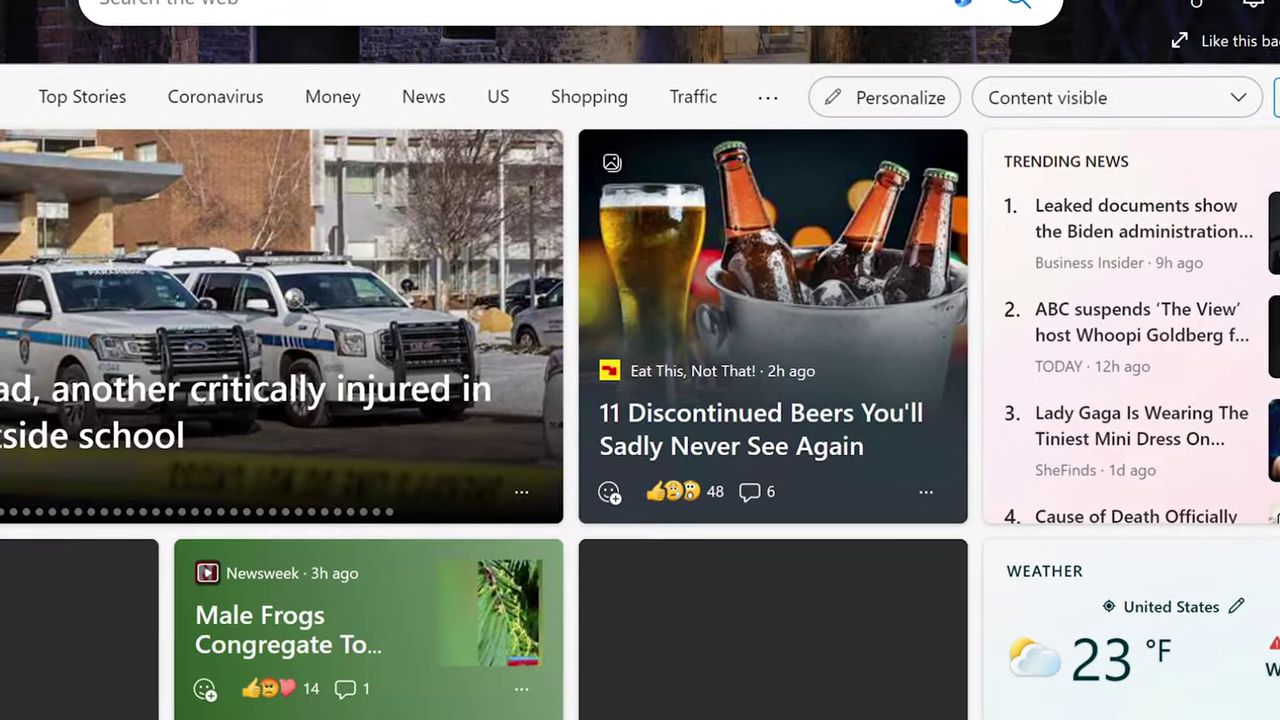
Step: Open Google in the browser, search for "sonicwall netextender" and open SonicWall's VPN Clients result
type("google")
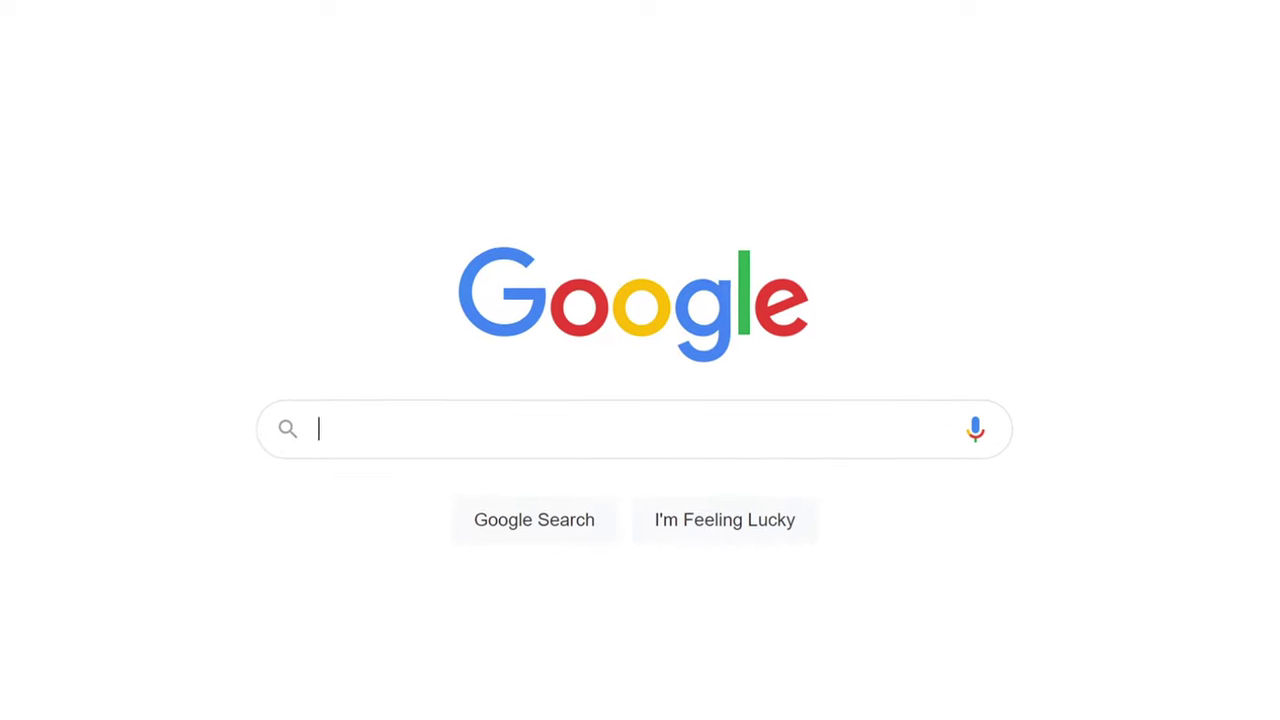
key("ctrl+v")
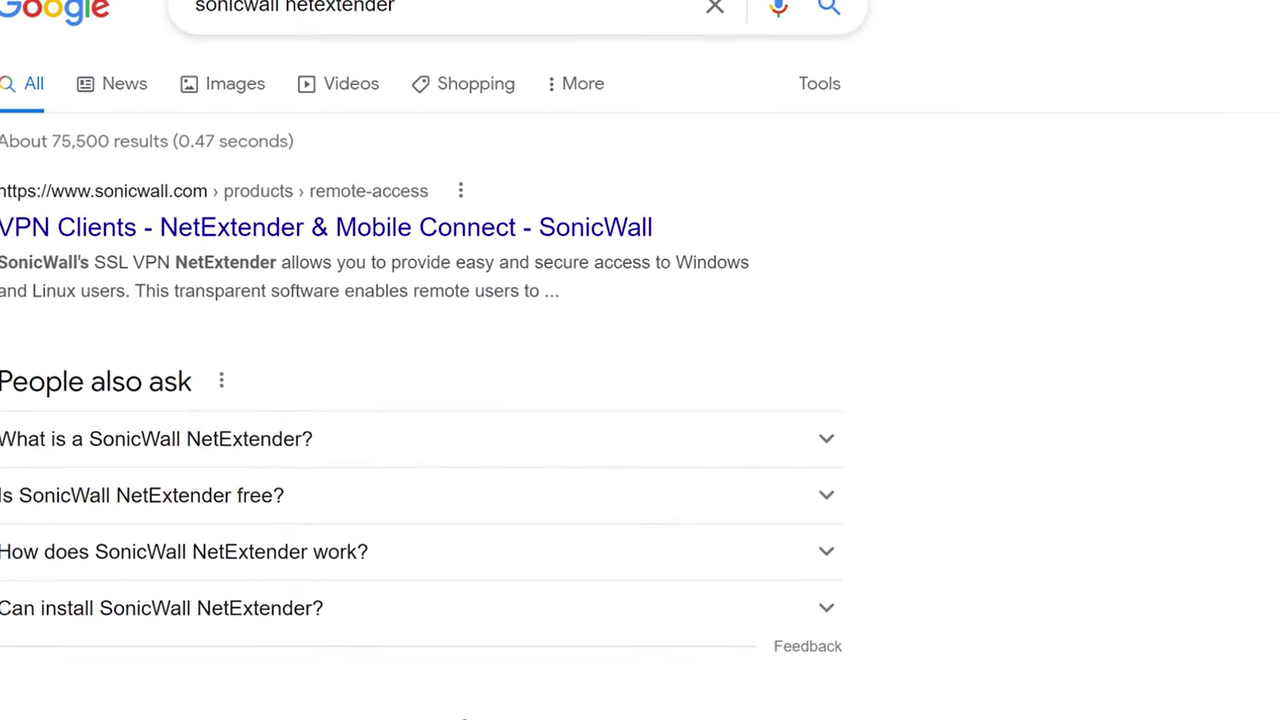
scroll(534, 231, "down", 4)
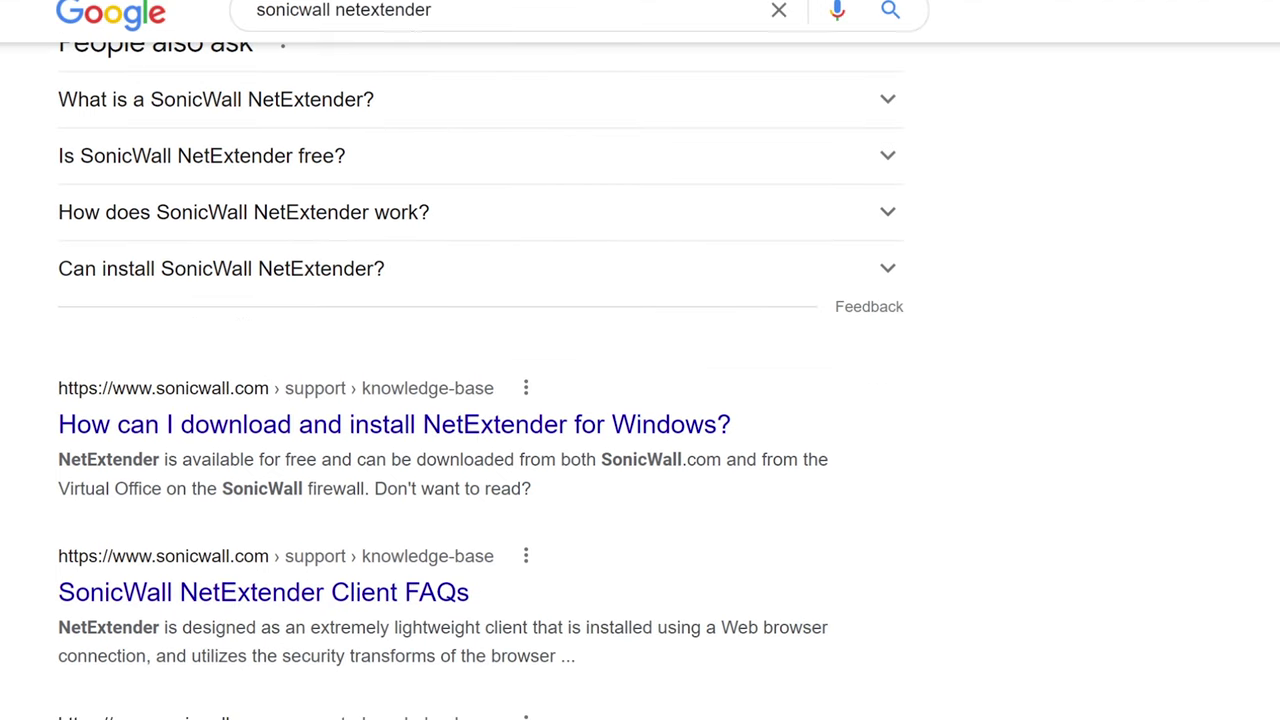
scroll(340, 275, "up", 4)
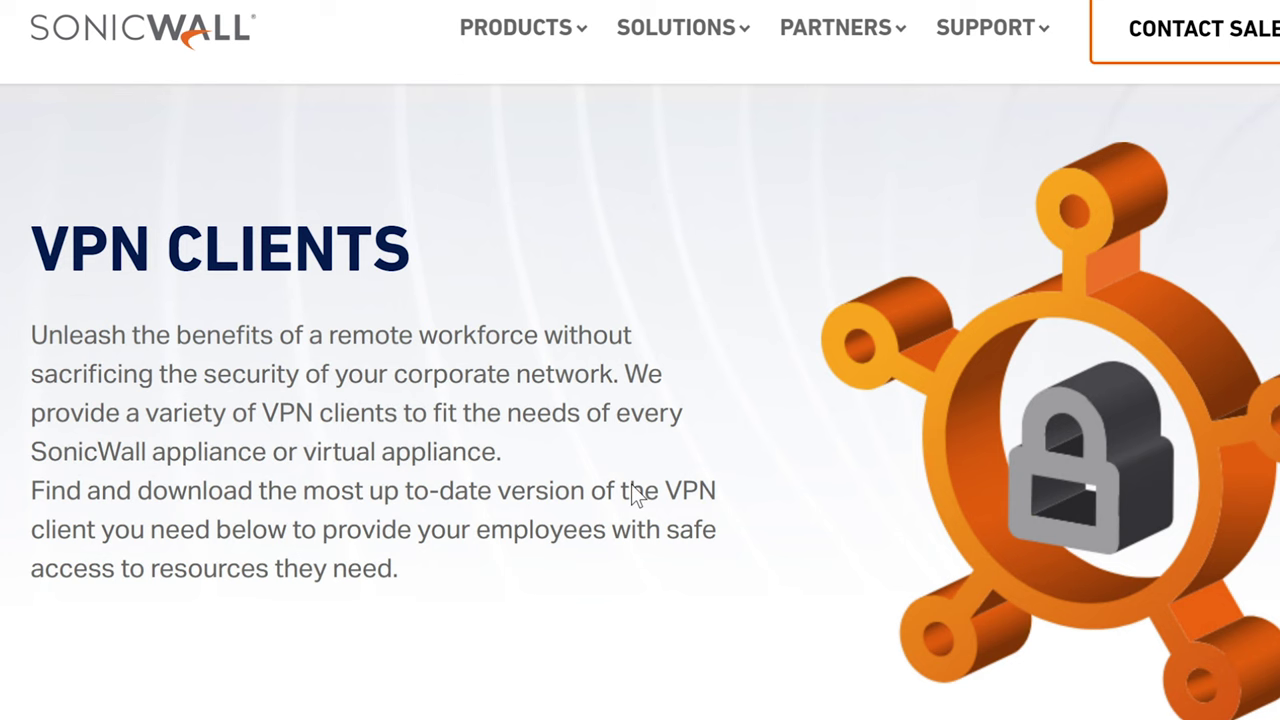
Step: Examine the NetExtender section of the SonicWall VPN Clients page for what the software does and how it gives remote access
scroll(631, 484, "down", 5)
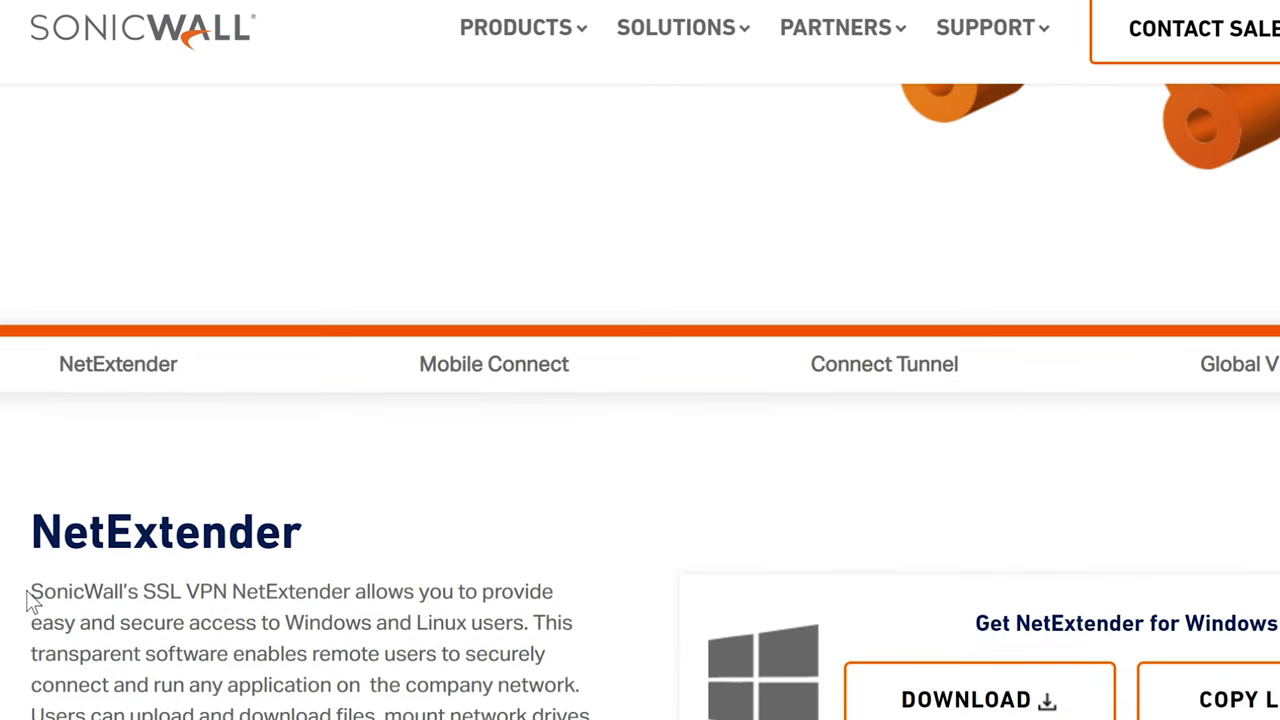
left_click_drag(28, 592, 605, 695)
left_click(543, 628)
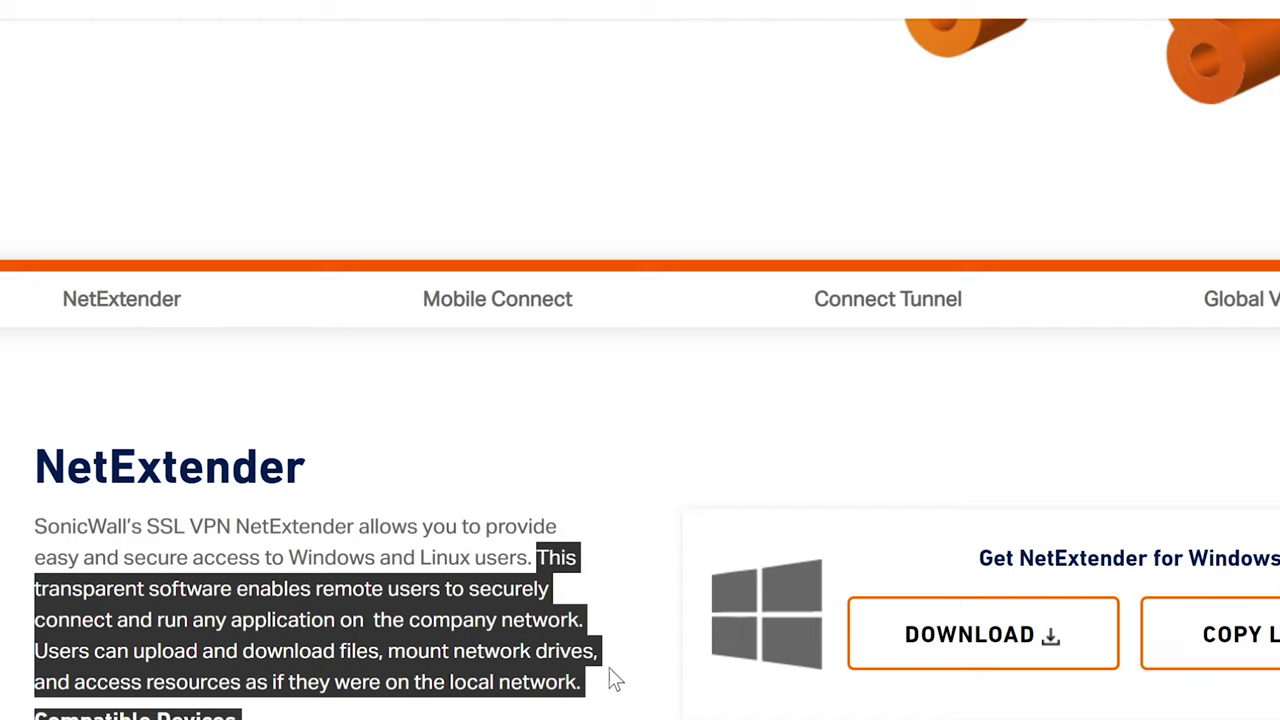
left_click_drag(610, 678, 592, 686)
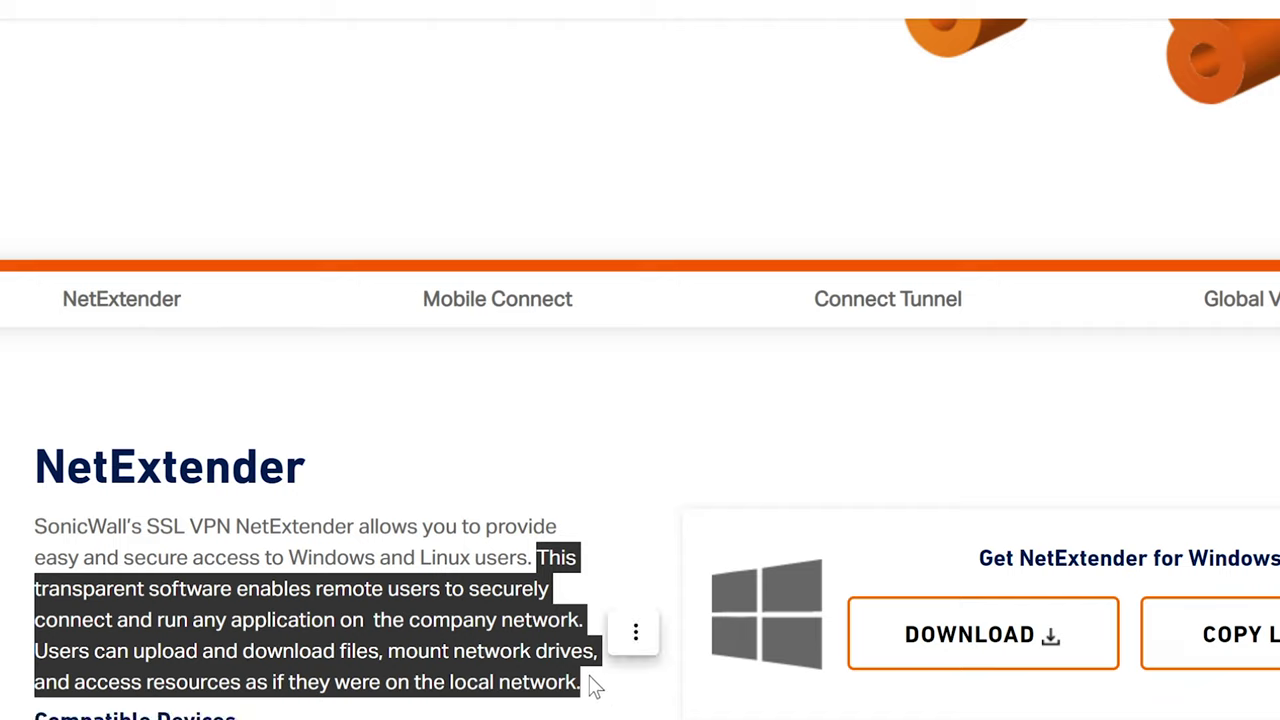
left_click(476, 636)
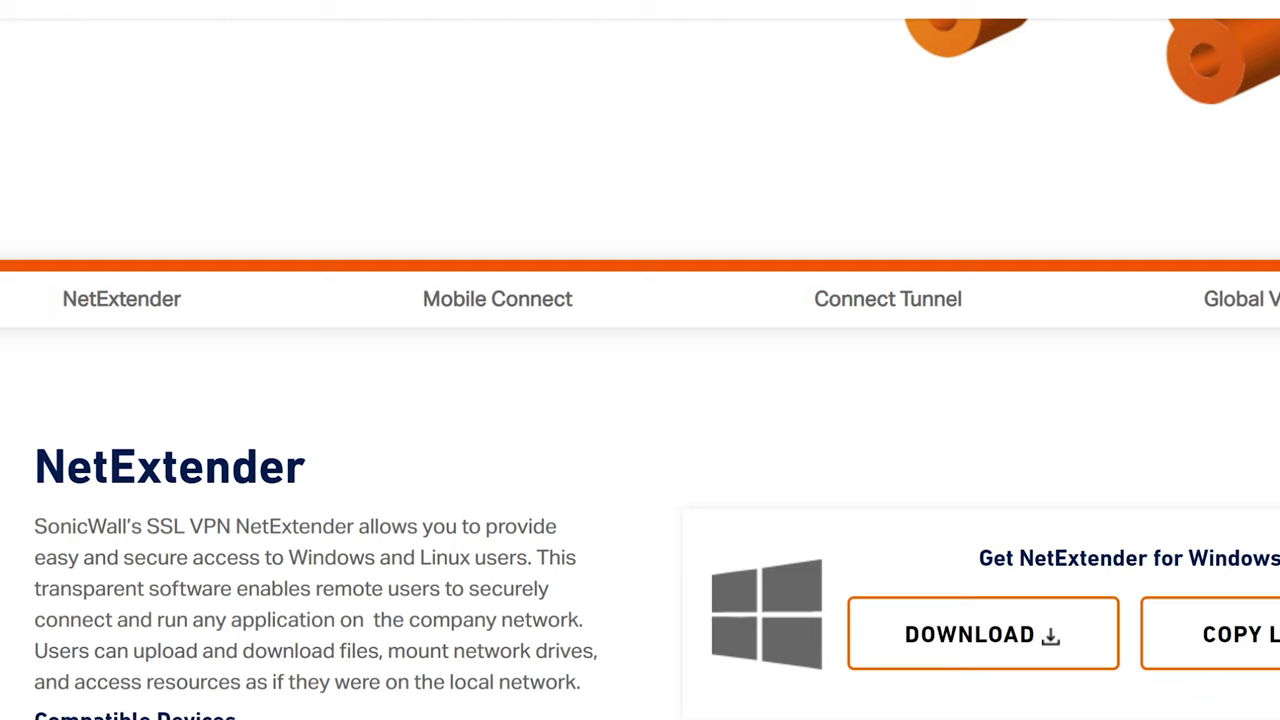
left_click_drag(23, 526, 232, 533)
left_click(287, 558)
left_click_drag(536, 557, 557, 589)
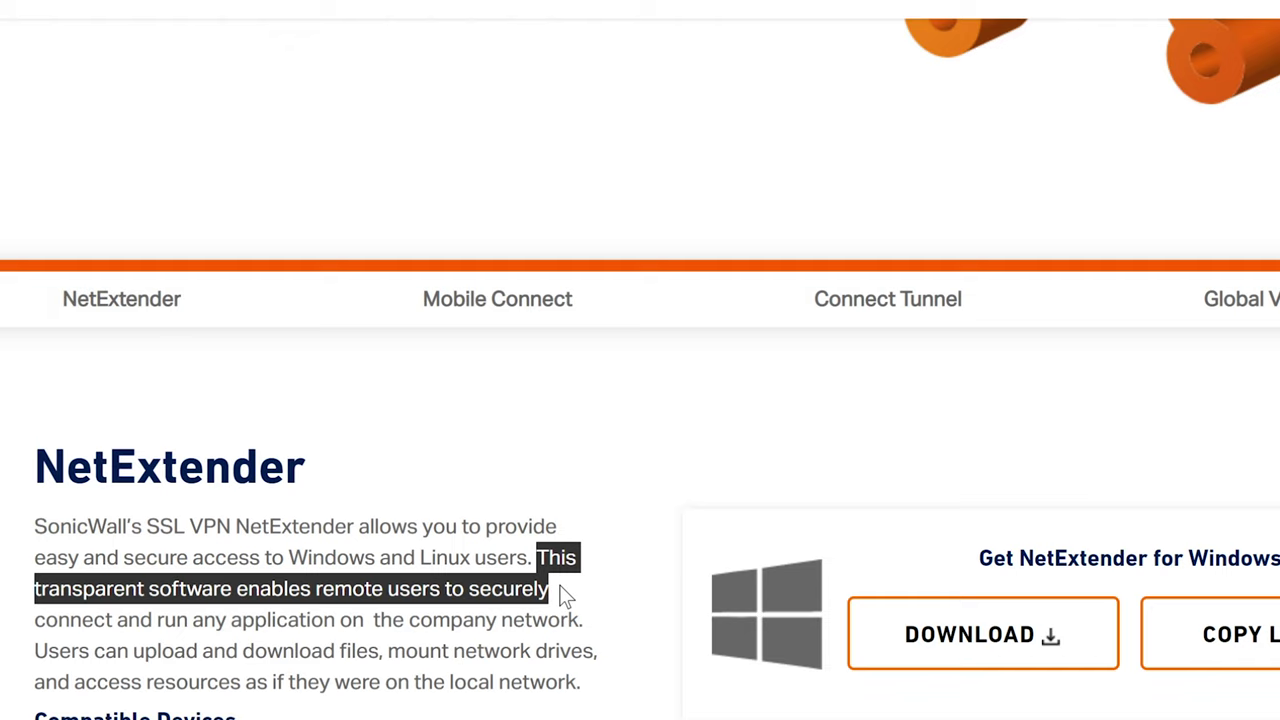
left_click_drag(562, 593, 588, 620)
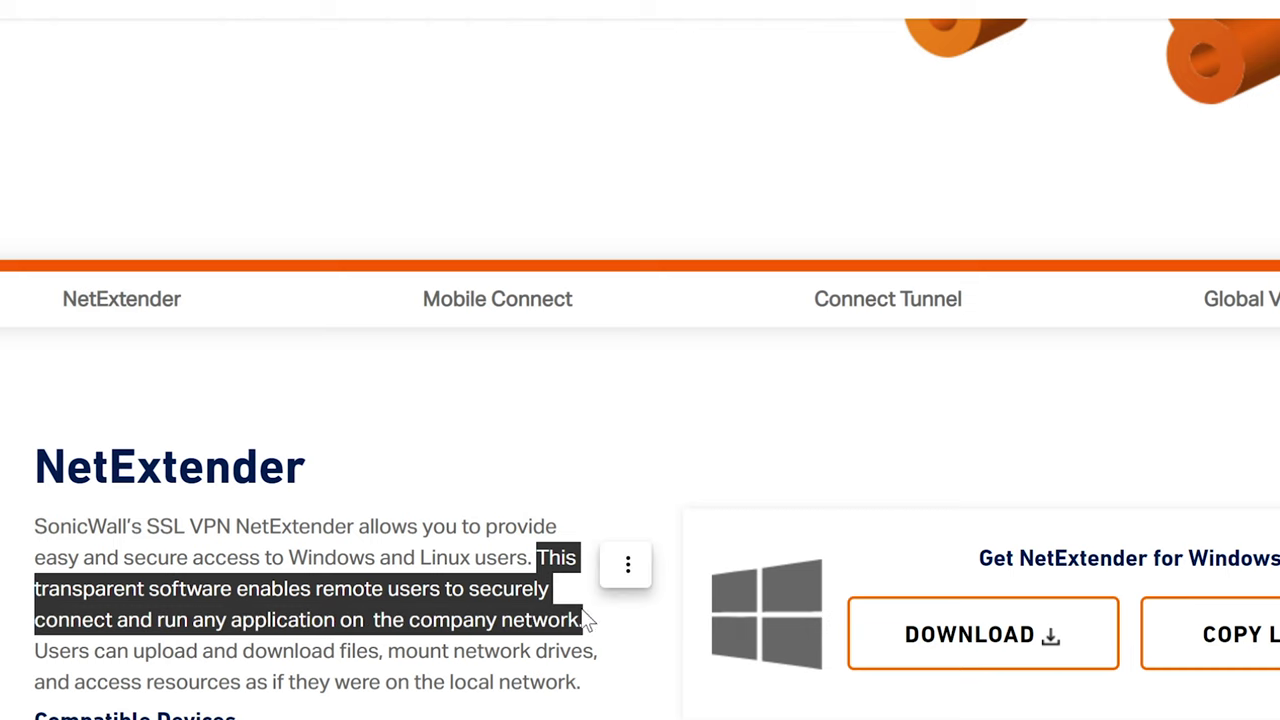
left_click(445, 642)
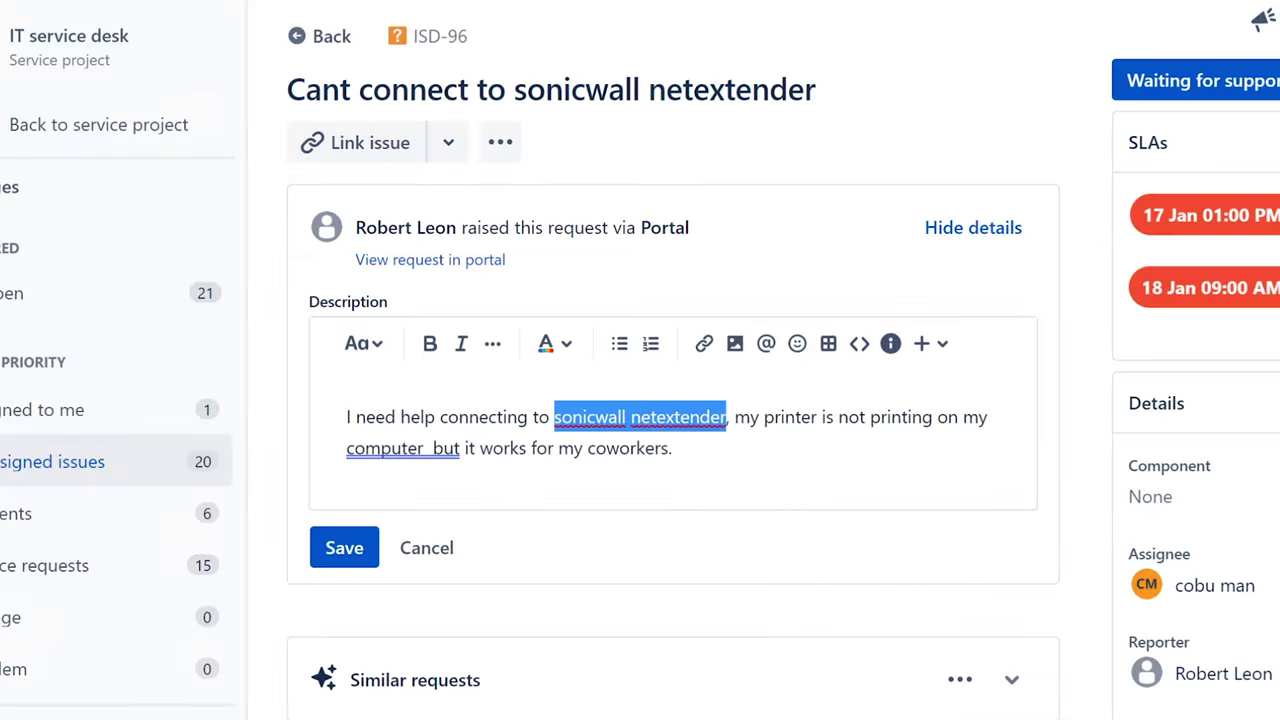
Step: Start a customer reply introducing the technician with PC support and stating "I have your ticket about netextender and Printer issue."
left_click(764, 417)
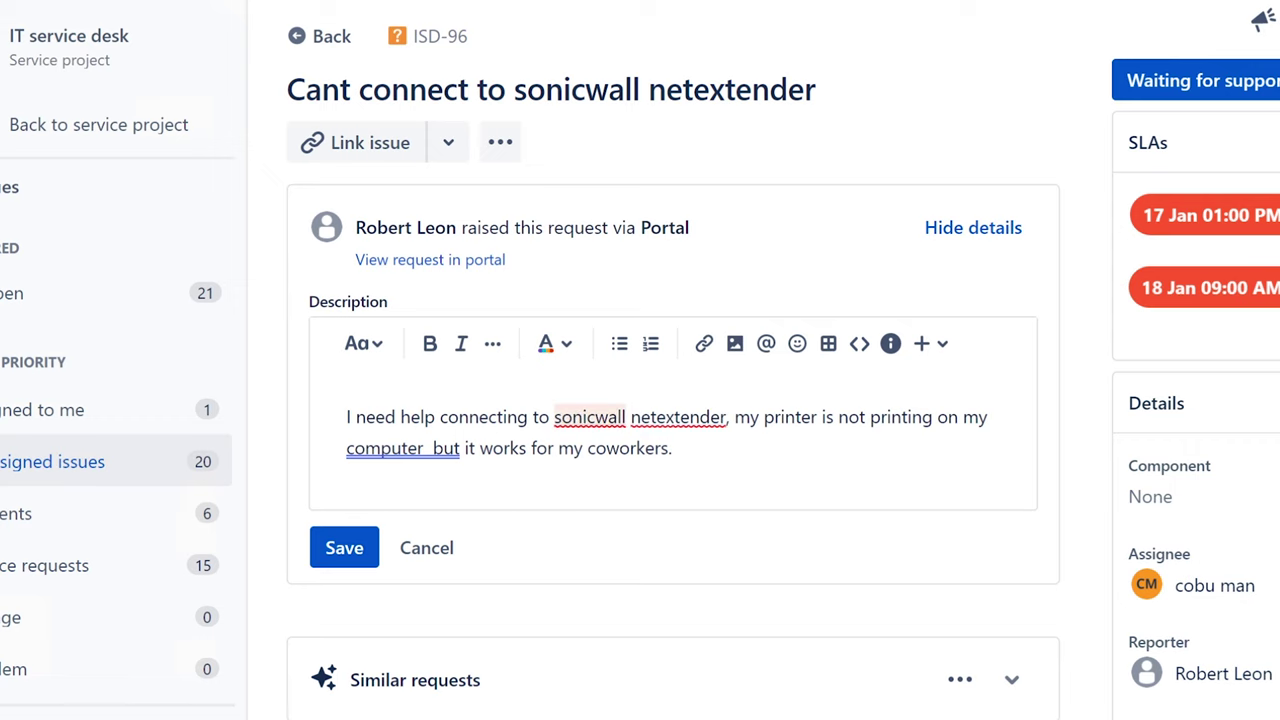
left_click_drag(554, 417, 727, 417)
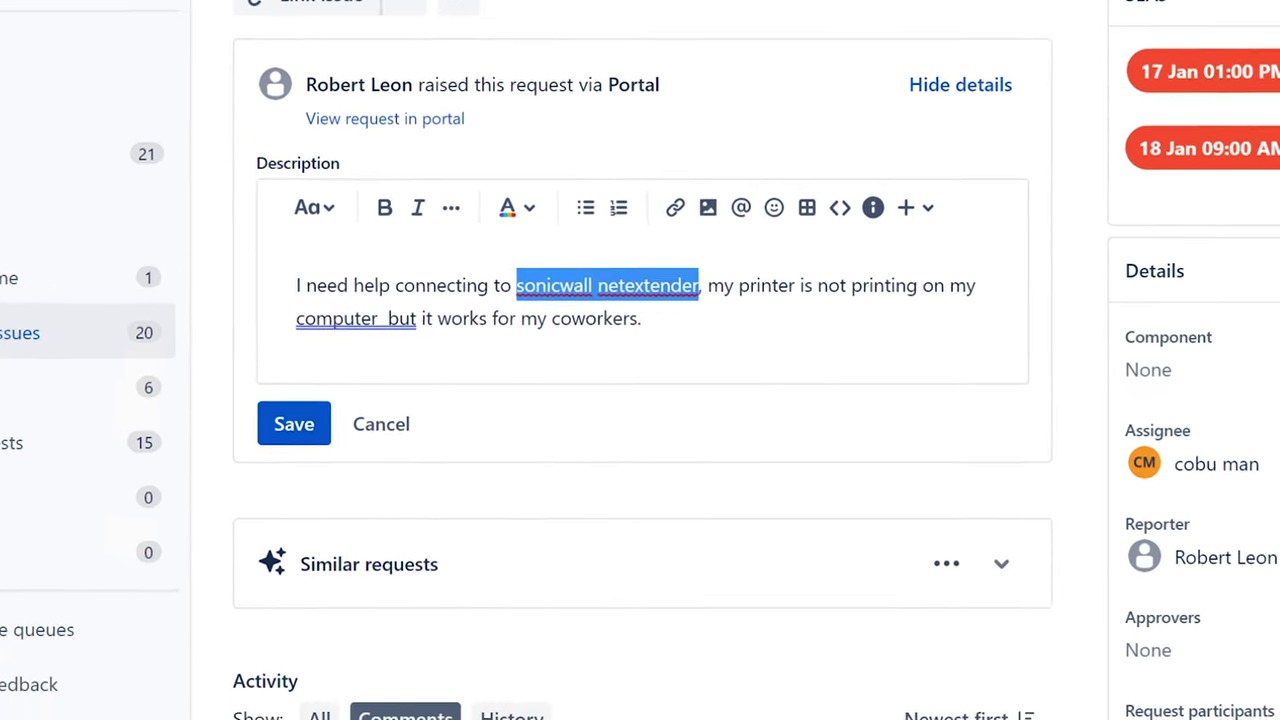
left_click(523, 693)
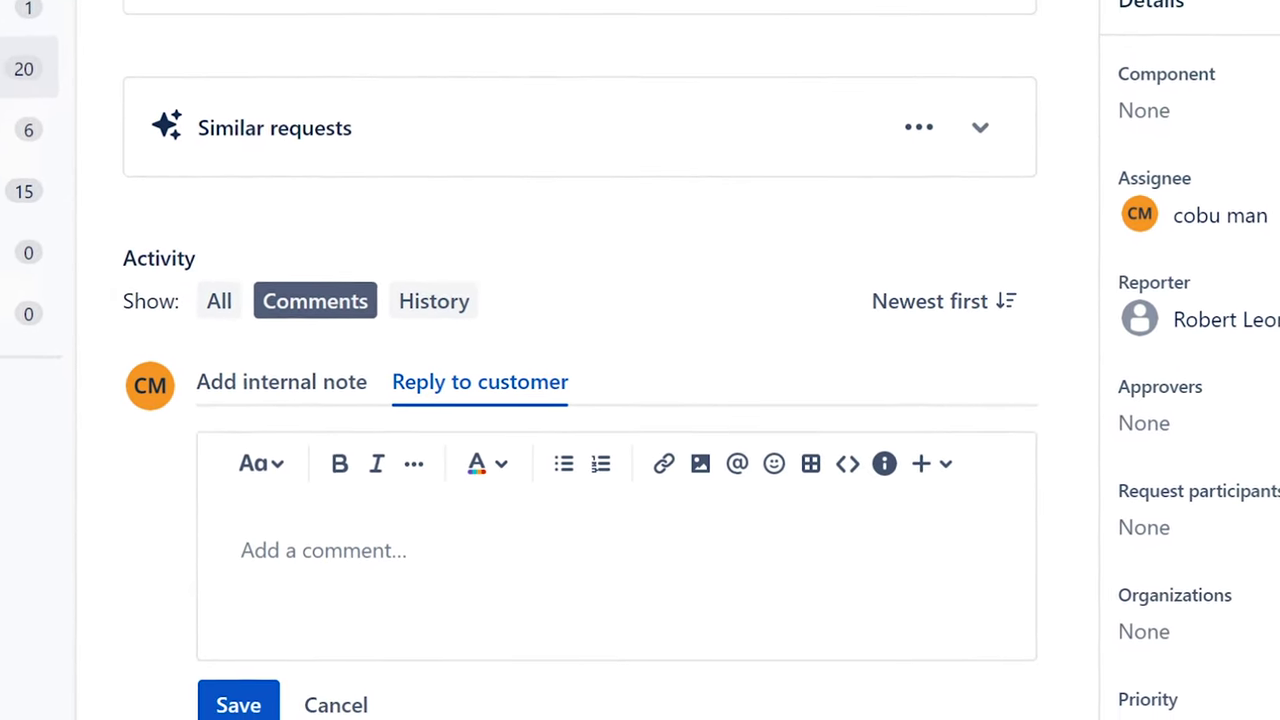
type("Hello,")
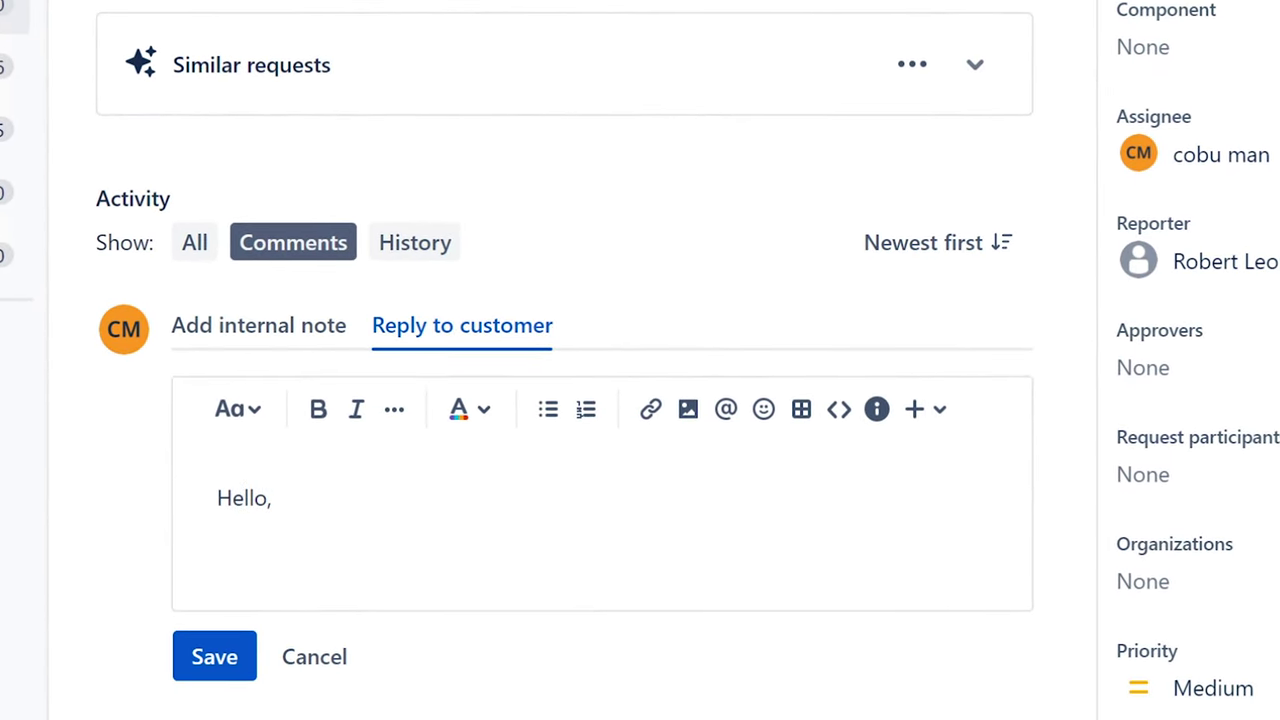
type(" this is Ervin with PC su")
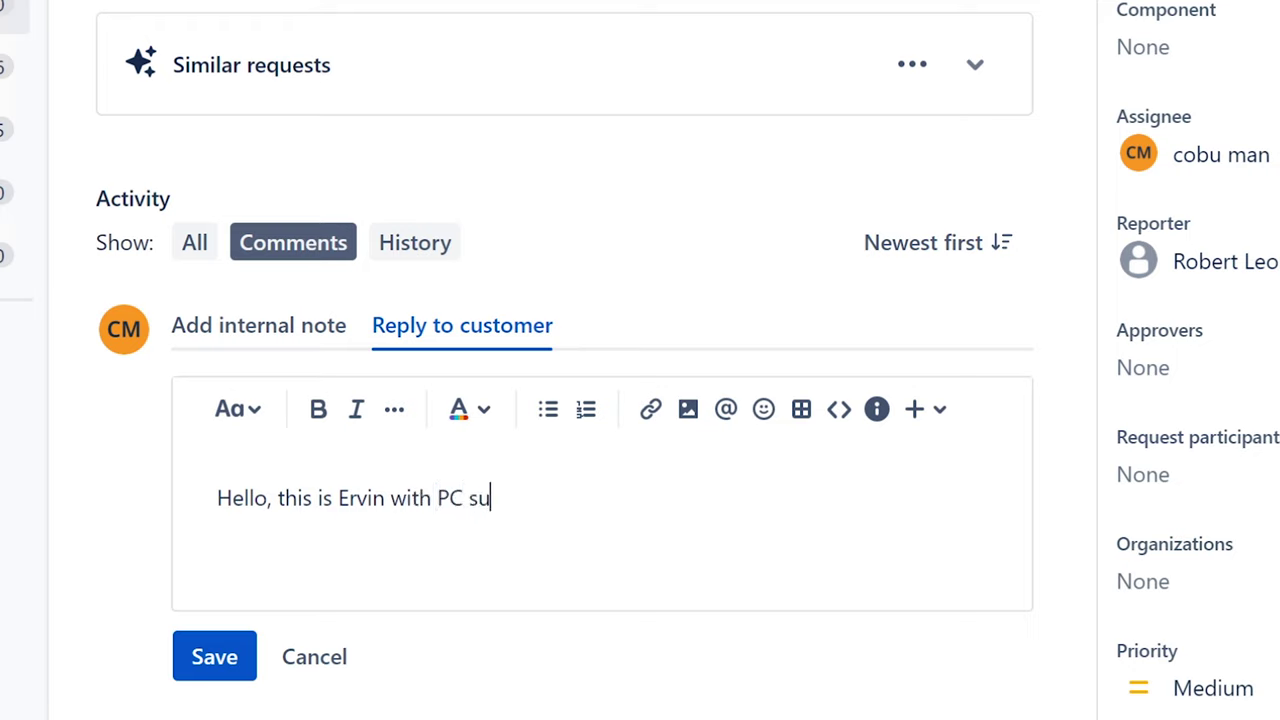
type("pport. I have your t")
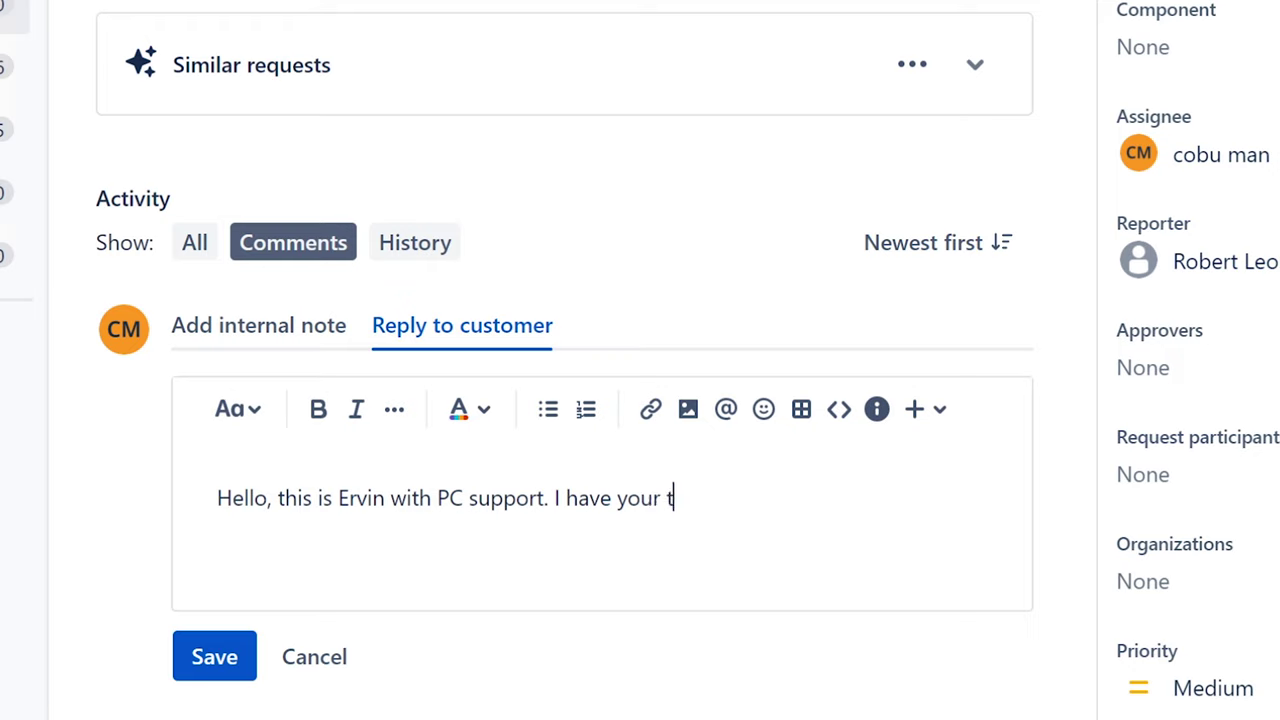
type("icket about net")
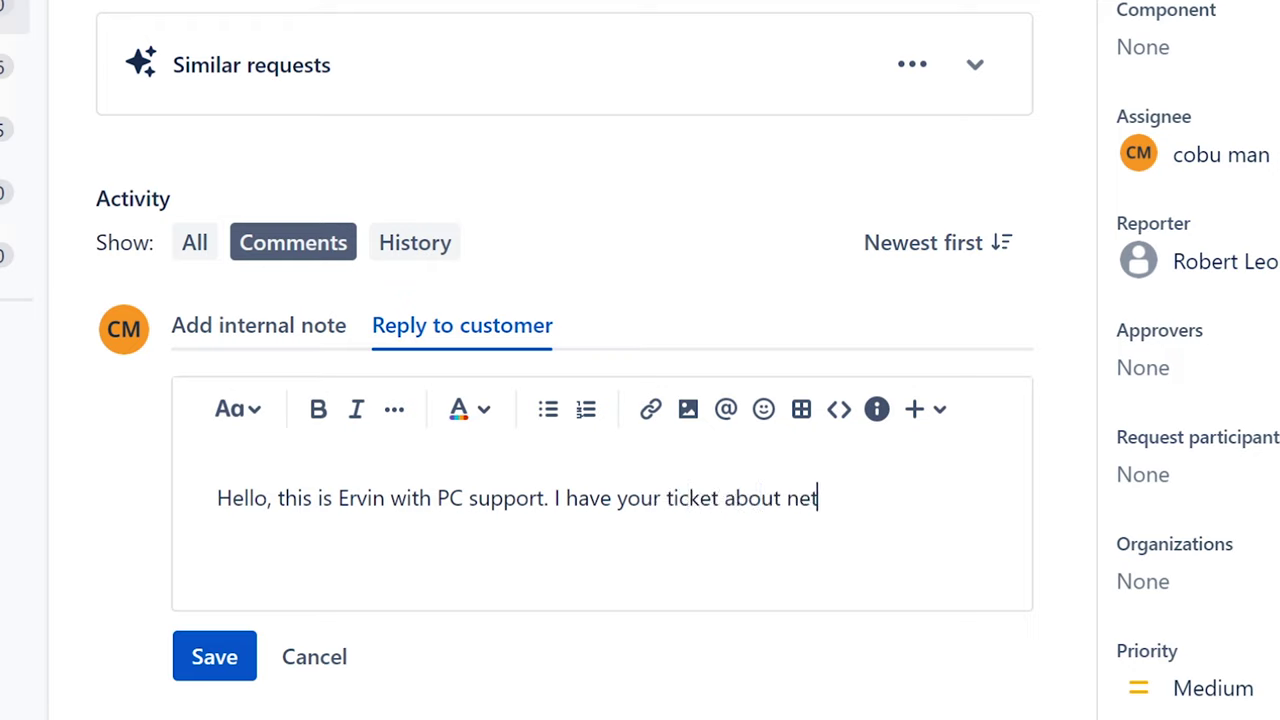
type("extended")
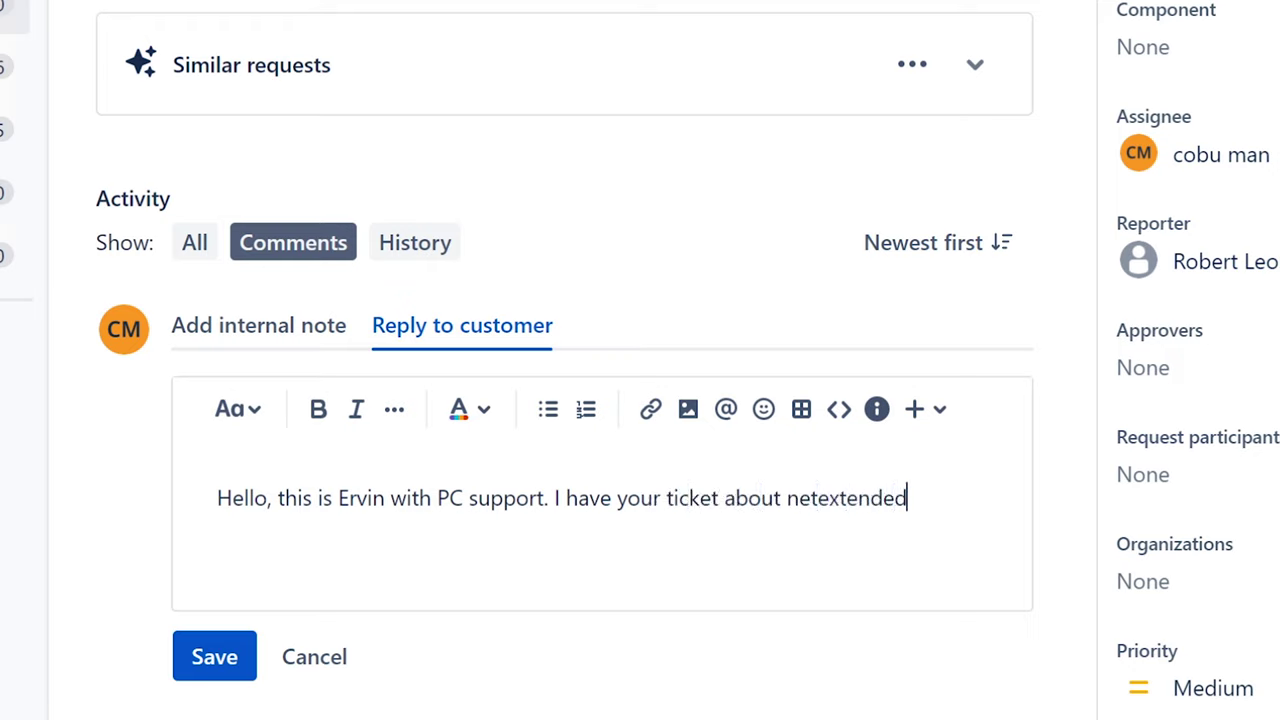
key("BackSpace")
key("BackSpace")
type("r and ")
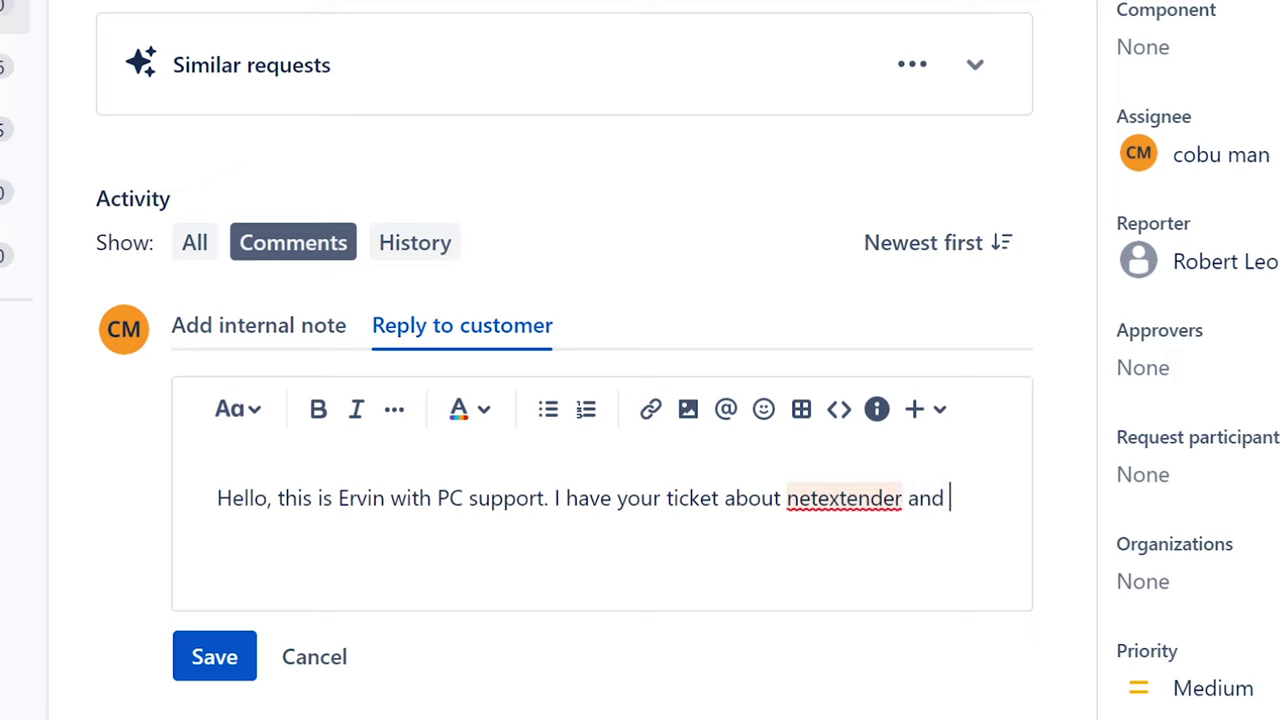
type("Printer issue. ")
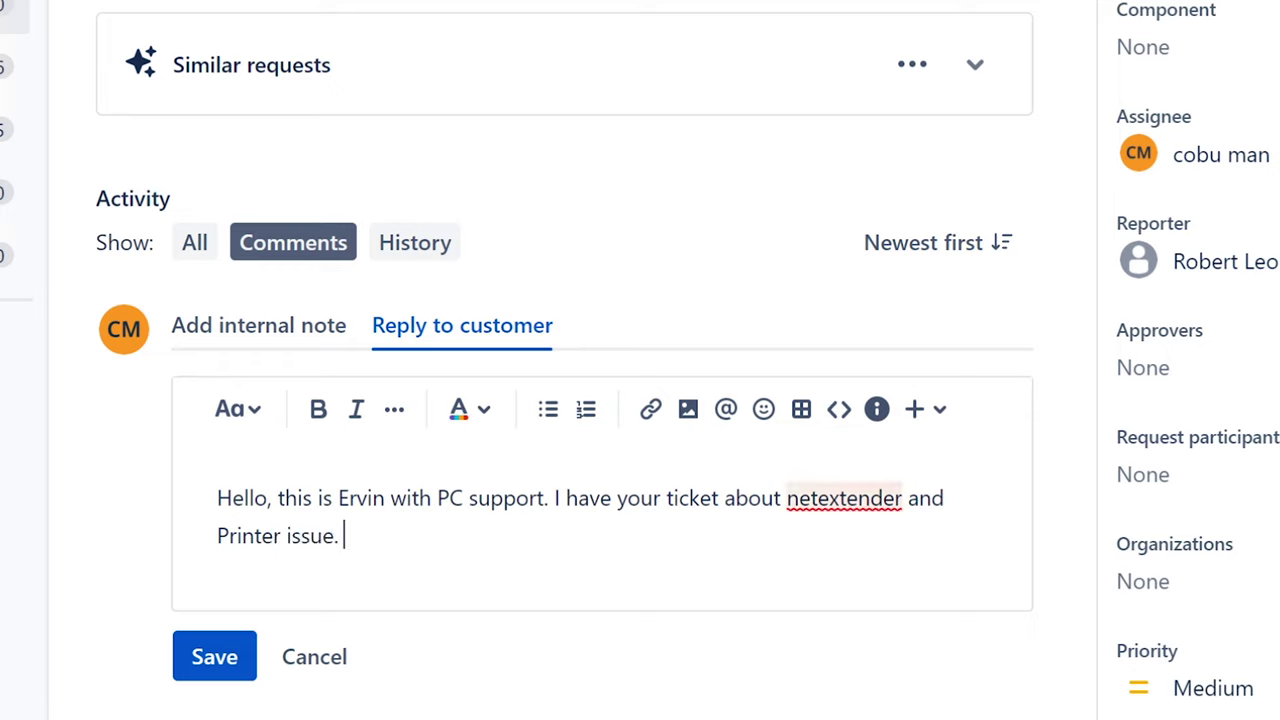
Step: Add the question "Can you please provide any error messages you get when using Sonicwall Netextender?" to the reply
type("can")
key("BackSpace")
key("BackSpace")
key("BackSpace")
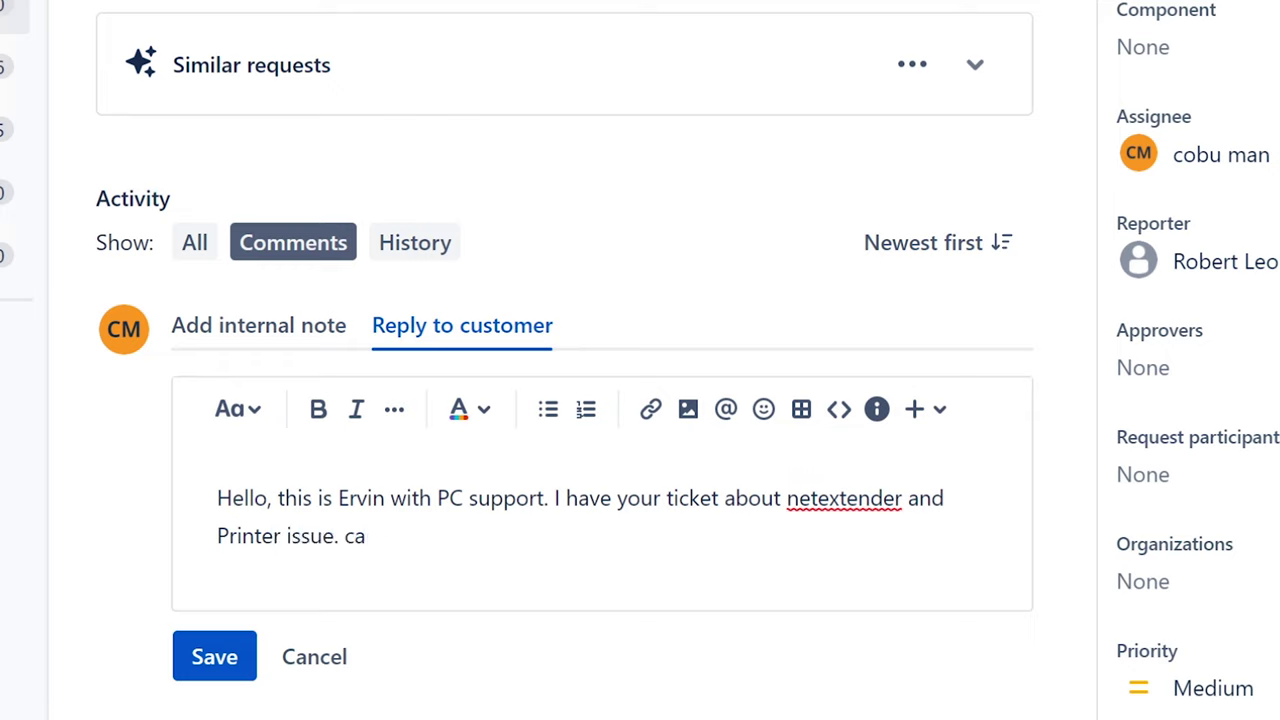
type("Can you plea")
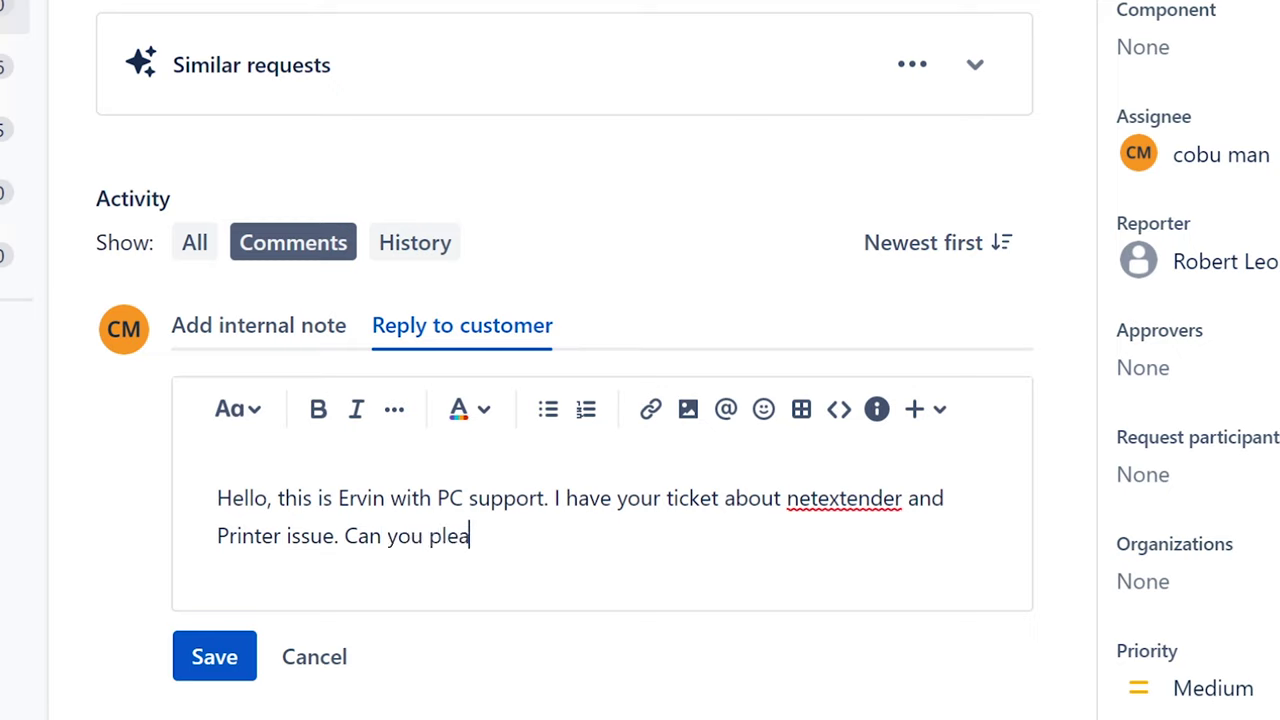
type("se rpvo")
key("BackSpace")
key("BackSpace")
key("BackSpace")
key("BackSpace")
type("provide any ")
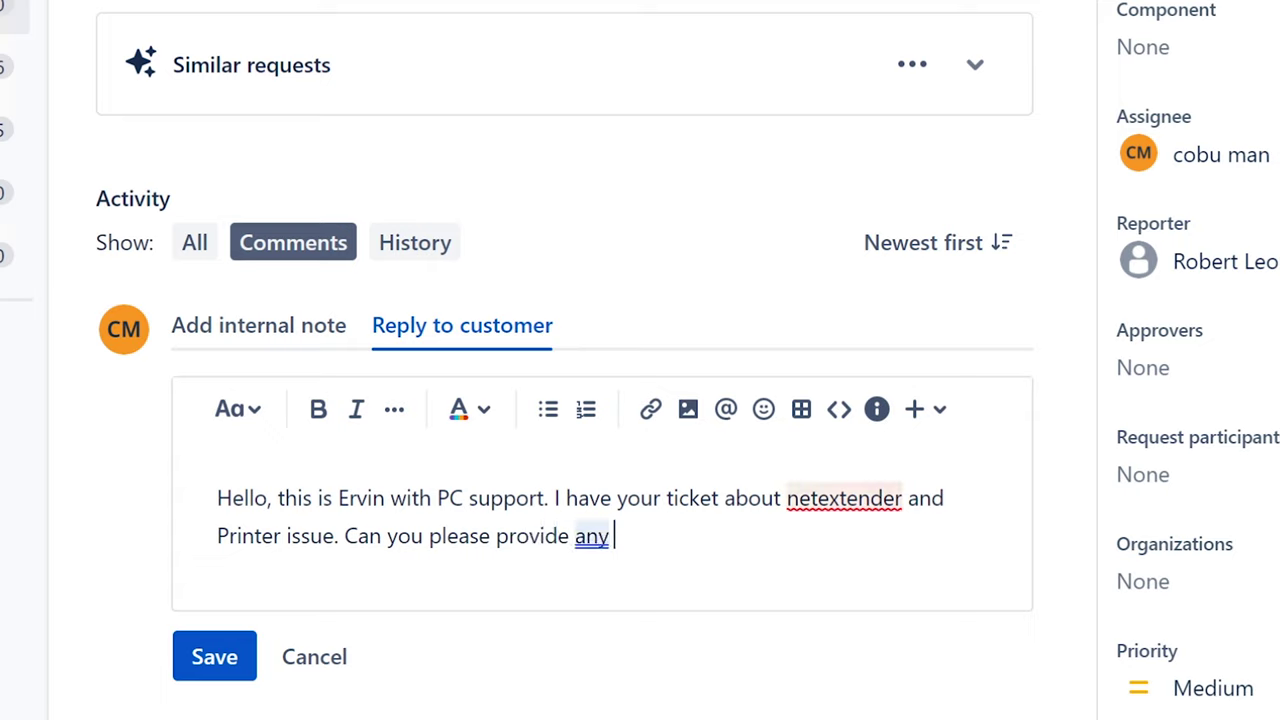
type("eer")
key("BackSpace")
key("BackSpace")
type("rror ")
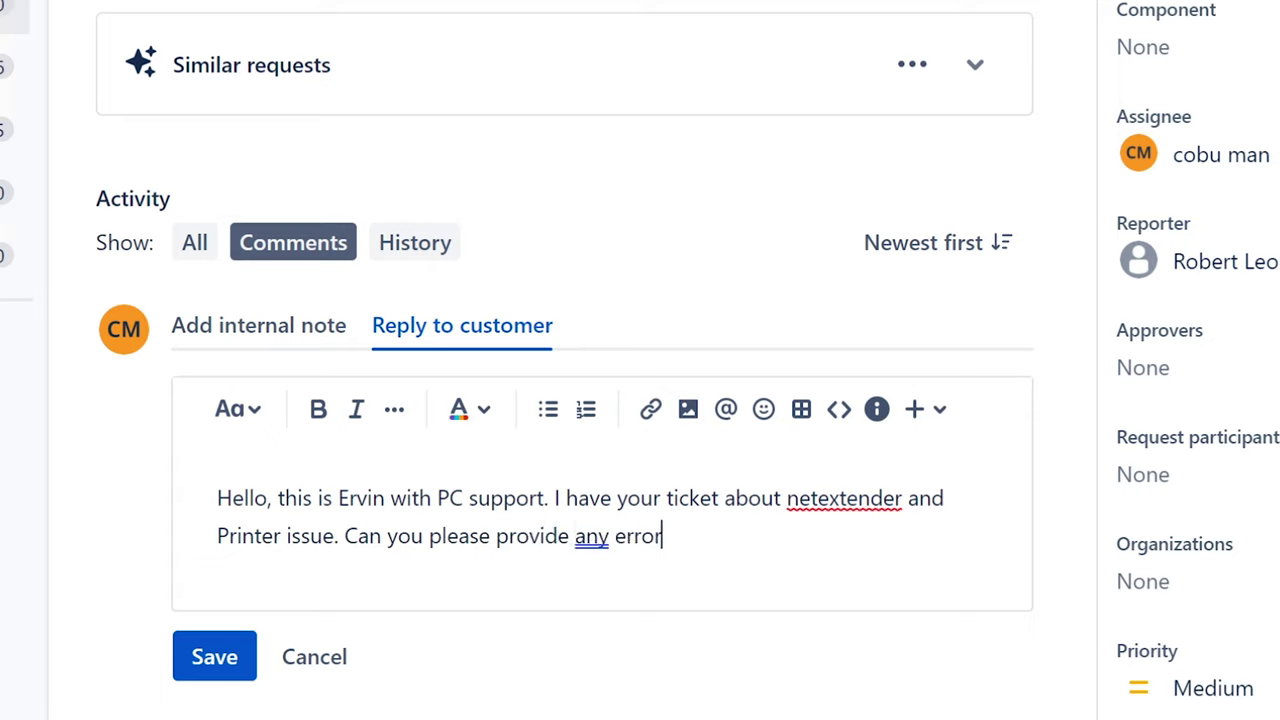
type("messages y")
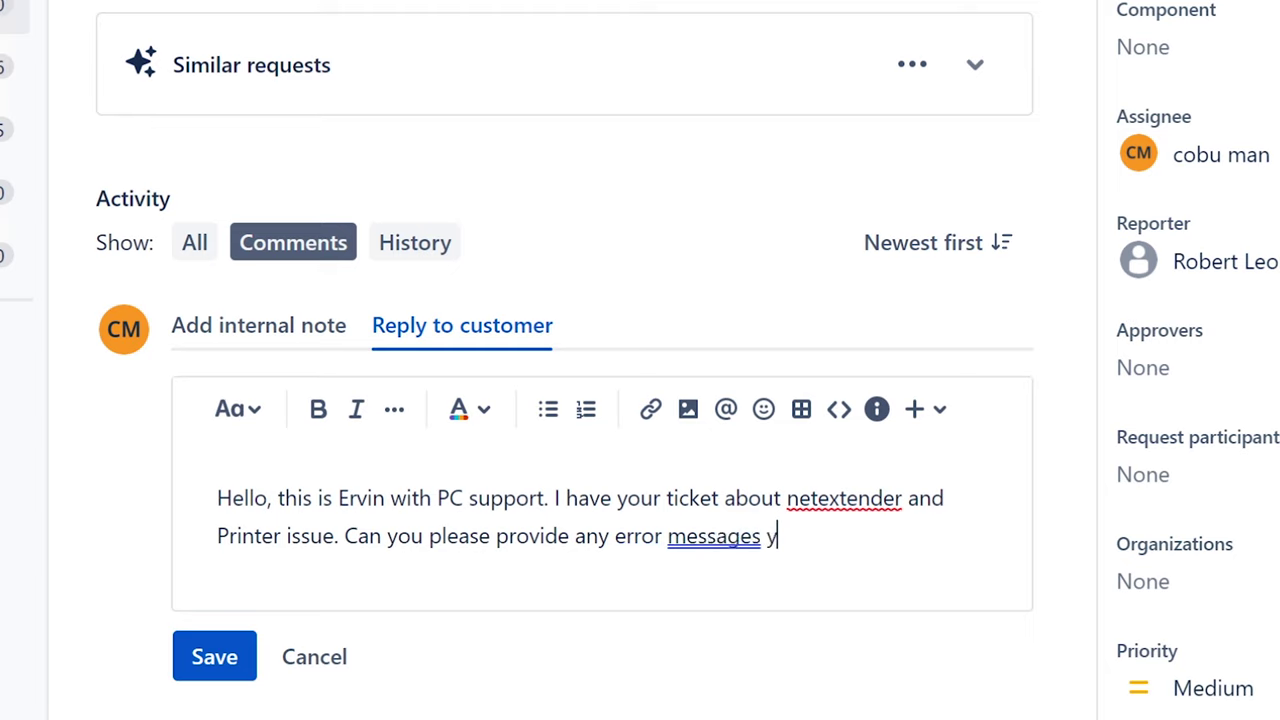
type("ou get when us")
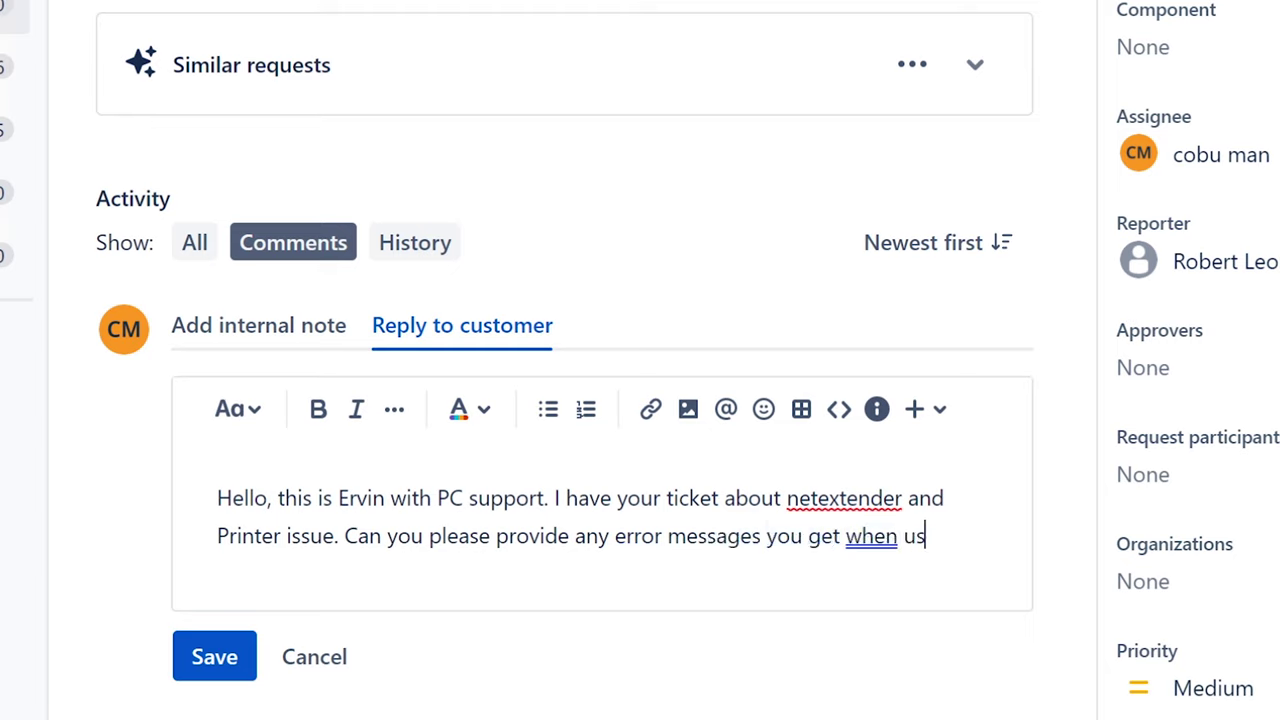
type("ing")
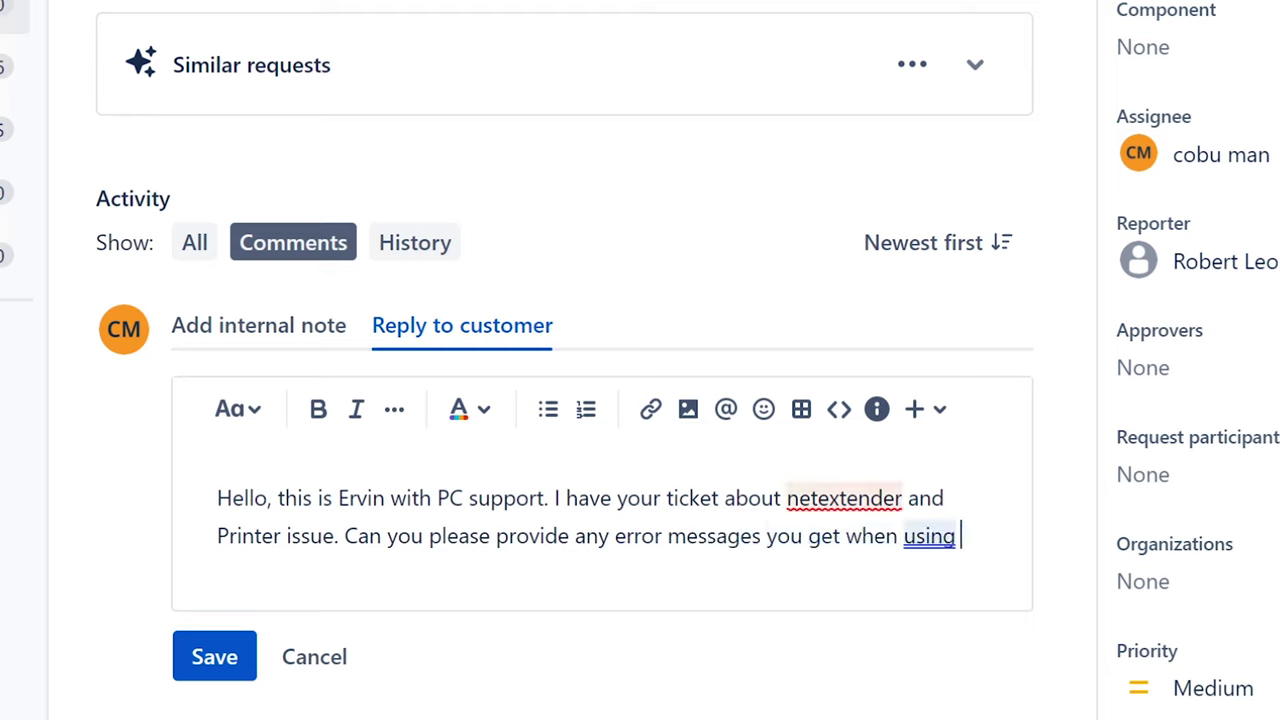
type(" Sonic")
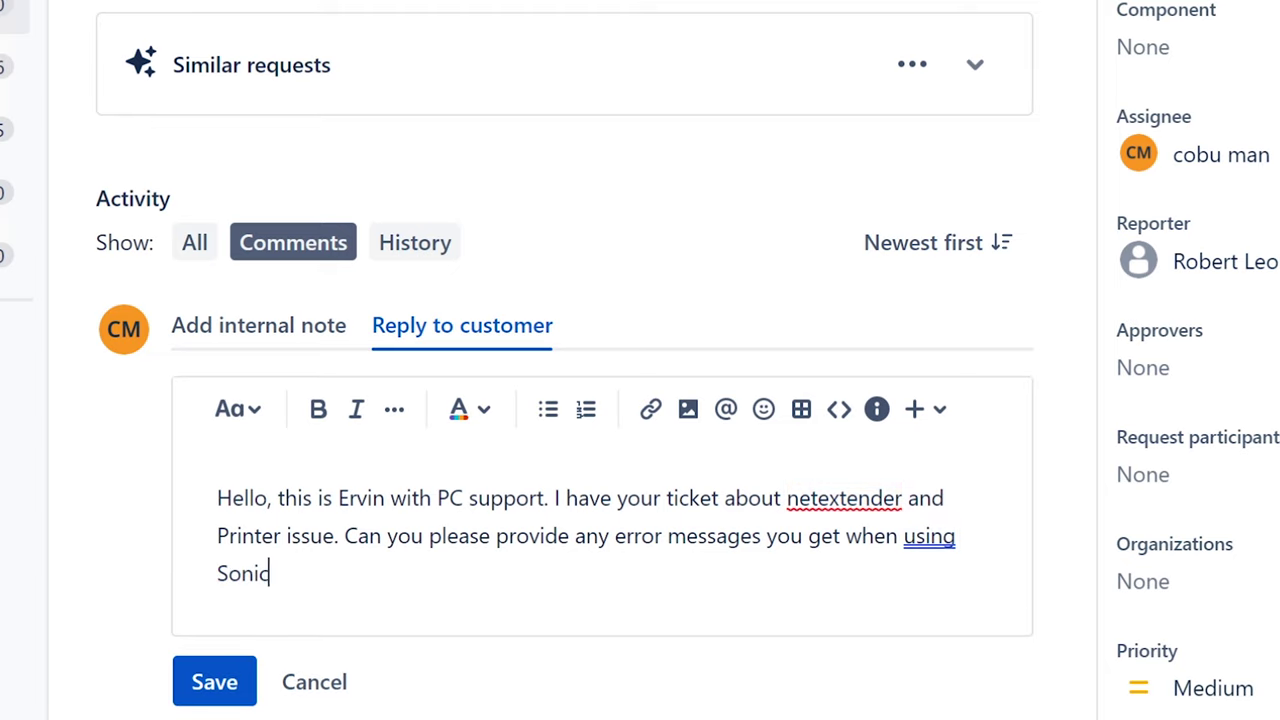
type("wall Ne")
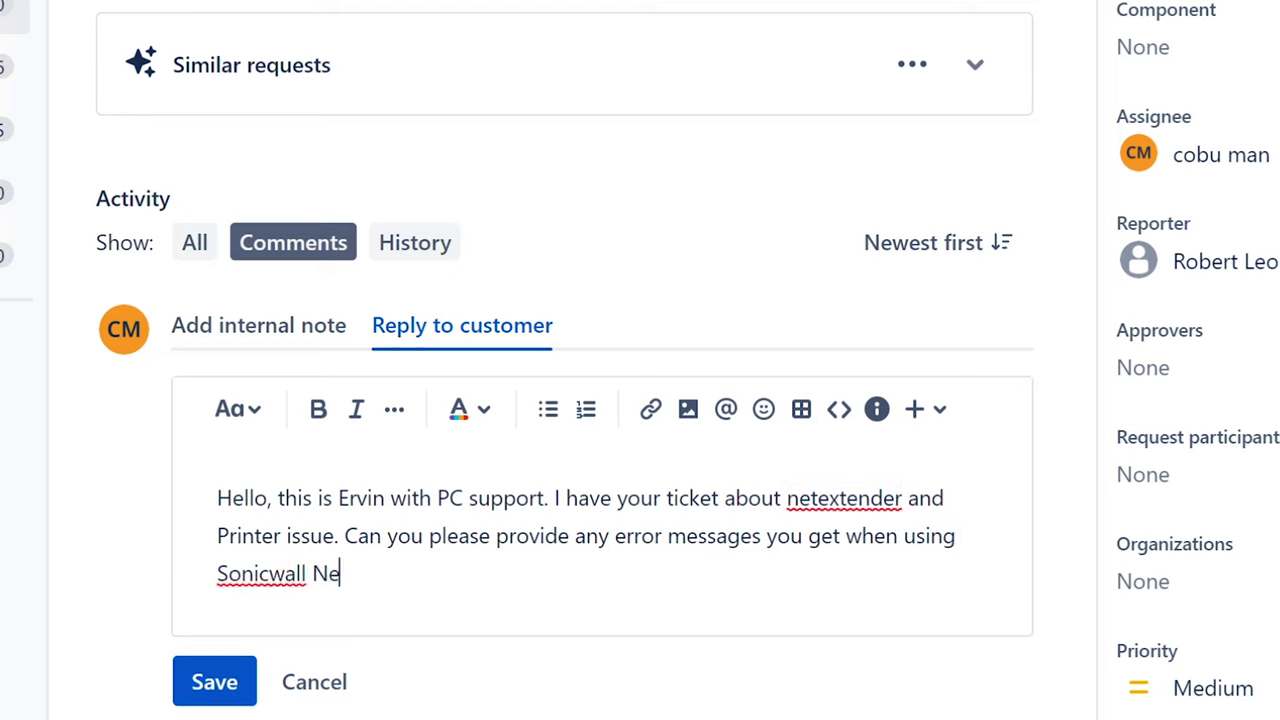
type("textener")
key("BackSpace")
key("BackSpace")
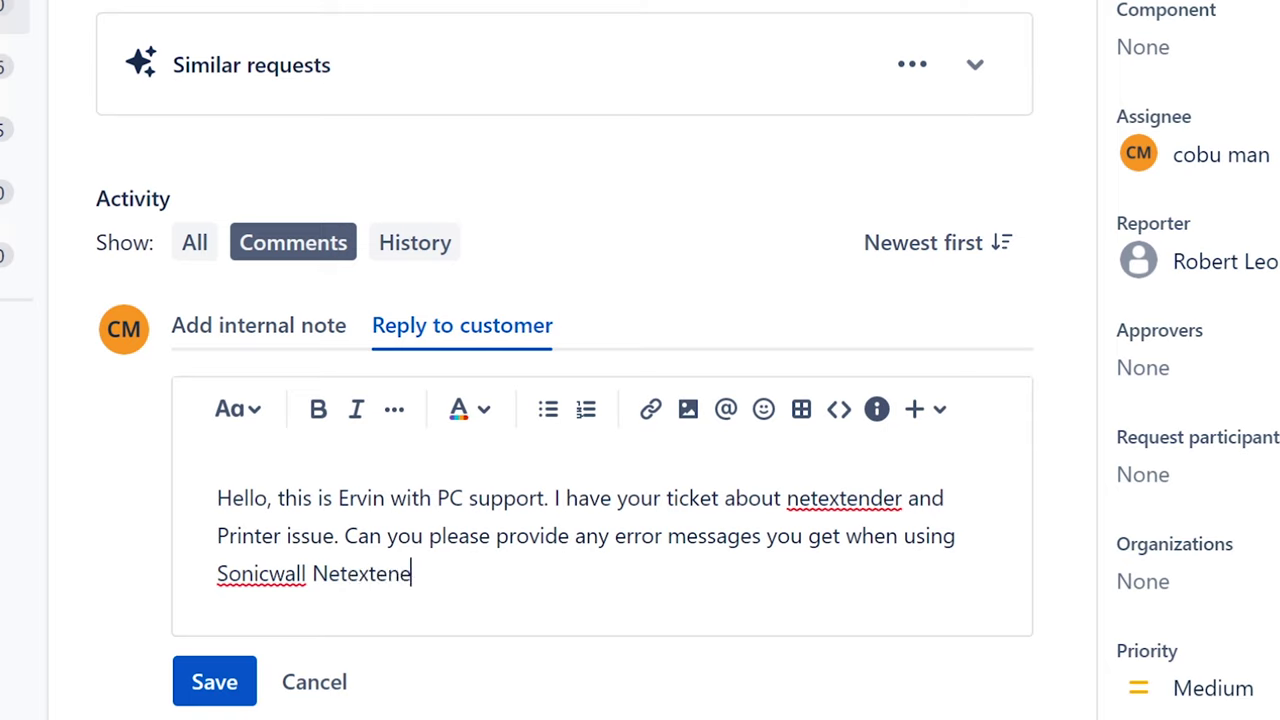
type("der?")
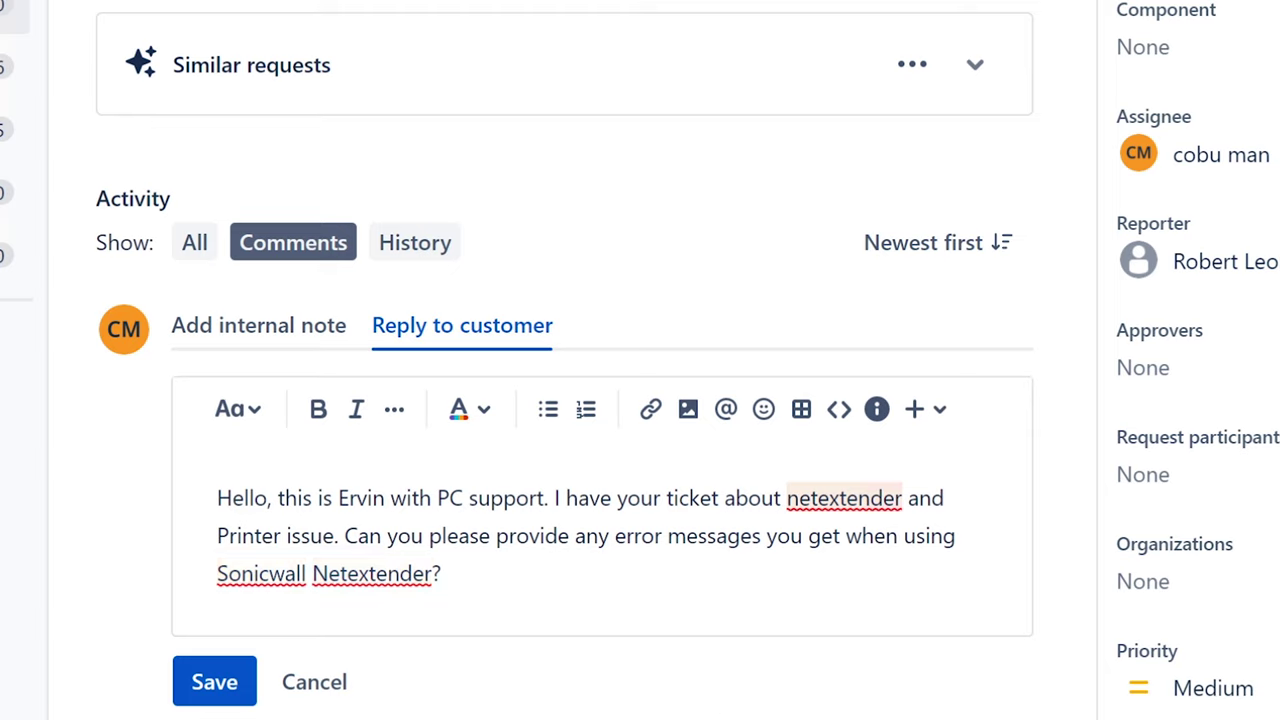
Step: Recheck the NetExtender description on SonicWall's VPN Clients page and save the reply to the customer on the Jira ticket
left_click(817, 498)
left_click(448, 573)
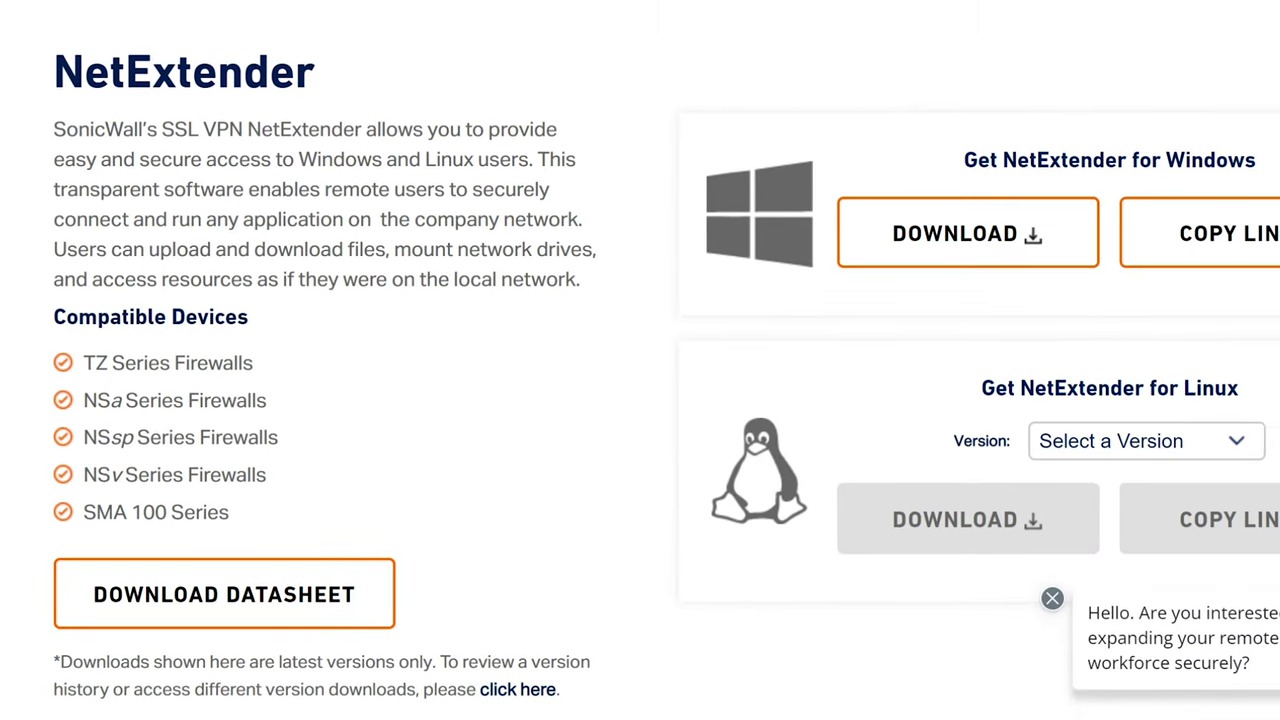
left_click_drag(161, 129, 200, 129)
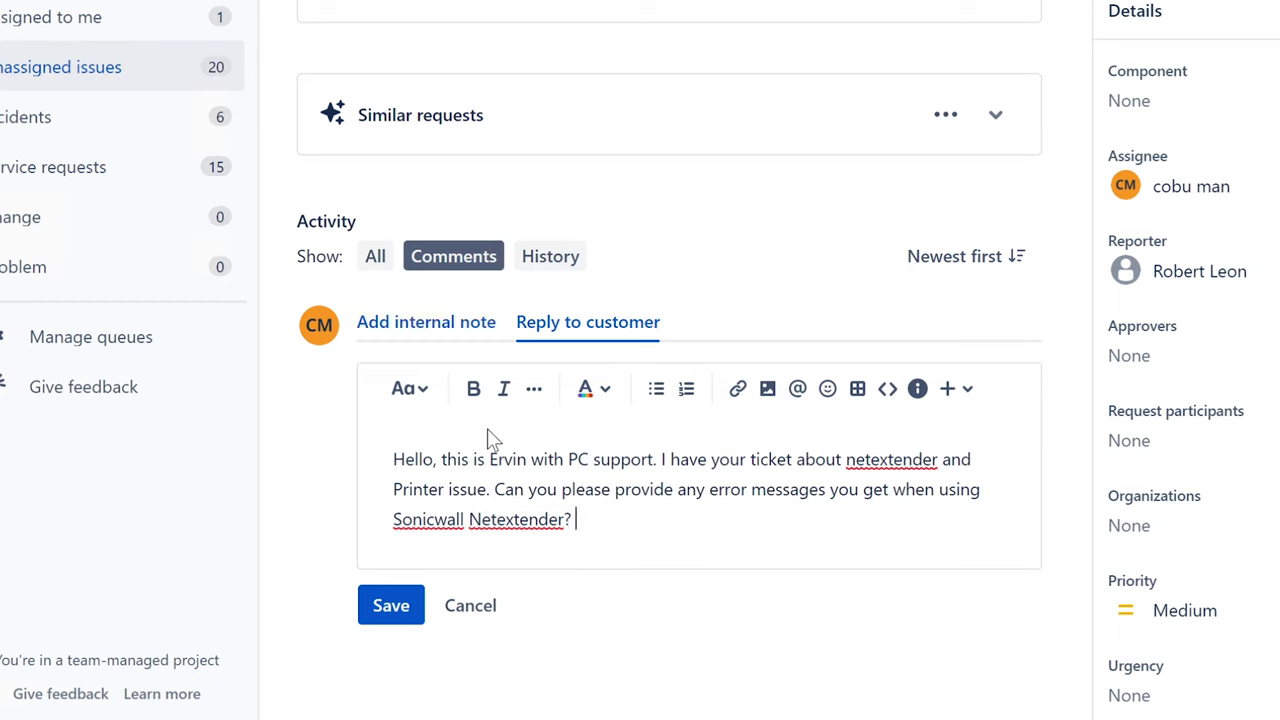
left_click(390, 607)
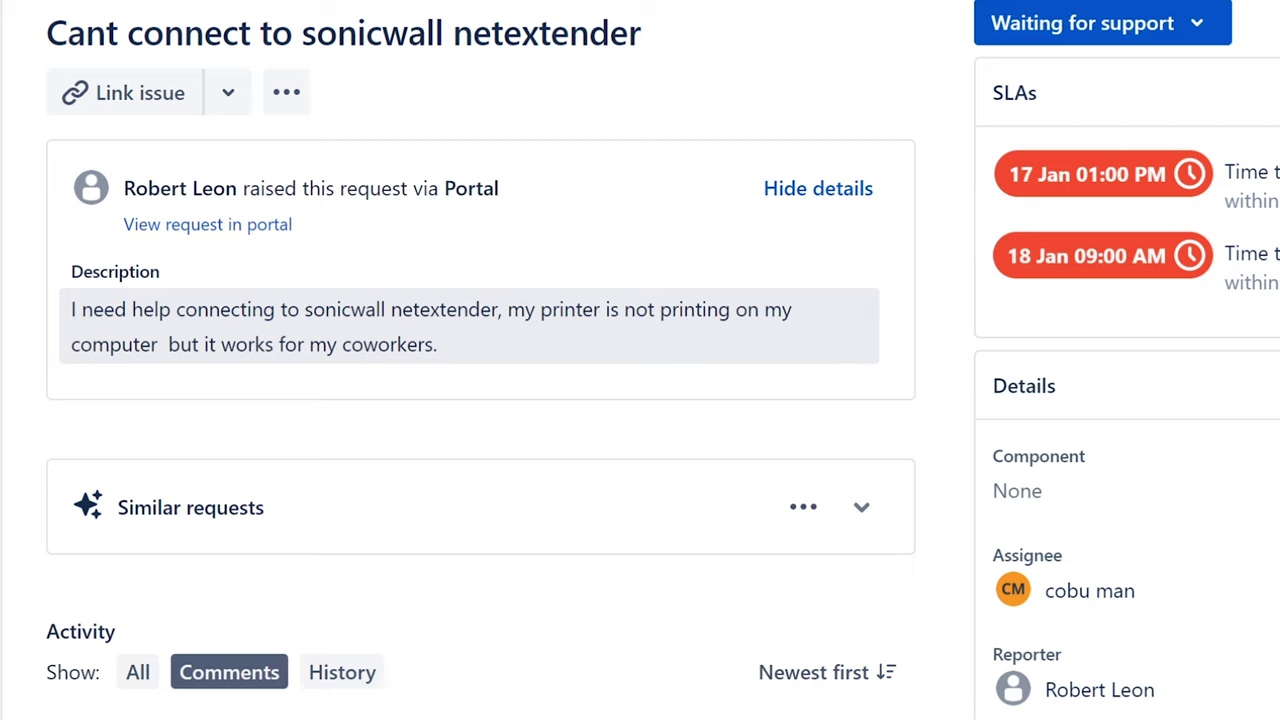
Step: Examine the ticket description for its two separate issues, the sonicwall netextender connection and the printer not printing
left_click_drag(507, 309, 660, 347)
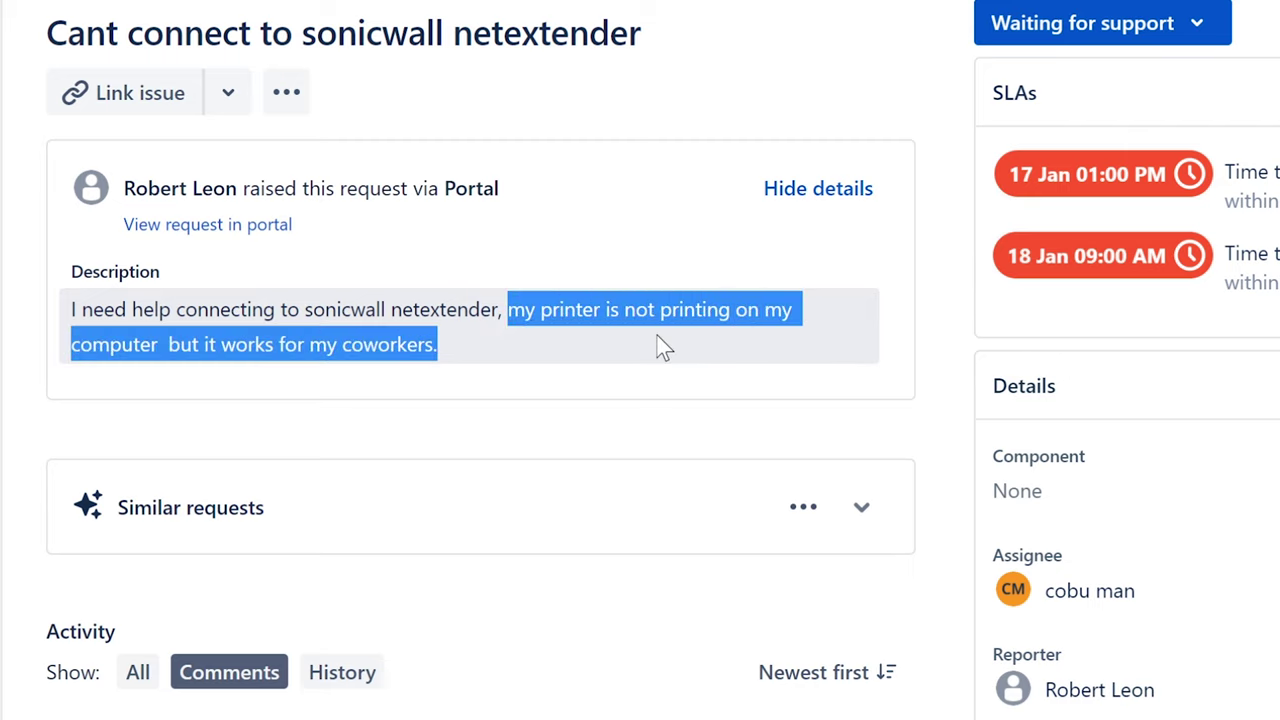
left_click(611, 306)
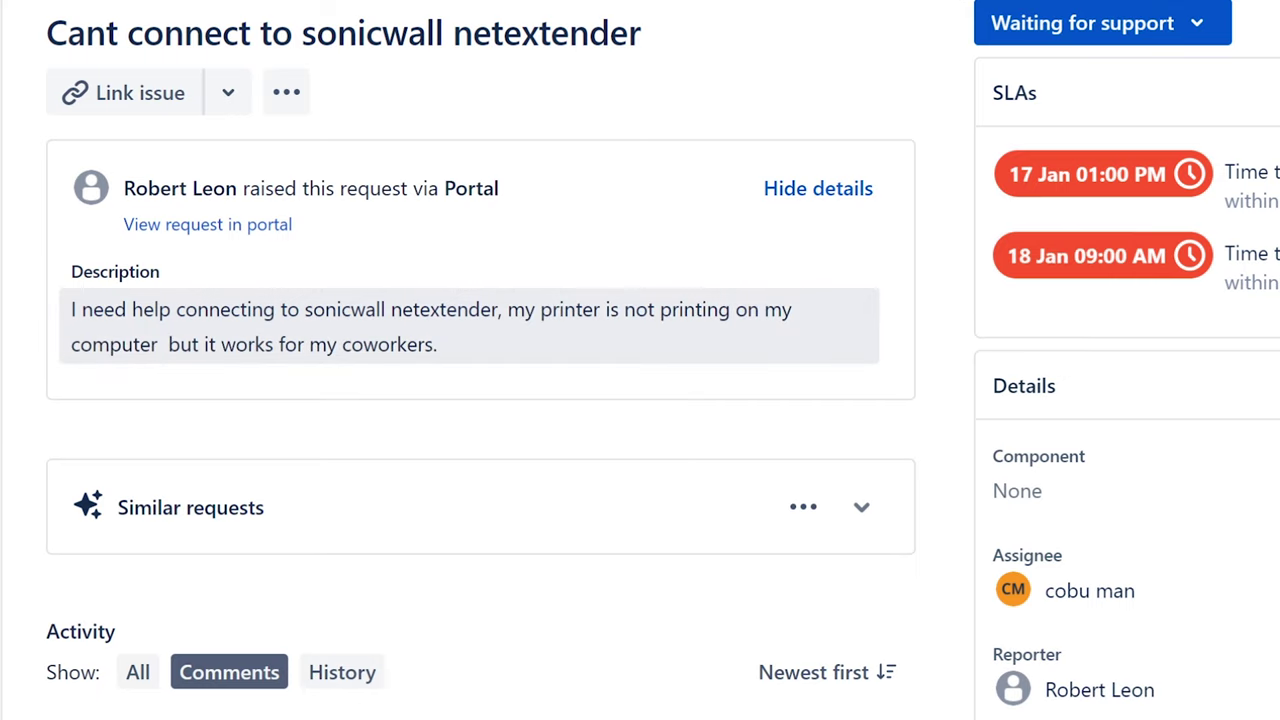
left_click_drag(507, 309, 619, 328)
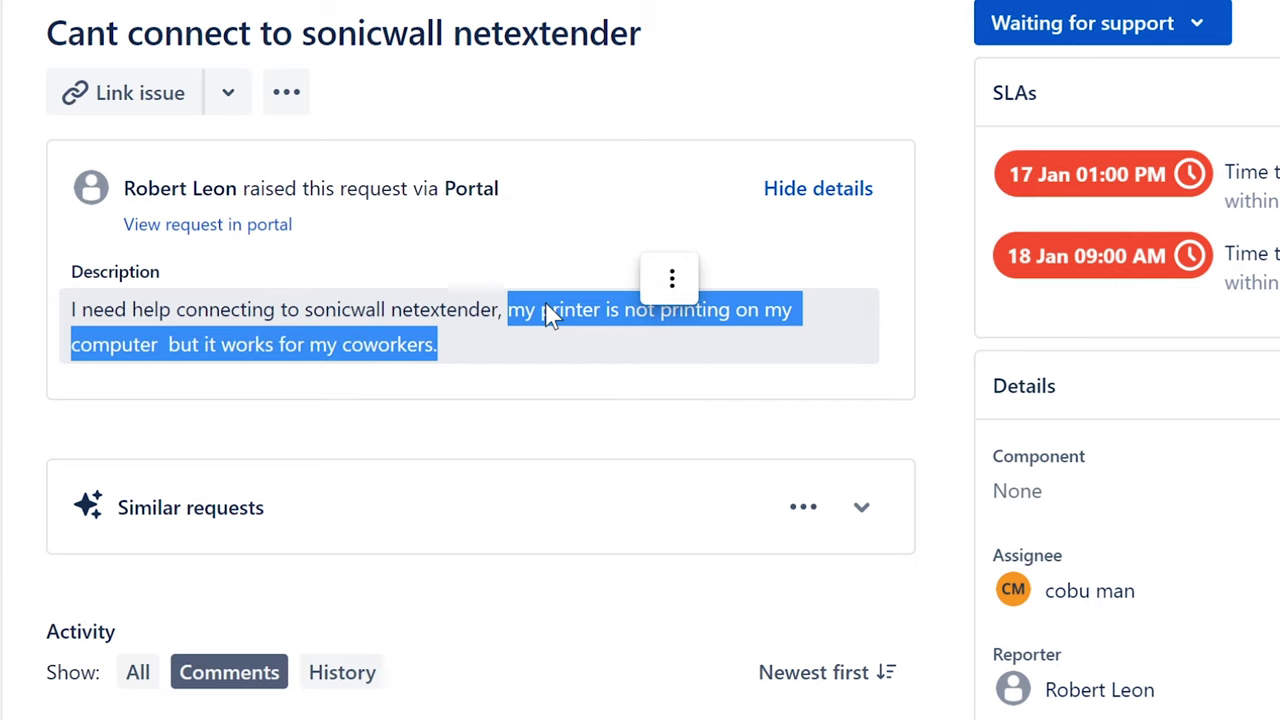
left_click(482, 328)
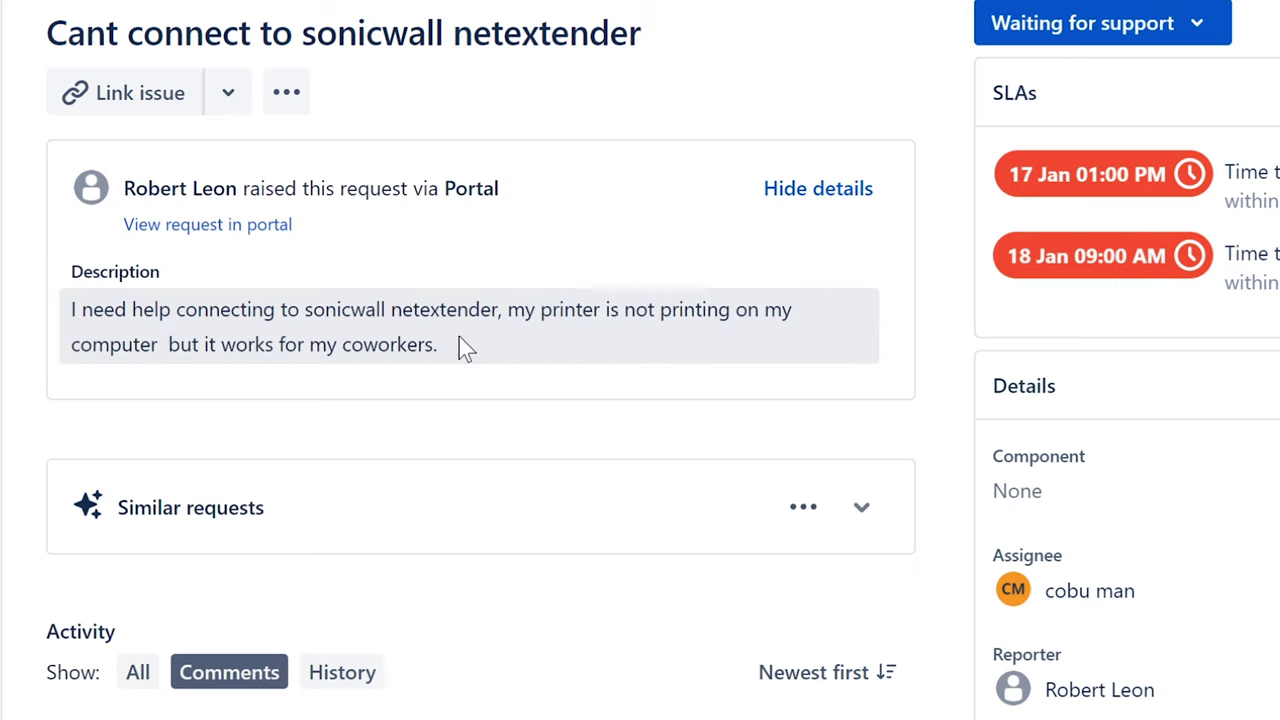
left_click_drag(504, 309, 617, 335)
left_click_drag(304, 309, 498, 309)
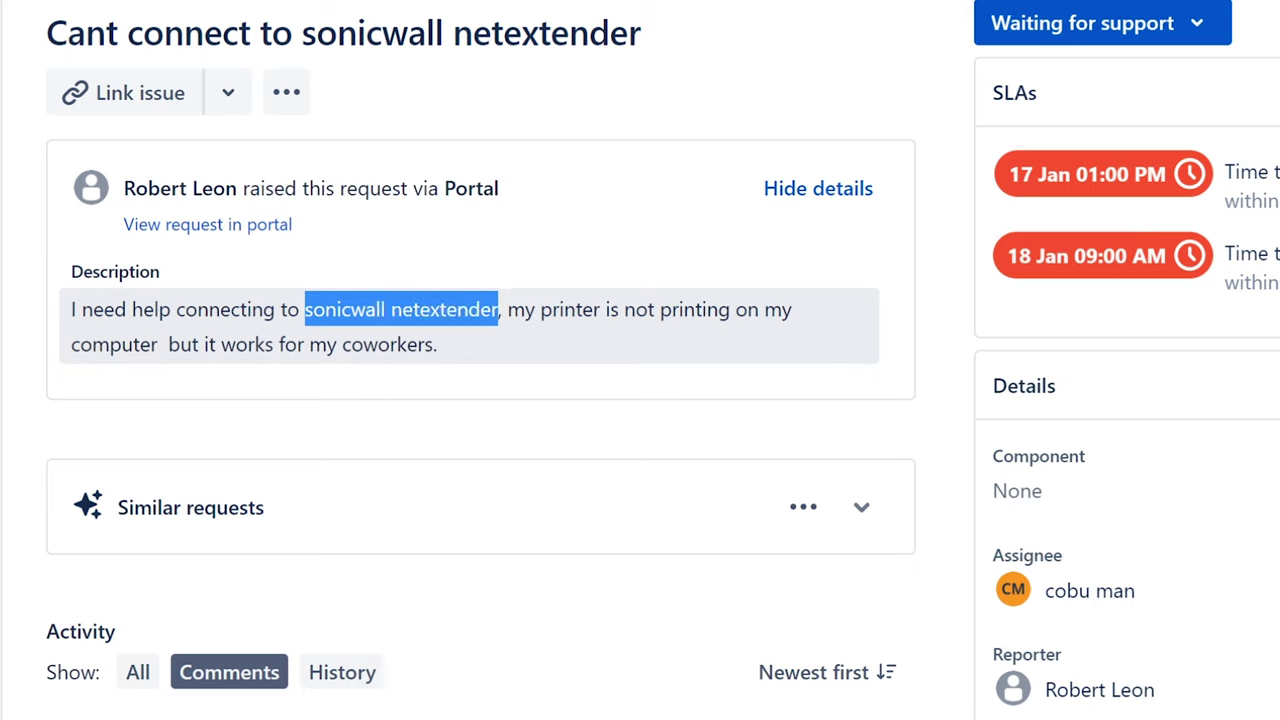
left_click(512, 318)
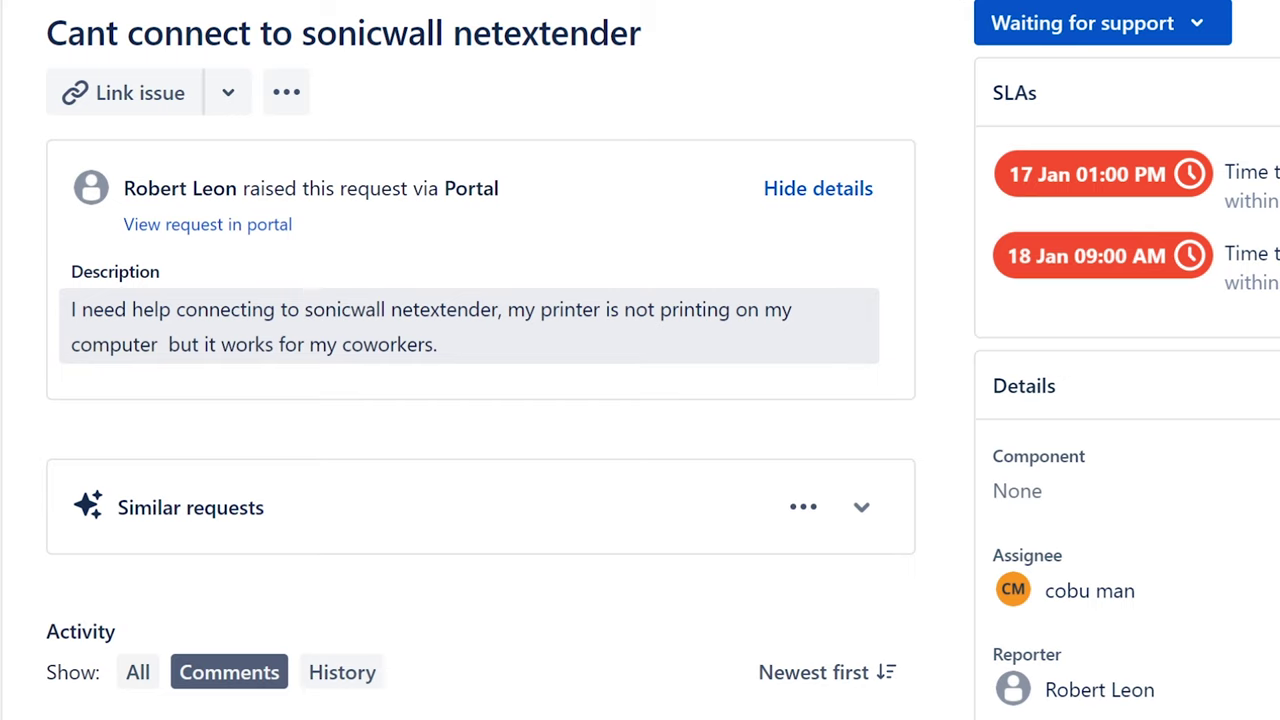
left_click_drag(507, 309, 609, 343)
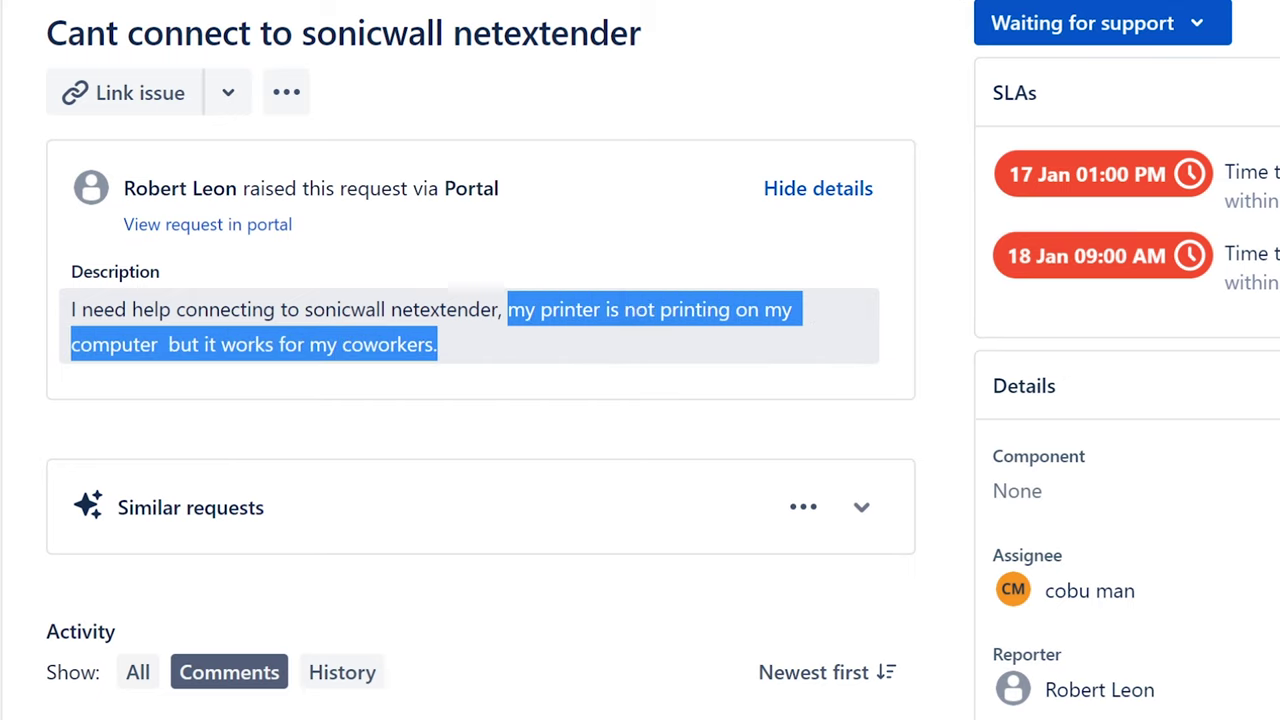
left_click(510, 313)
left_click_drag(305, 309, 624, 311)
left_click(523, 323)
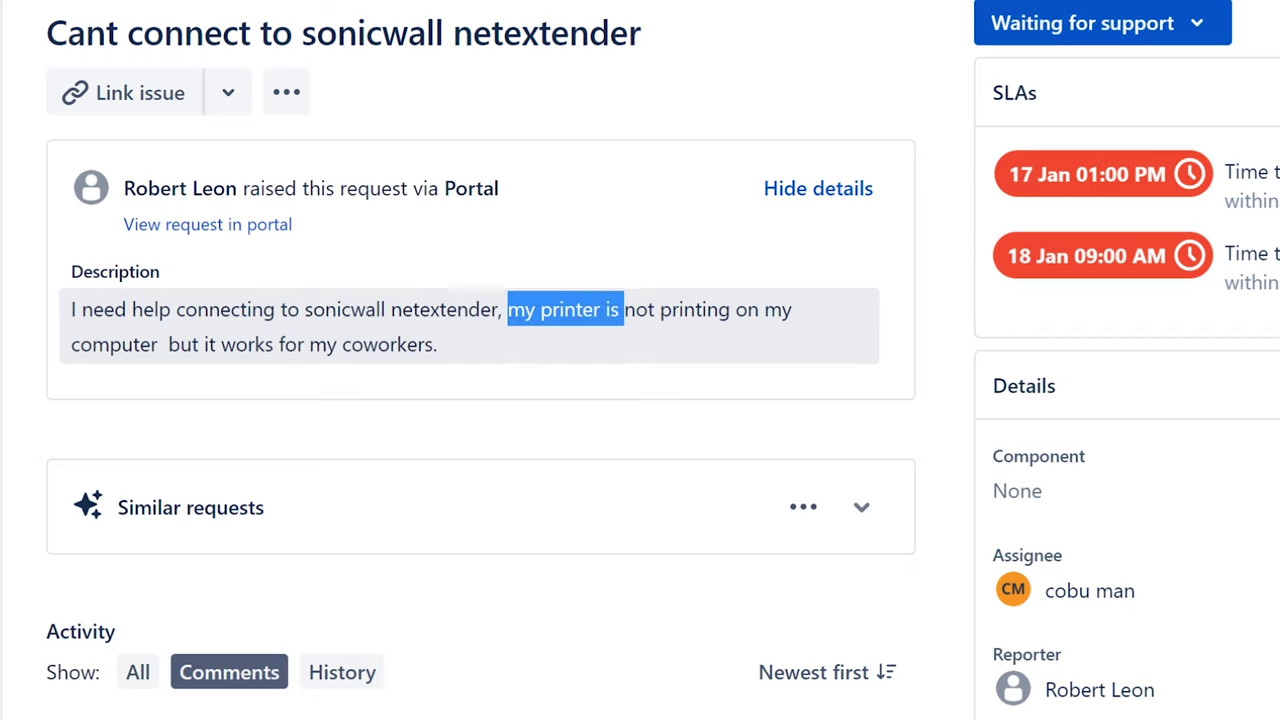
left_click(504, 345)
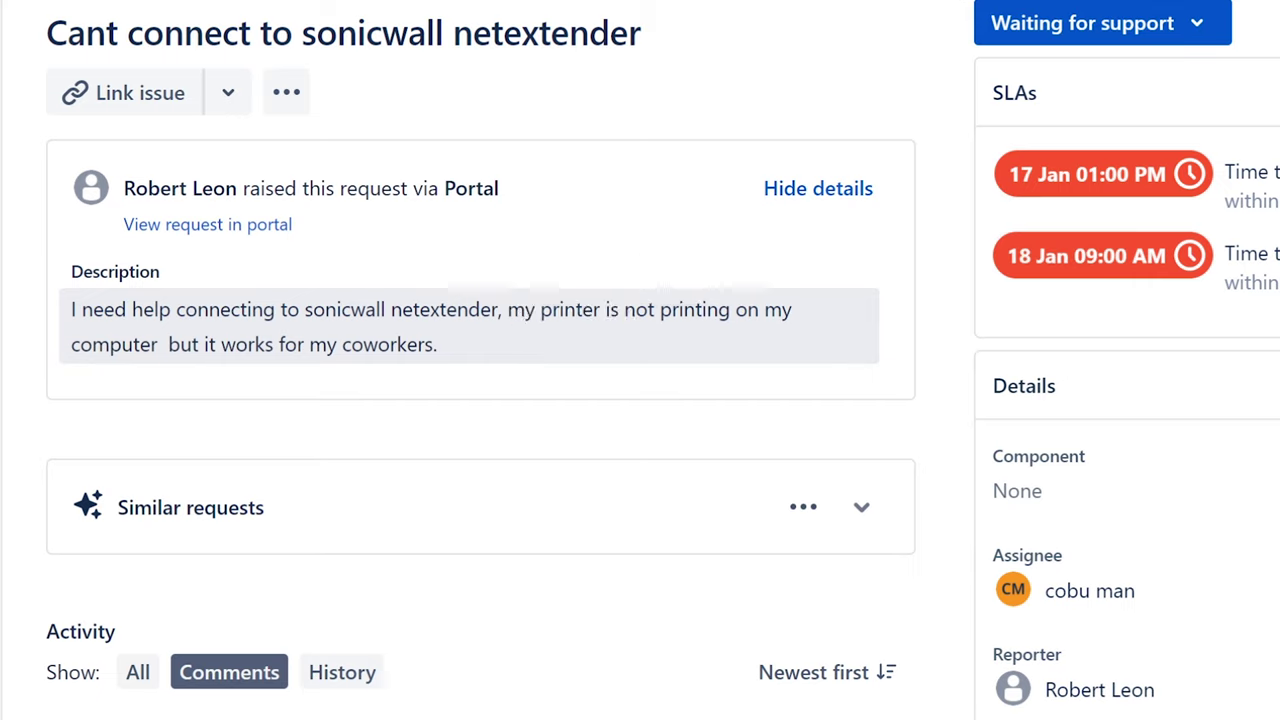
left_click_drag(304, 310, 498, 310)
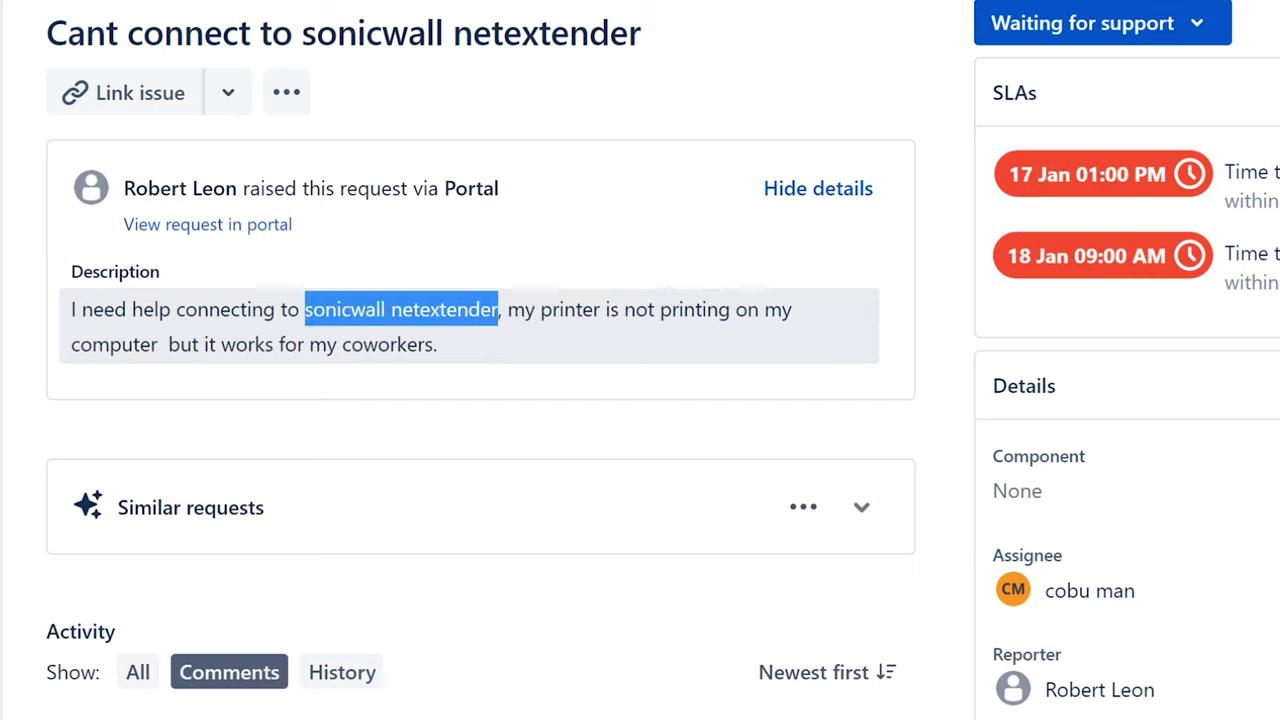
left_click(517, 317)
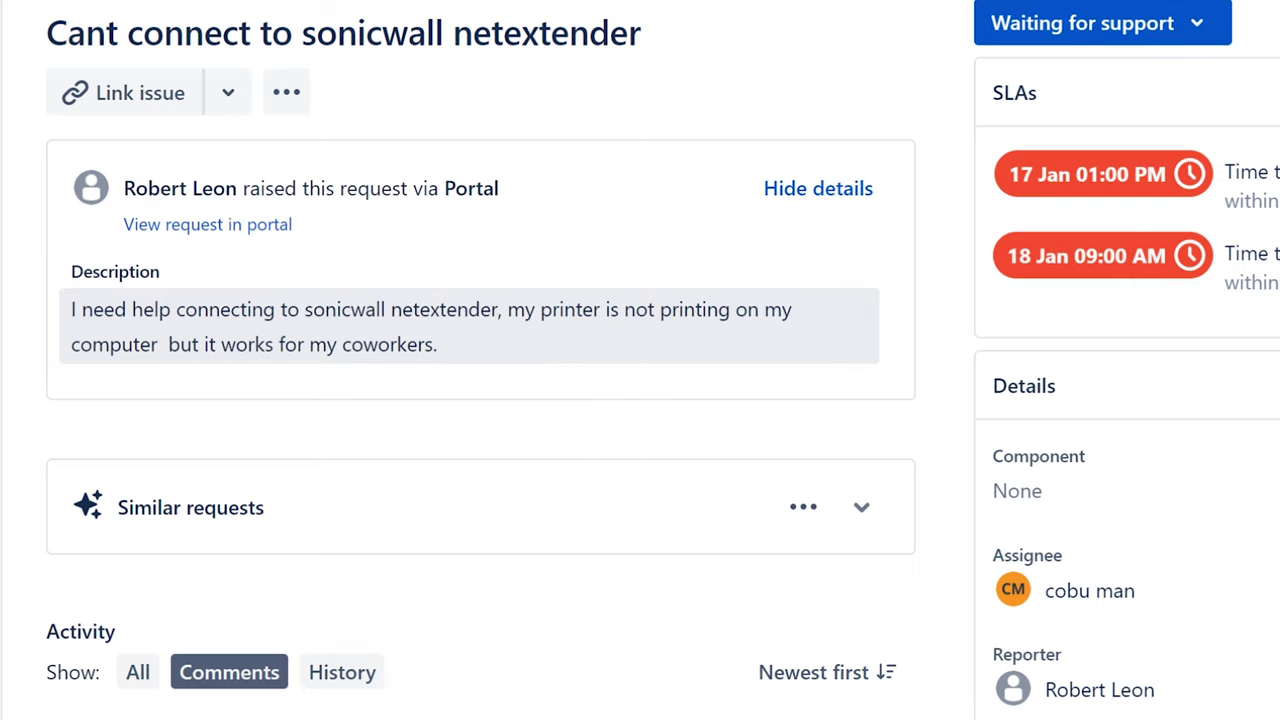
Step: Review the printer issue in the ticket description and the reporter's name on the request
left_click_drag(507, 310, 600, 310)
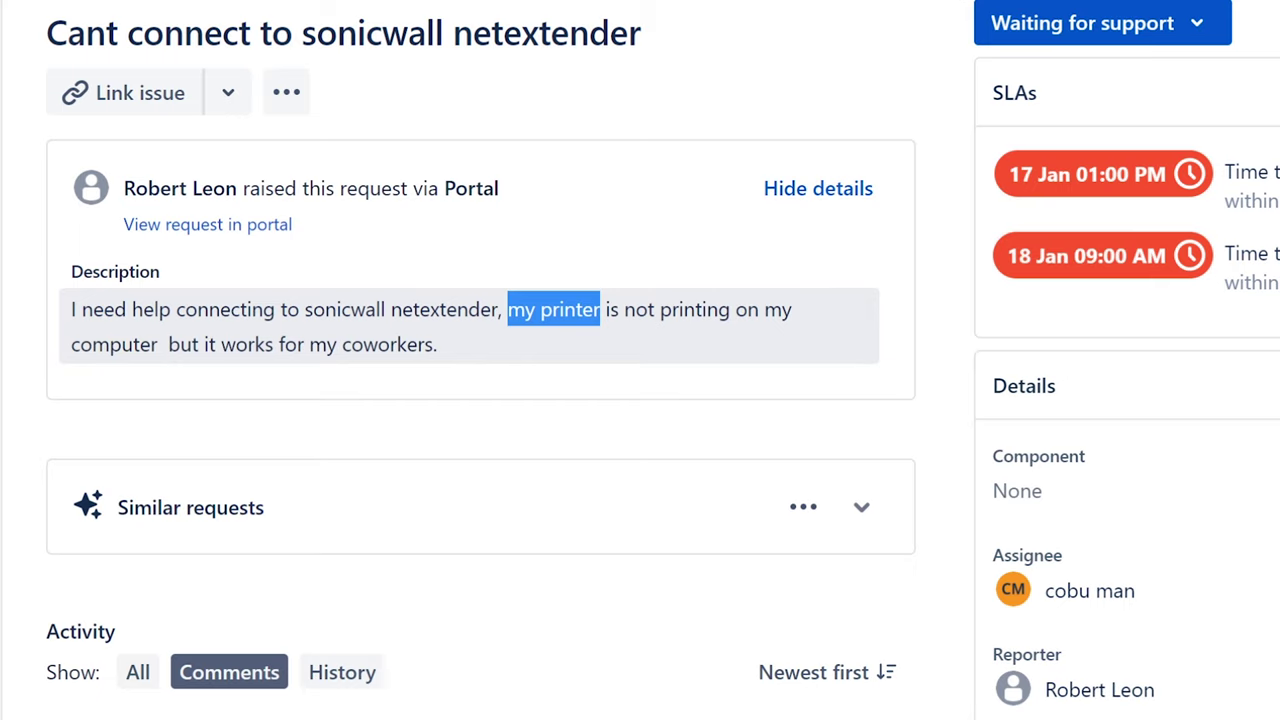
left_click_drag(600, 310, 612, 312)
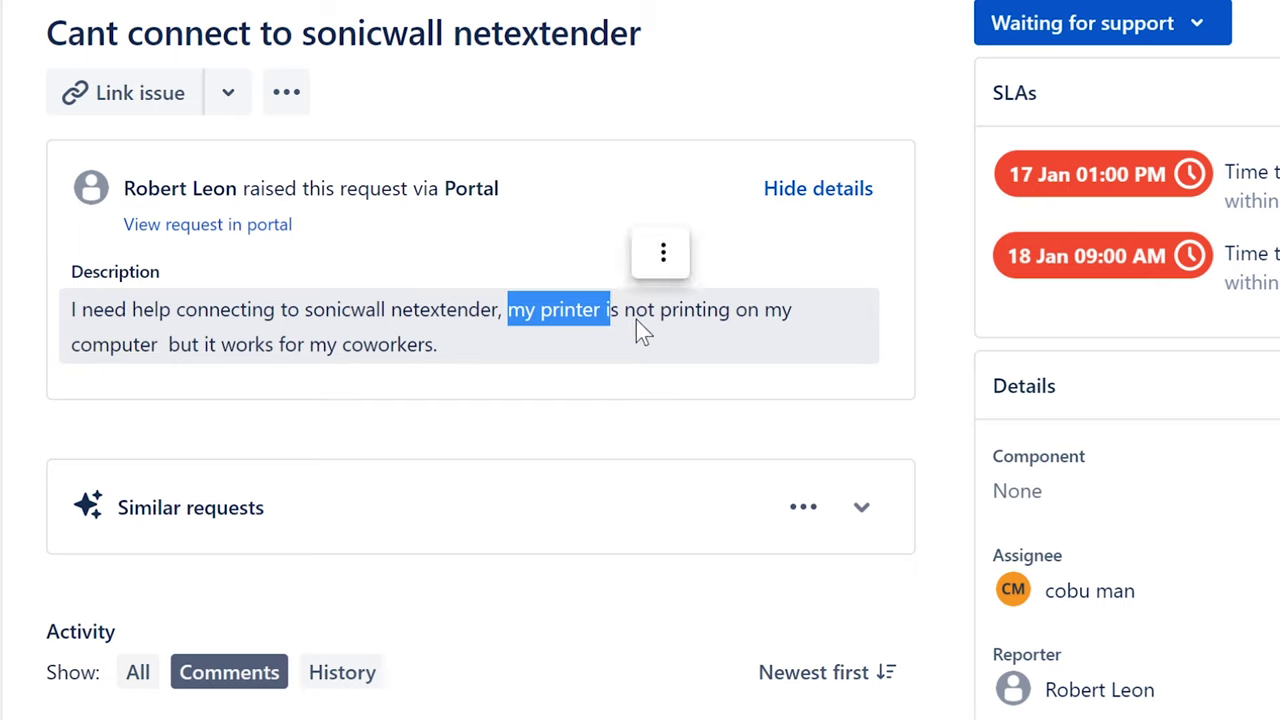
left_click(638, 319)
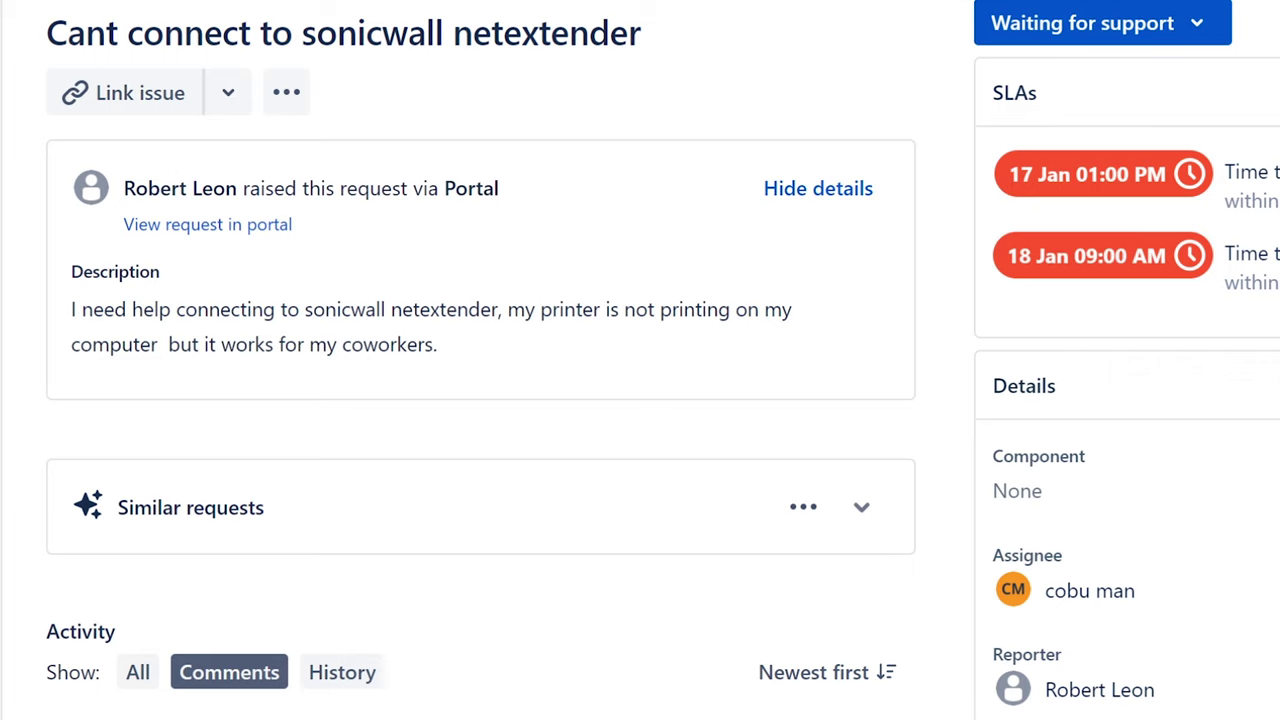
left_click_drag(238, 188, 123, 188)
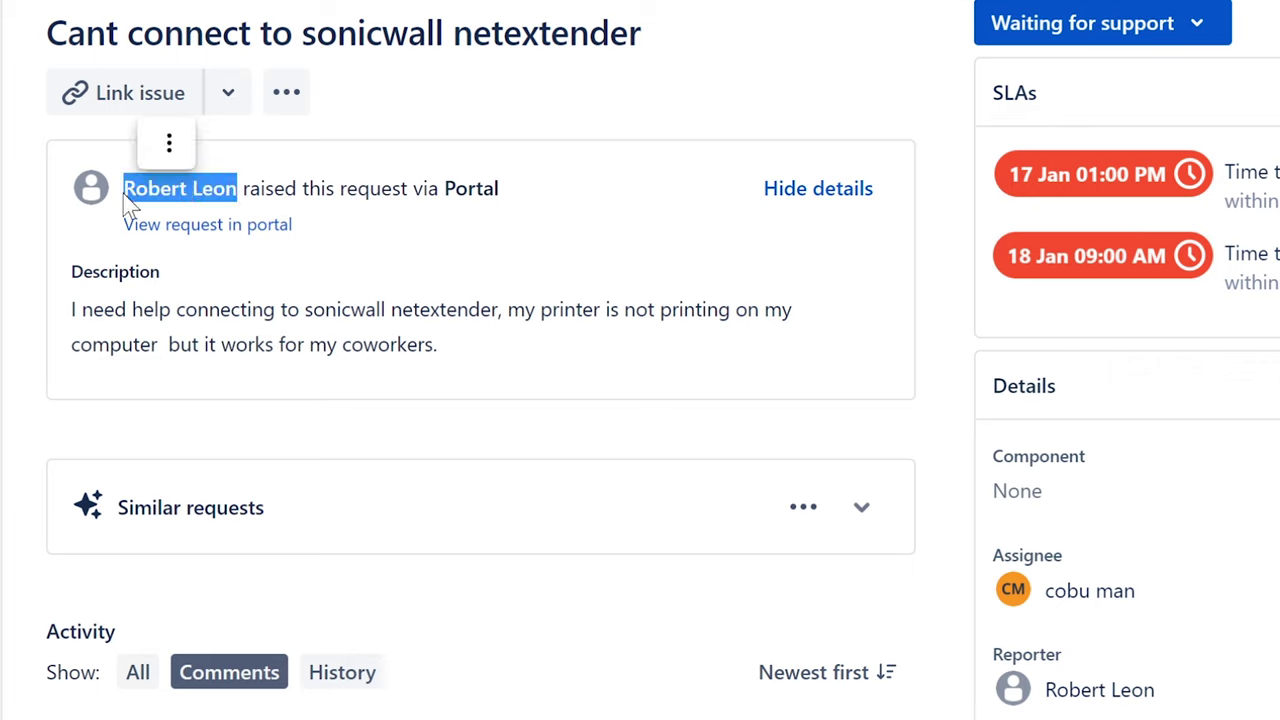
left_click(288, 200)
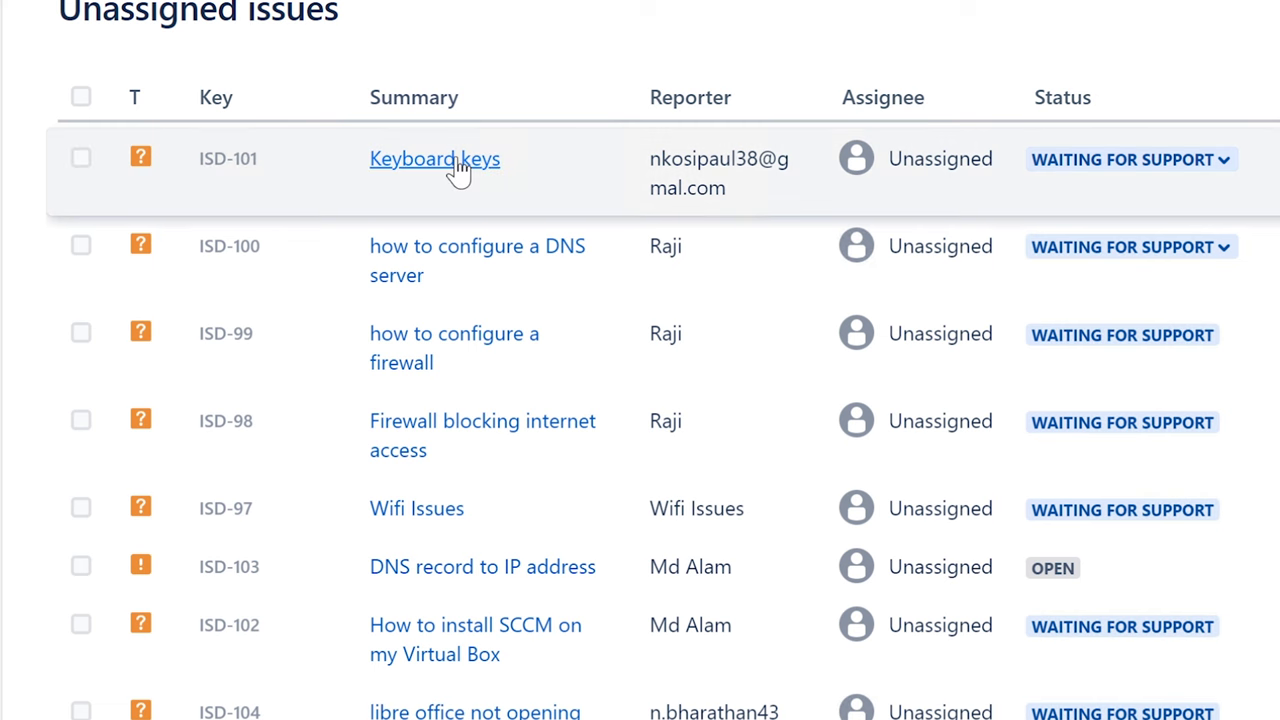
Step: Open the unassigned "Keyboard keys" ticket, read its description, and assign it to the technician's own account
left_click(458, 168)
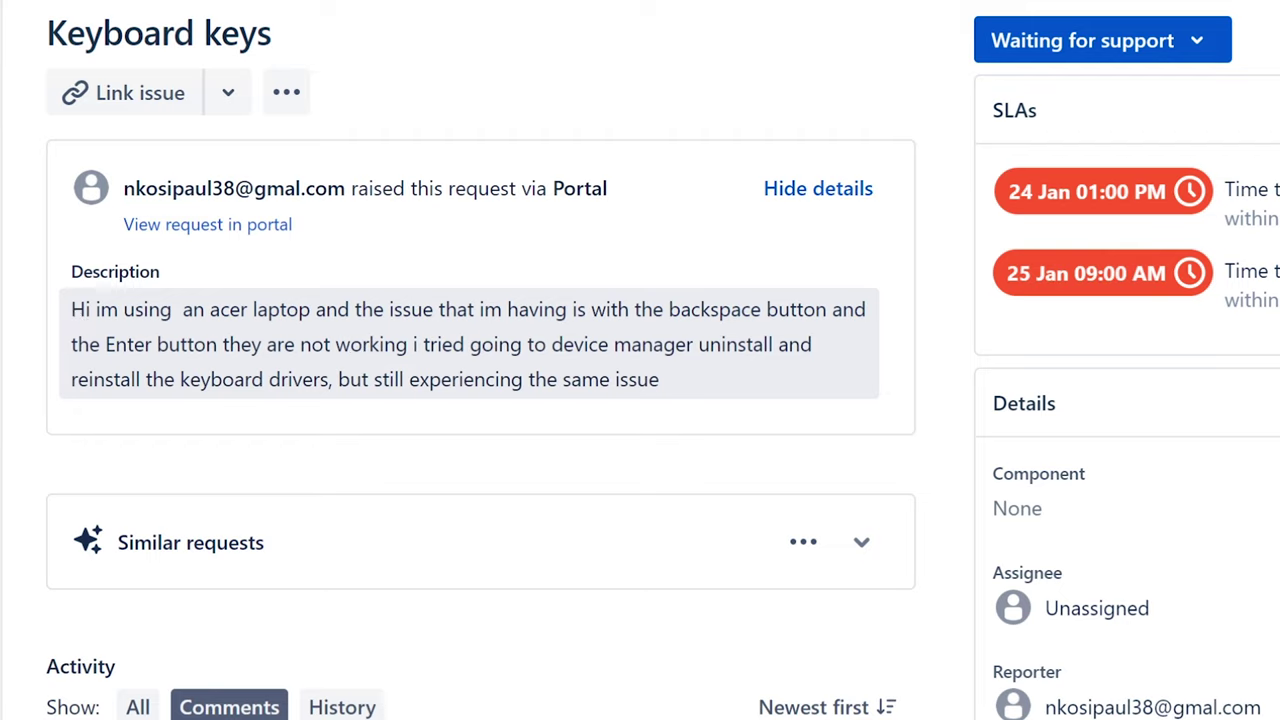
left_click_drag(71, 309, 688, 392)
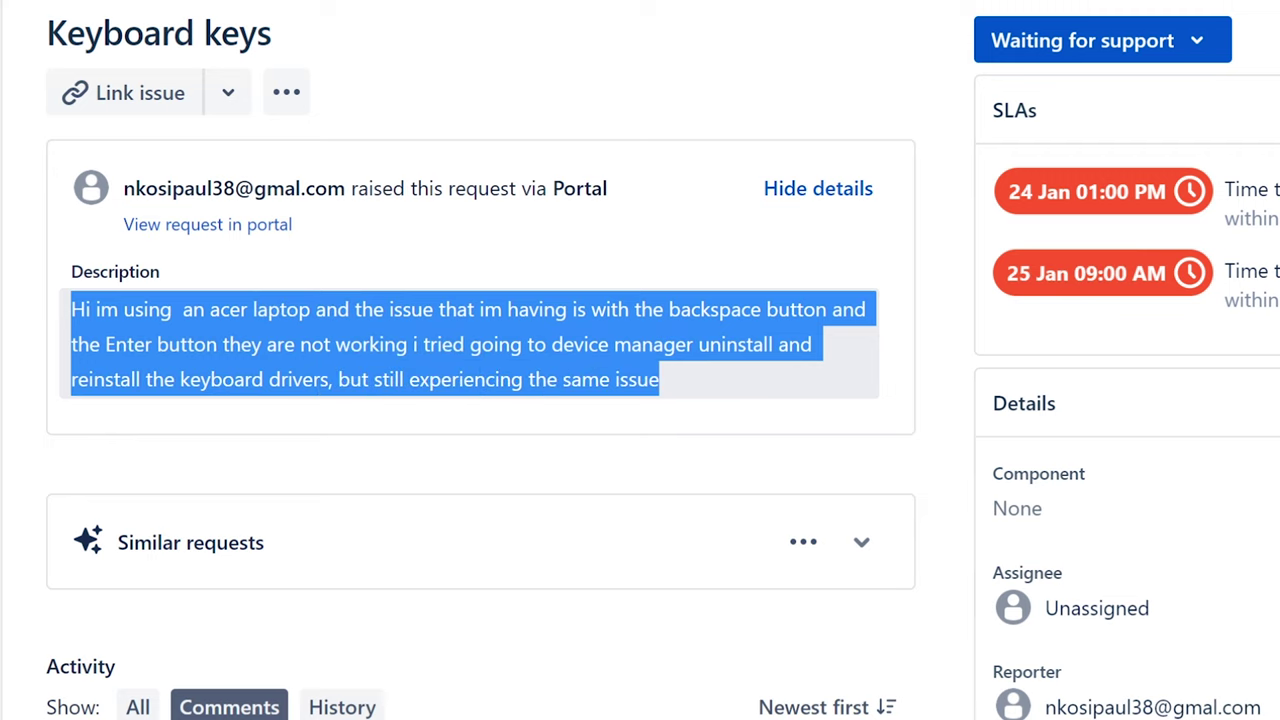
left_click(957, 526)
left_click(1097, 608)
left_click(1100, 666)
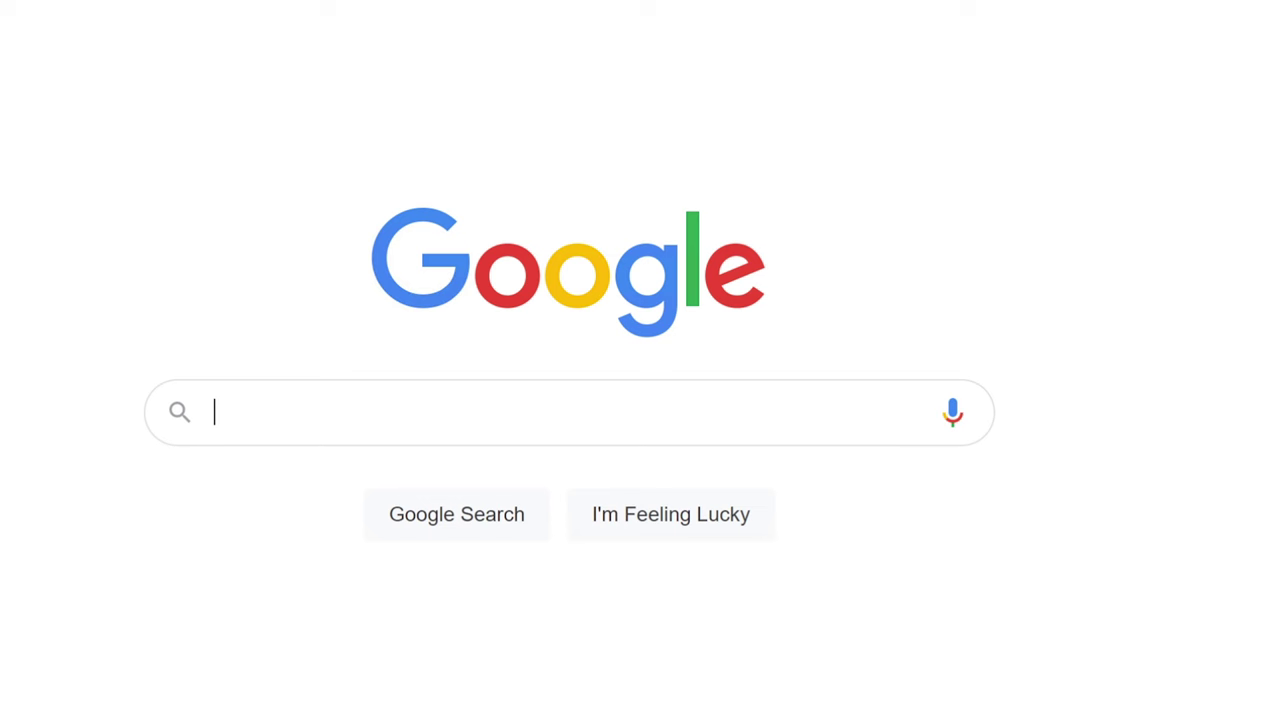
Step: Search Google for images of "laptop keyboard"
type("la")
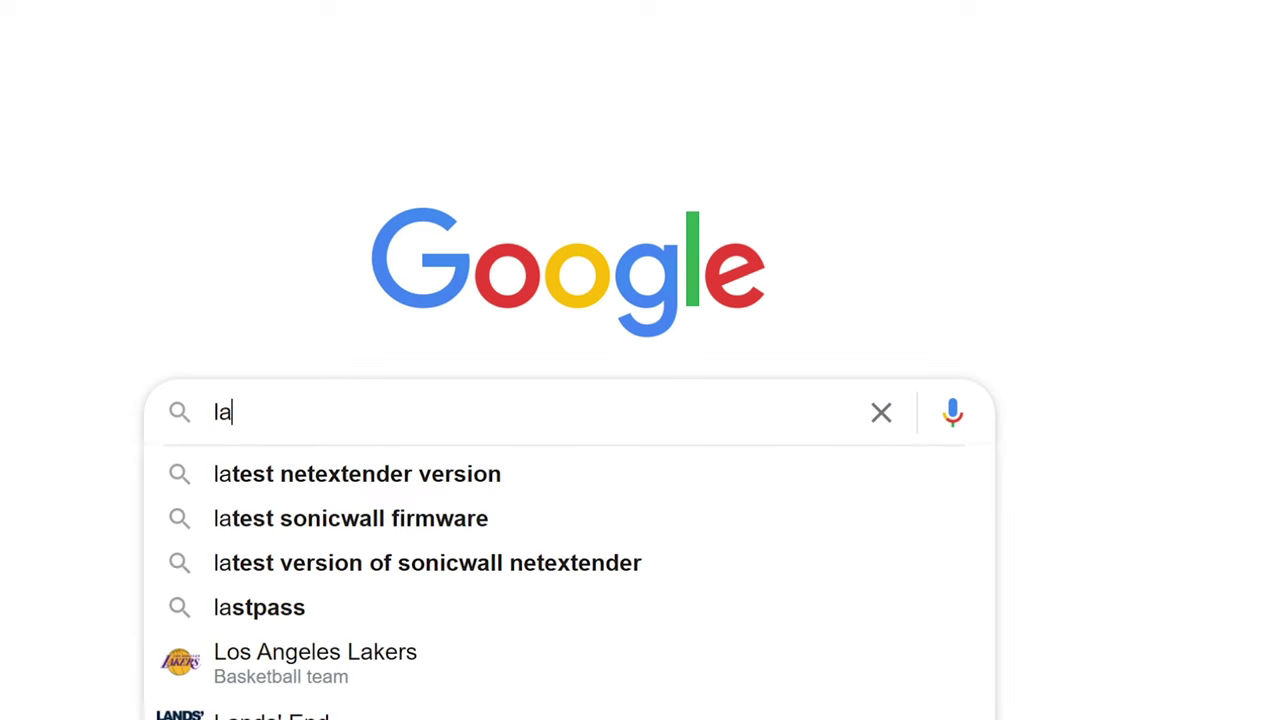
type("ptop")
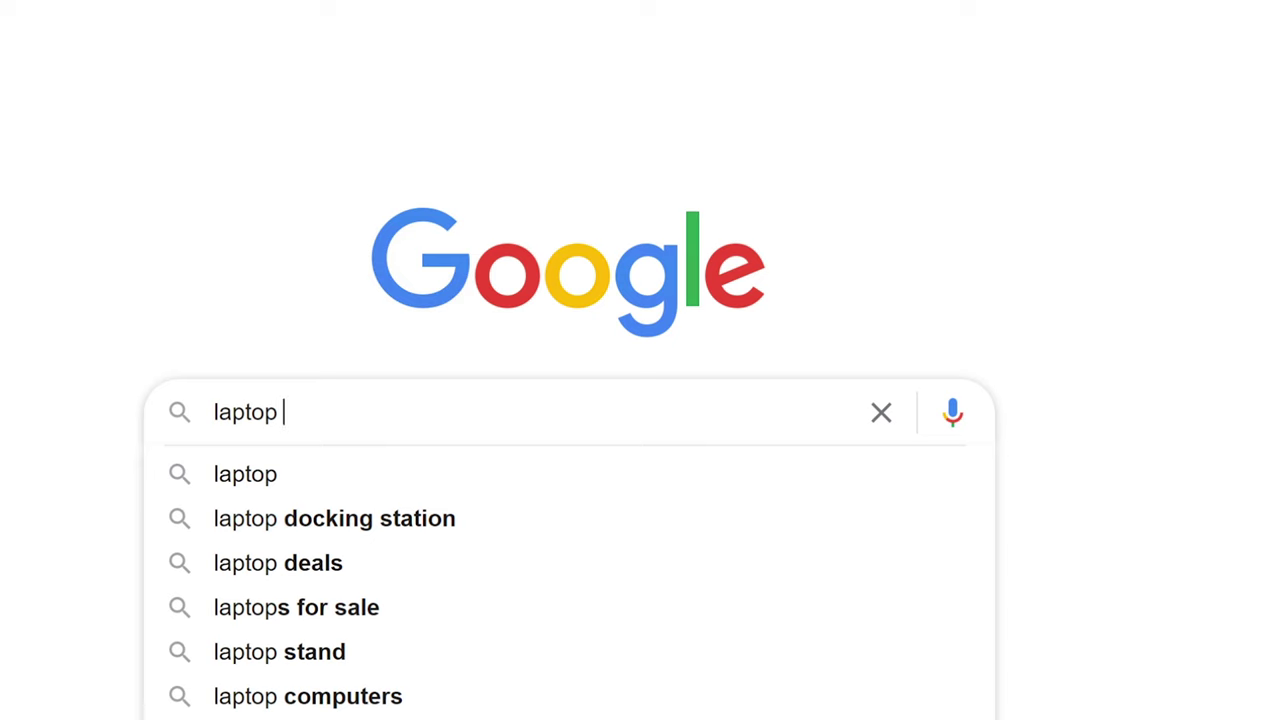
type(" keyboard")
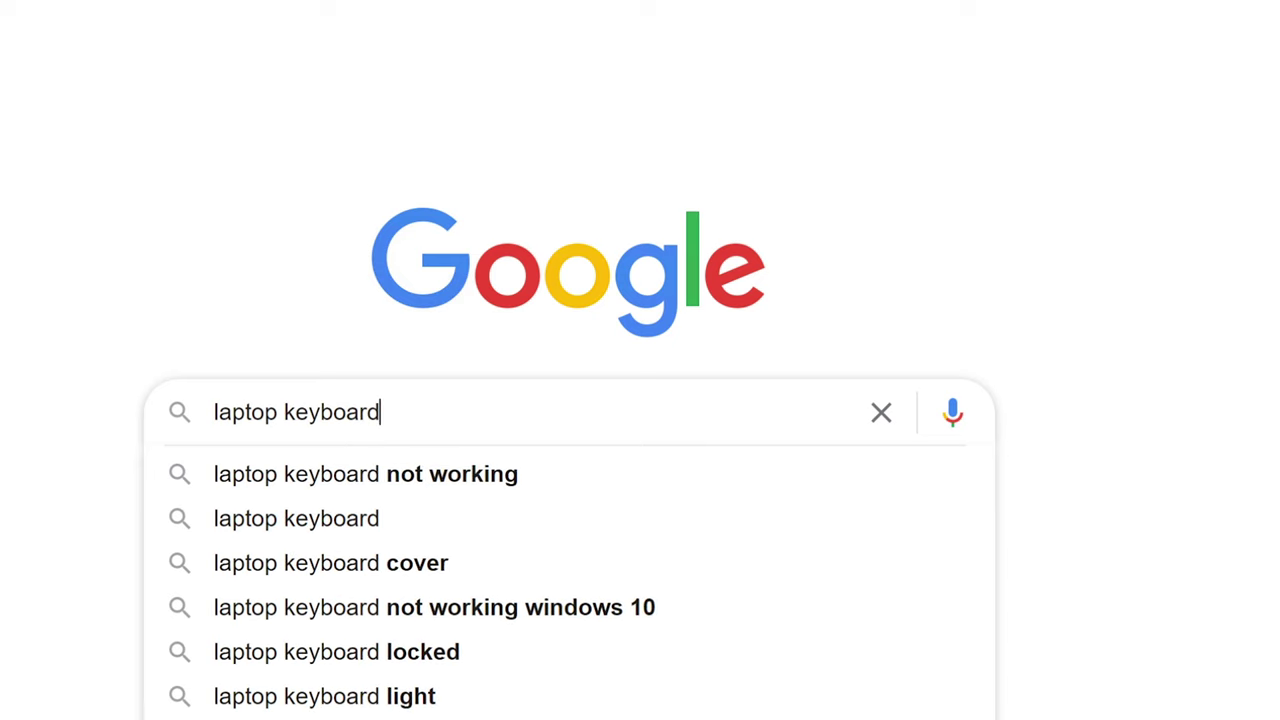
key("Return")
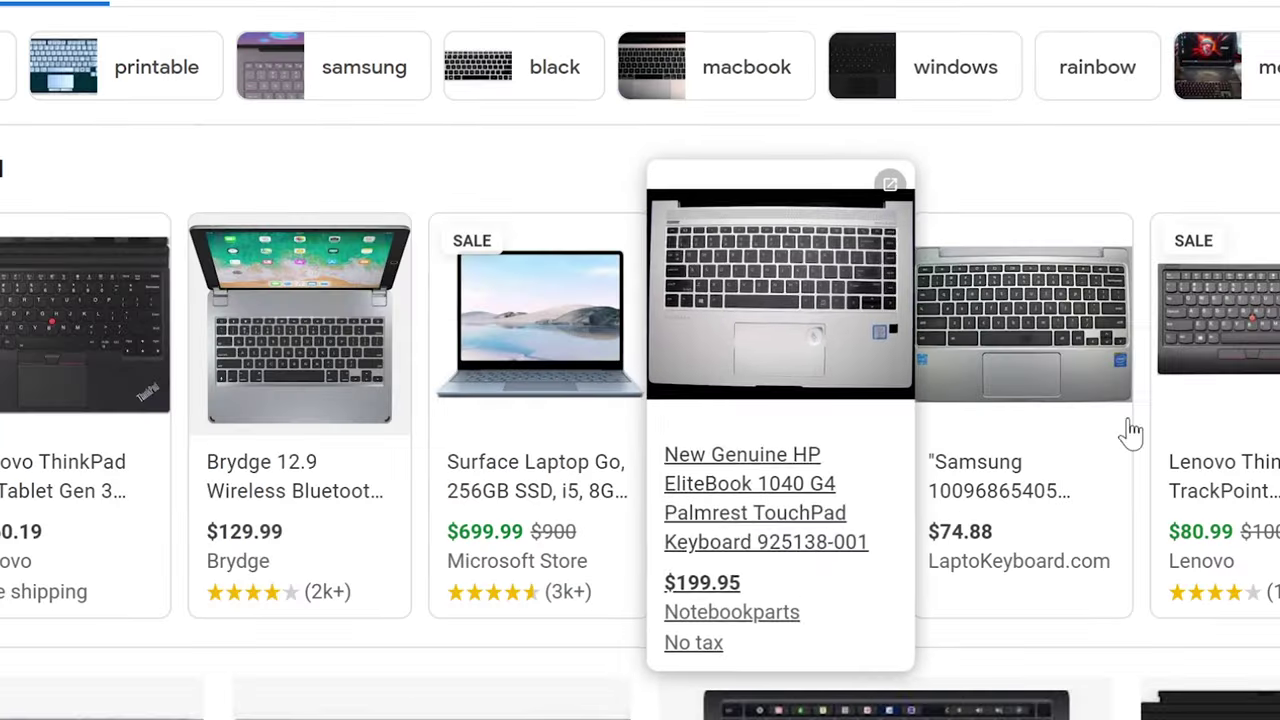
Step: Browse the laptop keyboard images and preview pictures of a replacement keyboard and the Framework Laptop keyboard
mouse_move(1242, 367)
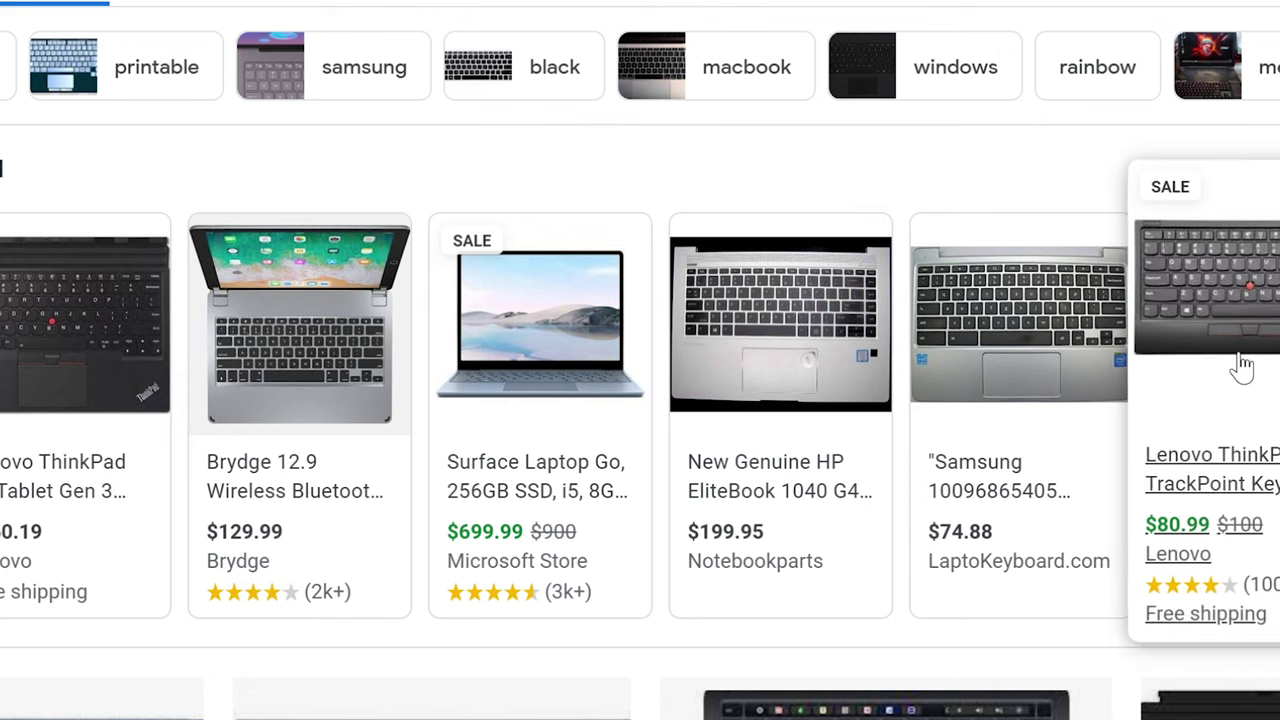
scroll(640, 360, "down", 3)
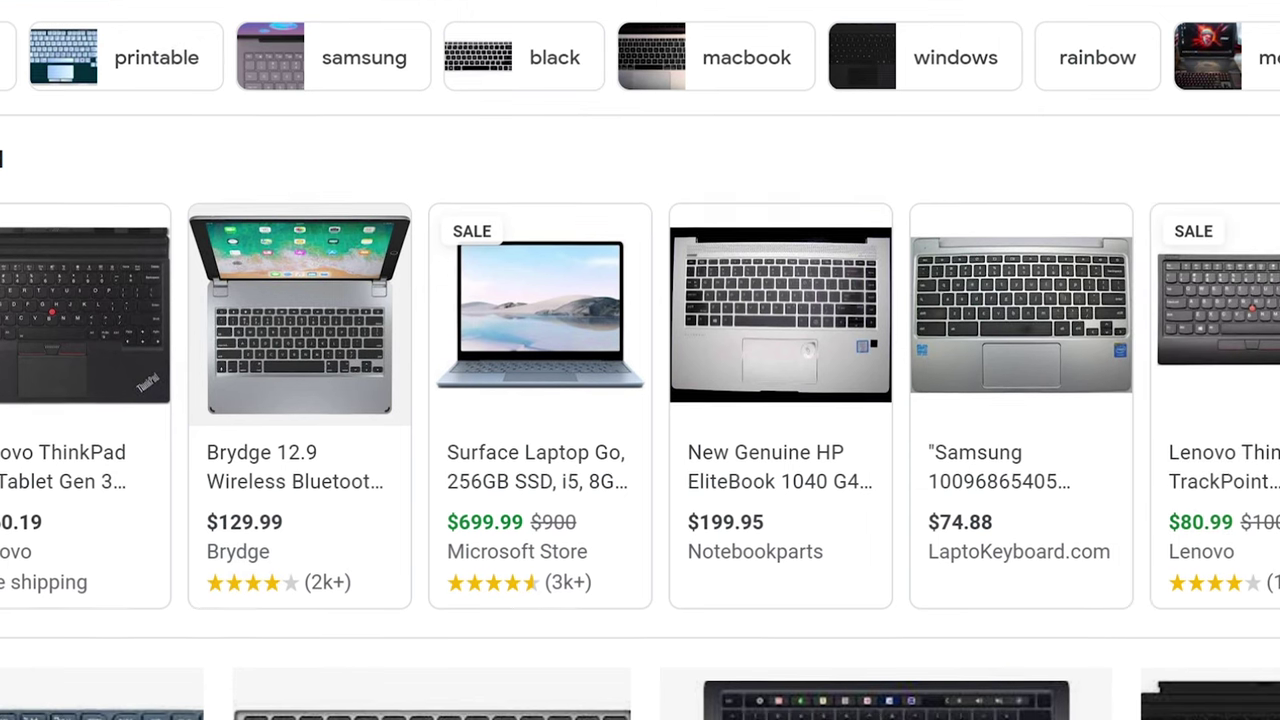
scroll(640, 360, "down", 2)
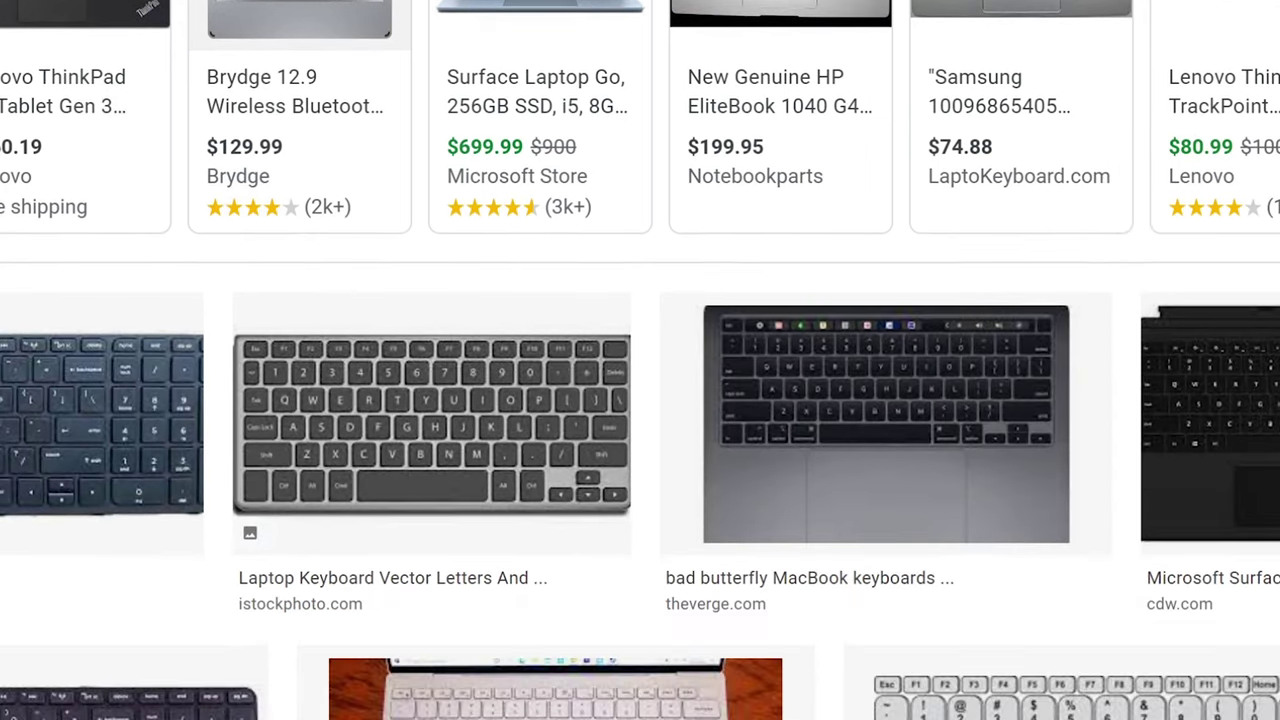
scroll(640, 360, "down", 2)
scroll(640, 360, "down", 2)
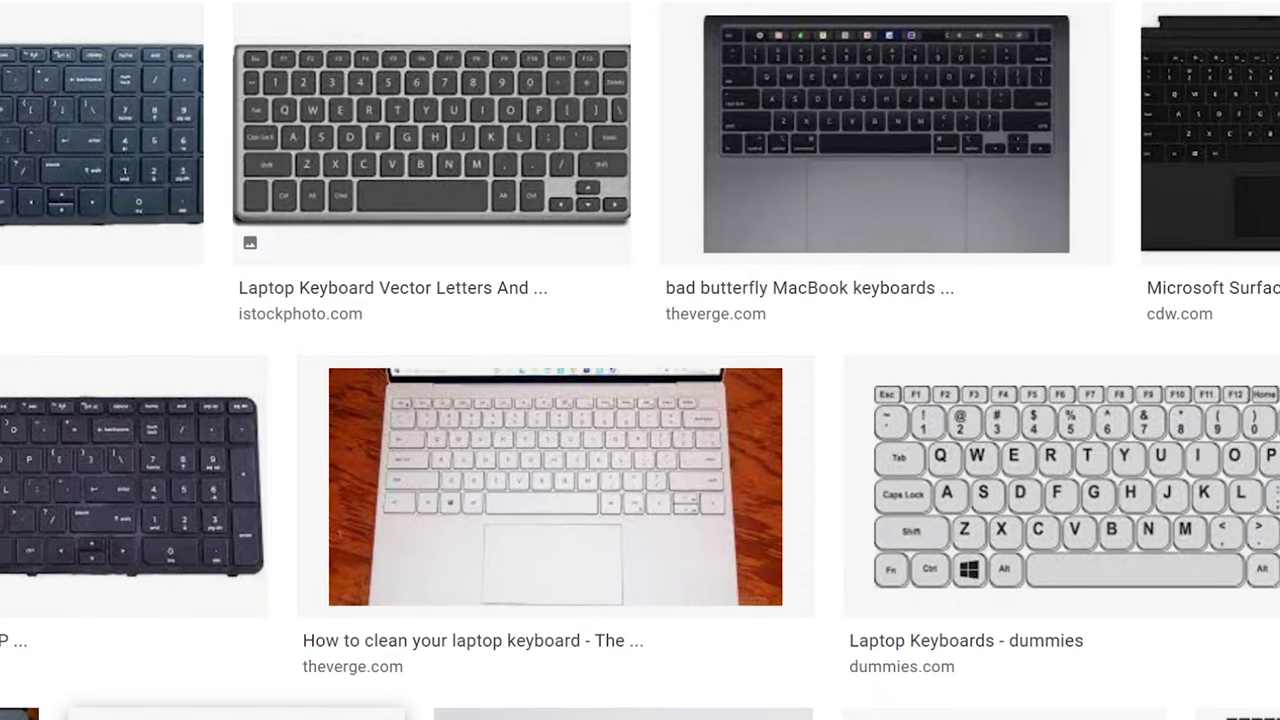
left_click(877, 300)
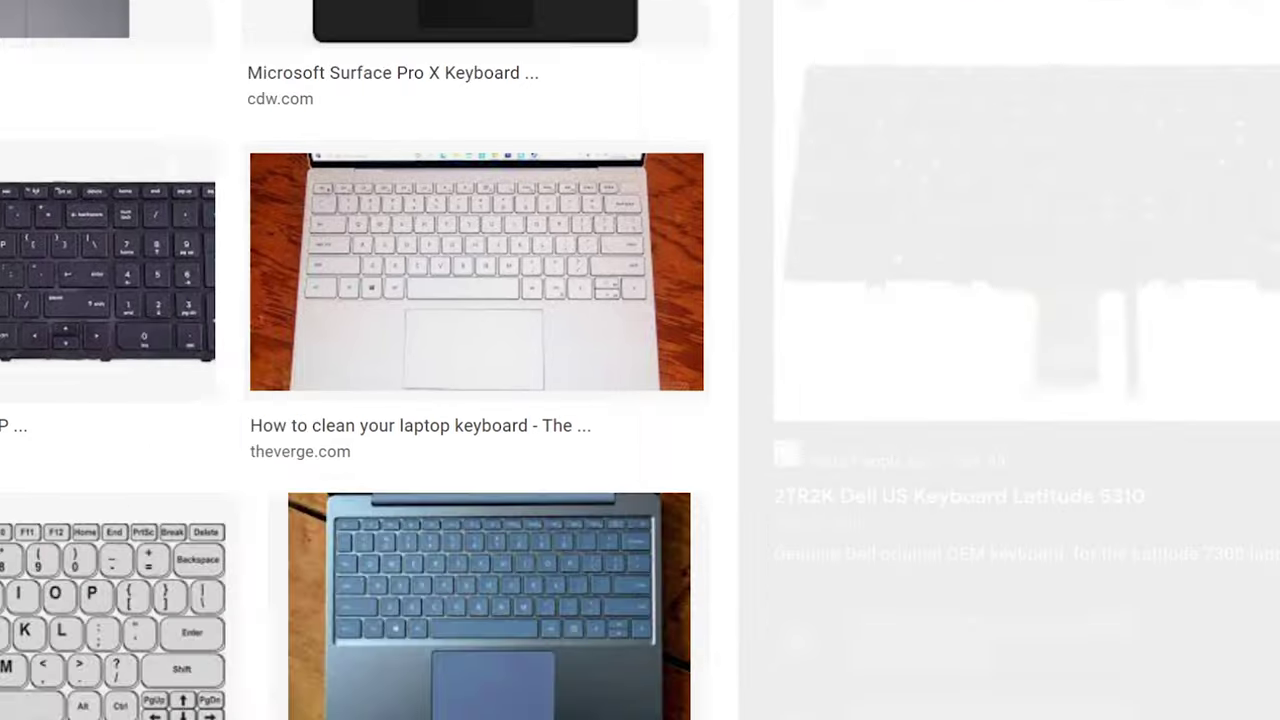
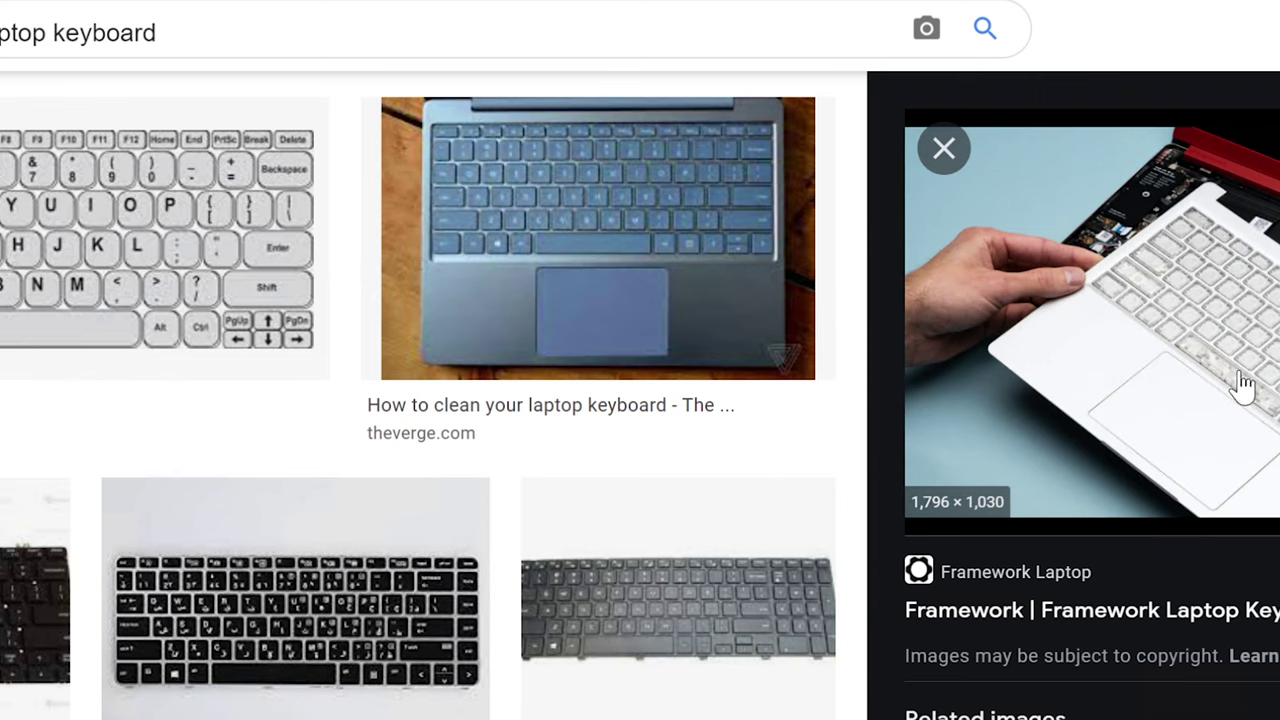
scroll(430, 400, "up", 2)
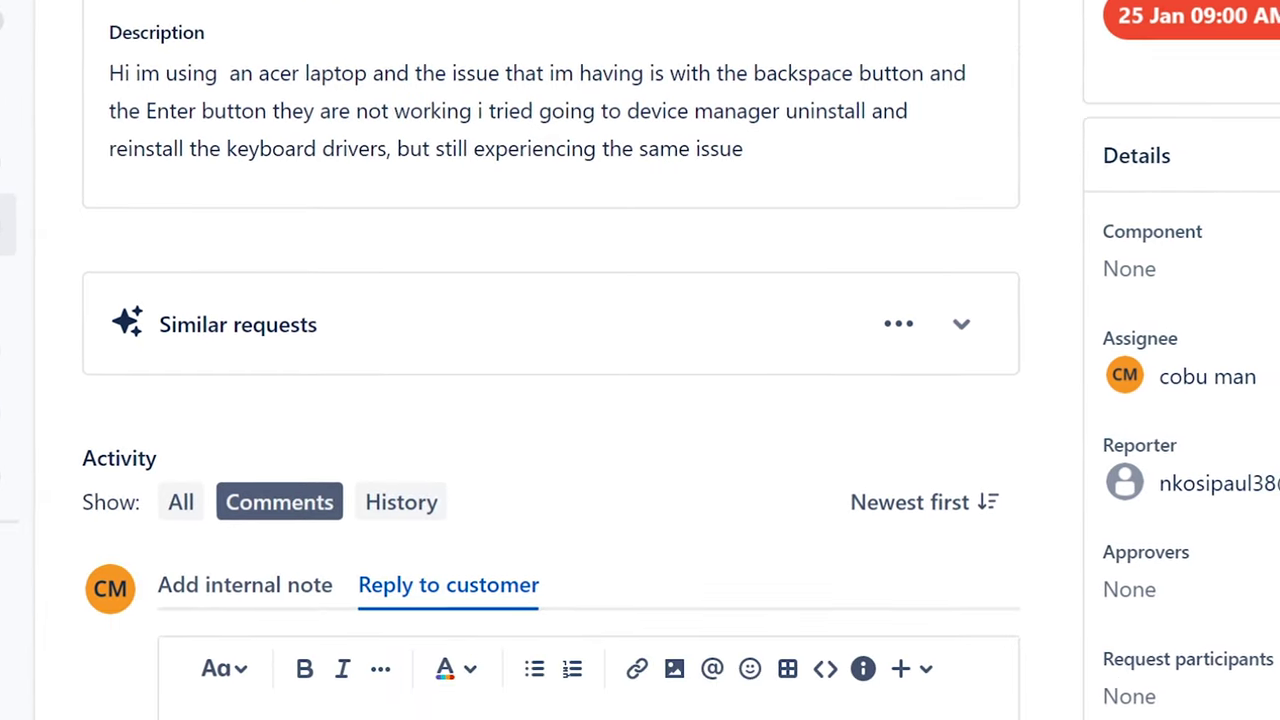
Step: Start a customer reply on the "Keyboard keys" ticket with a greeting that introduces the technician with "Pc support"
type("Hello, this i")
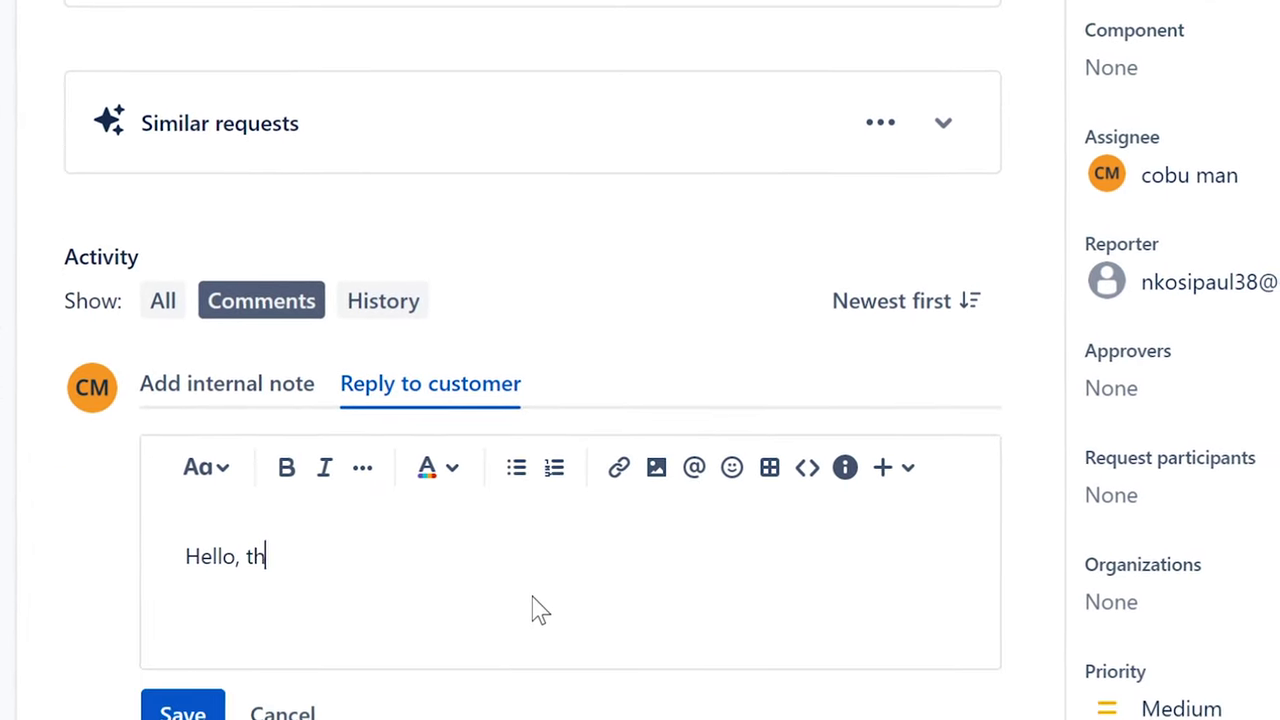
type("s Erv")
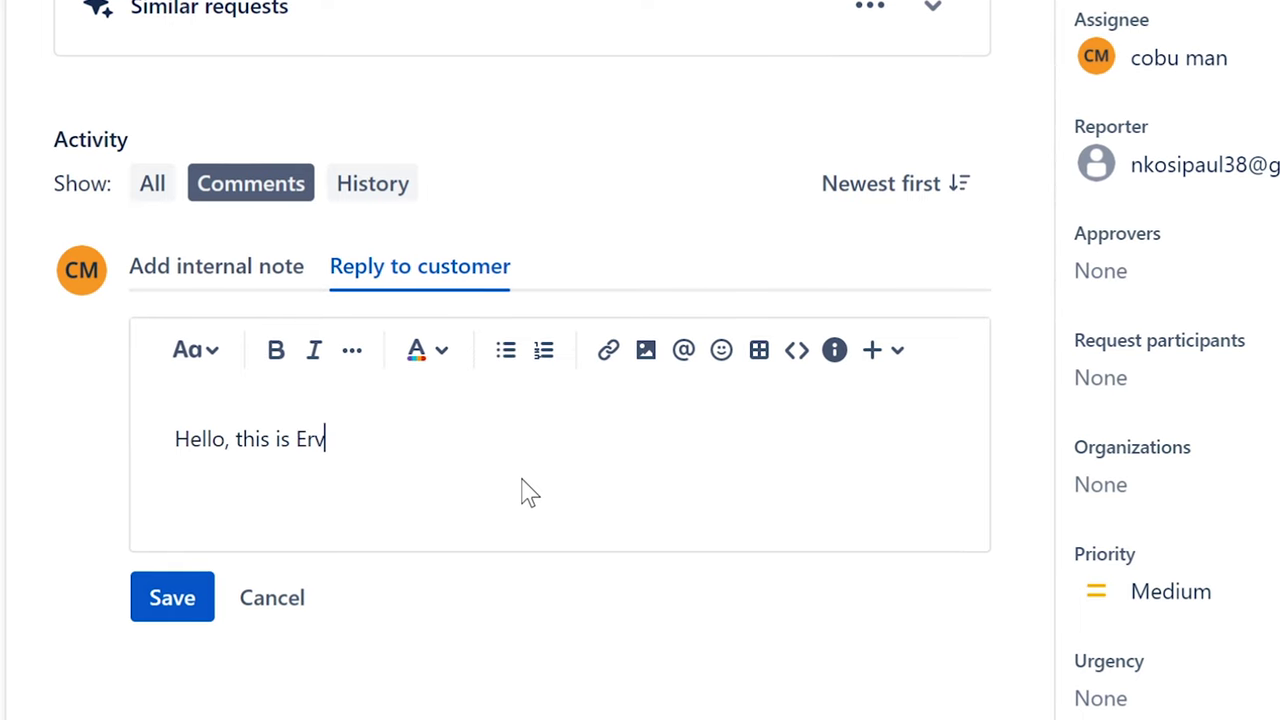
type("in with P")
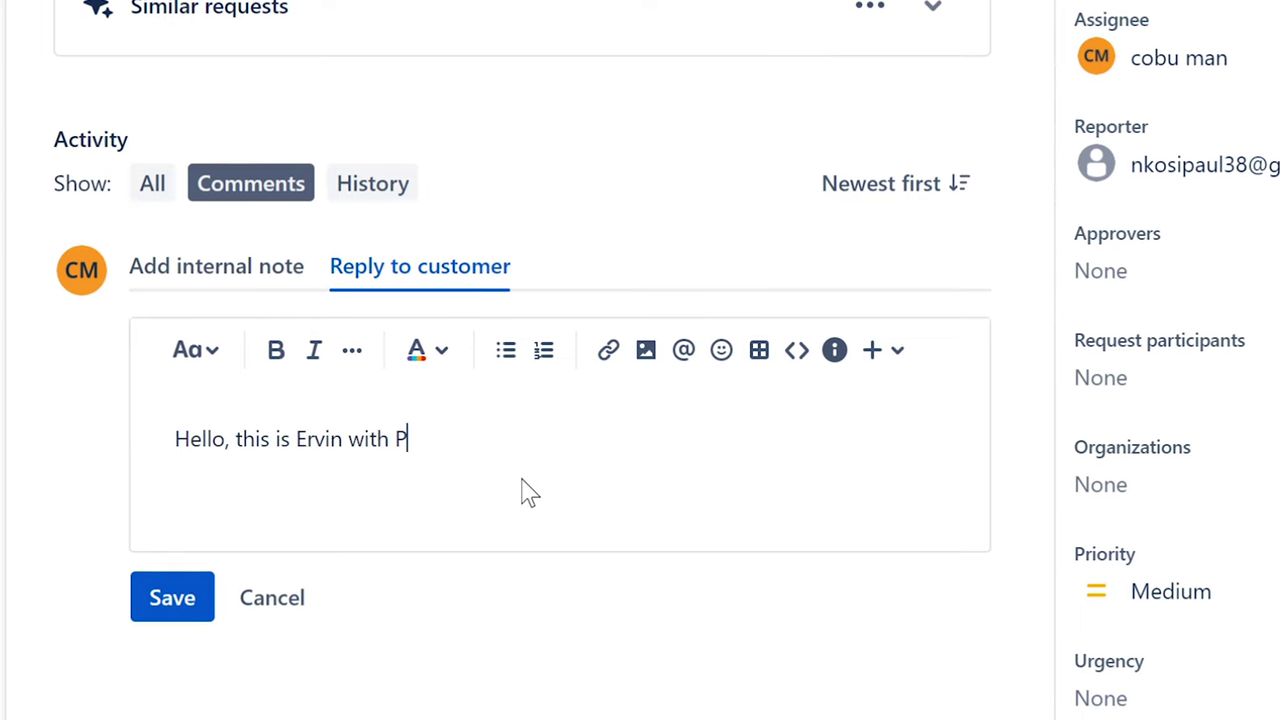
type("c support.")
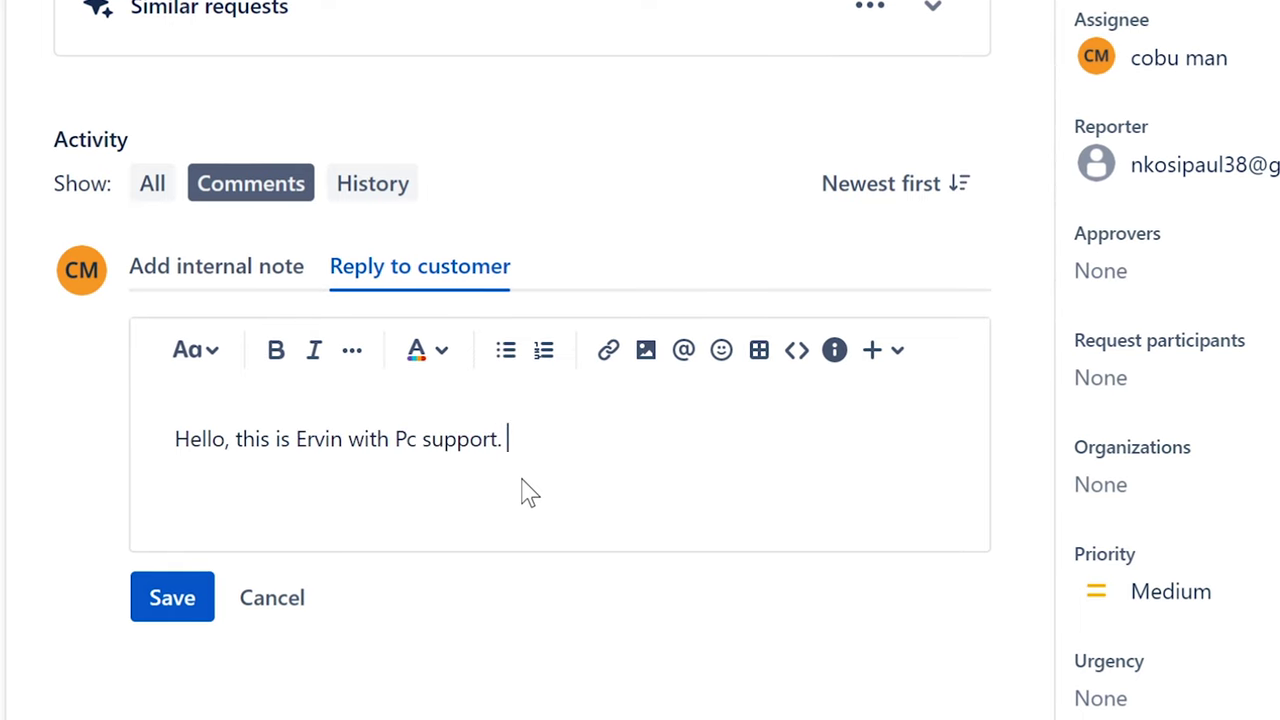
Step: Correct "Pc" to "PC" in the reply's greeting and return to the end of the sentence
key("Left")
key("Left")
key("Left")
key("Left")
key("Left")
key("Left")
key("Left")
key("Left")
key("Left")
key("BackSpace")
type("C")
key("Right")
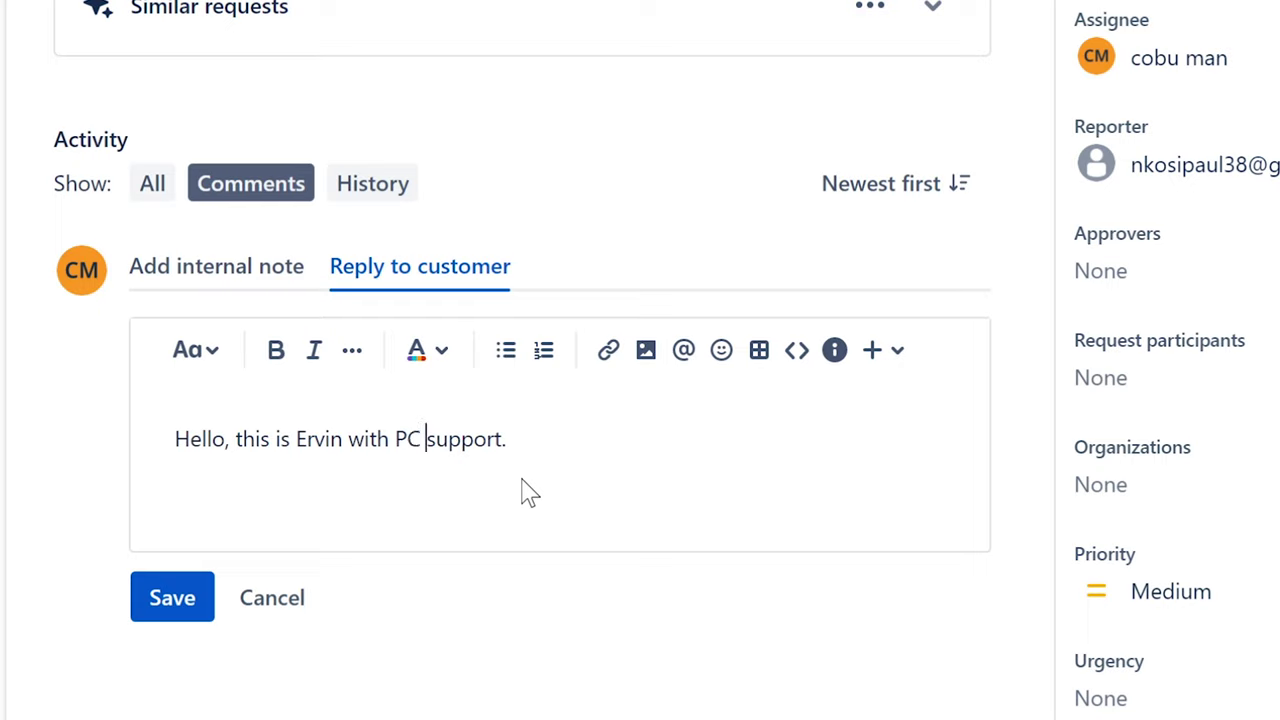
key("Right")
key("Right")
key("Right")
key("Right")
key("Right")
key("Right")
key("Right")
key("Right")
Step: Add "I have your ticket about keyboard keys not working..." to the reply and begin the following sentence with "Most"
type("I have your ticke")
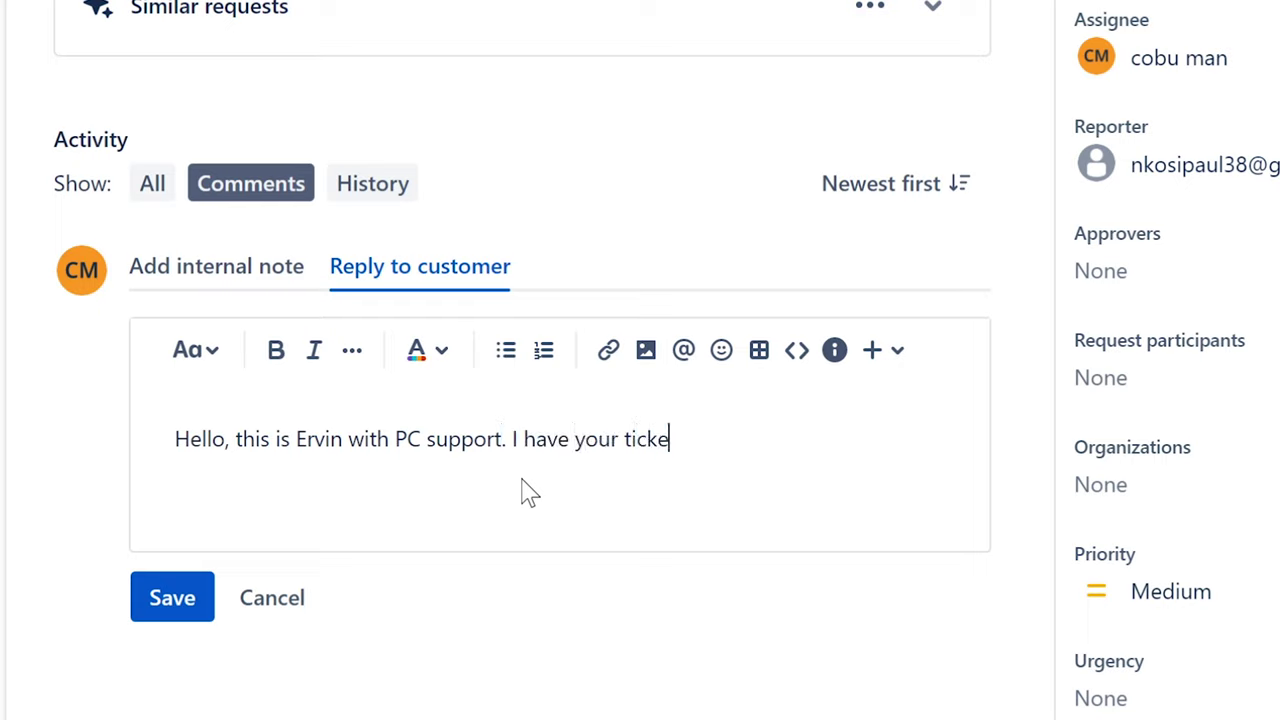
type("t about keyboa")
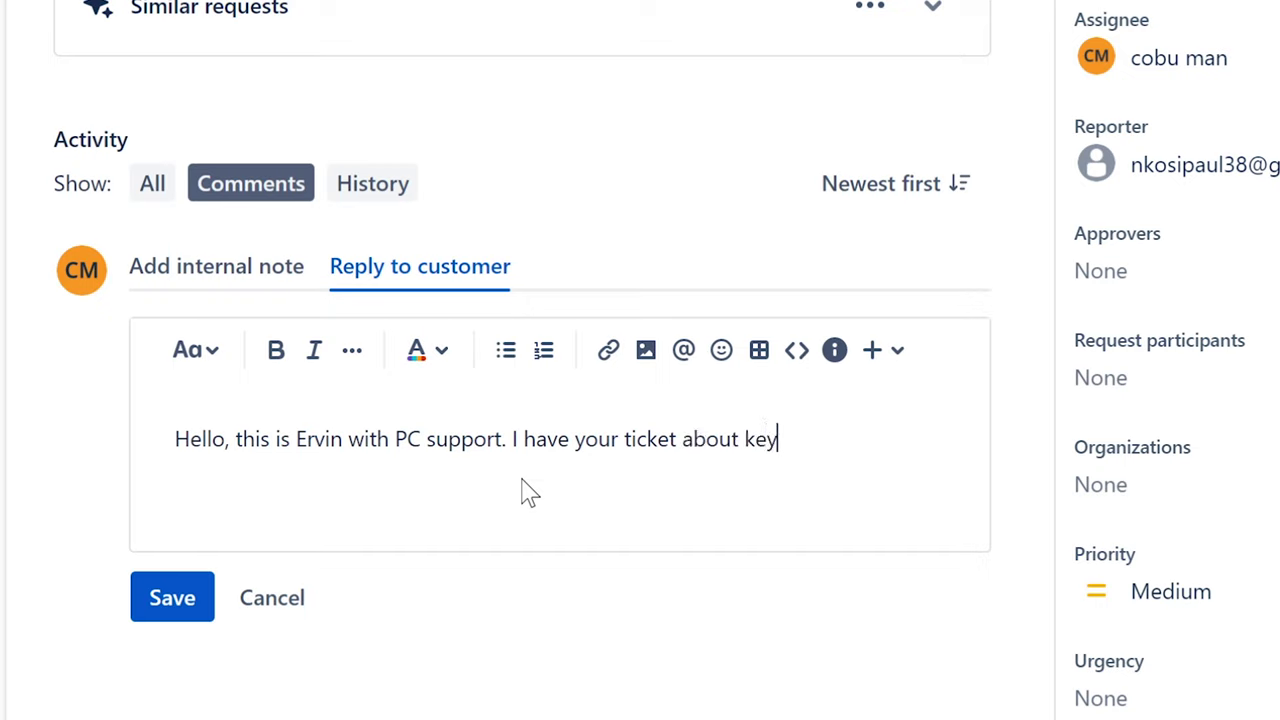
type("rd keys not wor")
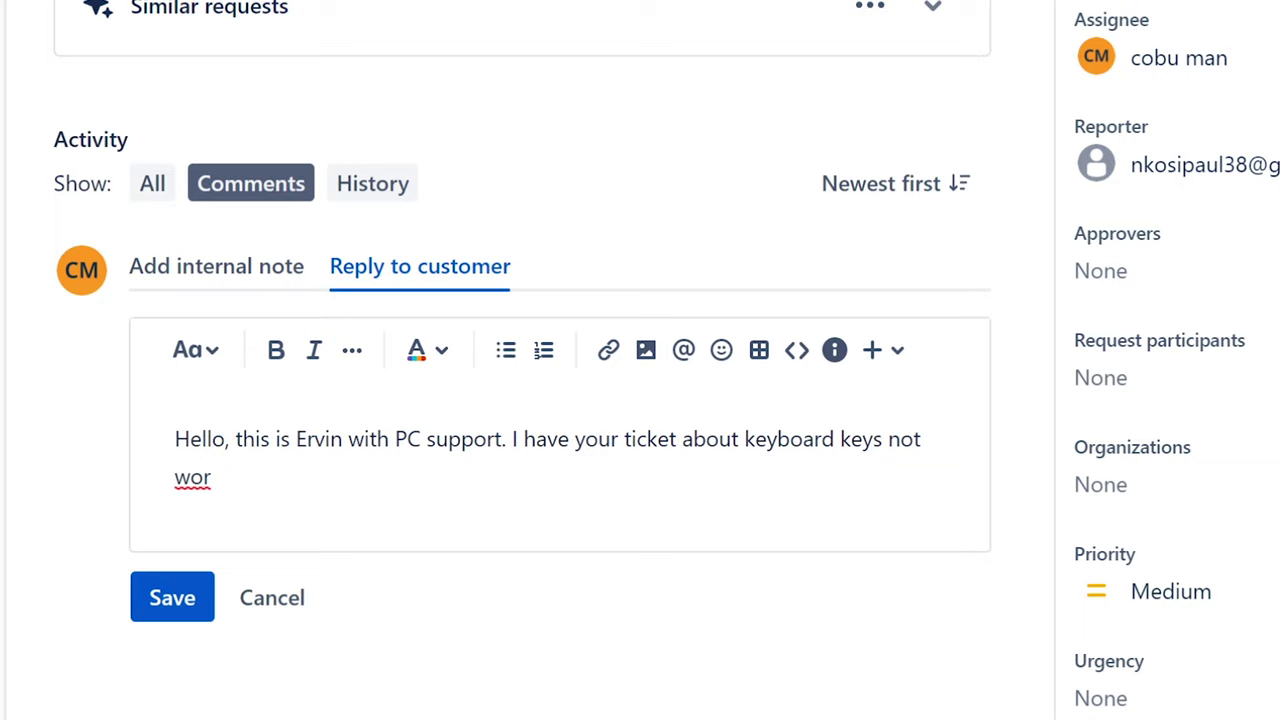
type("king... Most ")
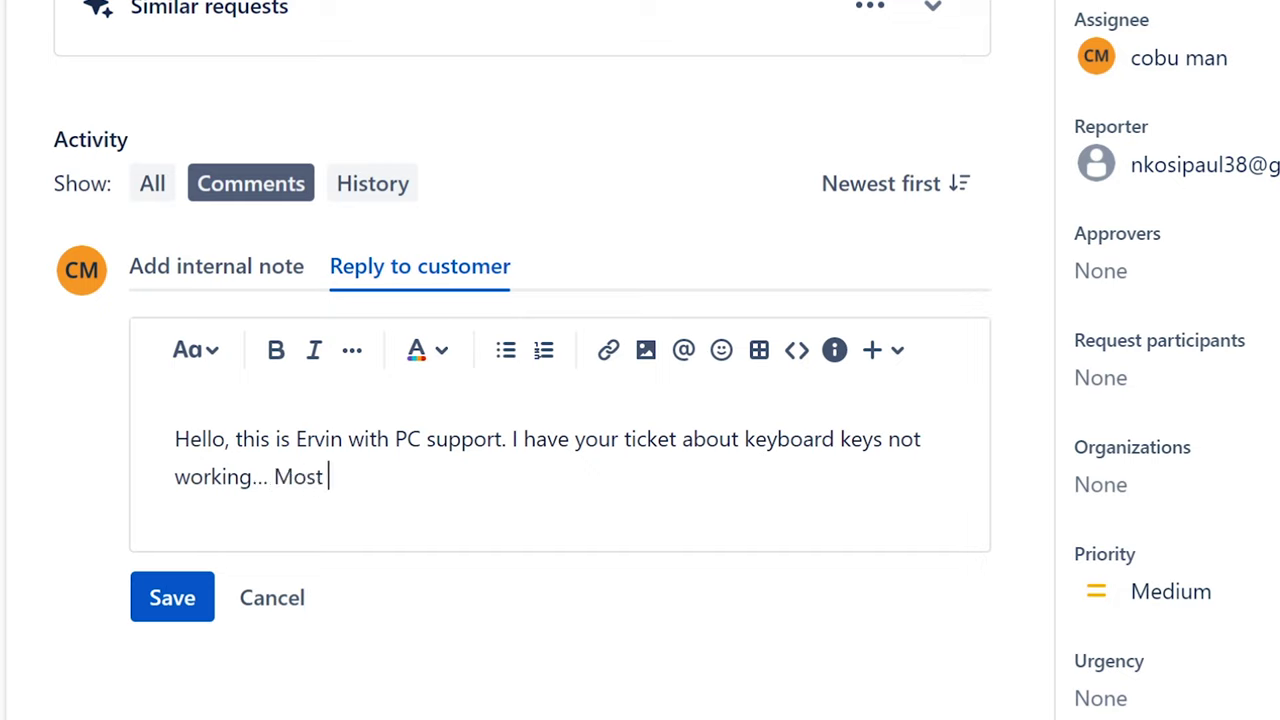
Step: Continue the reply's second-line sentence with "of time this issue is related to", fixing the misspelled "is"
type("of time th")
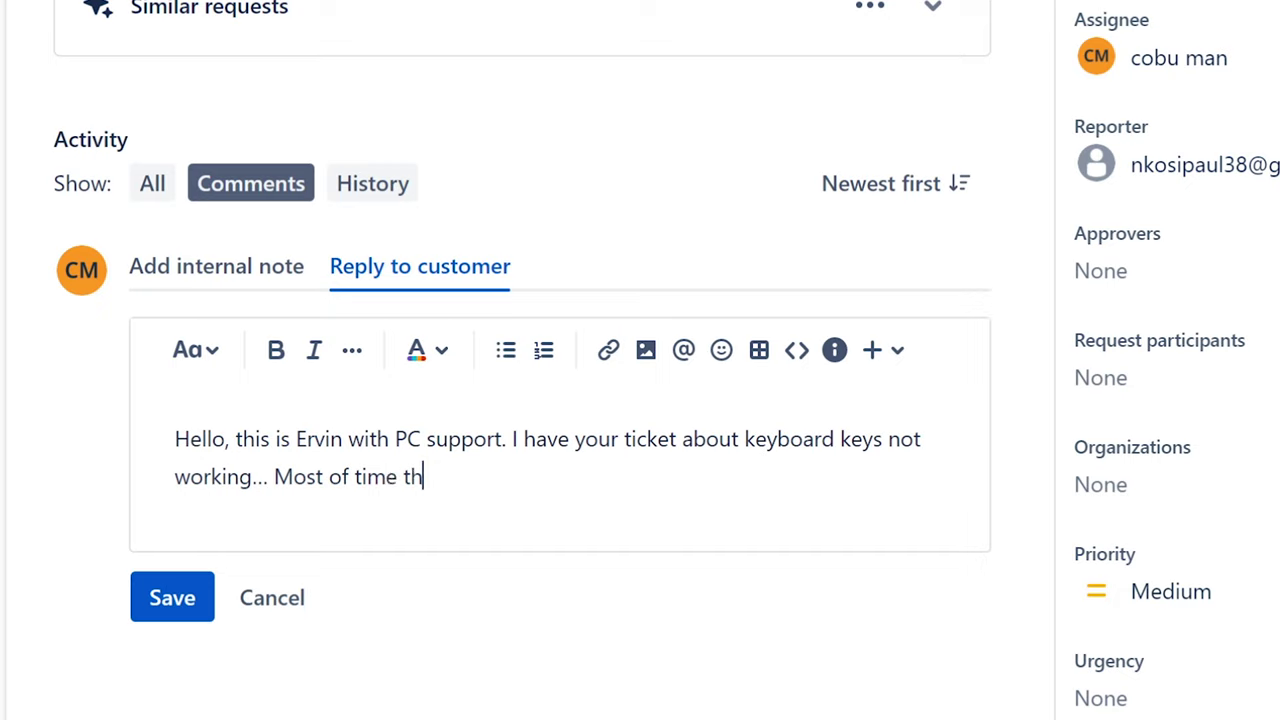
type("is issue si ")
type("r")
key("BackSpace")
type("si r")
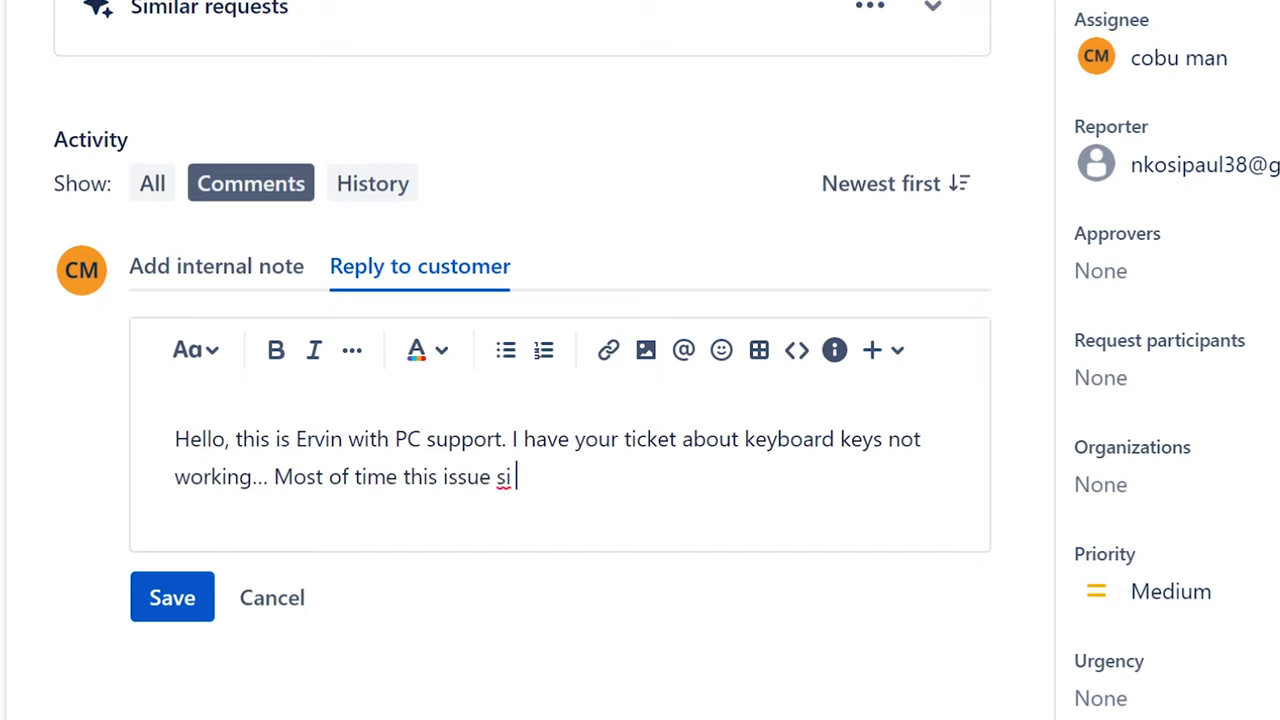
key("BackSpace")
key("BackSpace")
key("BackSpace")
key("BackSpace")
key("BackSpace")
type("is related to")
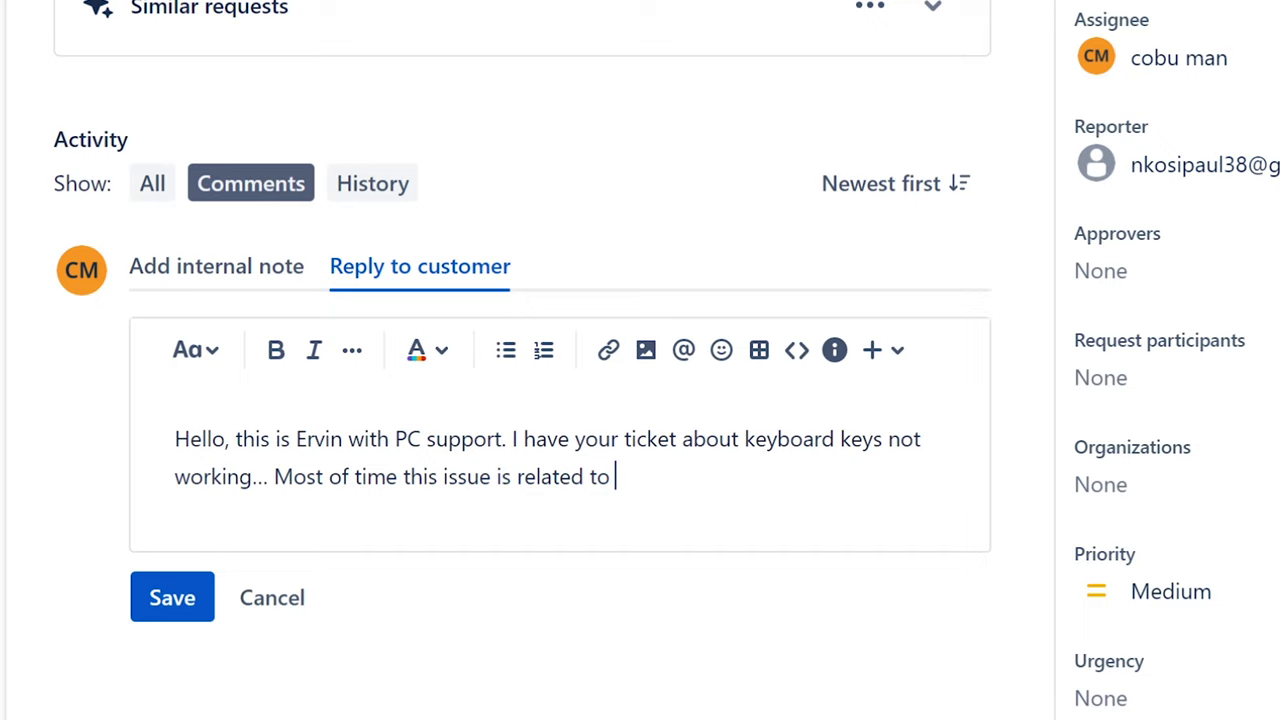
Step: Complete the reply's current sentence with "keyboard itself is either dirty and needs to be cleaned or replaced."
type(" p")
key("BackSpace")
type("keyboard it")
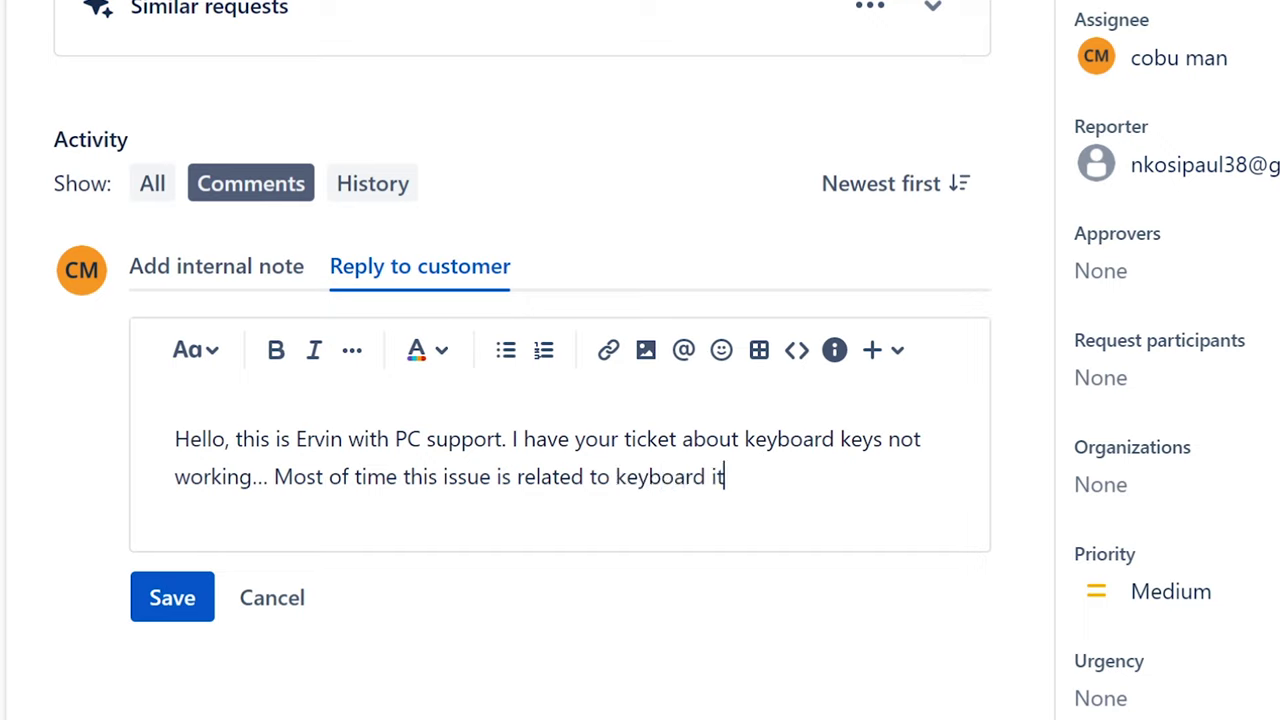
type("self is eithe")
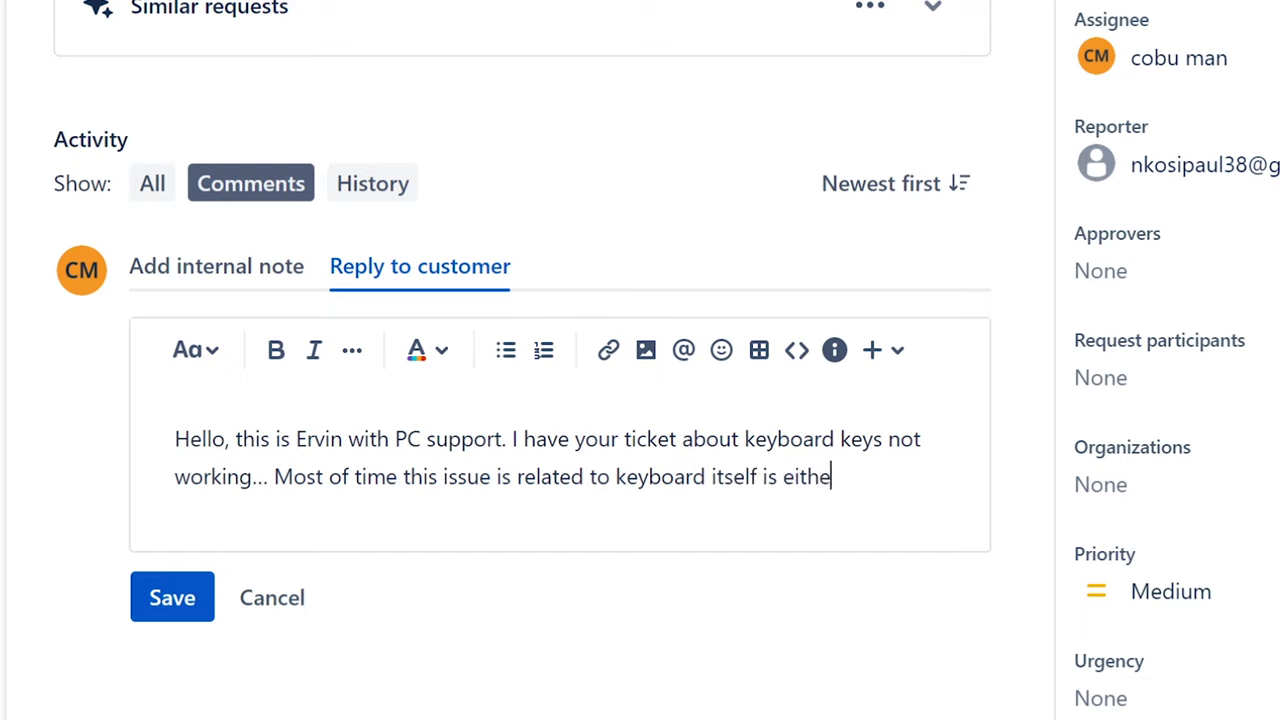
type("r dirty and n")
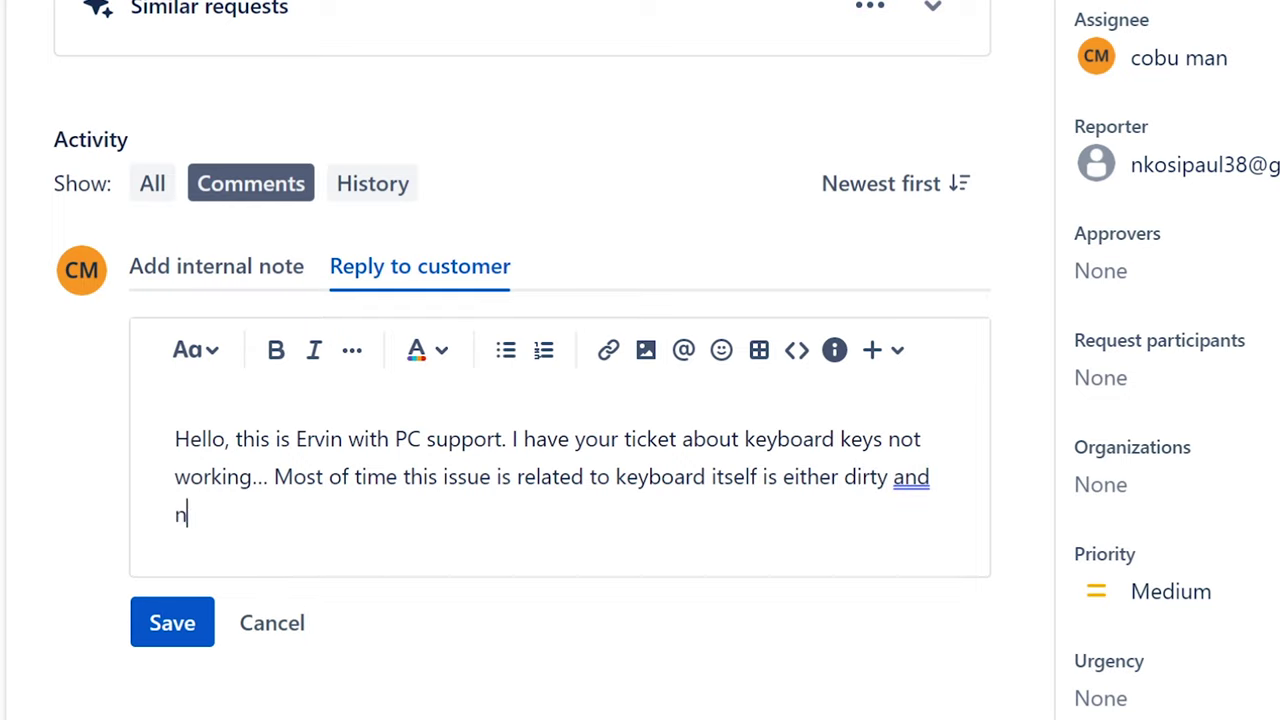
type("eeds to be c")
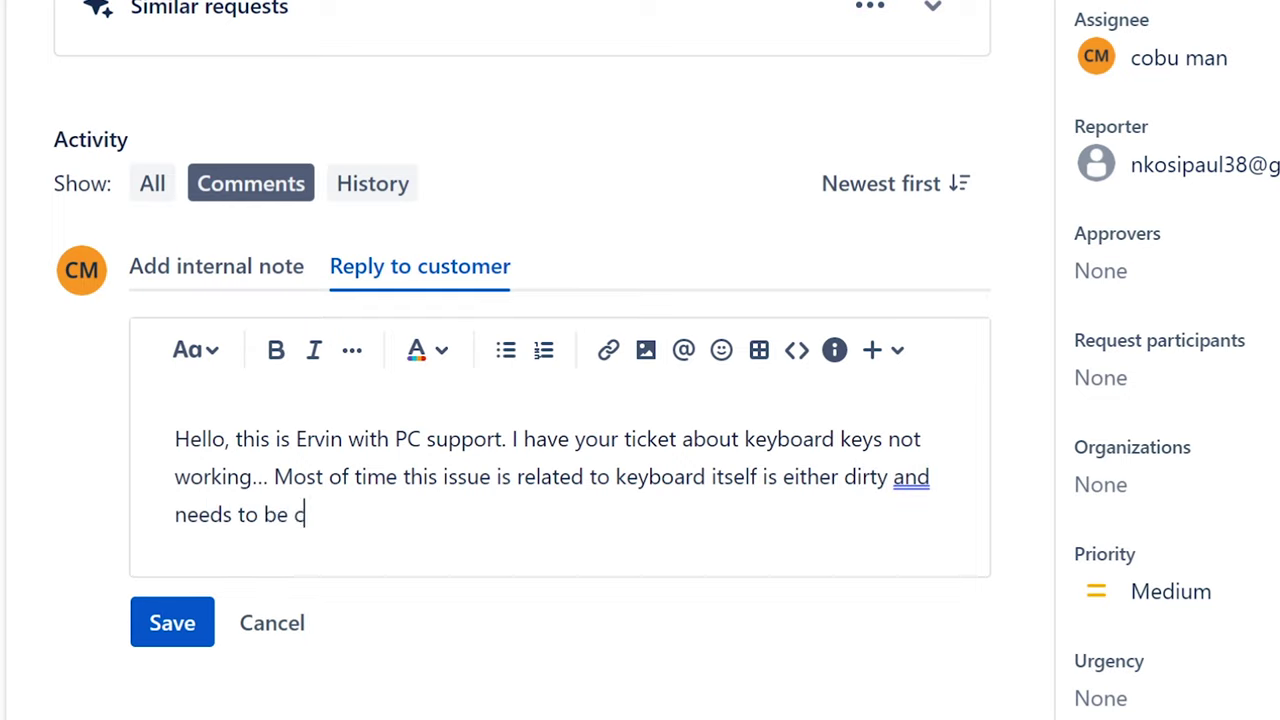
type("leaned or ke")
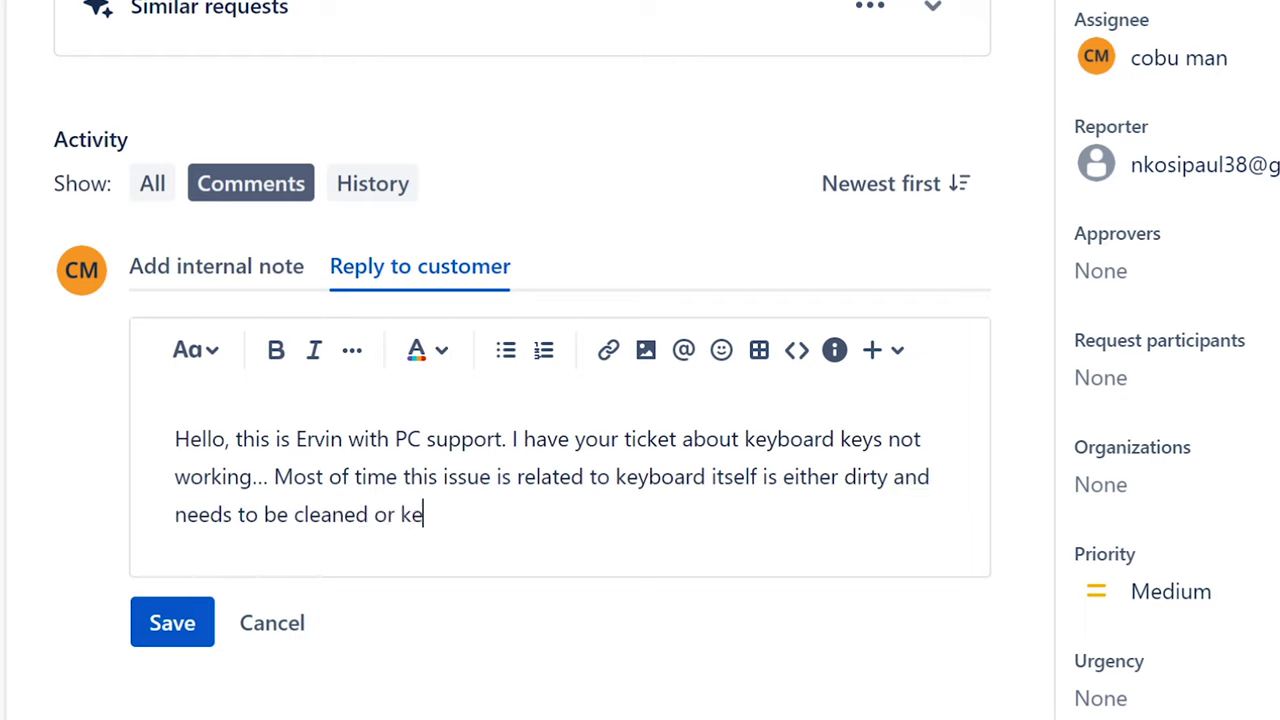
type("b")
key("BackSpace")
key("BackSpace")
key("BackSpace")
key("BackSpace")
key("BackSpace")
type("r replaced. H")
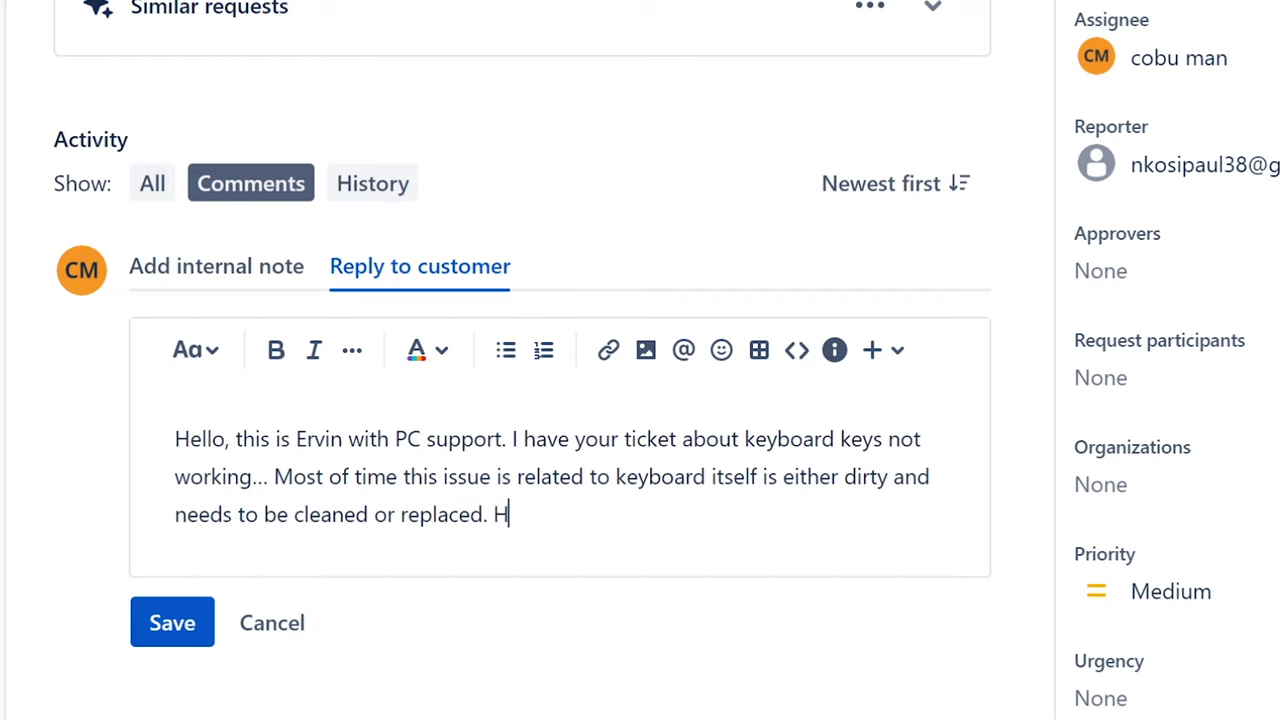
Step: Continue the reply with "However, you can try to resolve this problem by making sure the keyboard"
type("owever, you c")
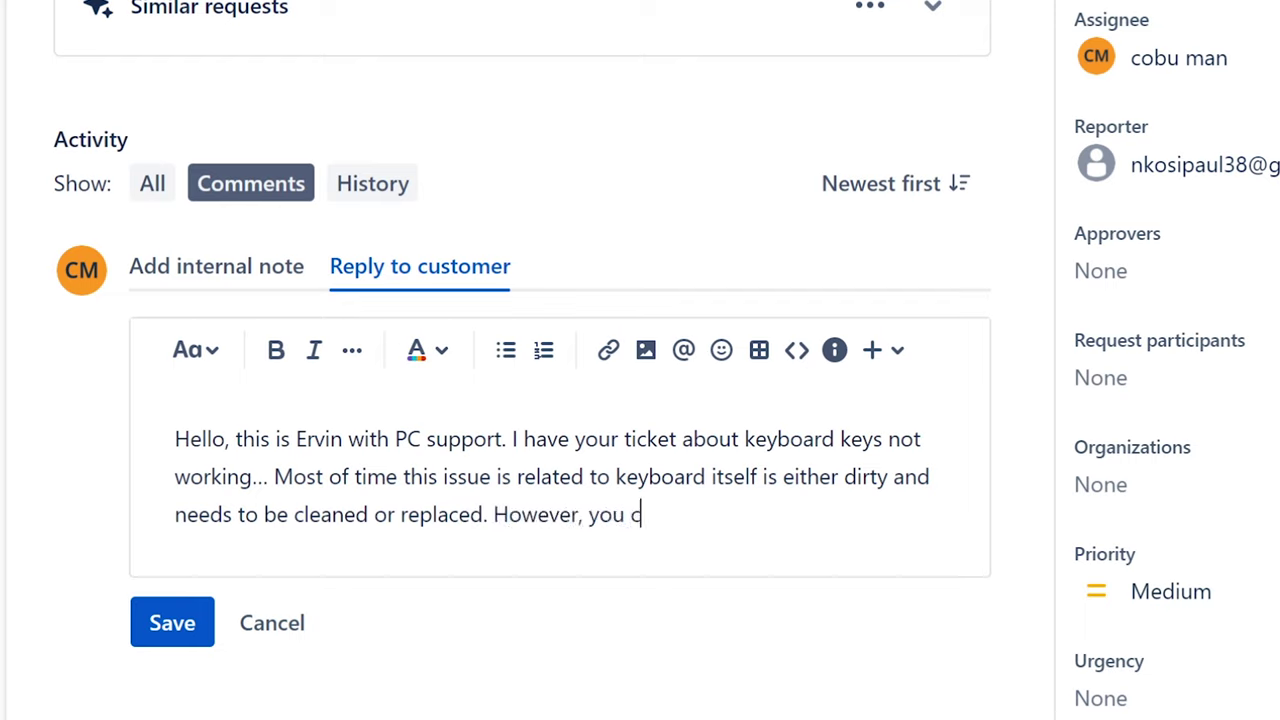
type("an try to")
type("resolve t")
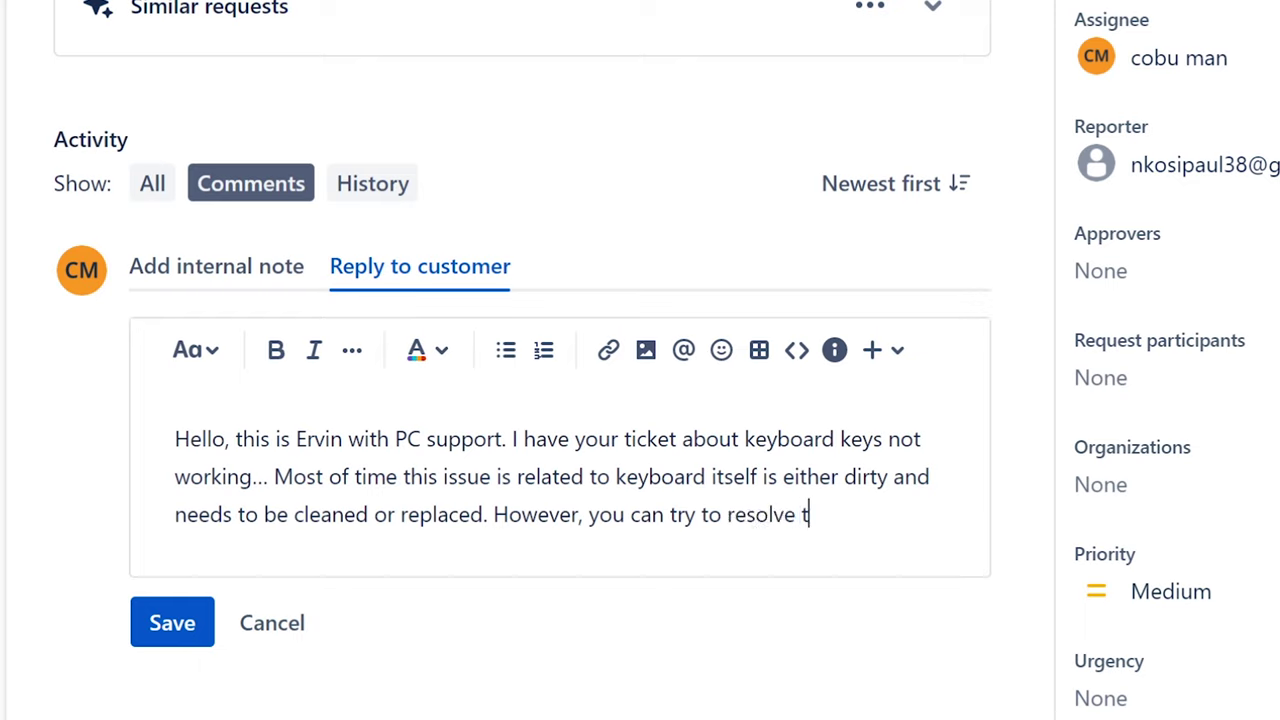
type("his problem by ")
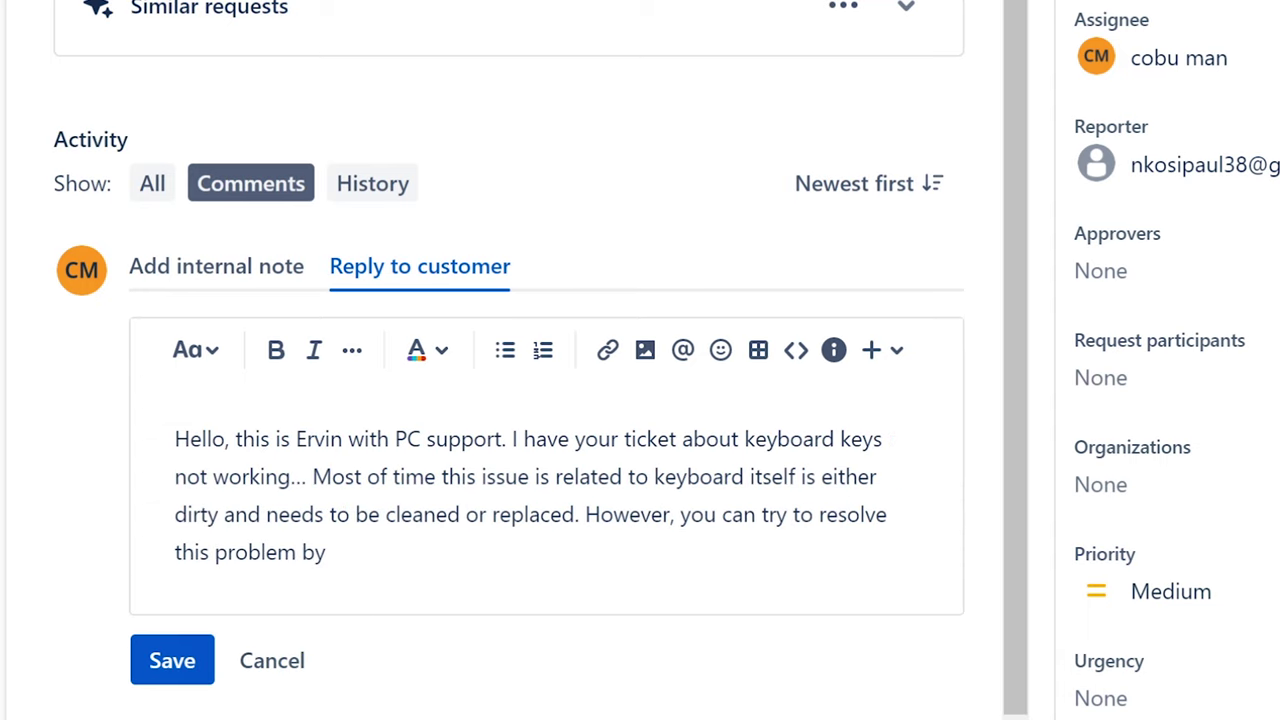
type("making sur")
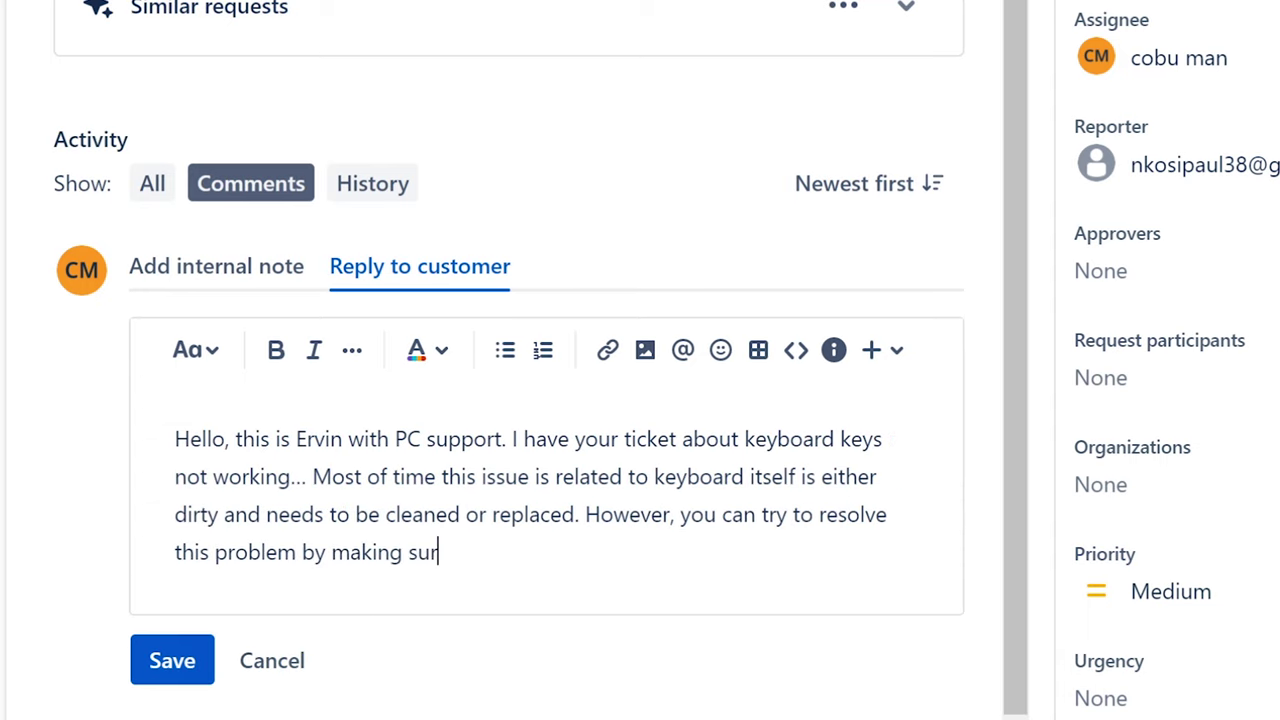
type("e the keyboard ")
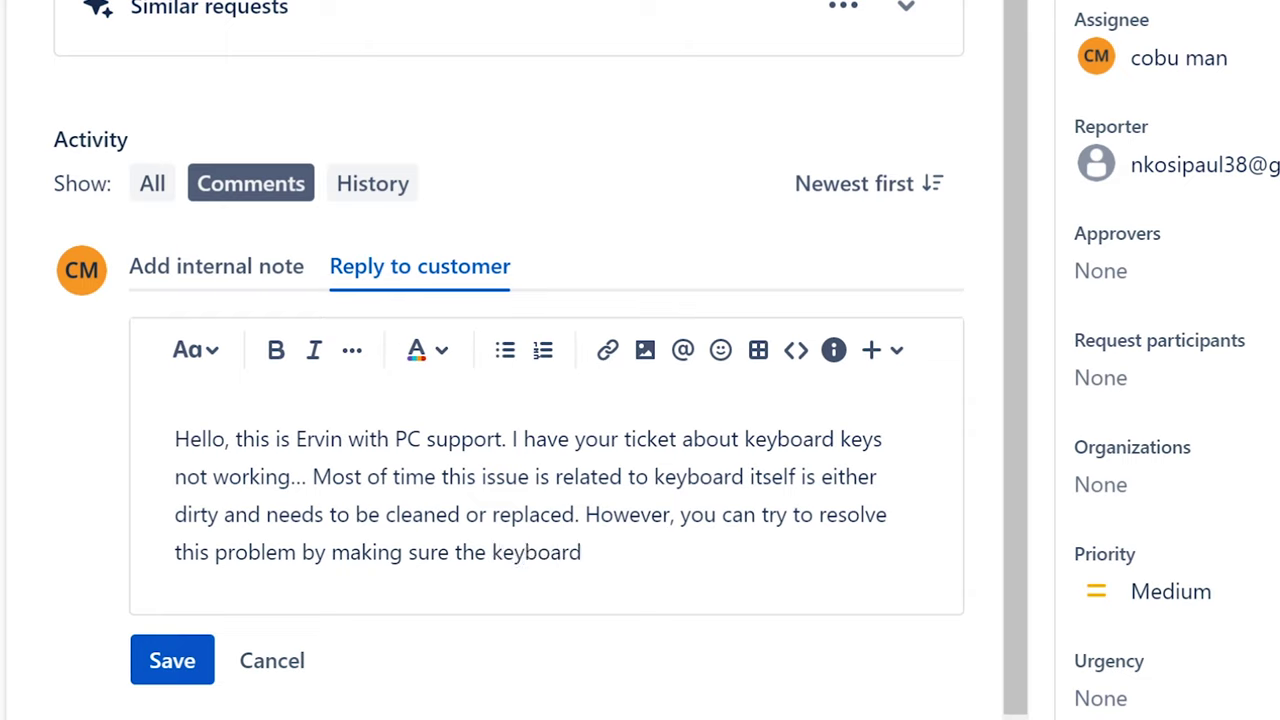
Step: Extend the reply with "ribbon cable is plugged in all the way", correcting the spelling of "ribbon"
type("ribbe")
type("n")
key("BackSpace")
key("BackSpace")
key("BackSpace")
type("beon")
key("BackSpace")
key("BackSpace")
key("BackSpace")
type("on cable")
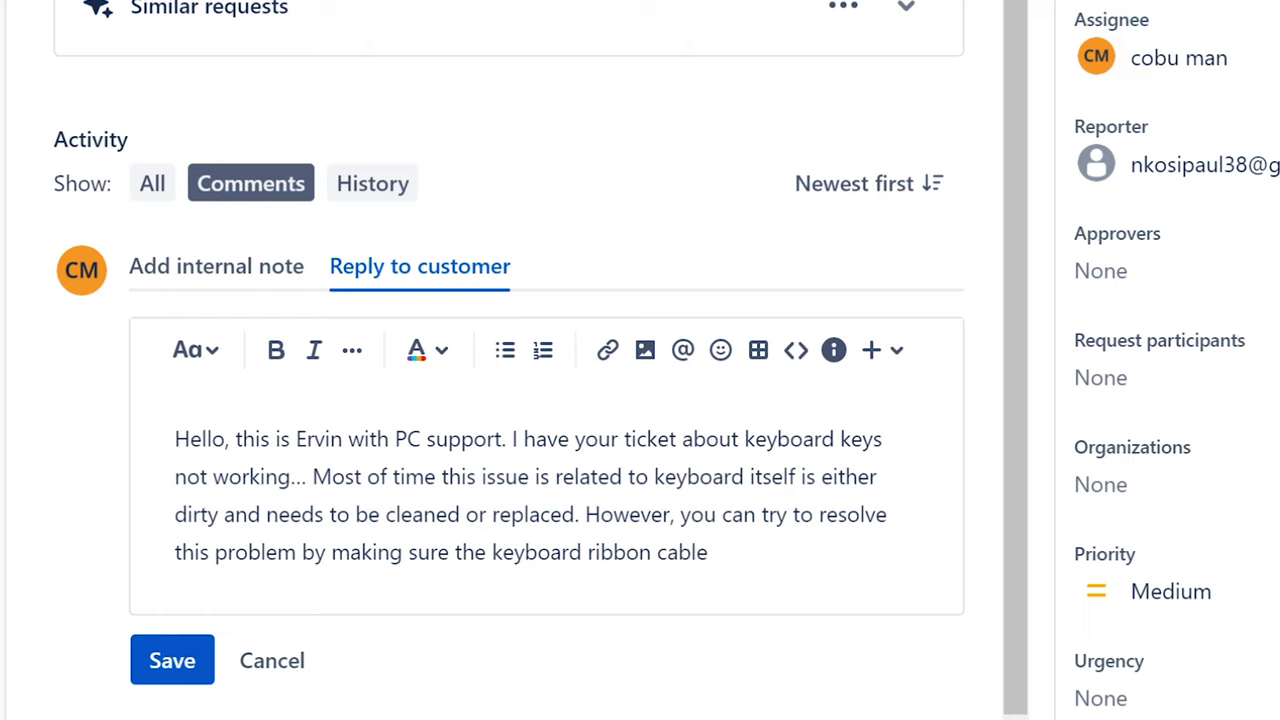
type(" is plugged in a")
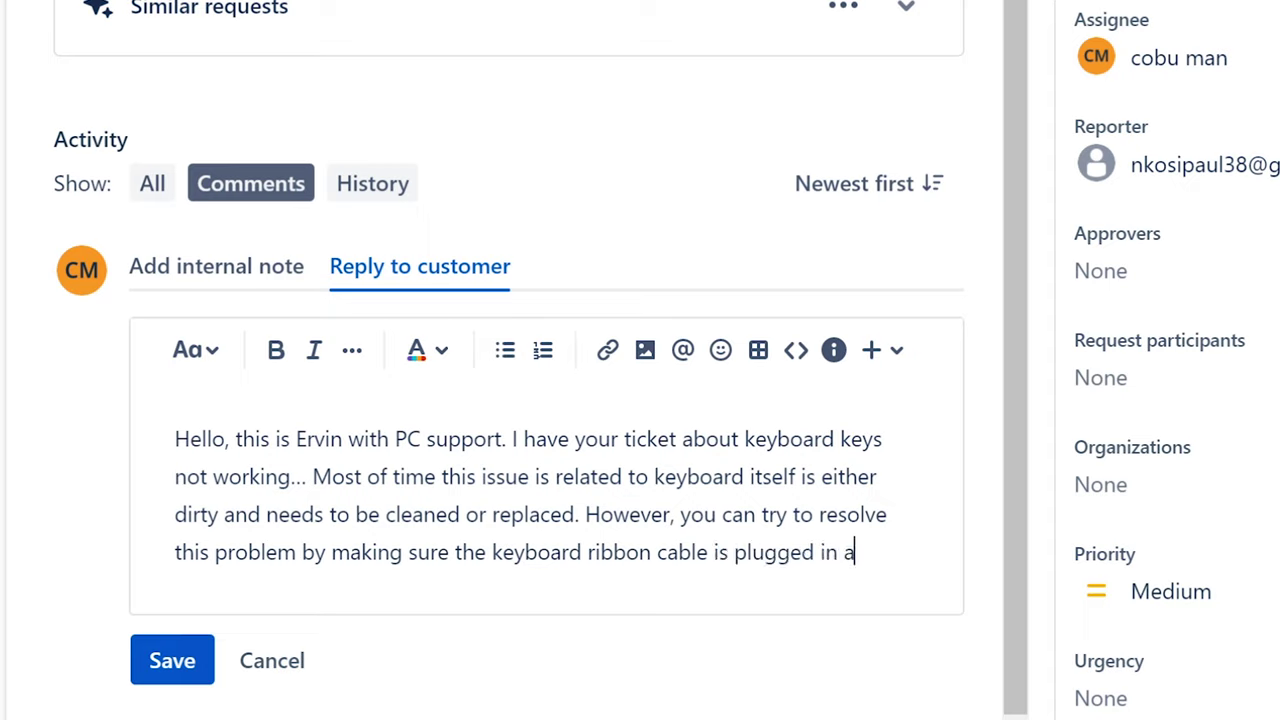
type("ll the way")
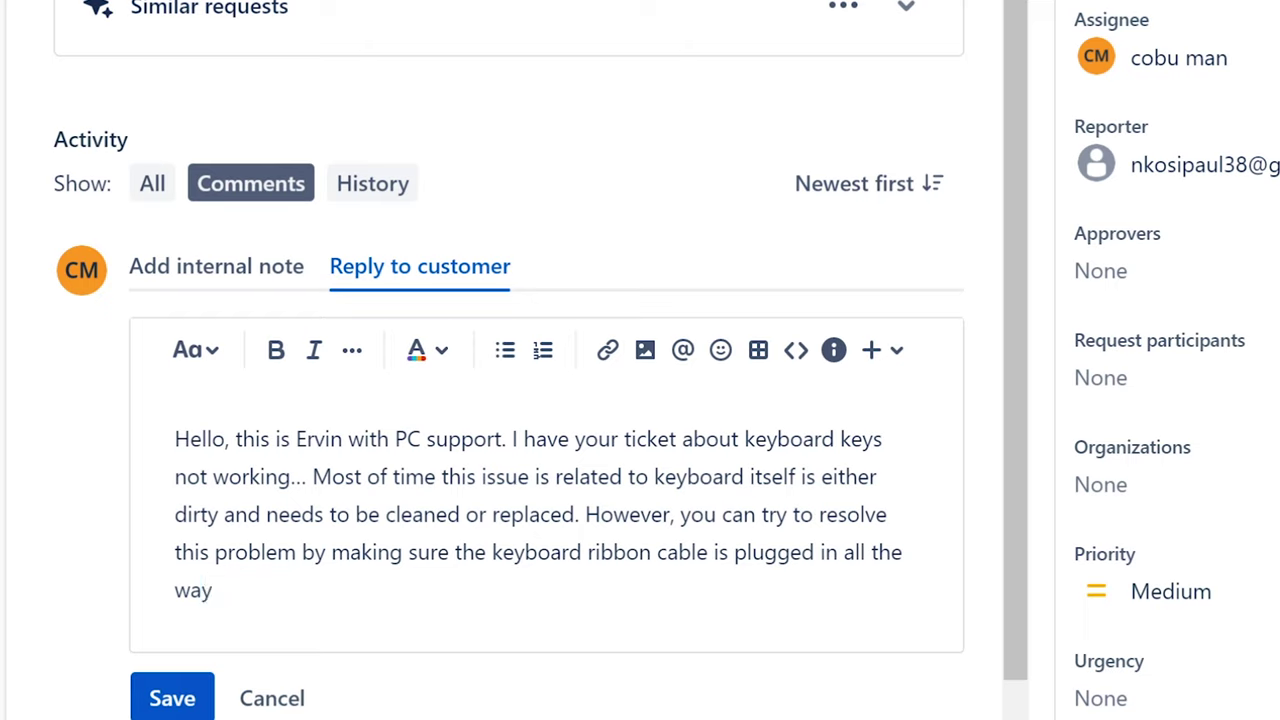
Step: Add the alternative fix "or removing those specific keys" to the reply's troubleshooting sentence
type("or cle")
key("BackSpace")
key("BackSpace")
key("BackSpace")
type("p")
key("BackSpace")
type("removing the")
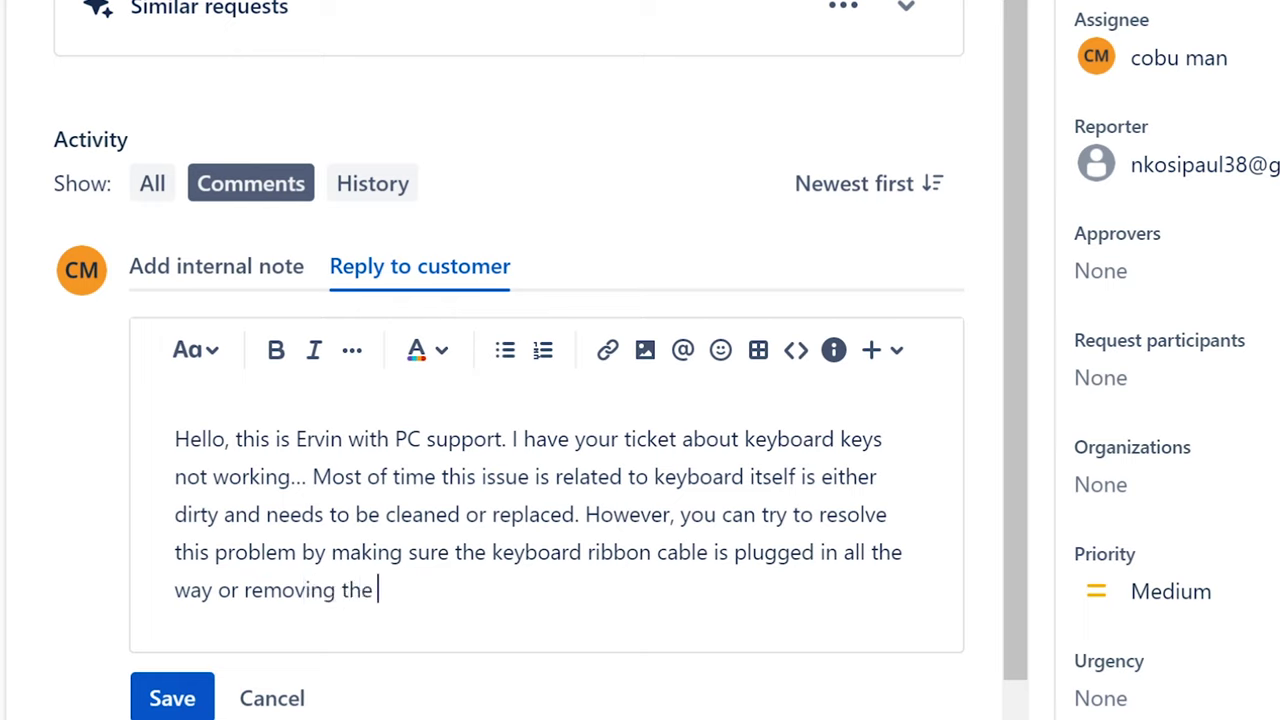
key("BackSpace")
key("BackSpace")
type("ose specific keys")
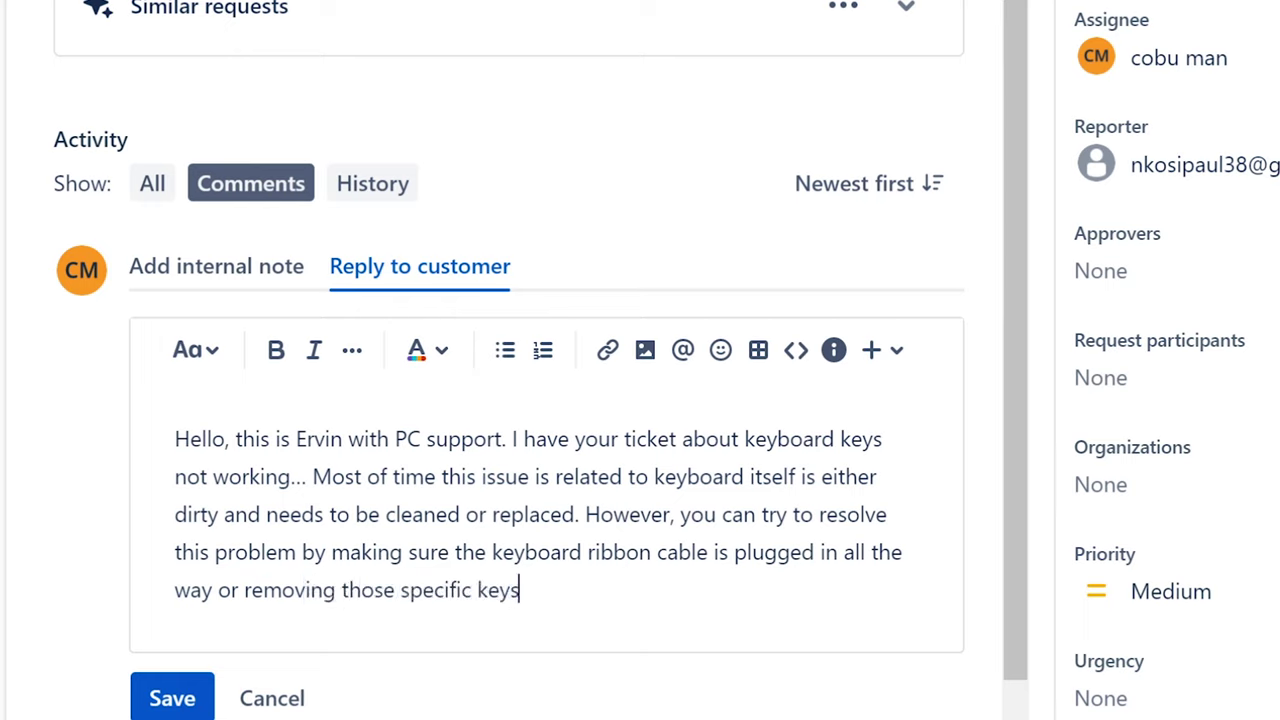
Step: Finish the reply with "to see if anything is dirty underneath.", sign it with the technician's first name, and save it
type(" to see if an")
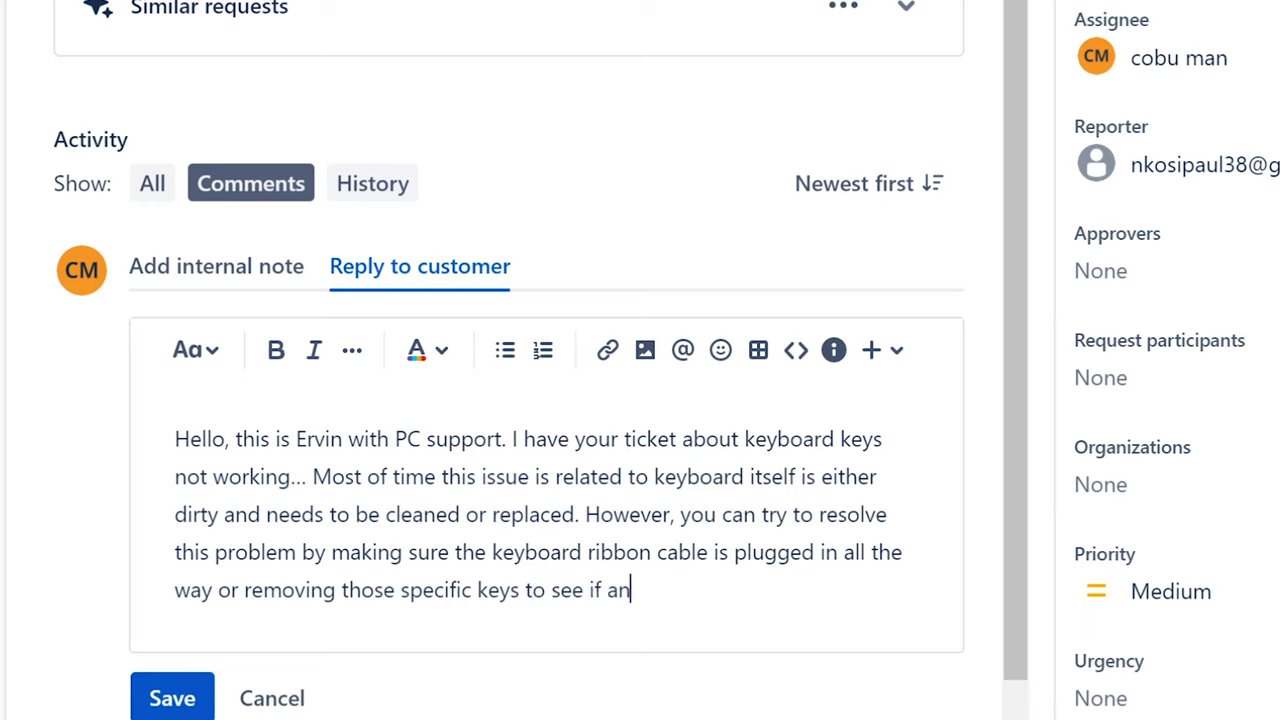
type("ything is ")
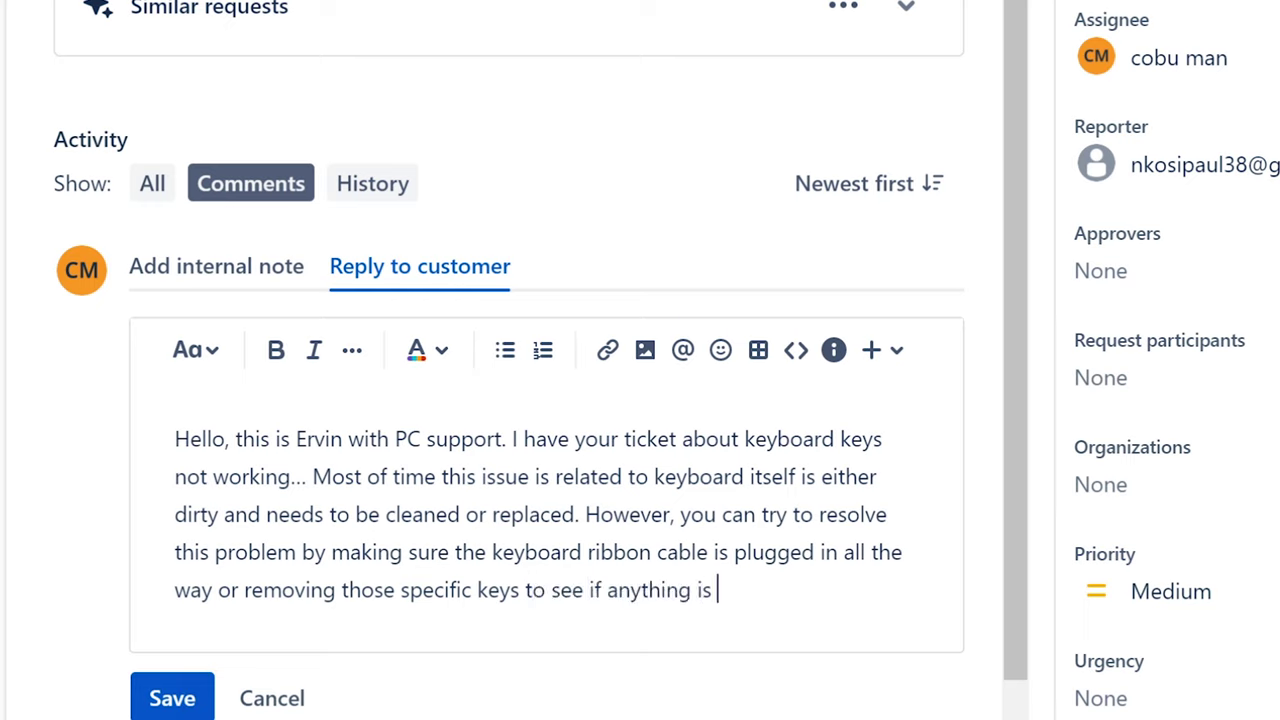
type("dirty underneath.")
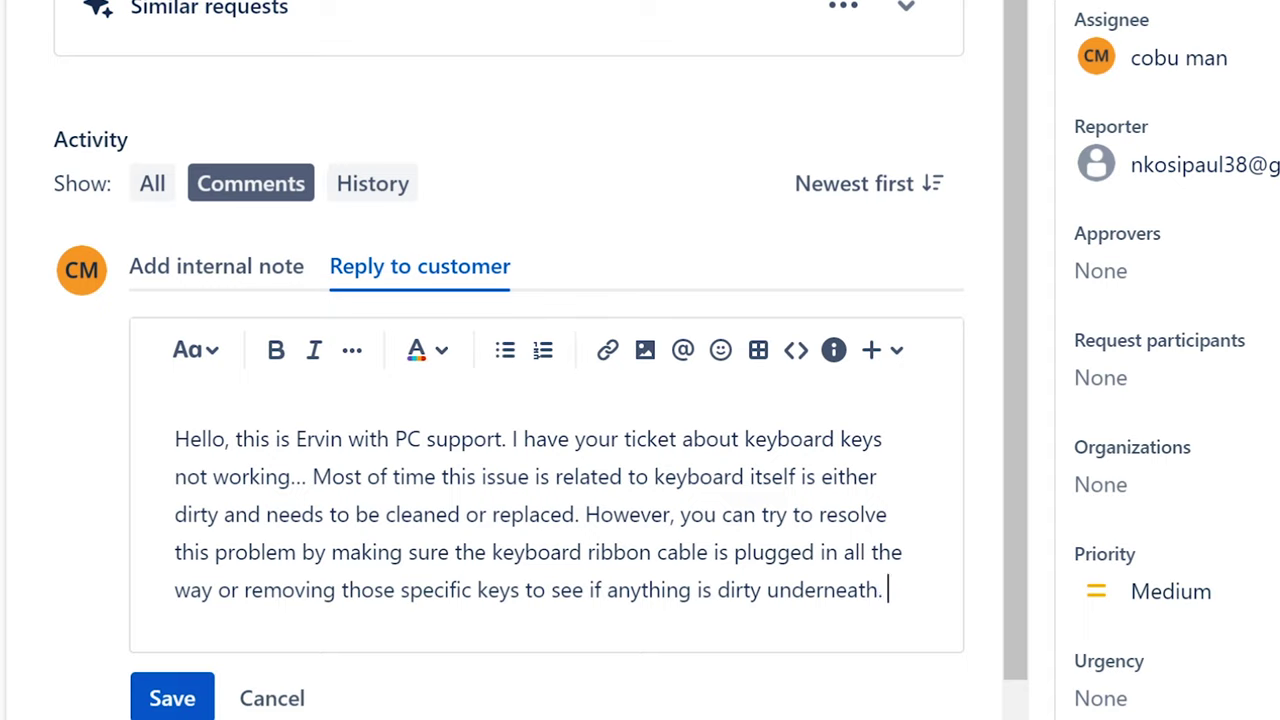
type(" Ervin")
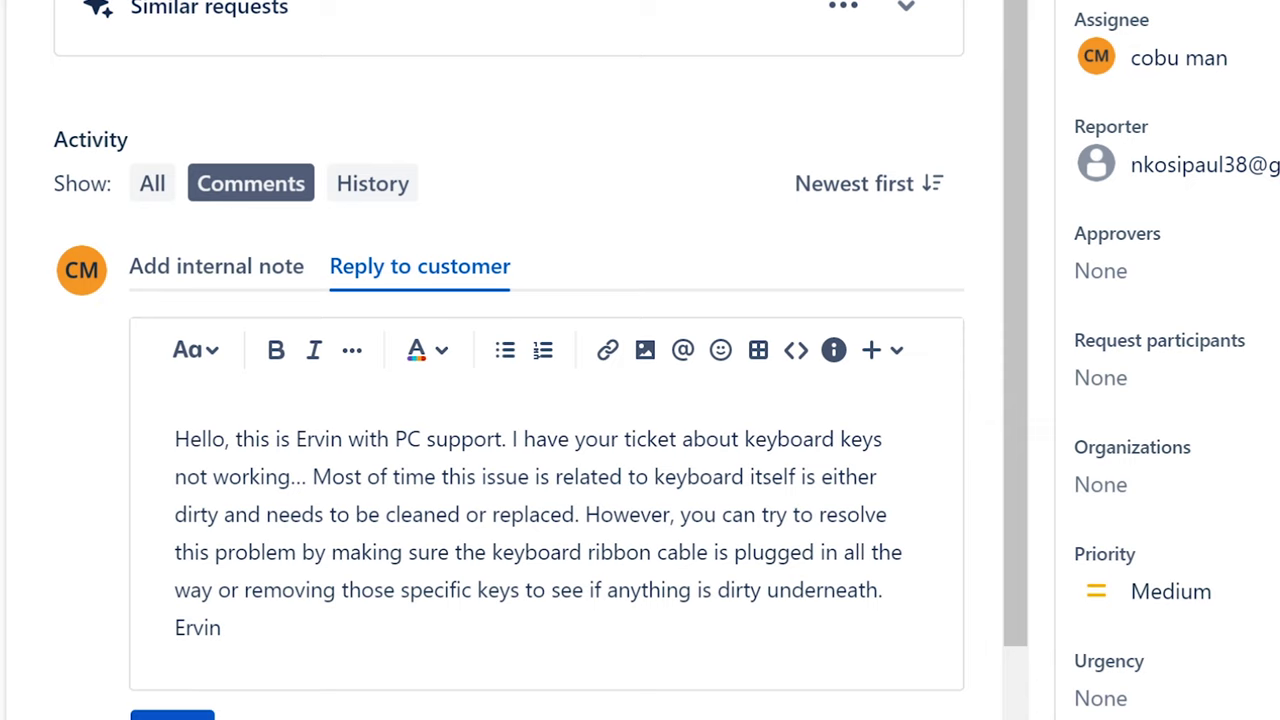
left_click(205, 716)
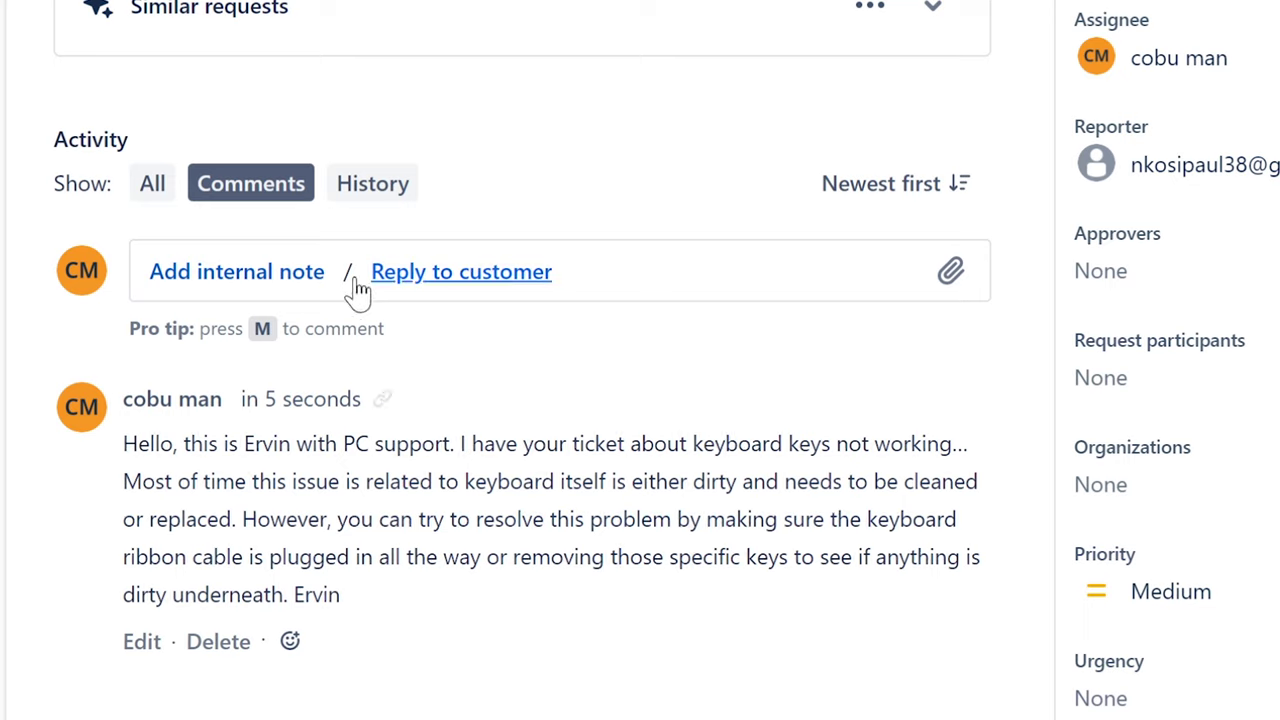
Step: Start an internal note on the ticket reading "Forwarded ticket to local Tech Support to"
left_click(293, 282)
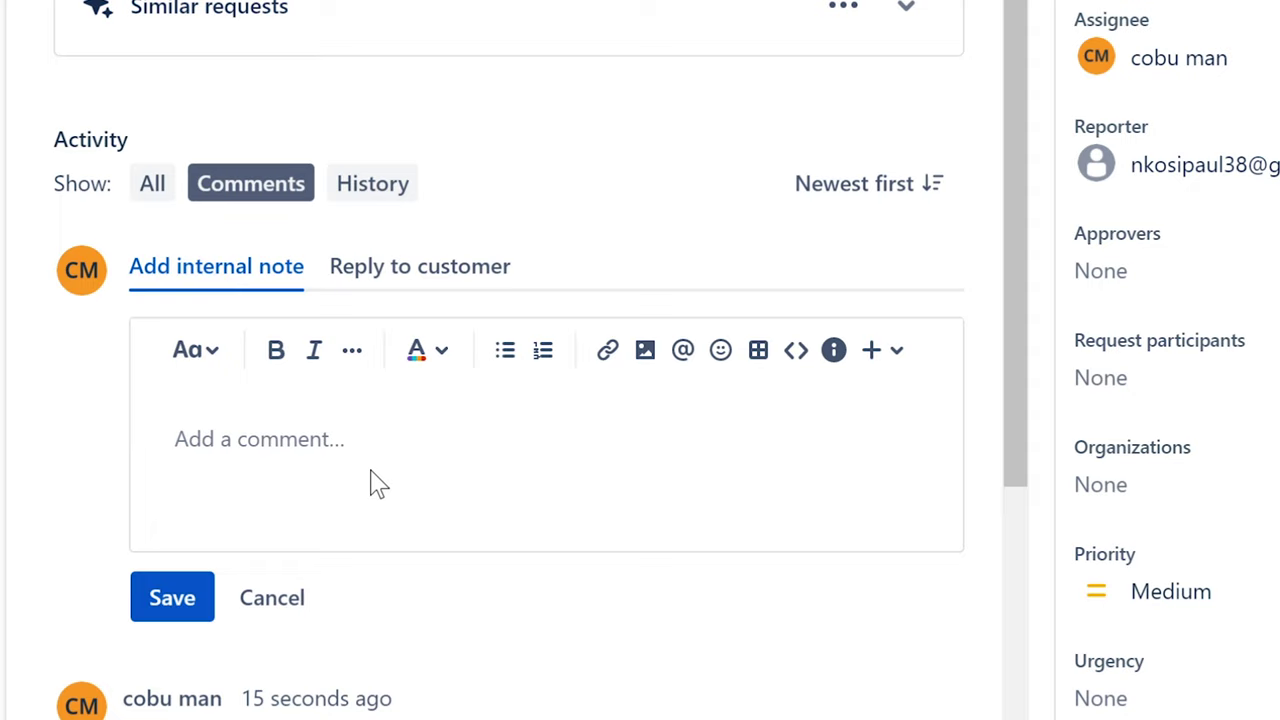
type("Forwarded ti")
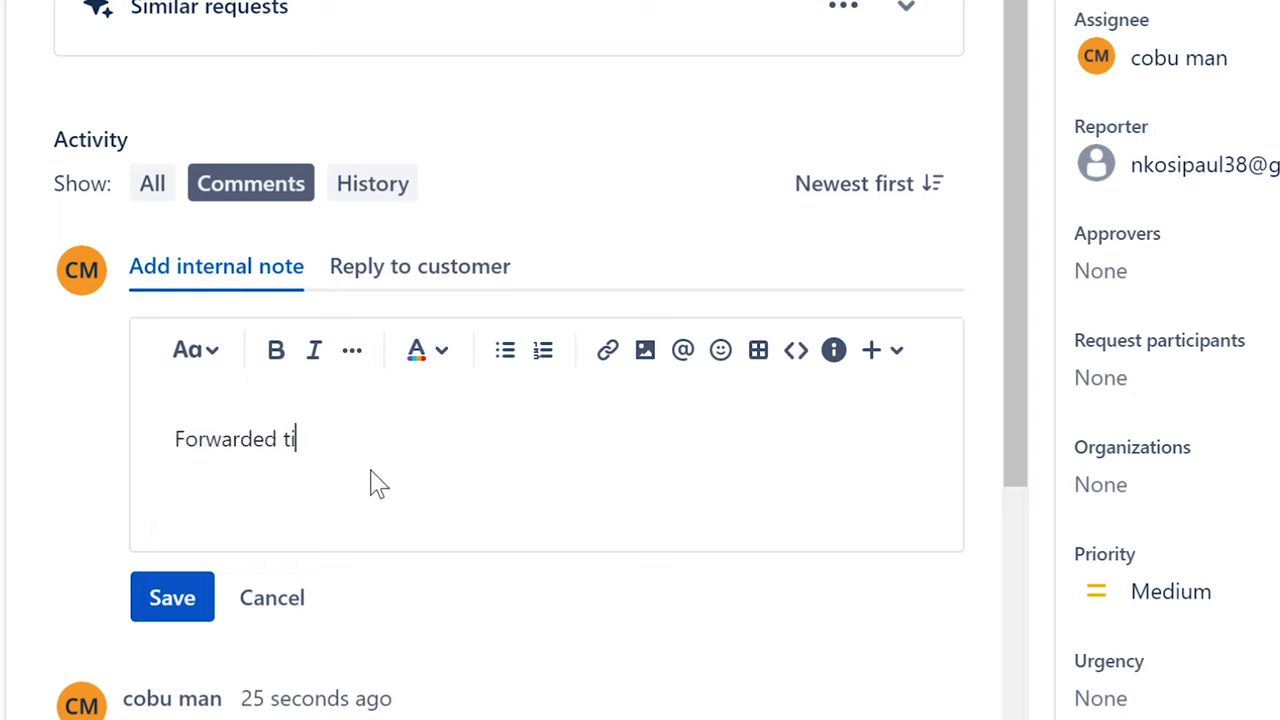
type("cket to locel")
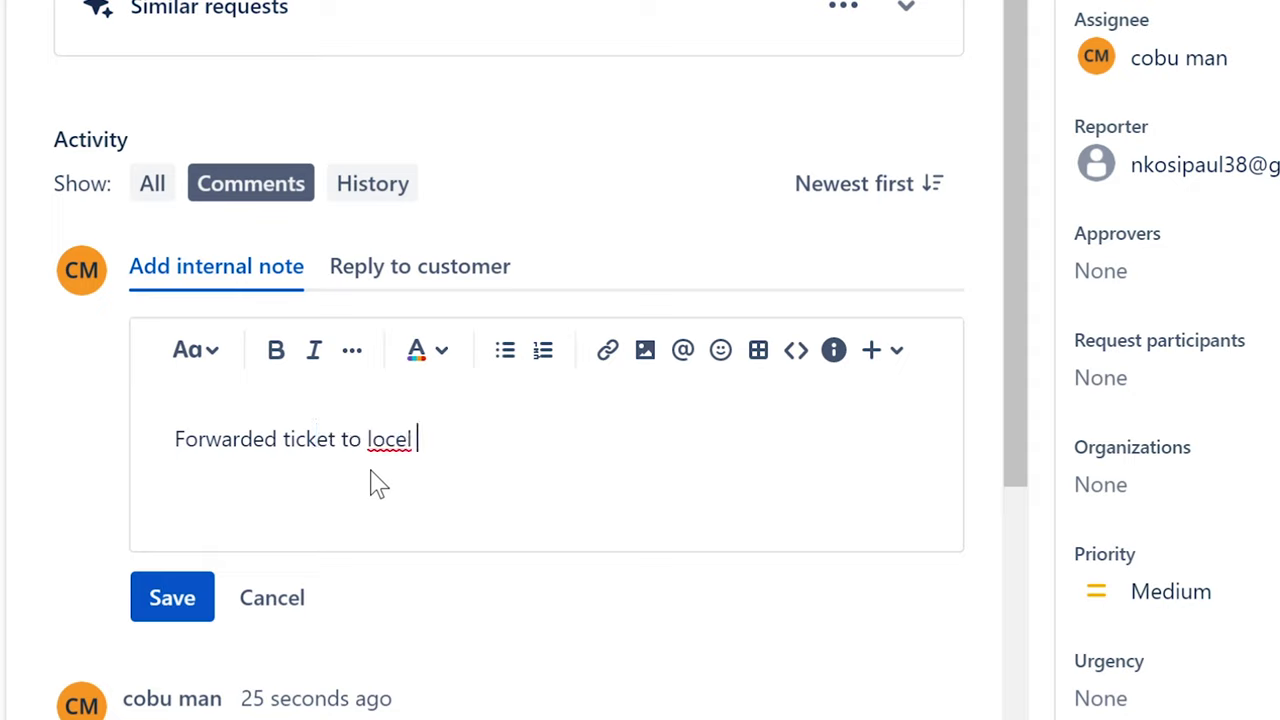
key("BackSpace")
key("BackSpace")
type("al Tech Support to")
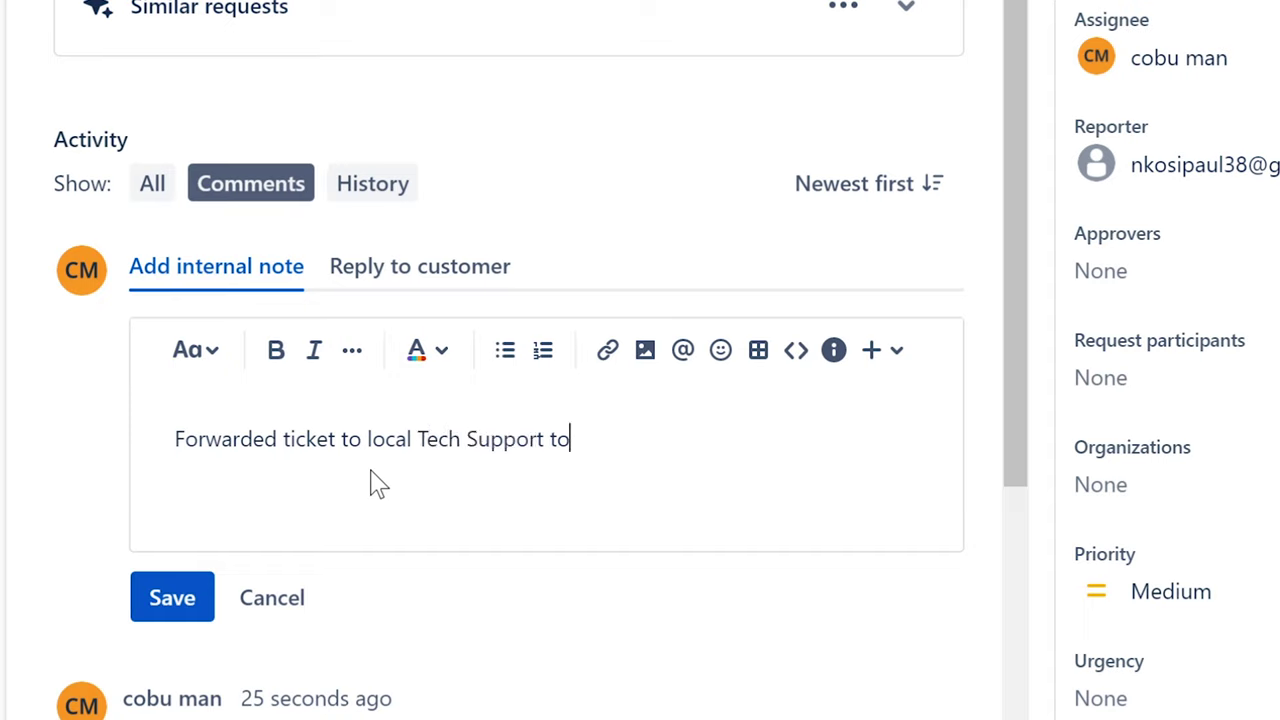
Step: Complete the internal note with "check laptop keyboard.", sign it with the technician's first name, and save it
type(" check keyba")
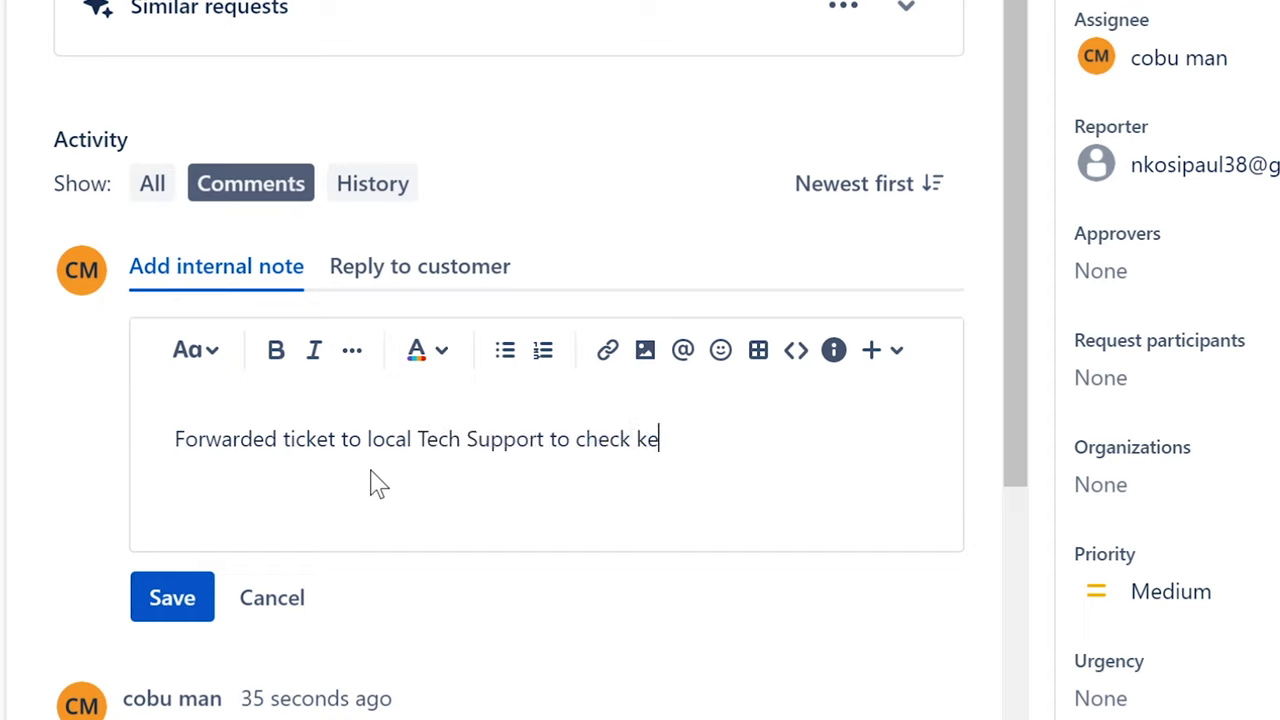
key("BackSpace")
key("BackSpace")
key("BackSpace")
key("BackSpace")
key("BackSpace")
type("laptop keyb")
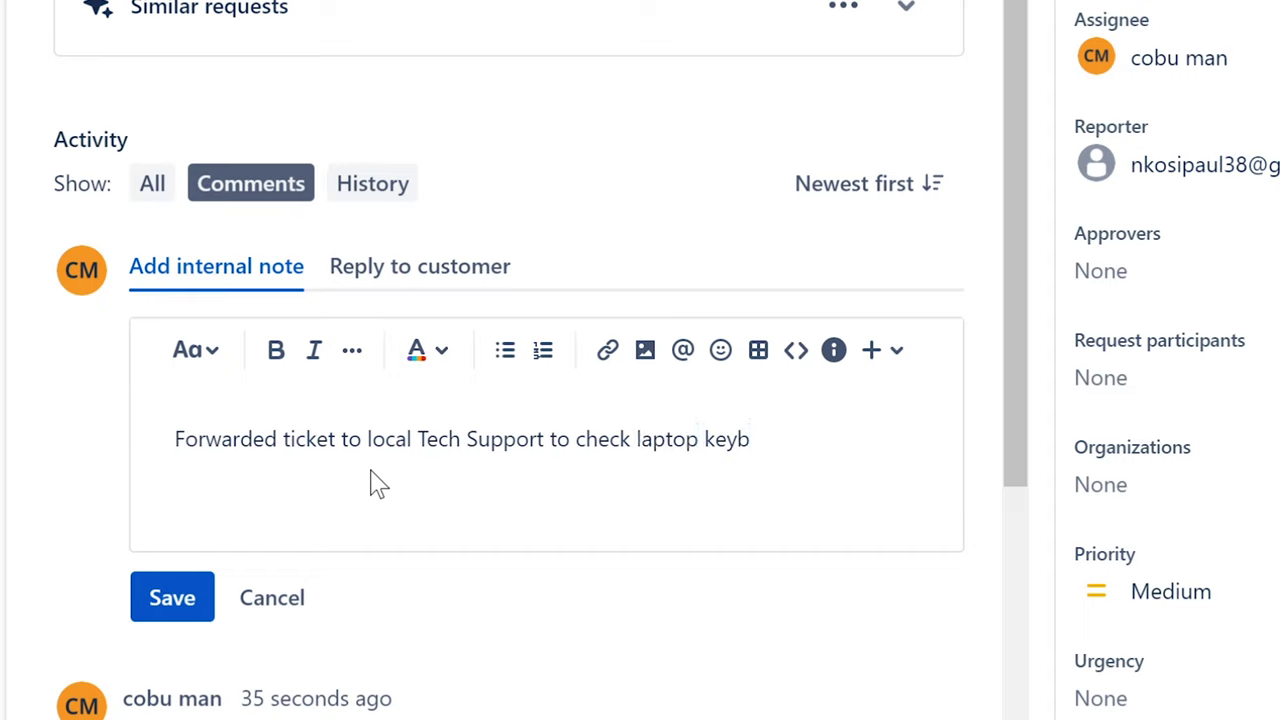
type("oard. Ervin")
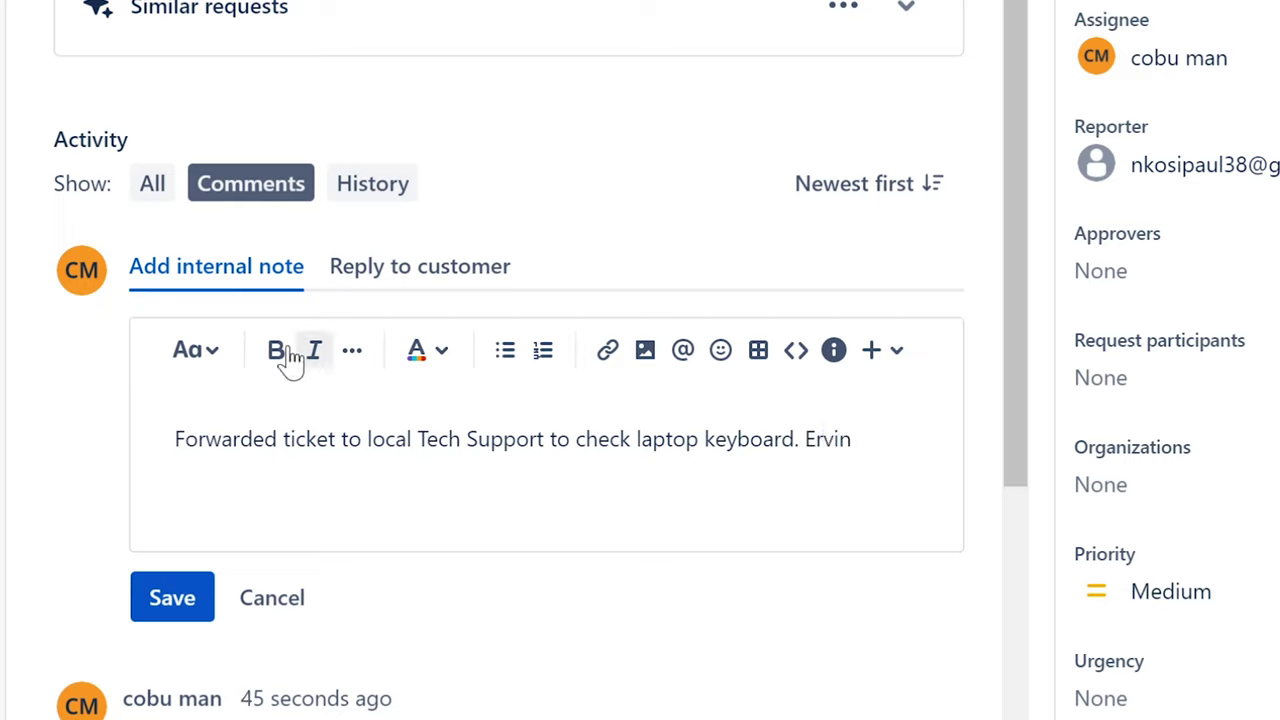
left_click_drag(852, 439, 165, 455)
left_click(260, 500)
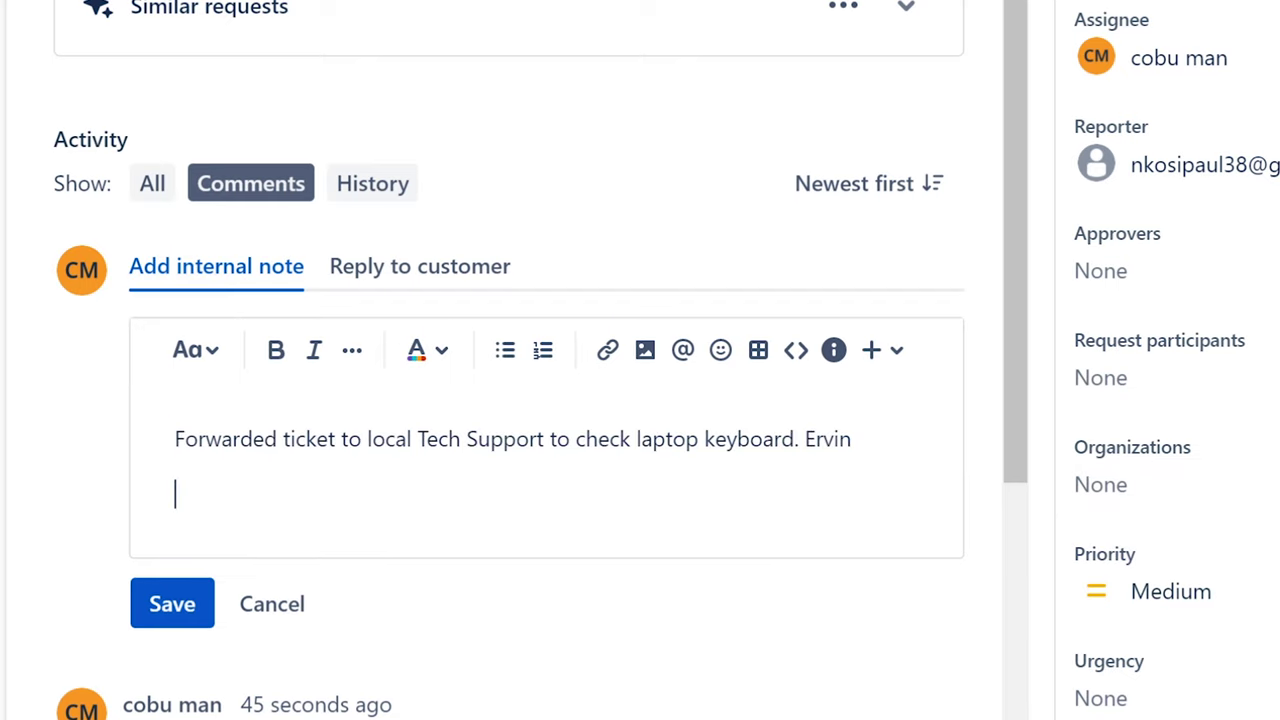
left_click(172, 608)
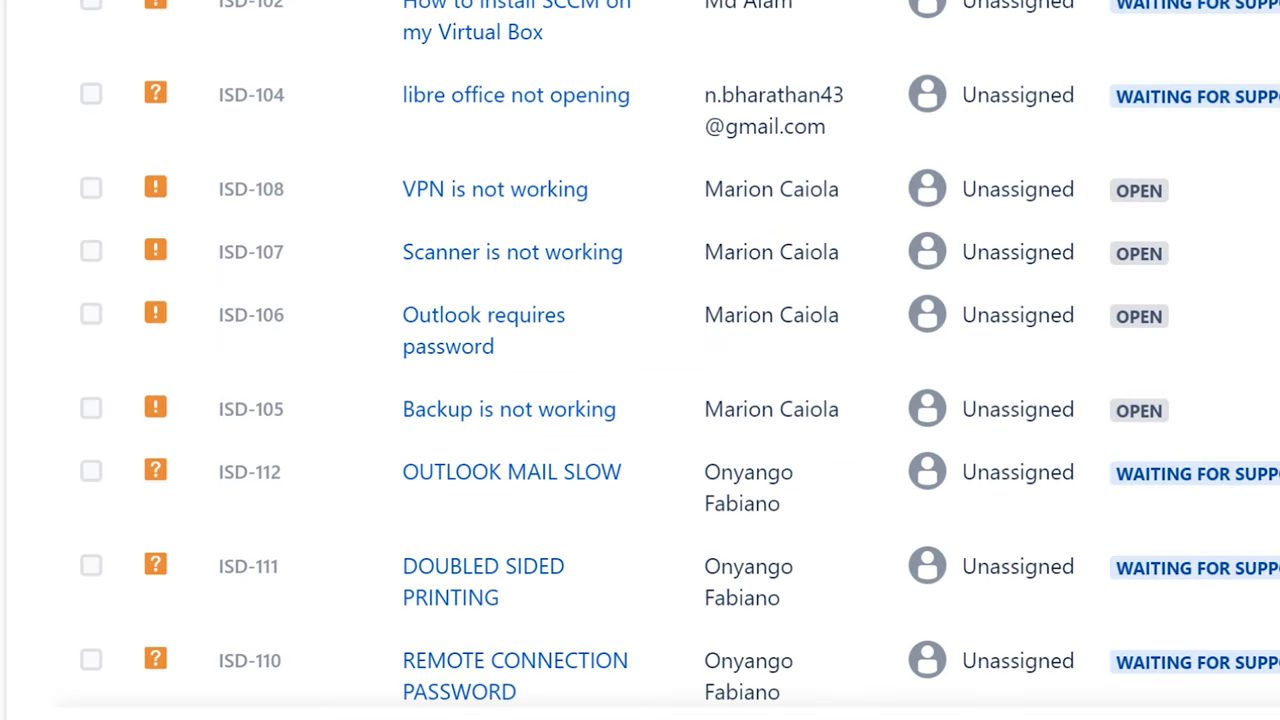
Step: Open the unassigned "how to configure a DNS server" ticket, assign it to the technician's own account, and highlight its title
scroll(693, 200, "up", 5)
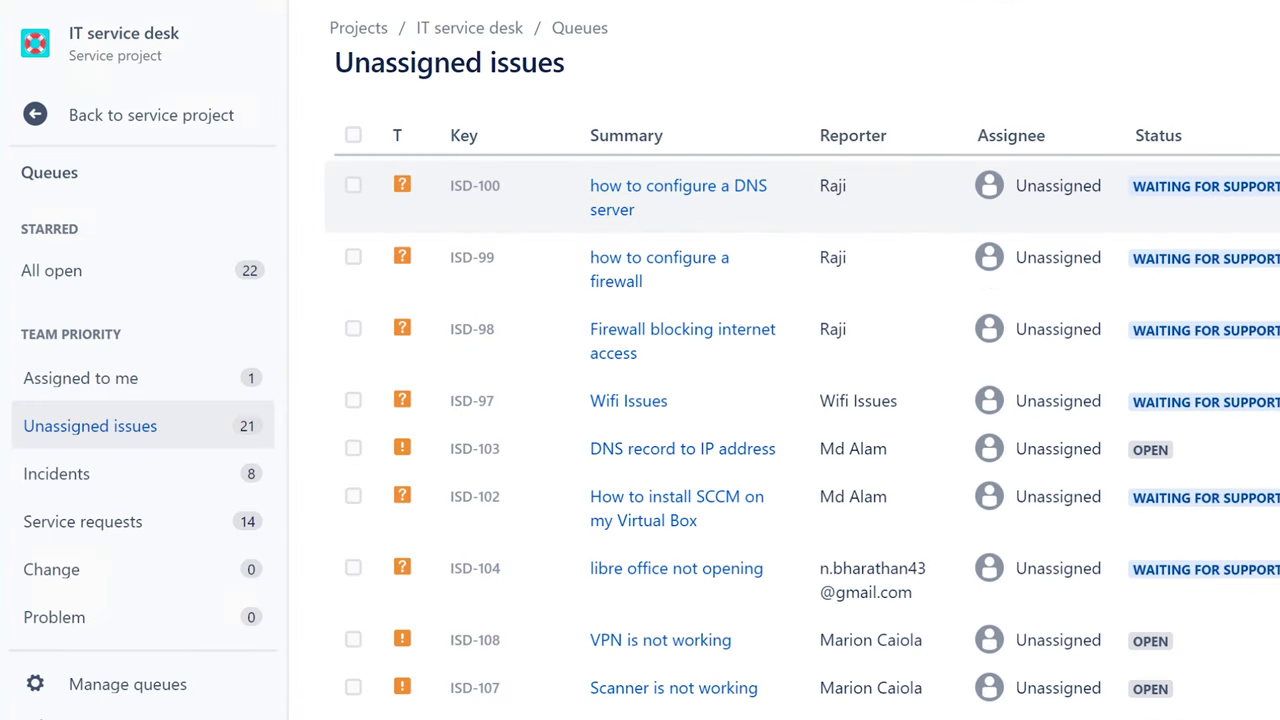
left_click(738, 186)
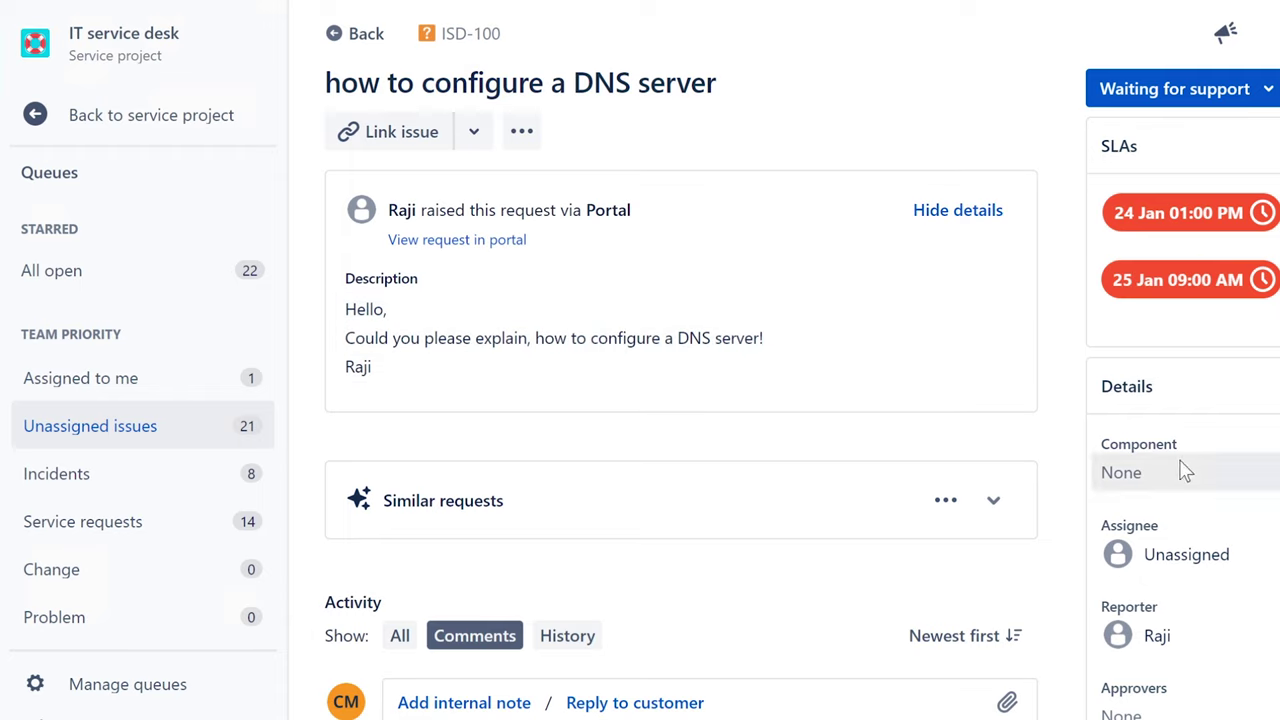
left_click(1203, 565)
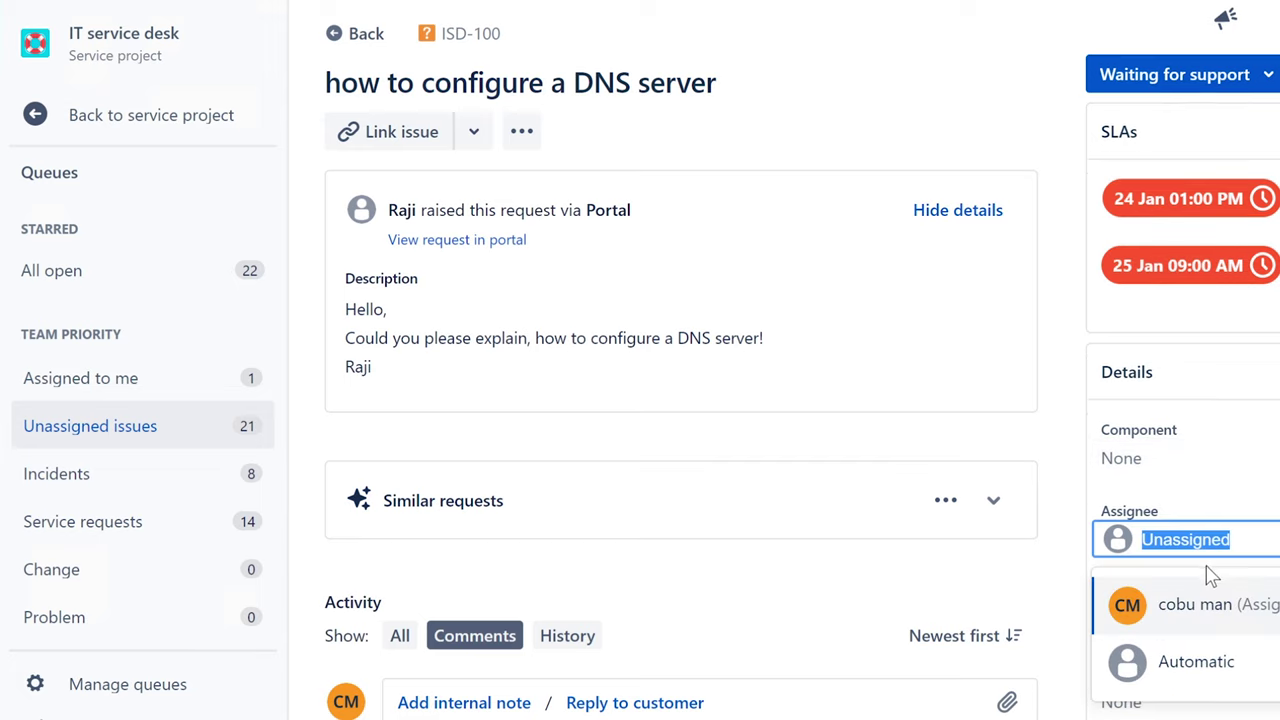
left_click(1190, 626)
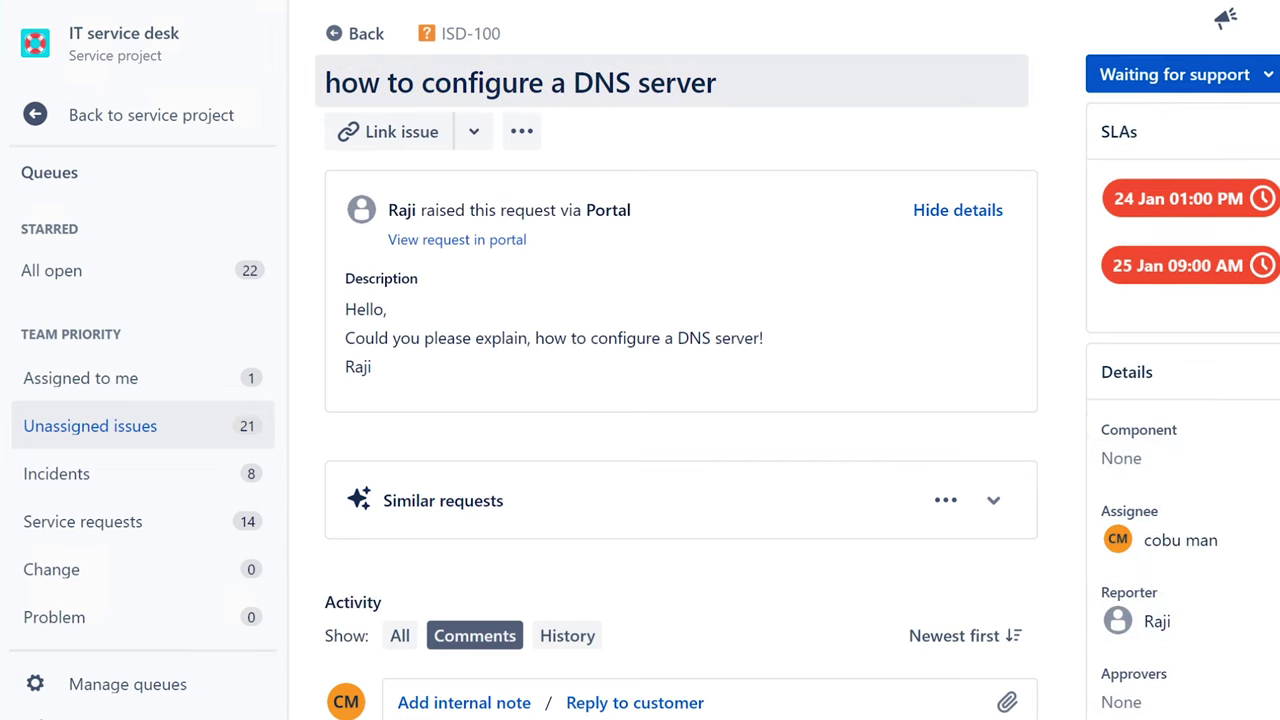
left_click_drag(716, 83, 349, 33)
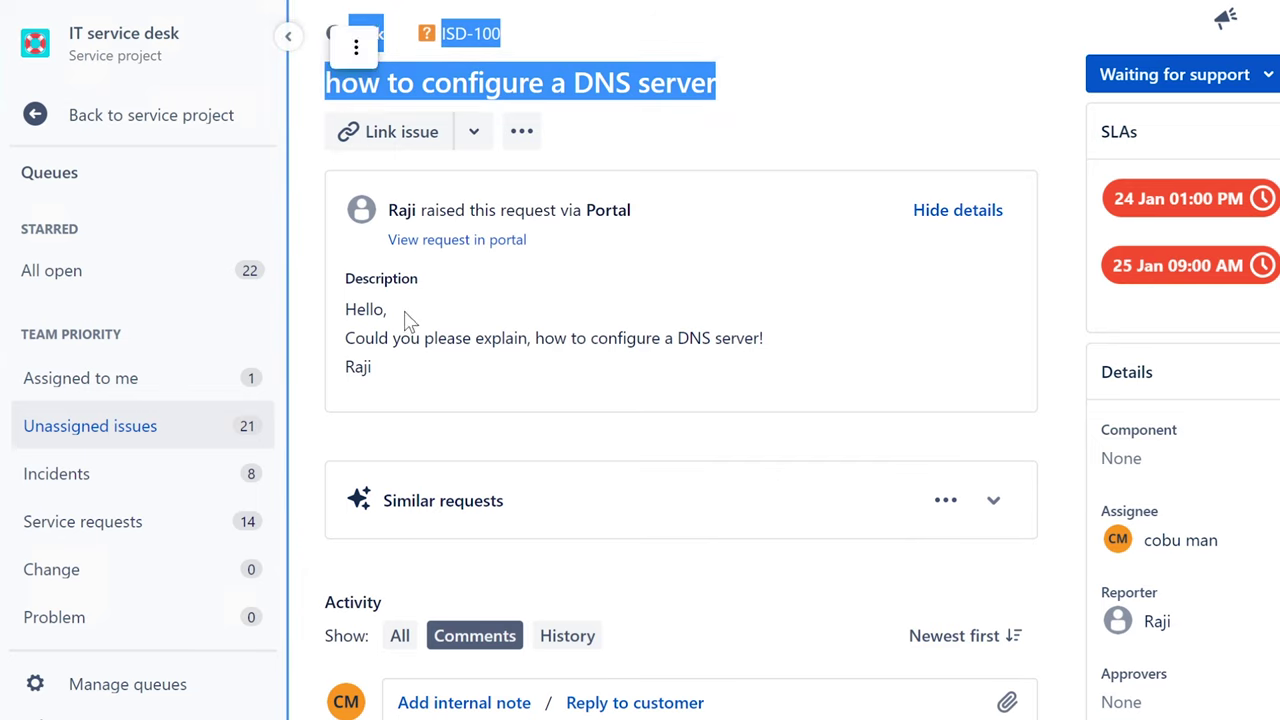
Step: Read through the description of the "how to configure a DNS server" ticket, highlighting its full text
left_click(410, 320)
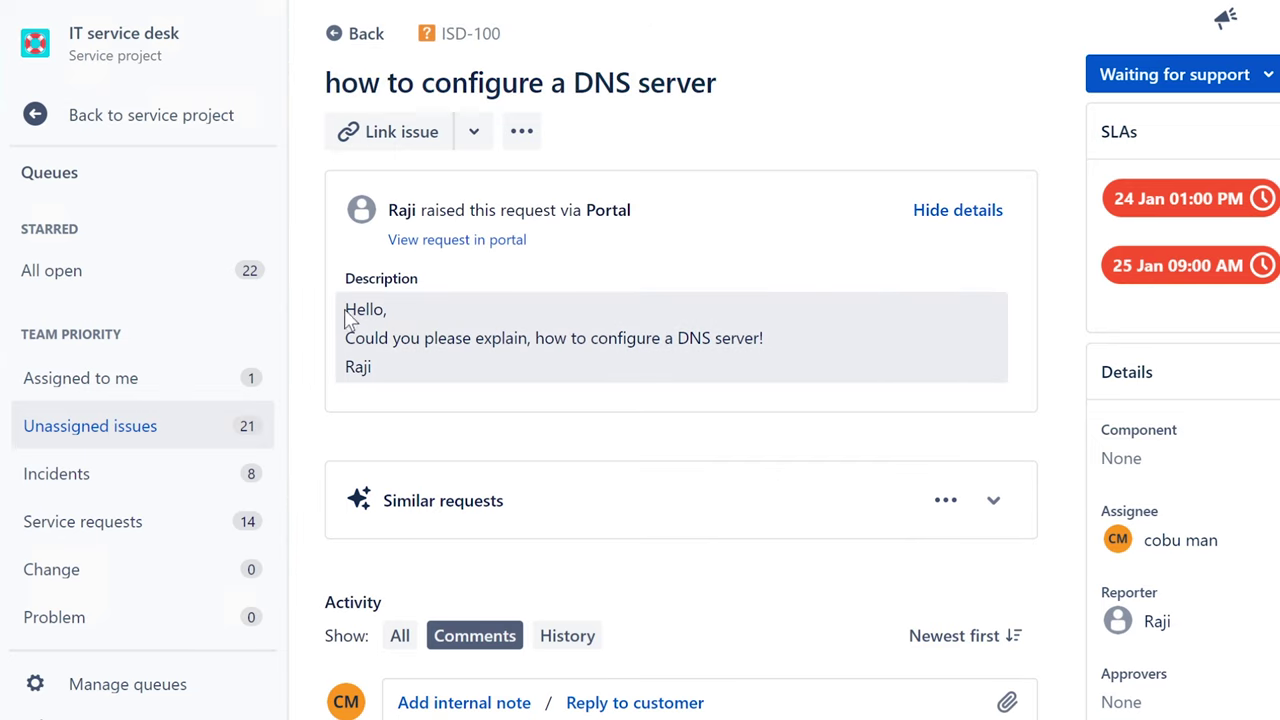
left_click_drag(346, 310, 763, 366)
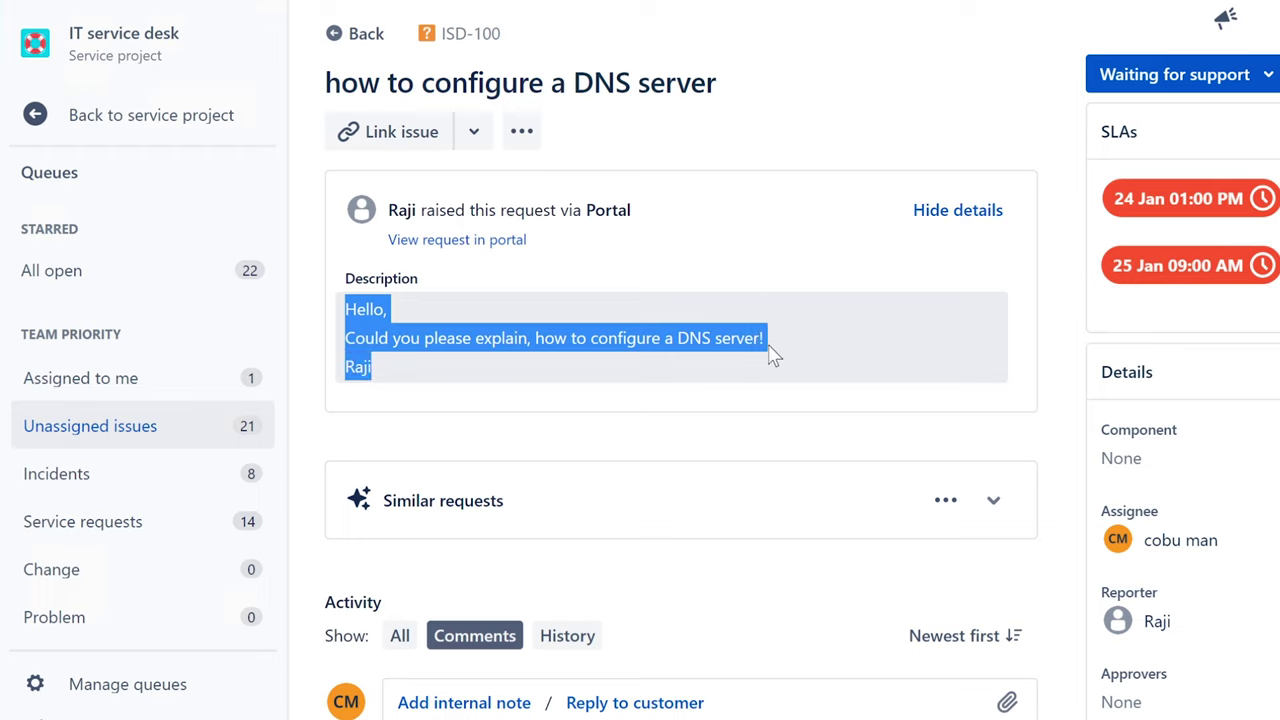
left_click(767, 338)
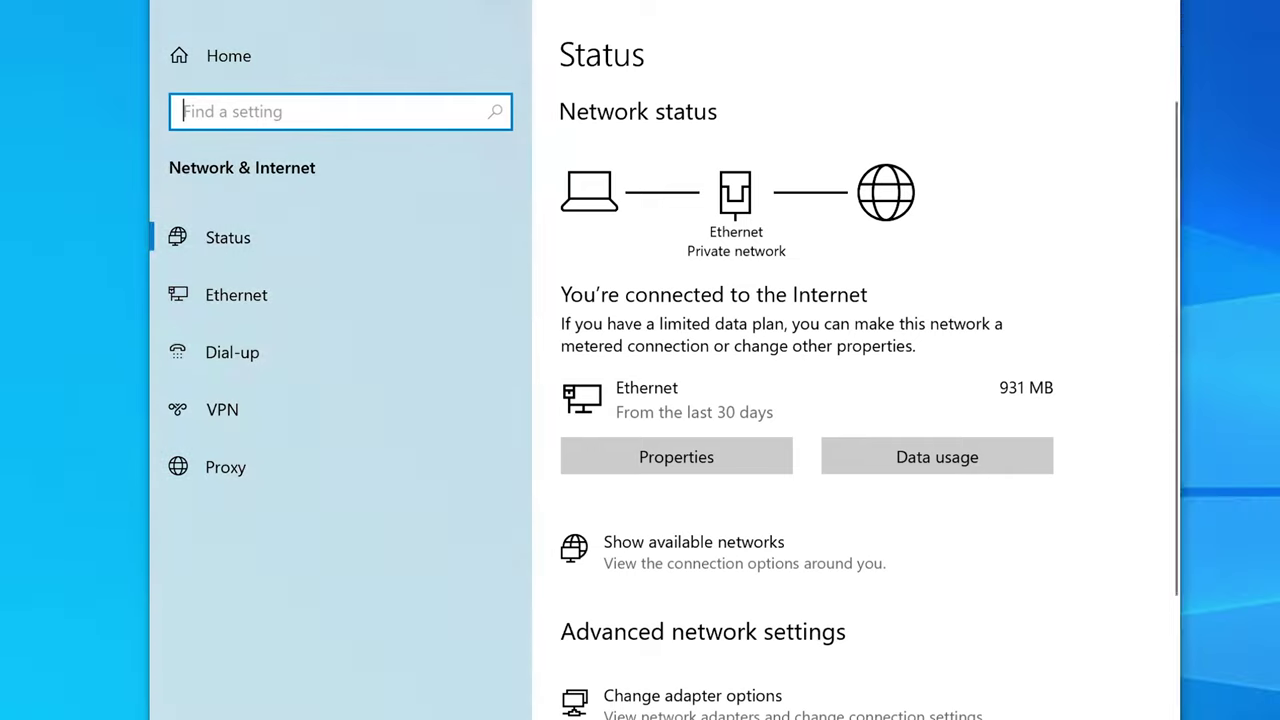
Step: Switch to the Windows Network & Internet settings by way of the taskbar network options and open the Ethernet connection's properties
left_click(1153, 8)
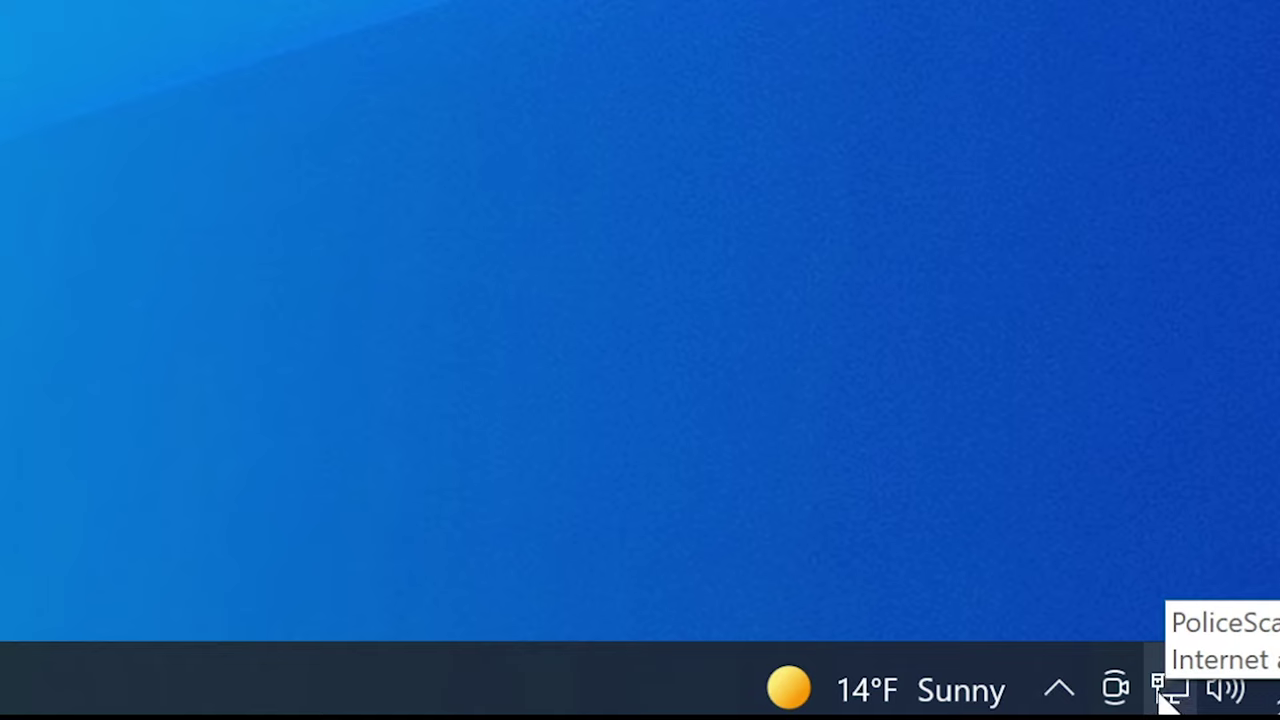
right_click(1175, 698)
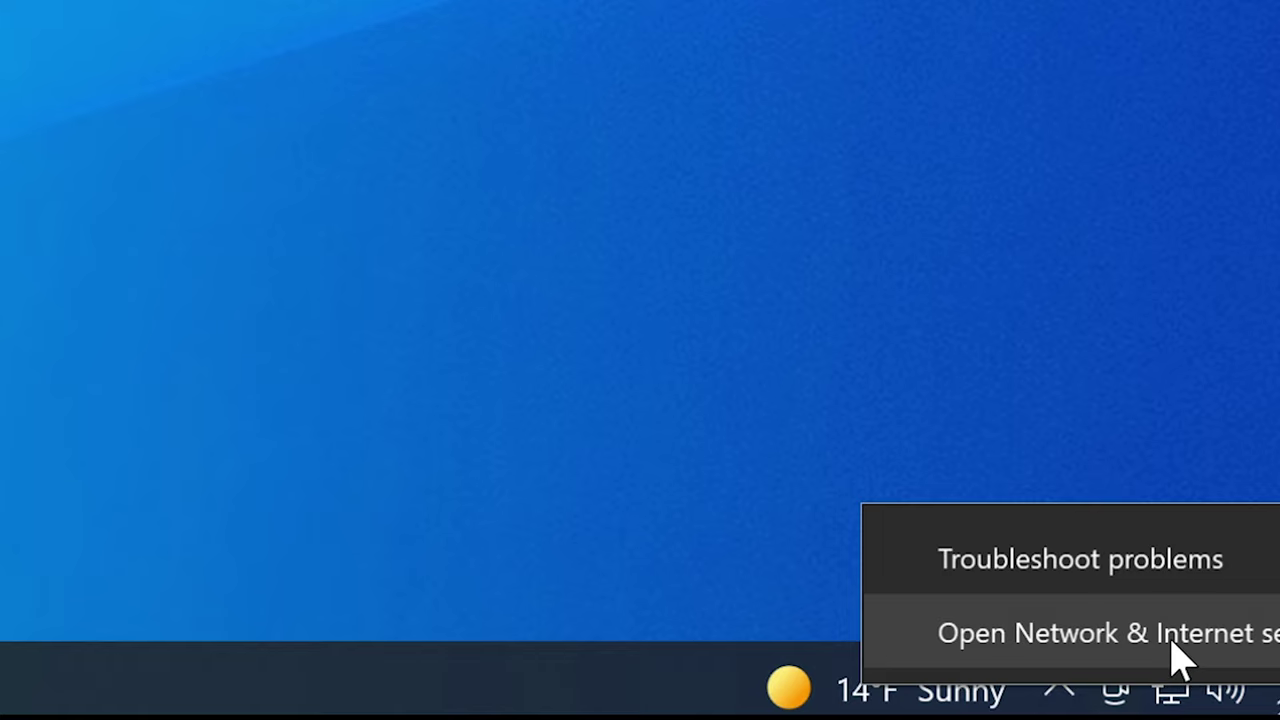
left_click(1170, 645)
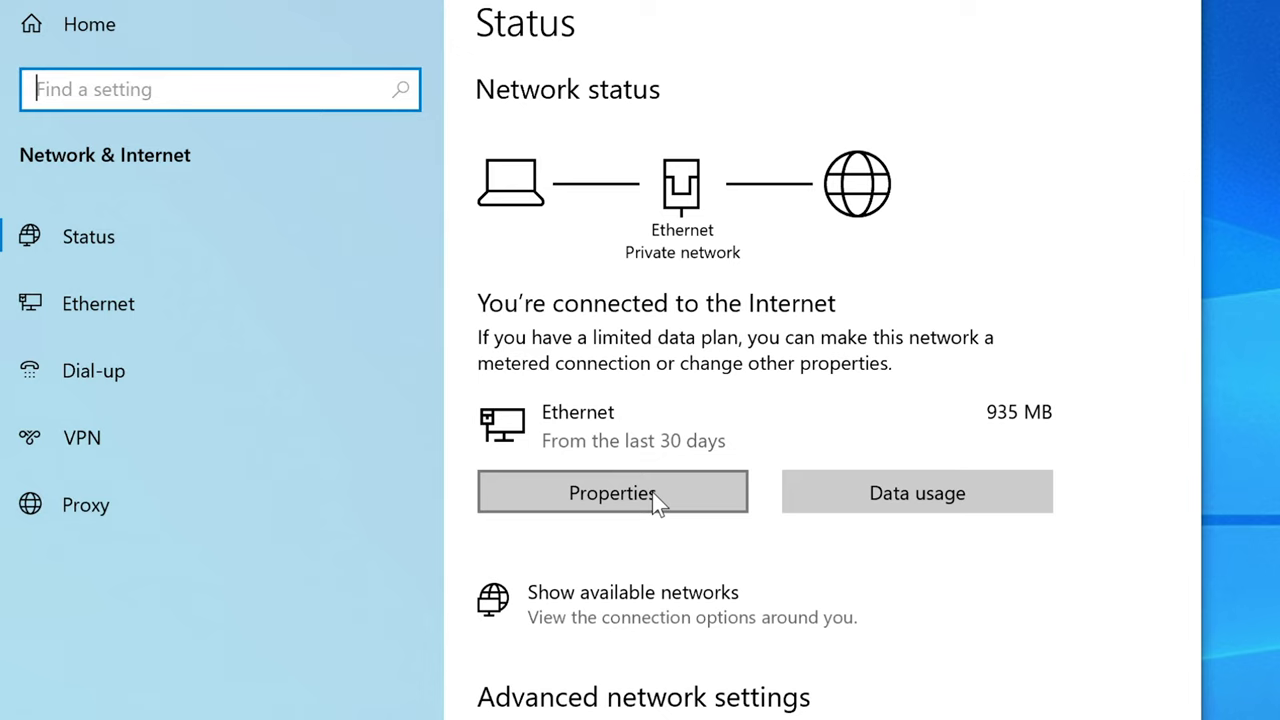
left_click(652, 492)
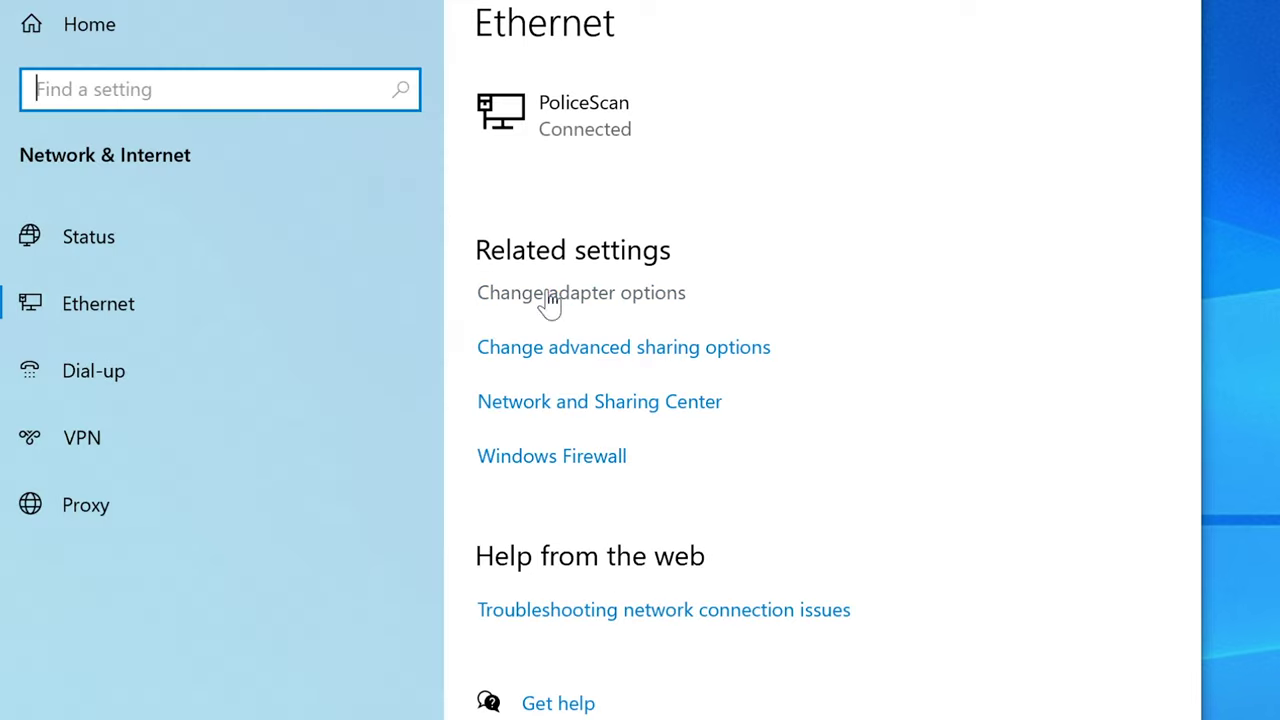
key("alt+F4")
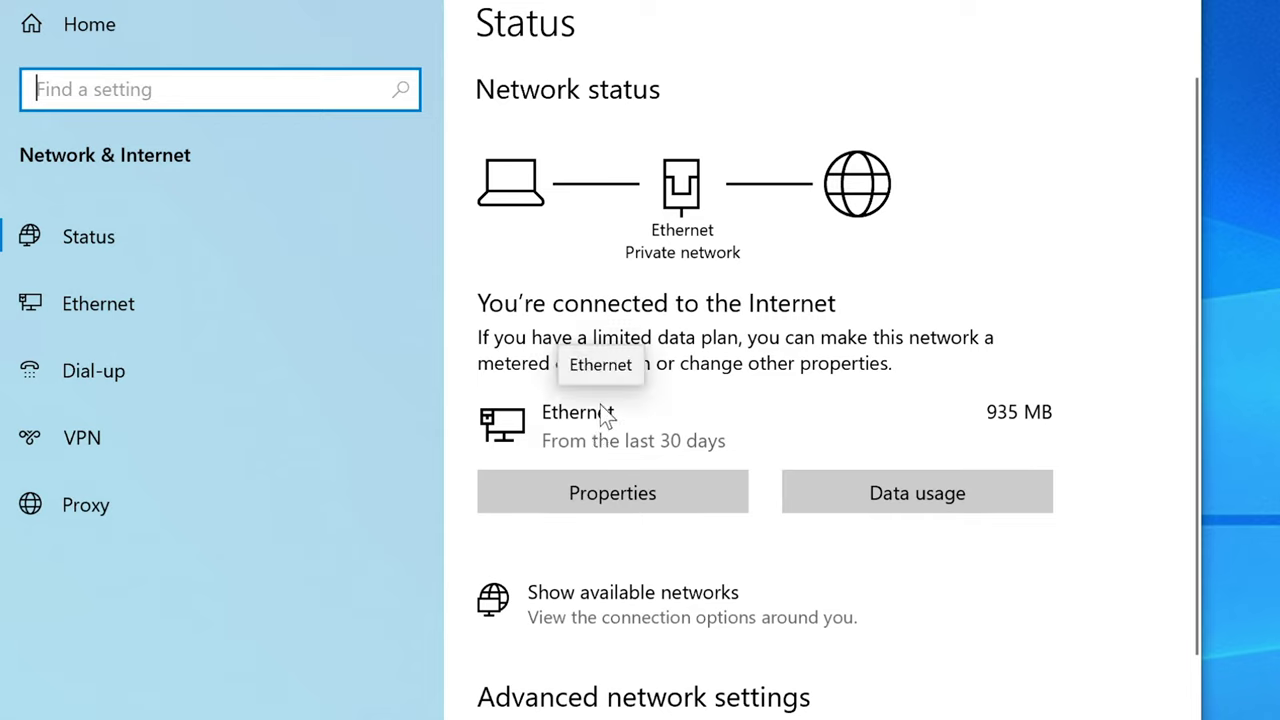
left_click(642, 497)
left_click(633, 500)
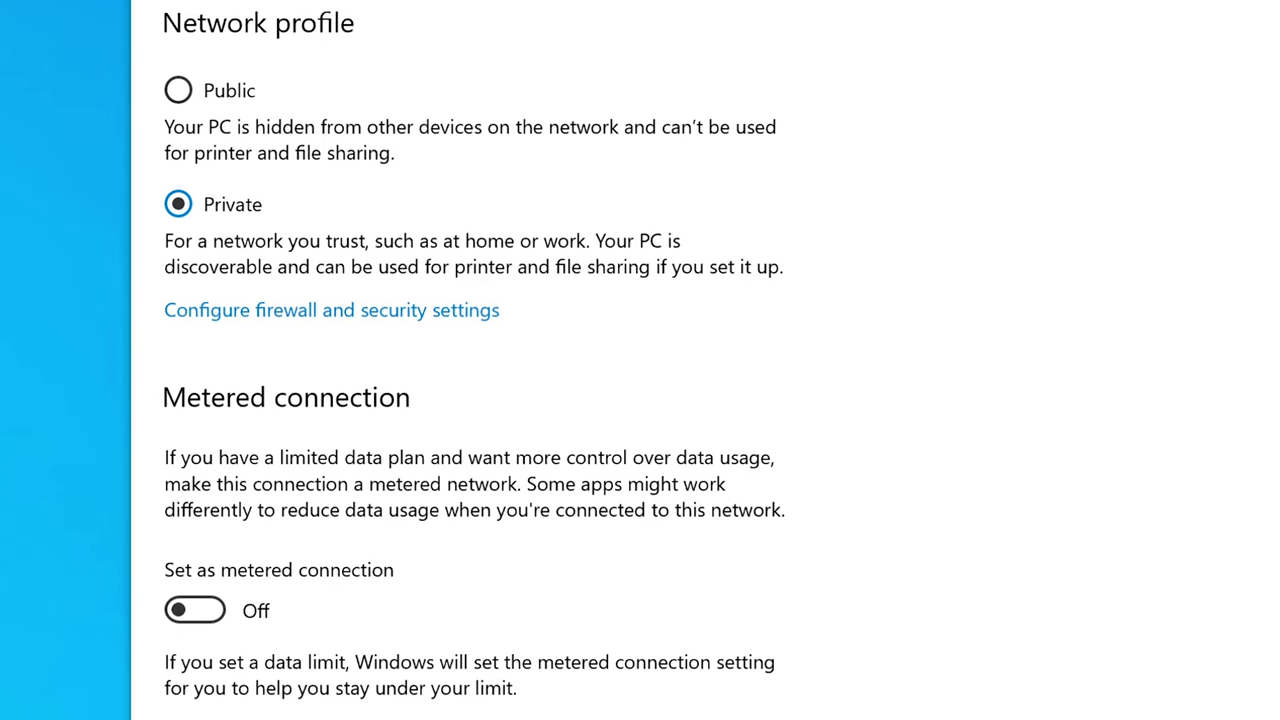
Step: Examine the Ethernet connection's properties, including its link speed and primary DNS suffix
scroll(475, 360, "down", 7)
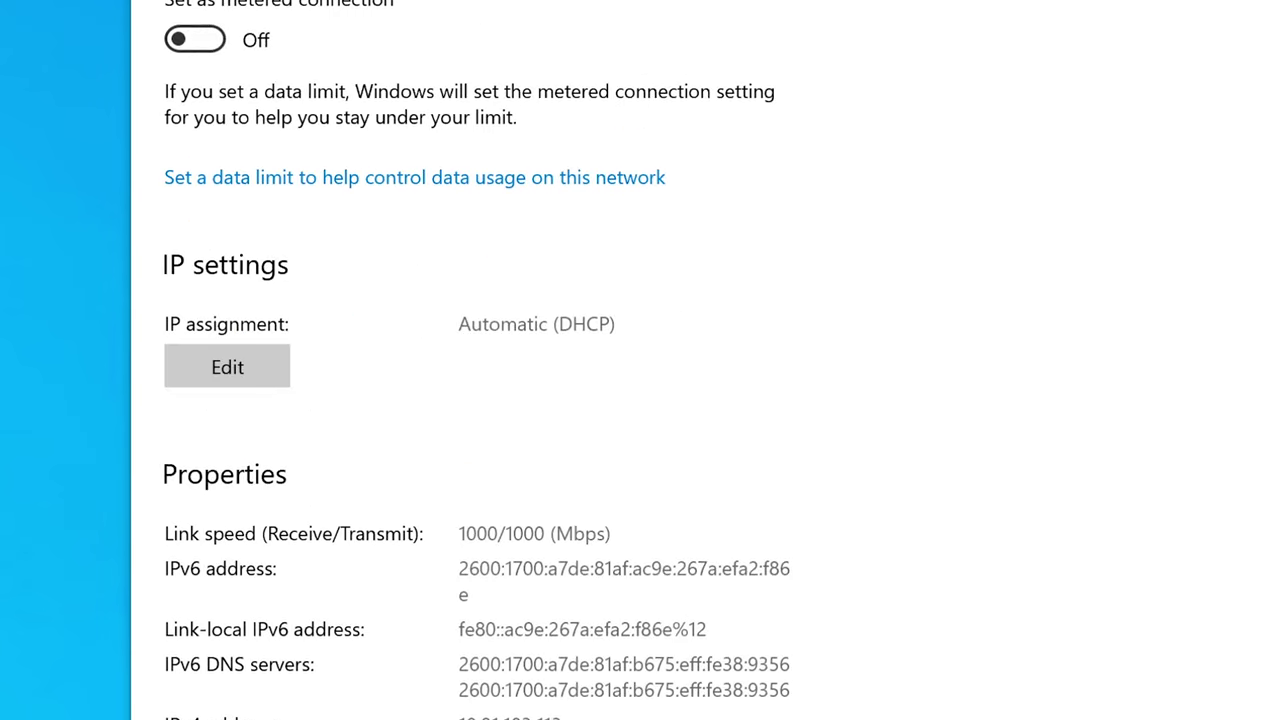
scroll(475, 360, "down", 3)
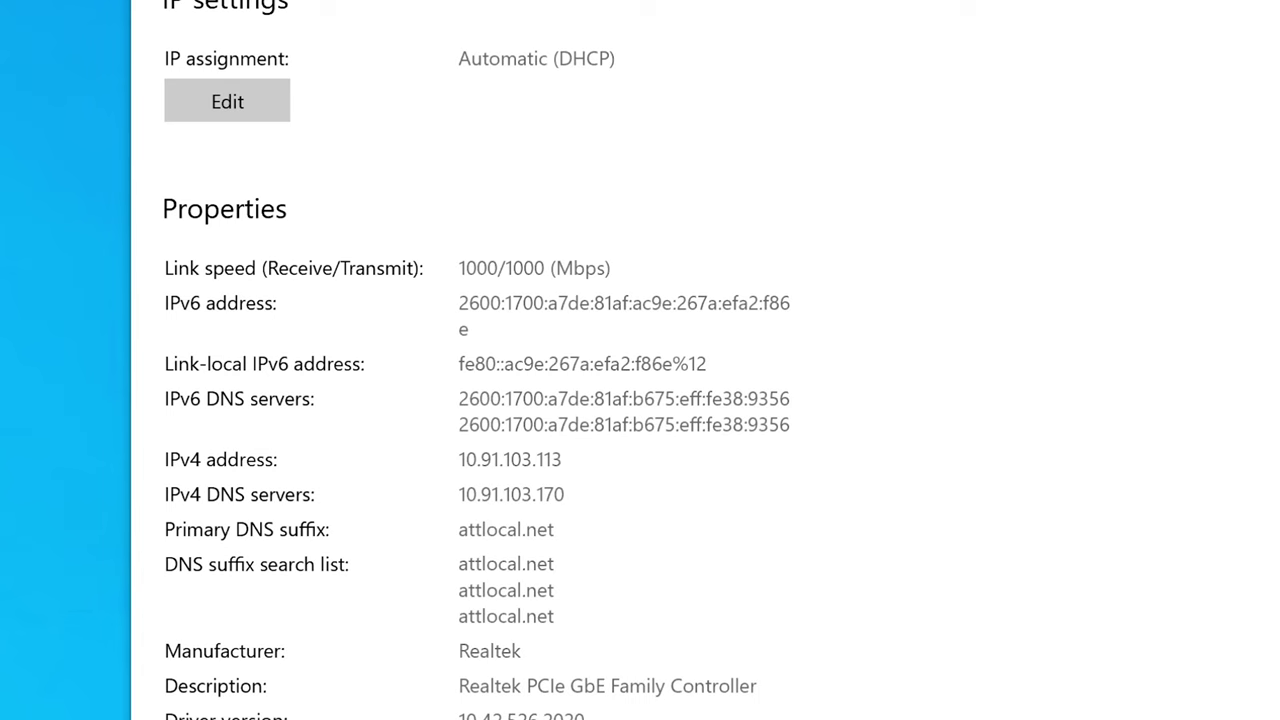
scroll(475, 360, "up", 1)
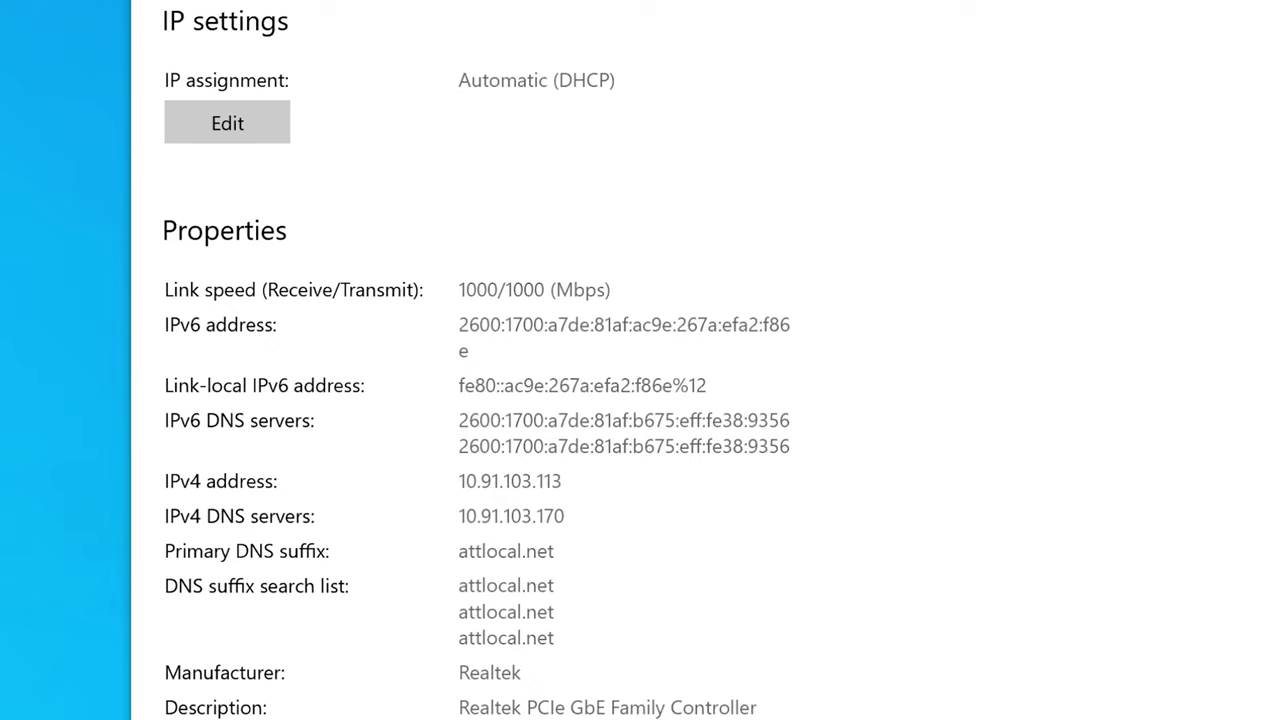
left_click_drag(612, 289, 458, 289)
left_click_drag(556, 551, 458, 551)
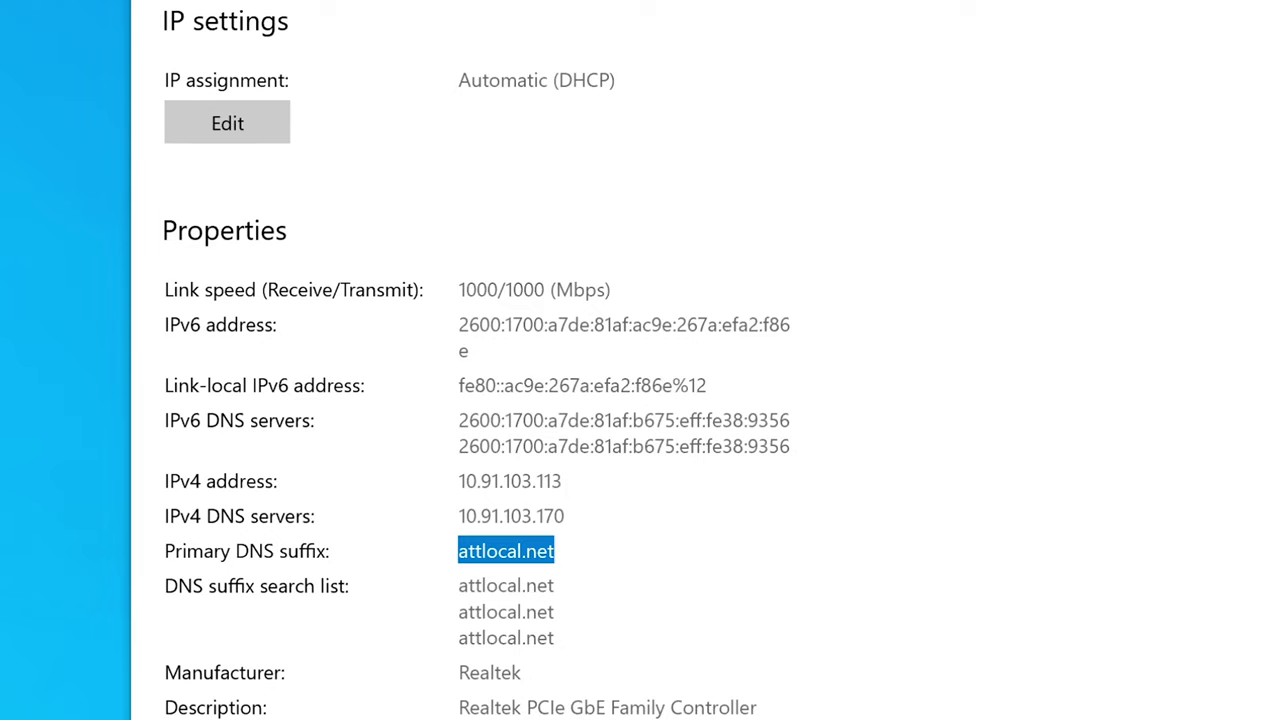
left_click_drag(556, 551, 458, 551)
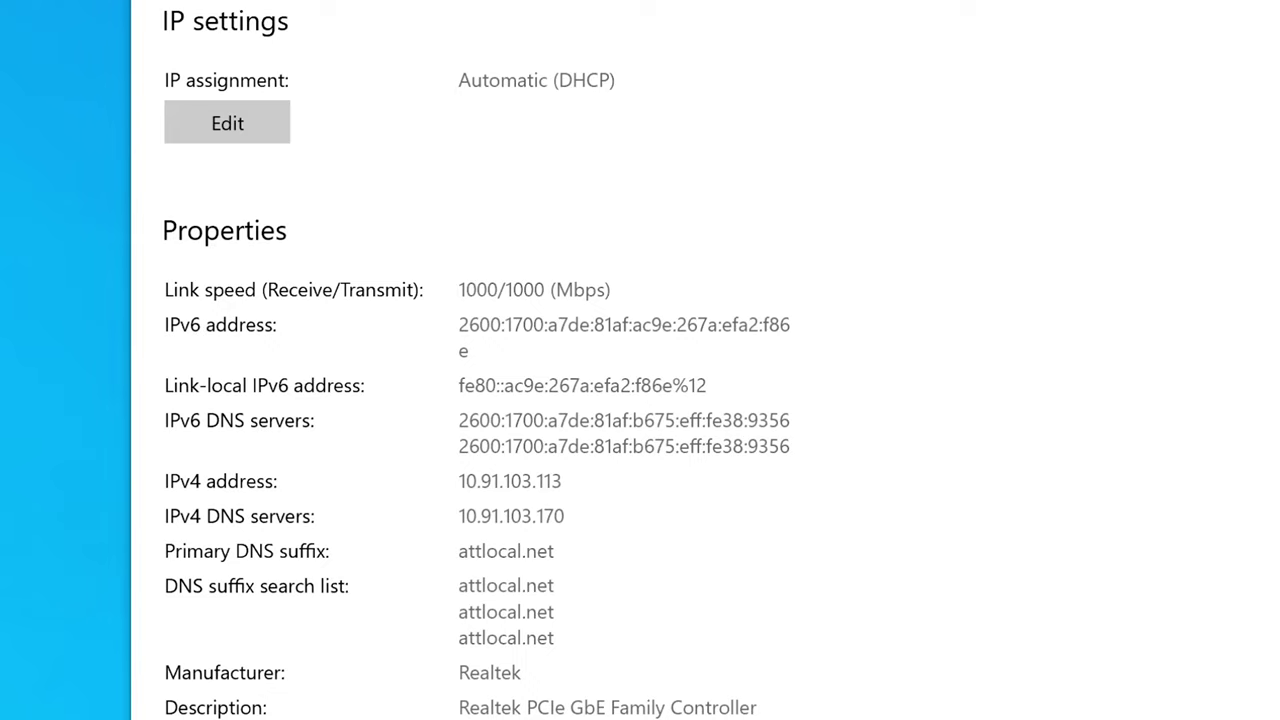
left_click_drag(556, 551, 457, 551)
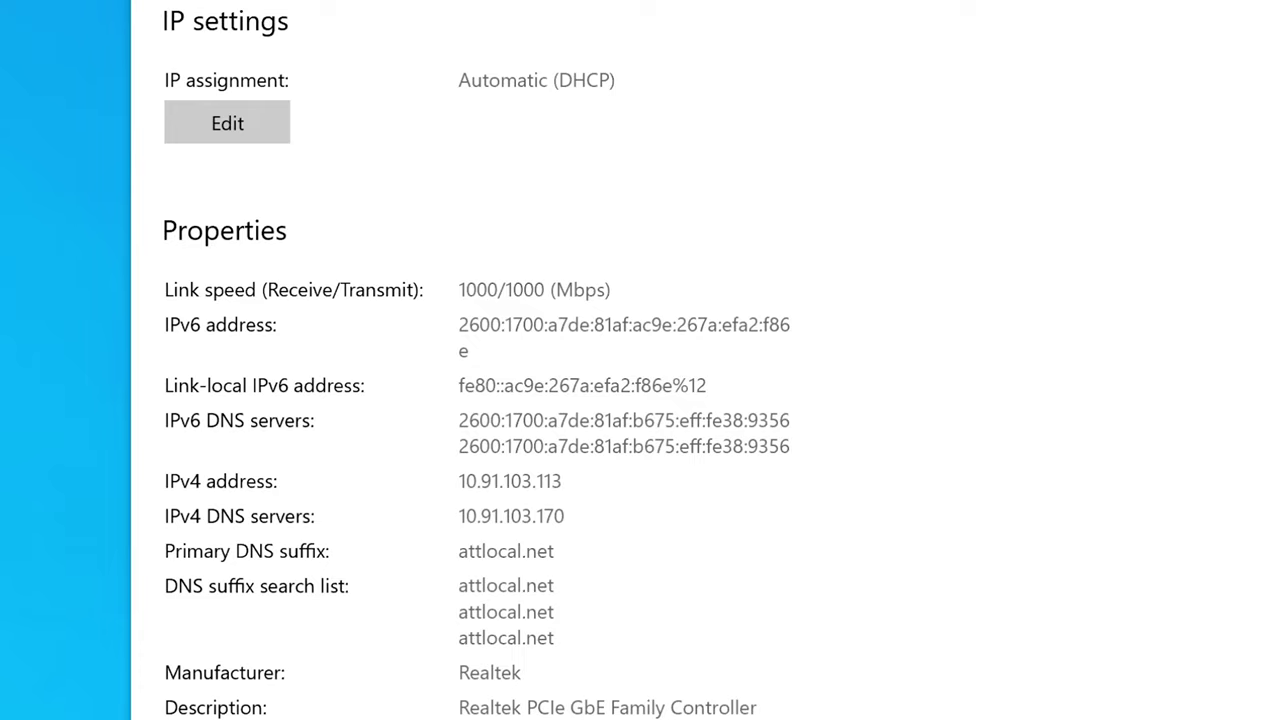
Step: Open Command Prompt, position its window over the settings, and ping google.com
key("super")
key("Return")
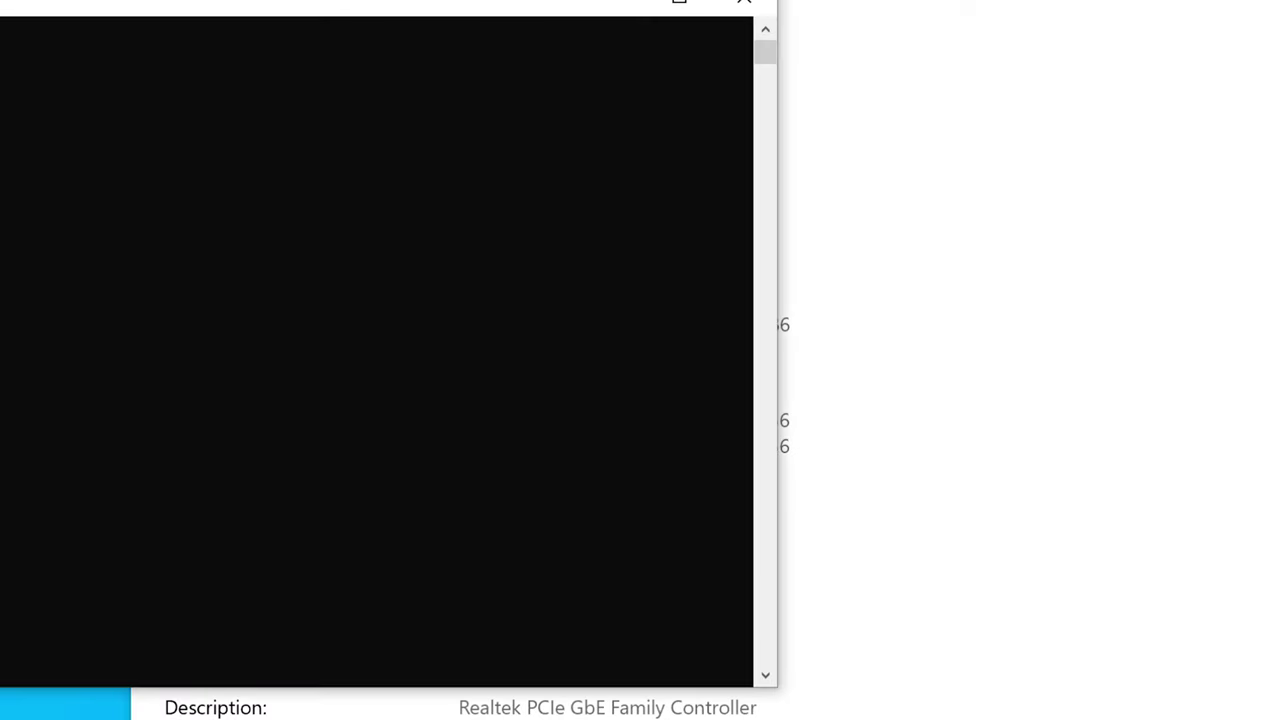
left_click_drag(322, 12, 968, 348)
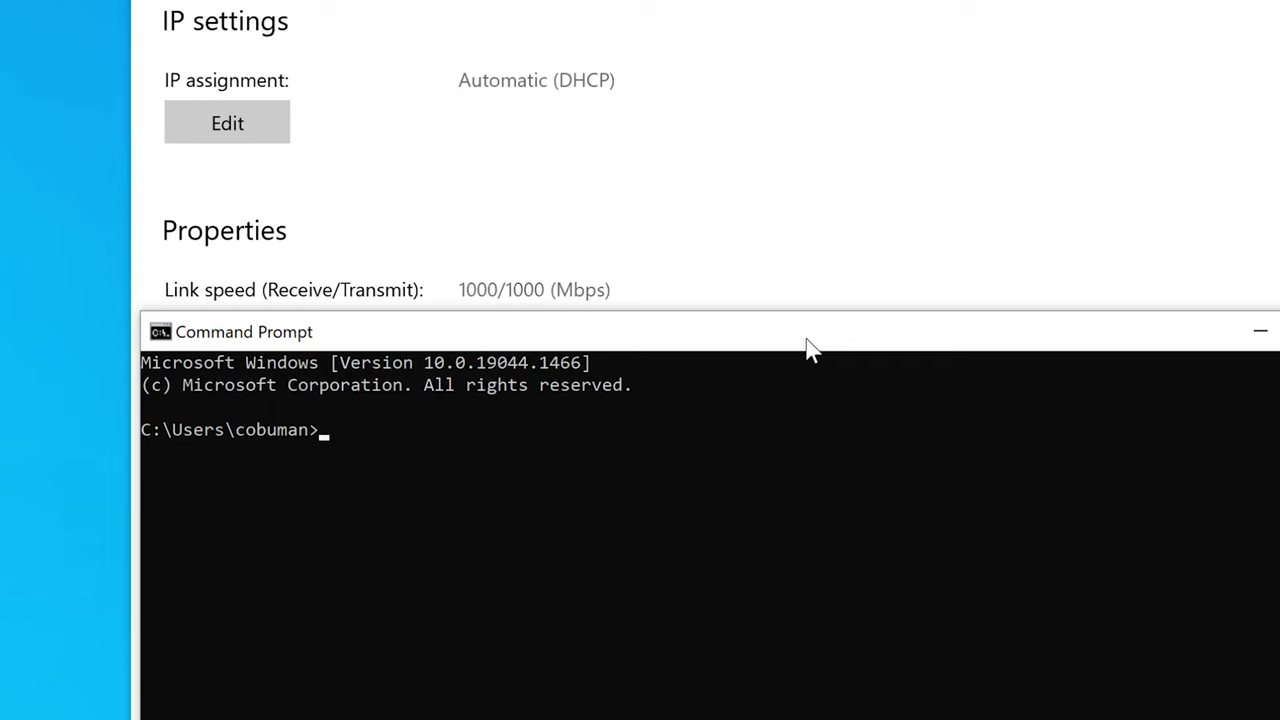
left_click_drag(807, 338, 825, 1)
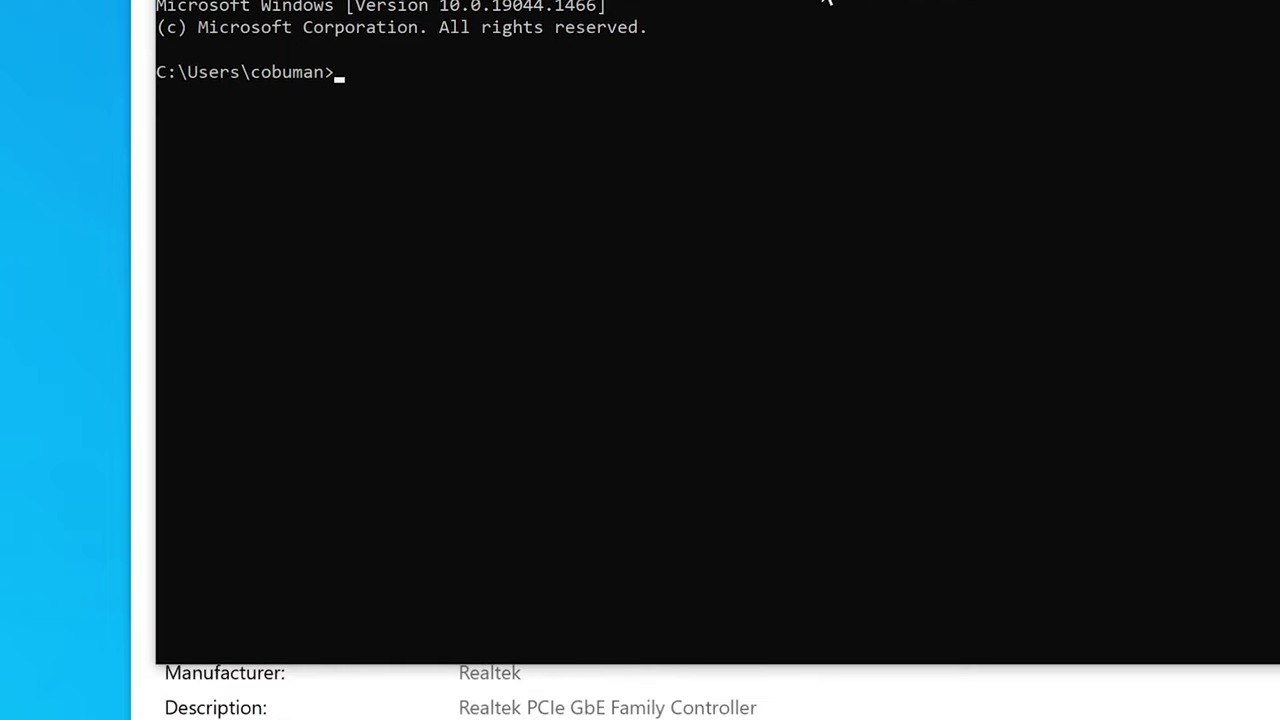
type("ping google.com")
key("Return")
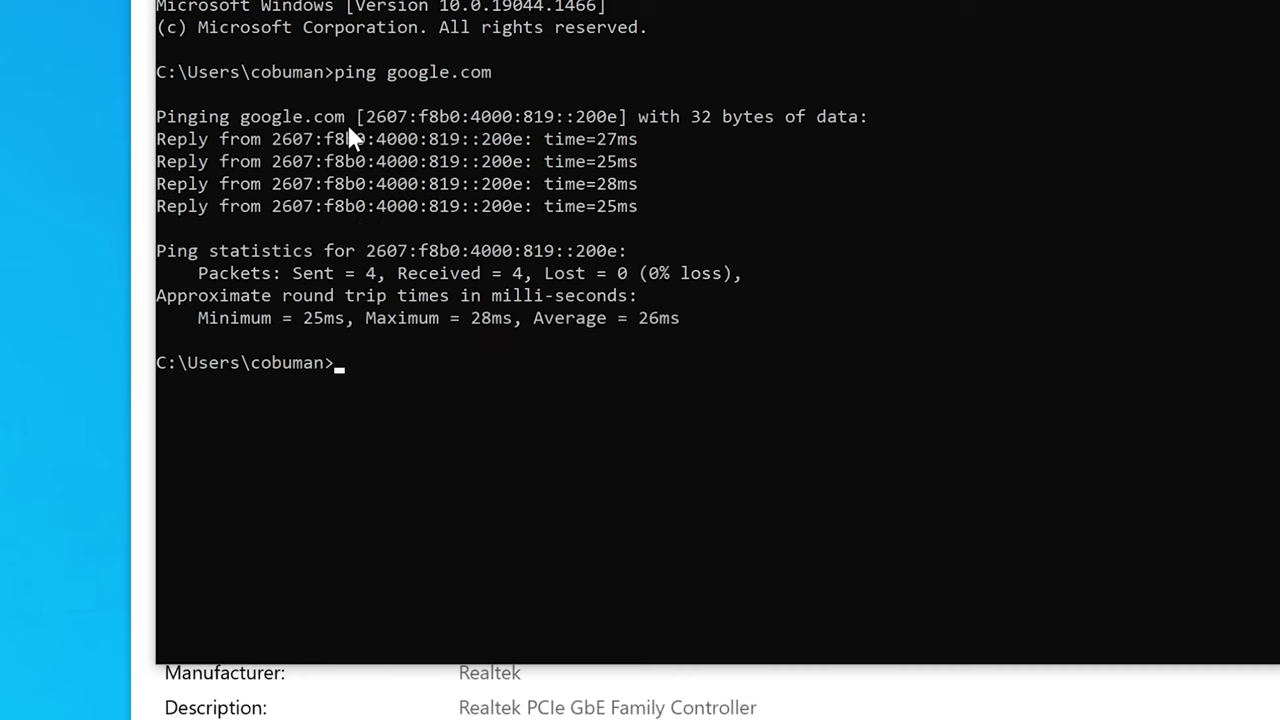
Step: Compare the google.com name with the IP address it resolves to in the ping output, and return to the network settings
left_click_drag(366, 116, 614, 122)
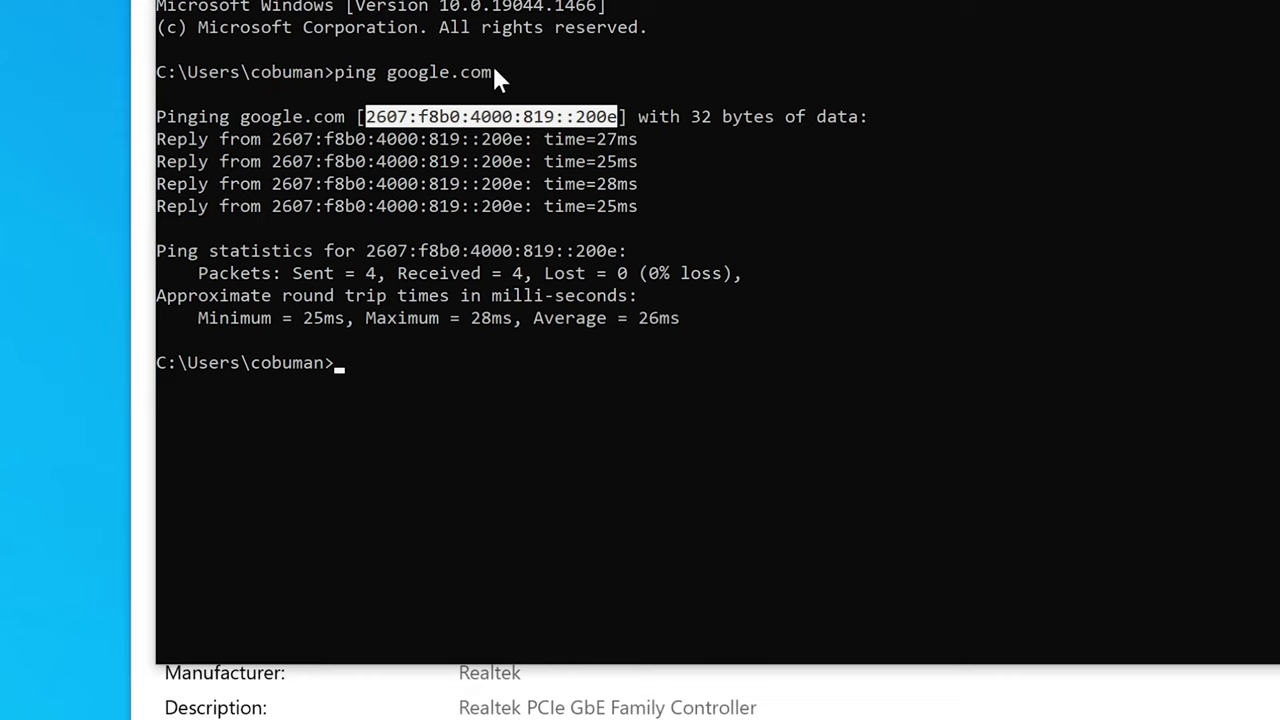
left_click_drag(494, 72, 394, 86)
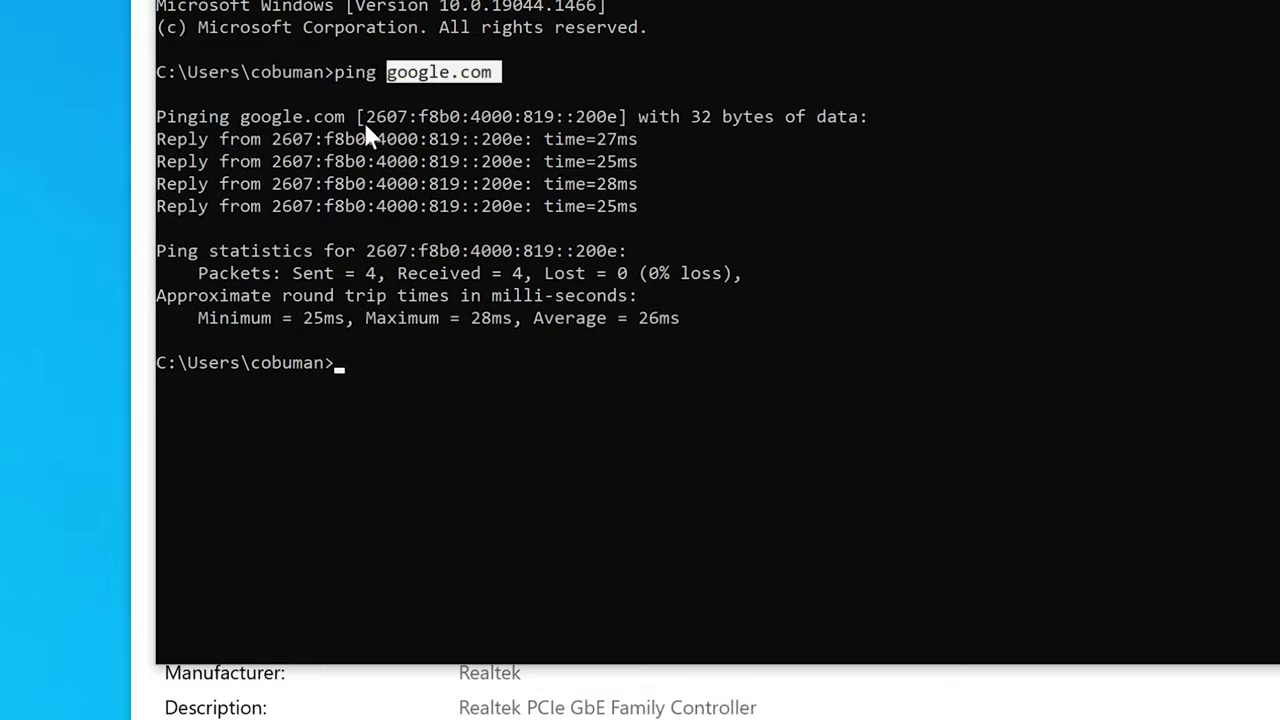
left_click_drag(360, 117, 625, 118)
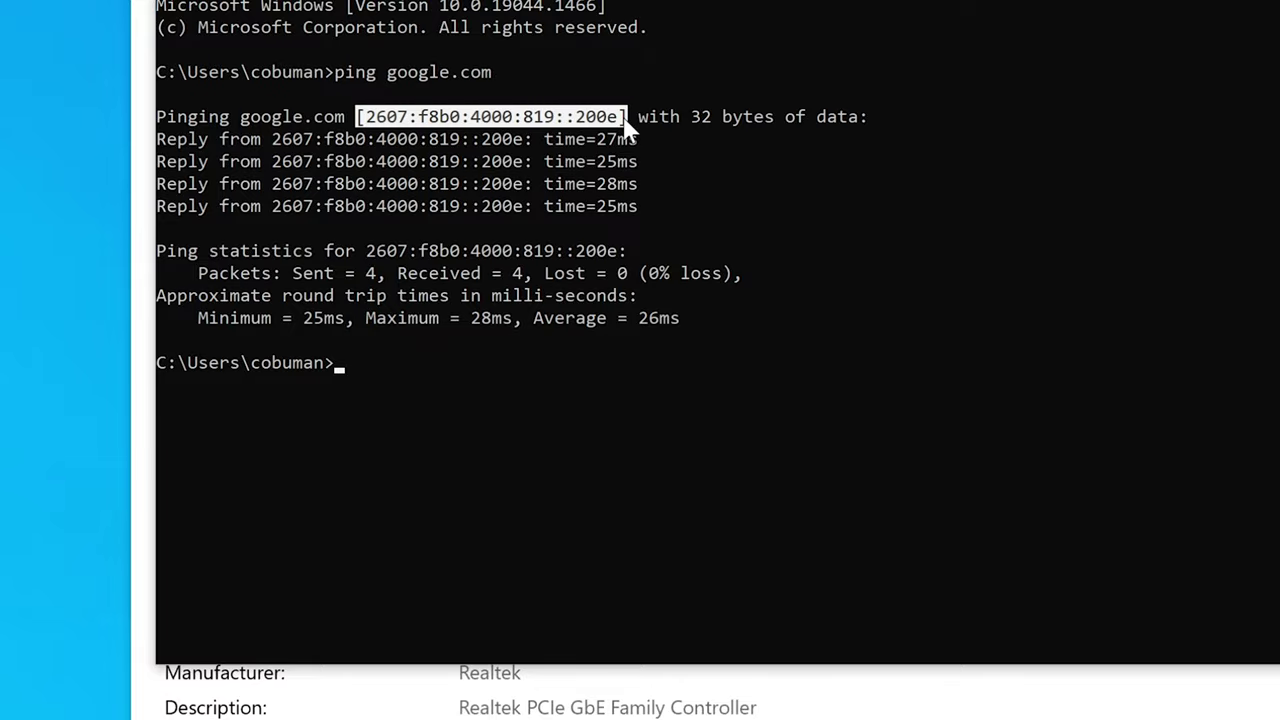
left_click(437, 717)
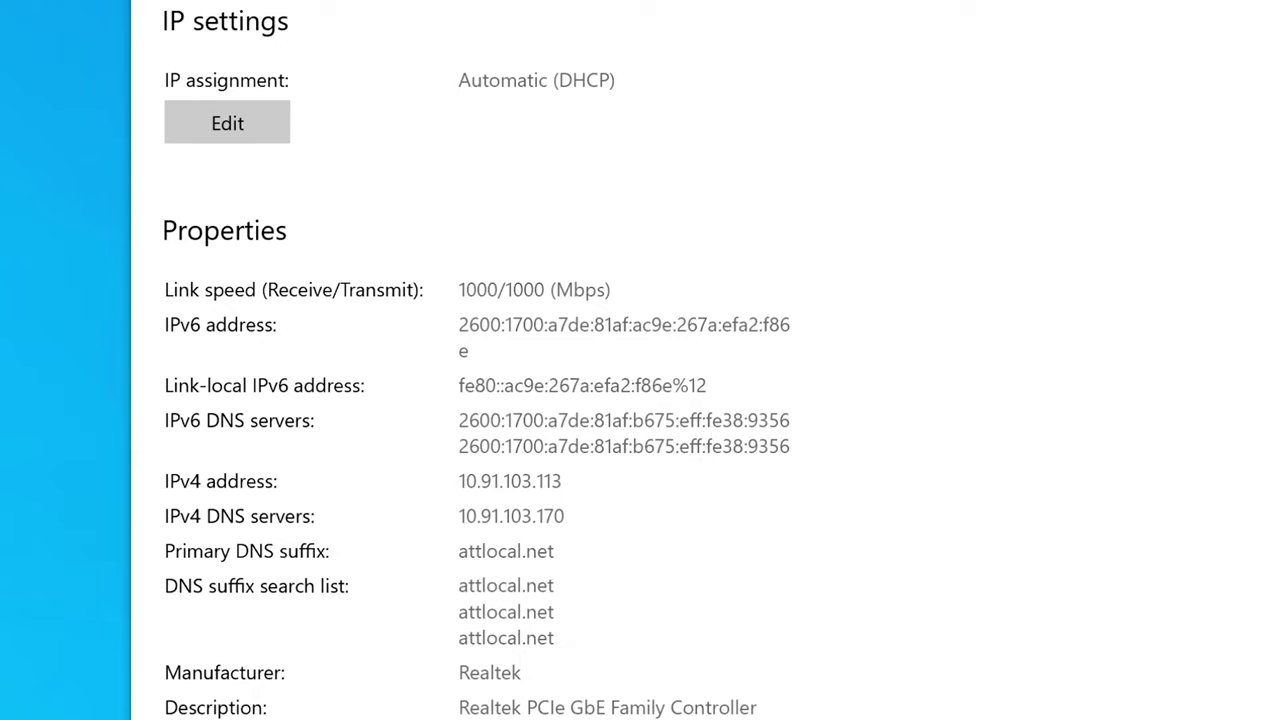
Step: Check the first entry in the DNS suffix search list and view the IP assignment dialog, leaving it without saving
left_click_drag(558, 585, 457, 585)
left_click(256, 128)
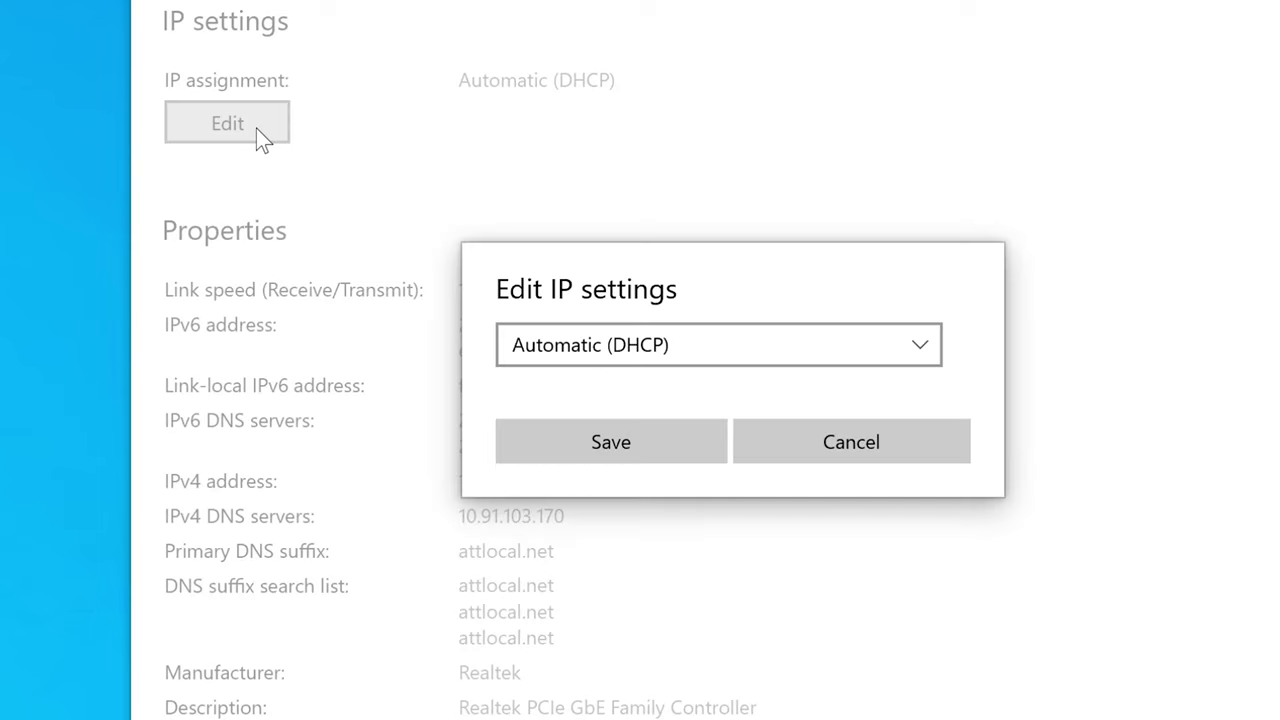
left_click(903, 452)
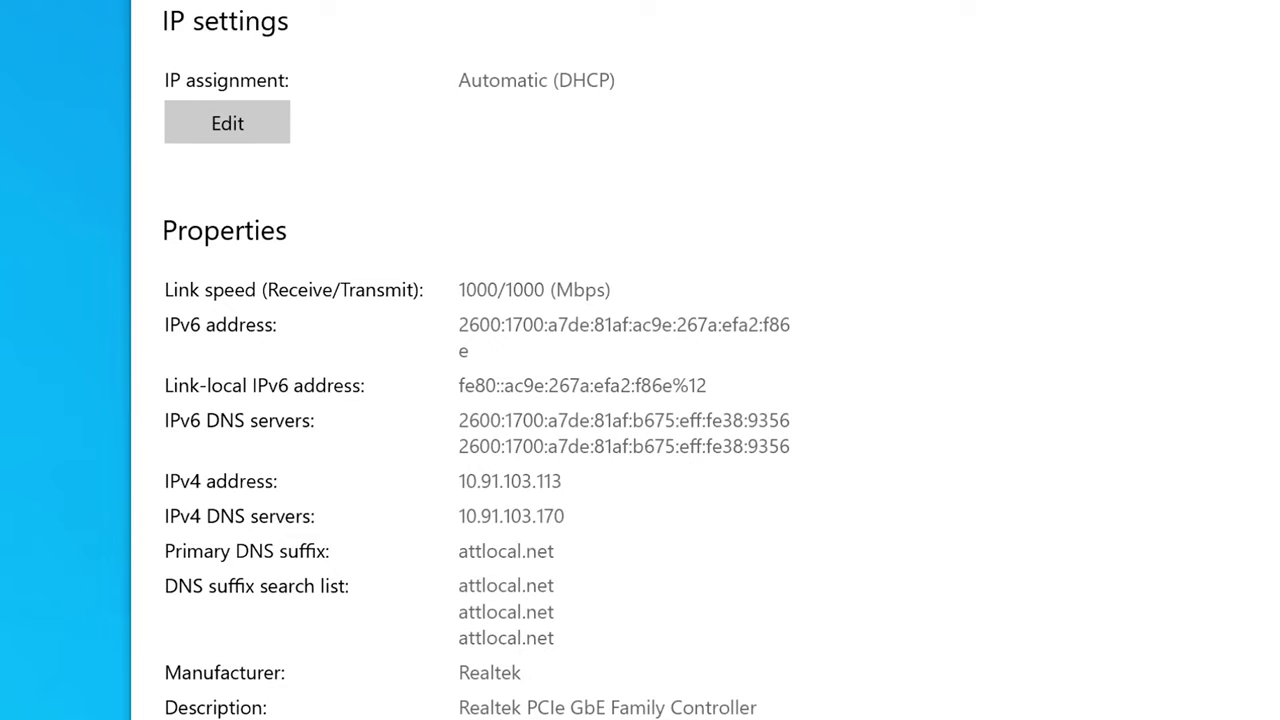
Step: Review the primary DNS suffix and all entries of the DNS suffix search list in the connection's properties
left_click_drag(555, 551, 458, 551)
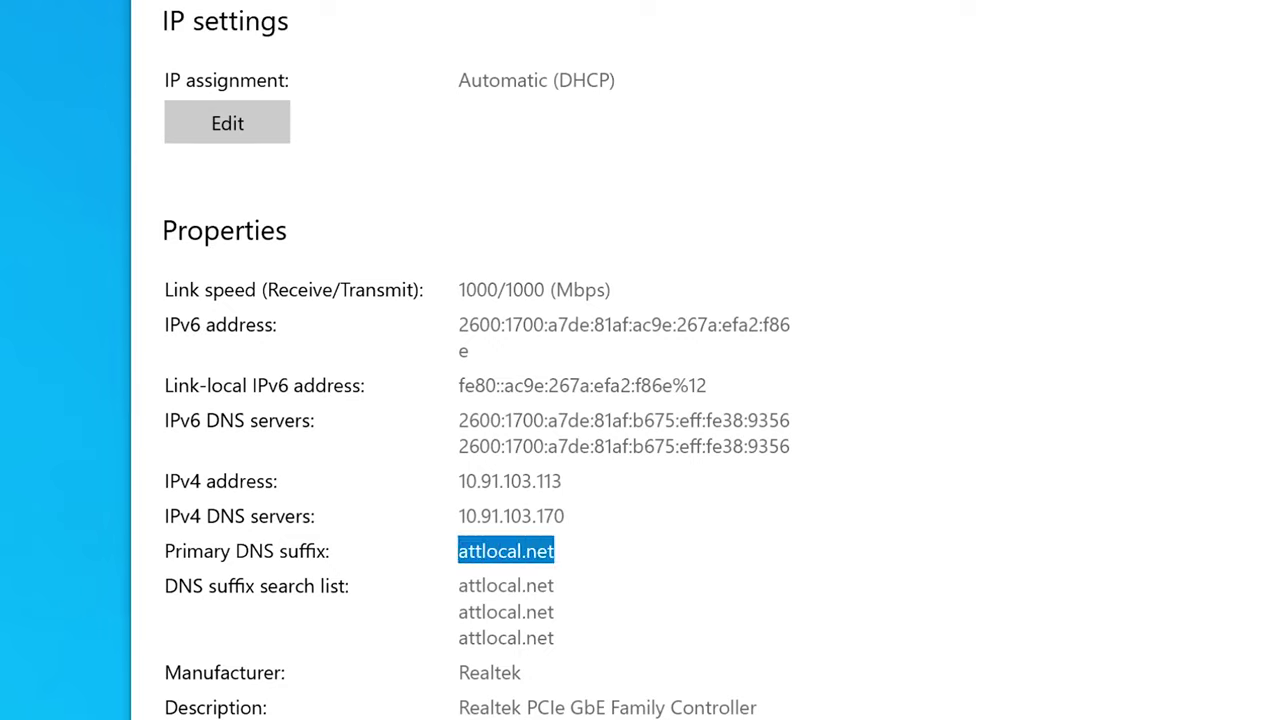
left_click_drag(555, 551, 458, 551)
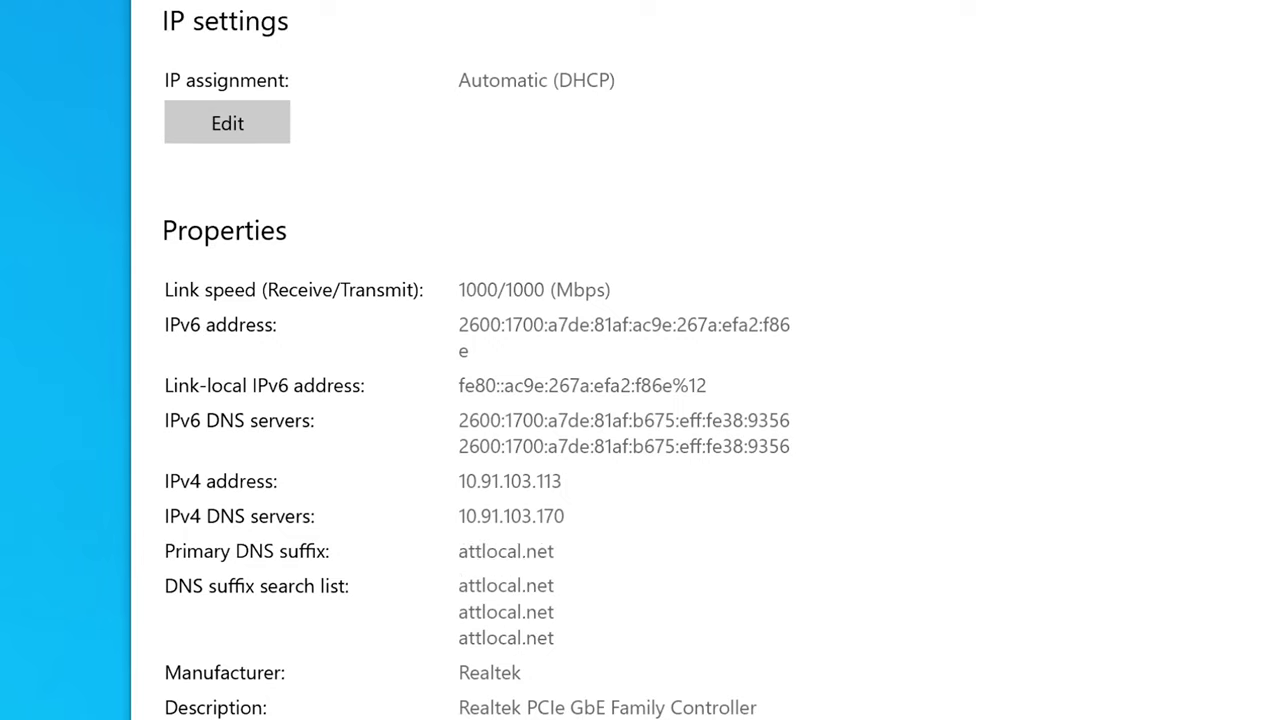
left_click_drag(527, 551, 457, 551)
left_click_drag(555, 551, 457, 551)
left_click_drag(555, 638, 457, 585)
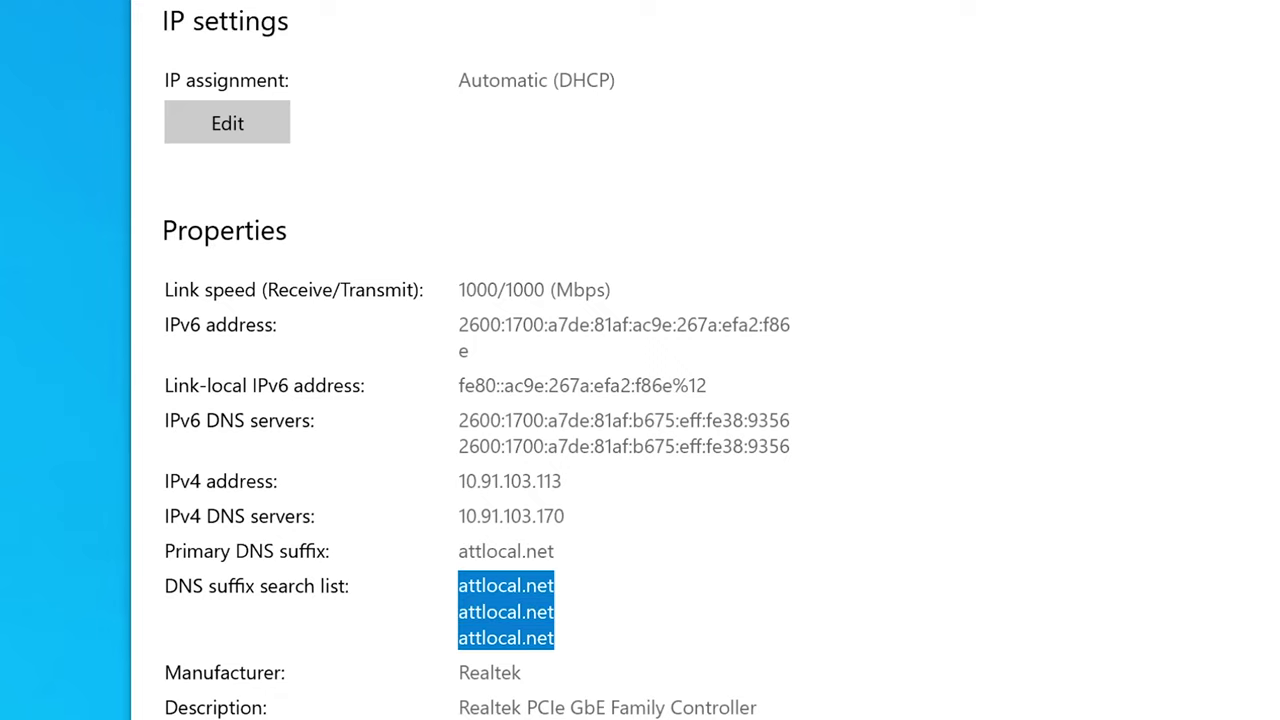
left_click(247, 125)
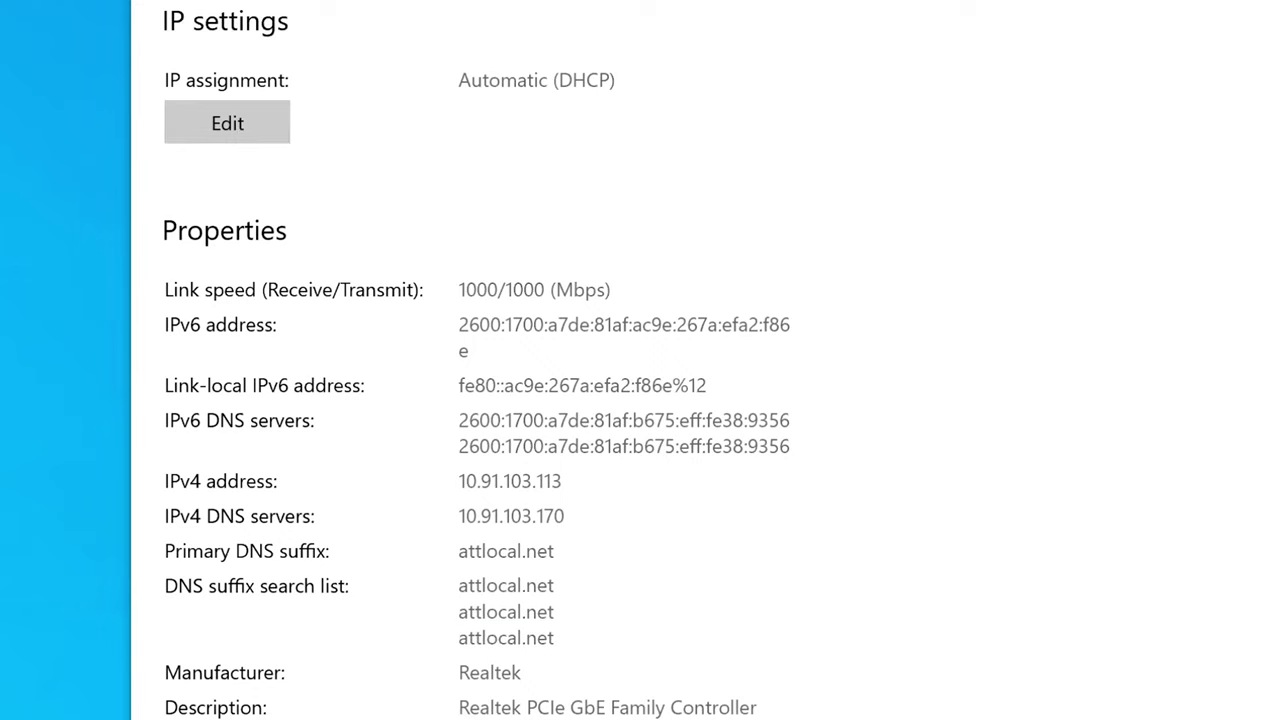
left_click_drag(556, 586, 457, 586)
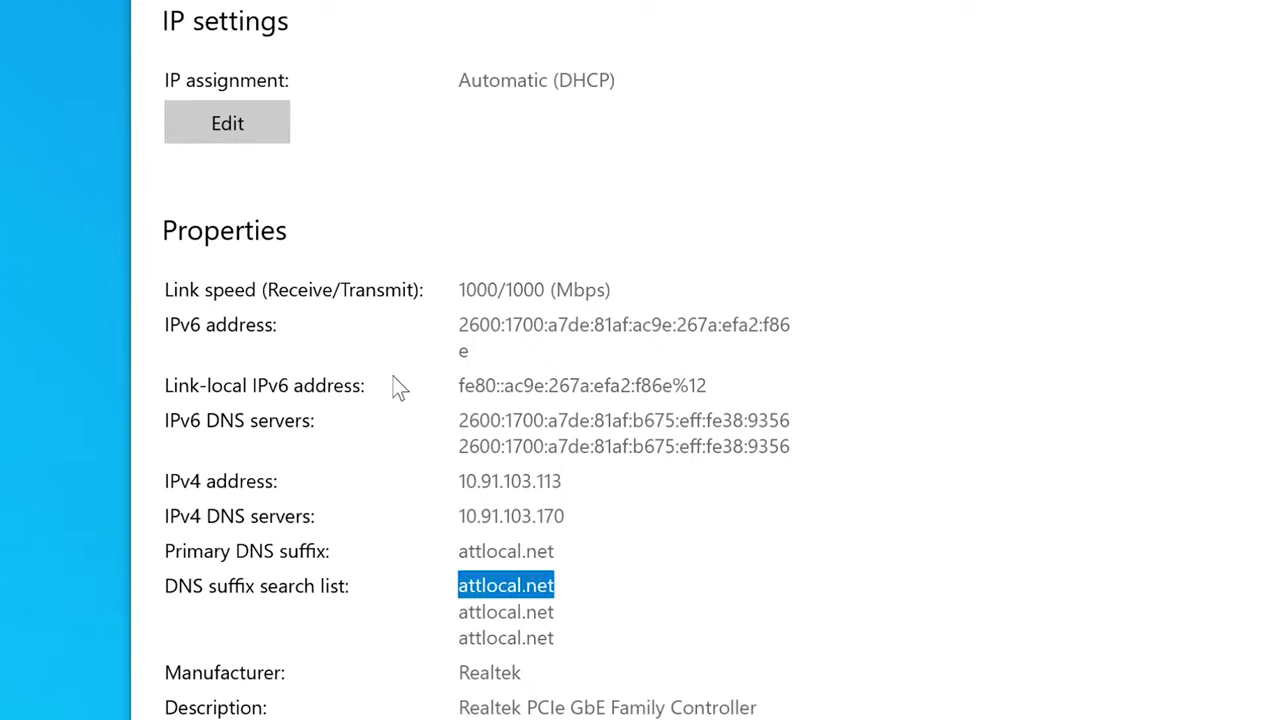
Step: Set the Ethernet connection's IP assignment to Manual, turn IPv4 on, and place the cursor in the IP address field
left_click(230, 127)
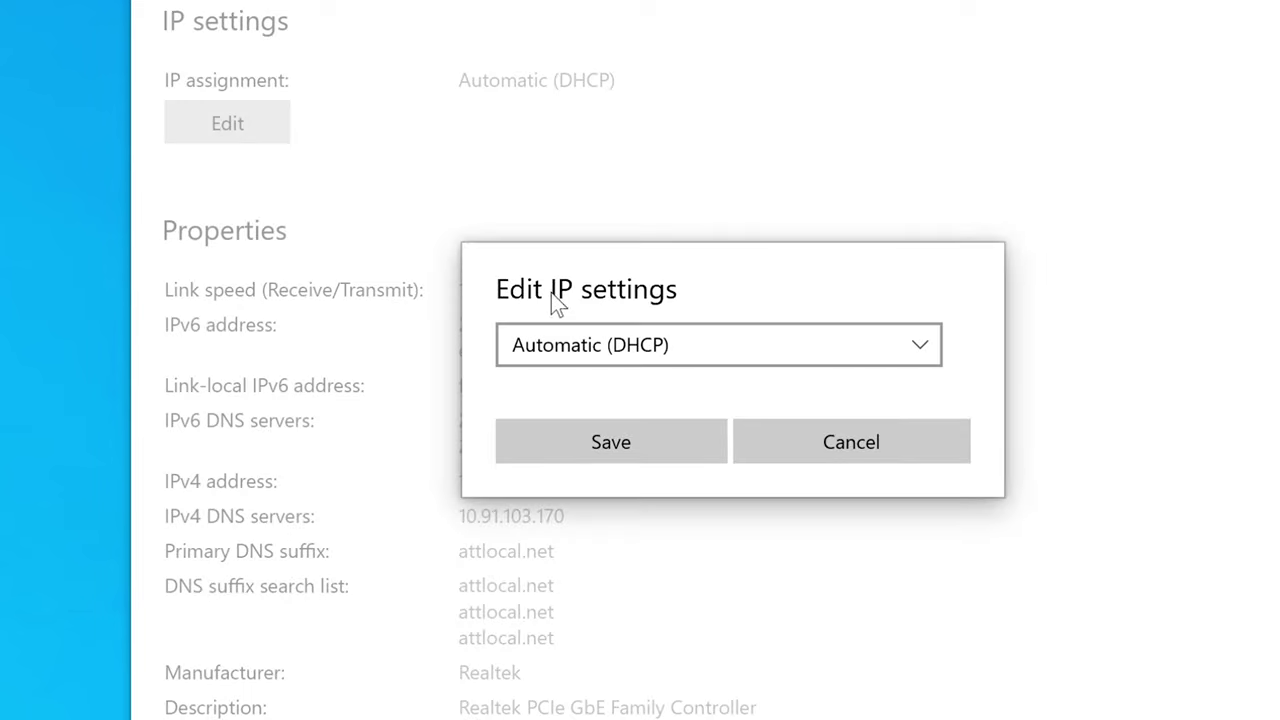
left_click(738, 362)
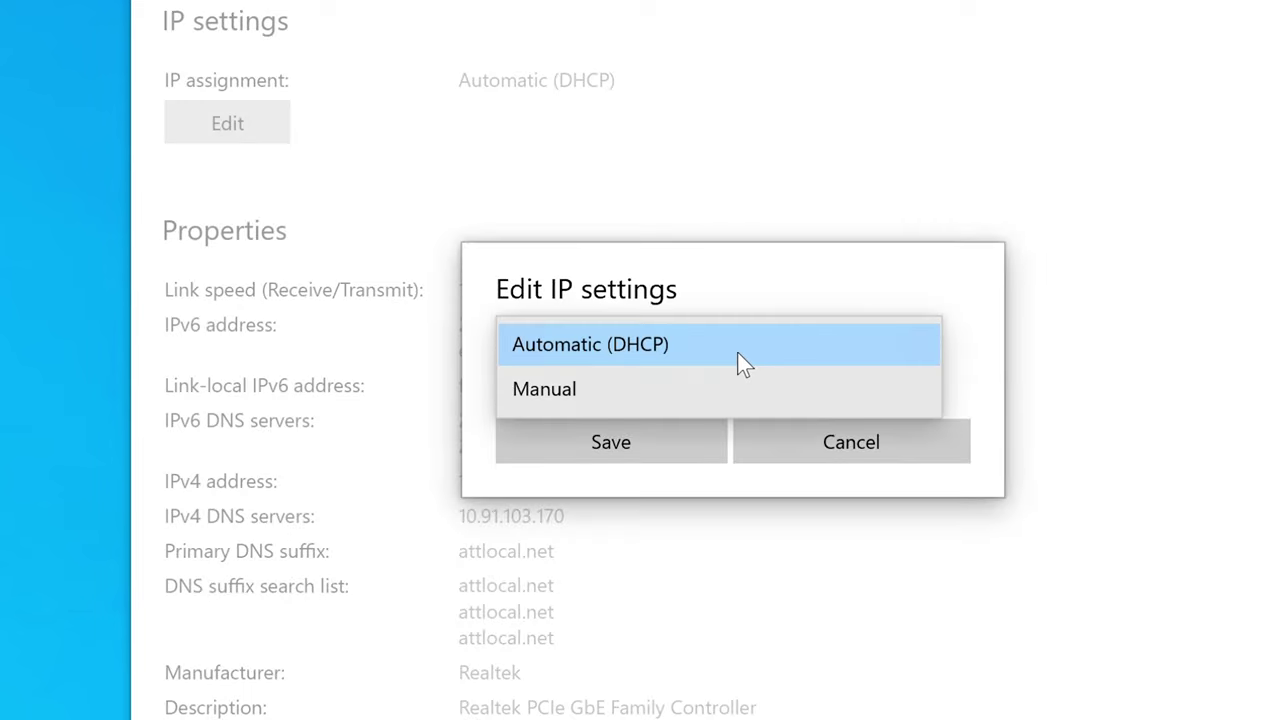
left_click(640, 390)
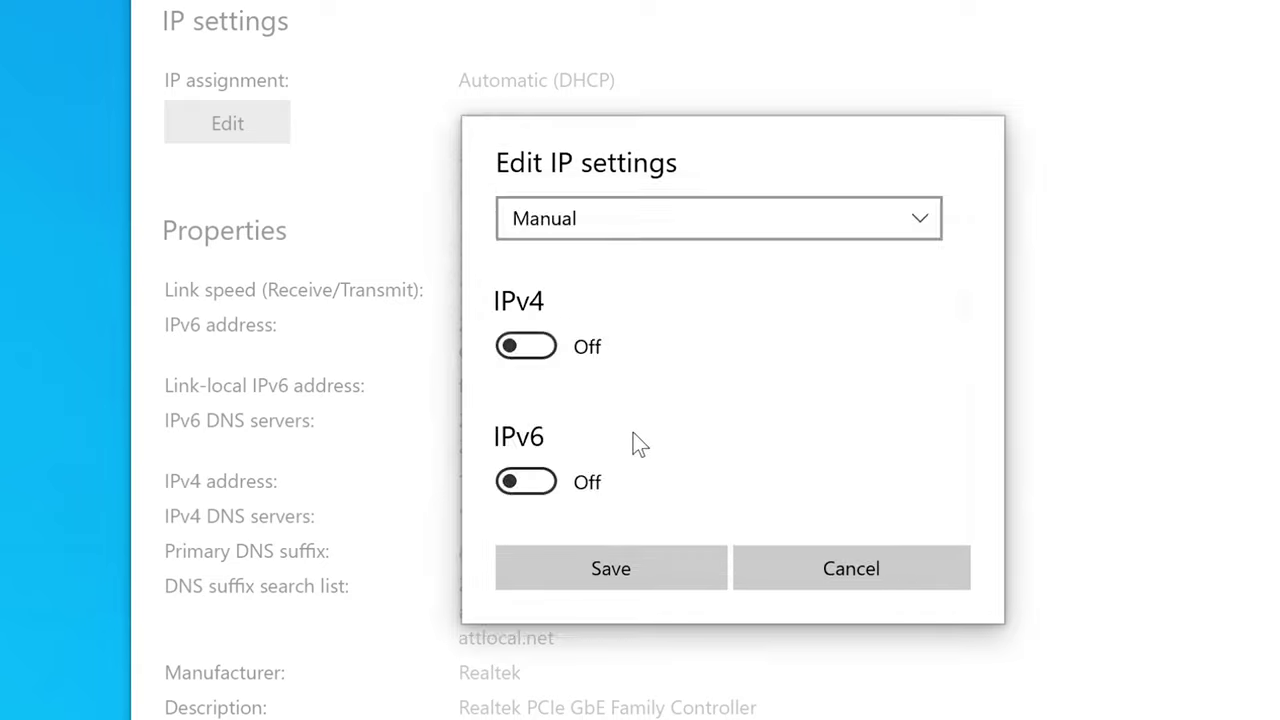
left_click(542, 345)
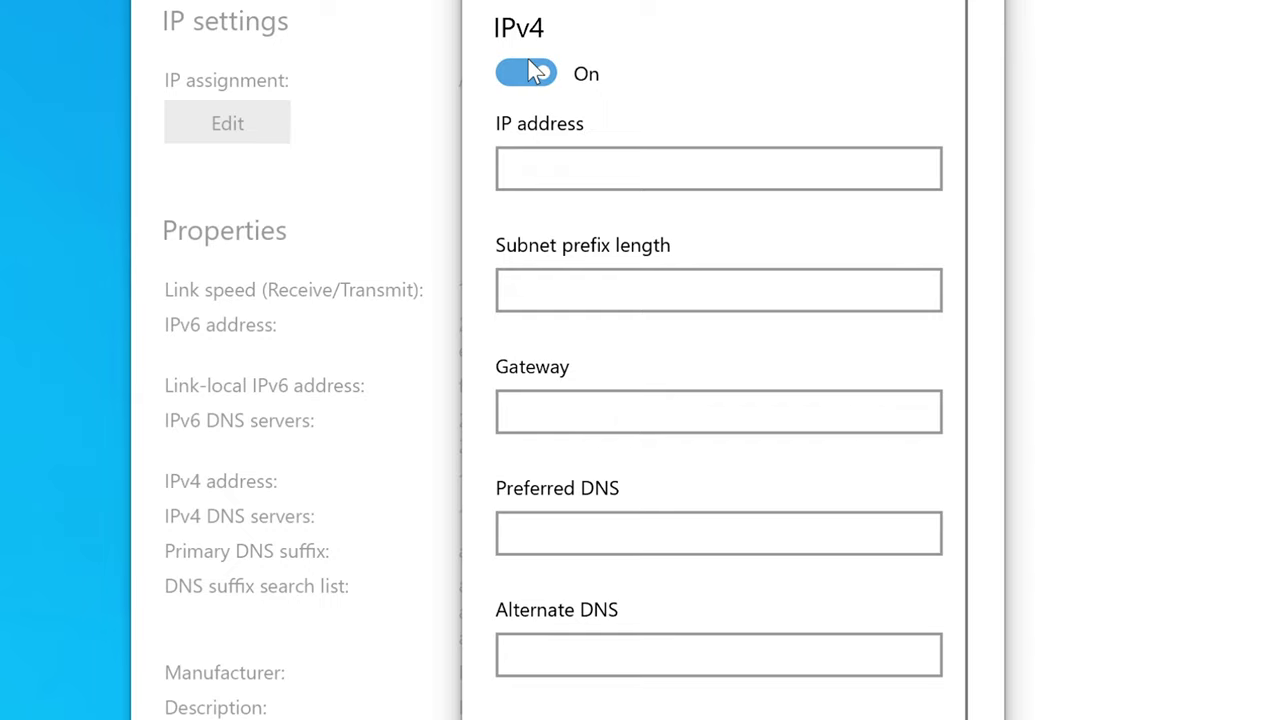
left_click(590, 160)
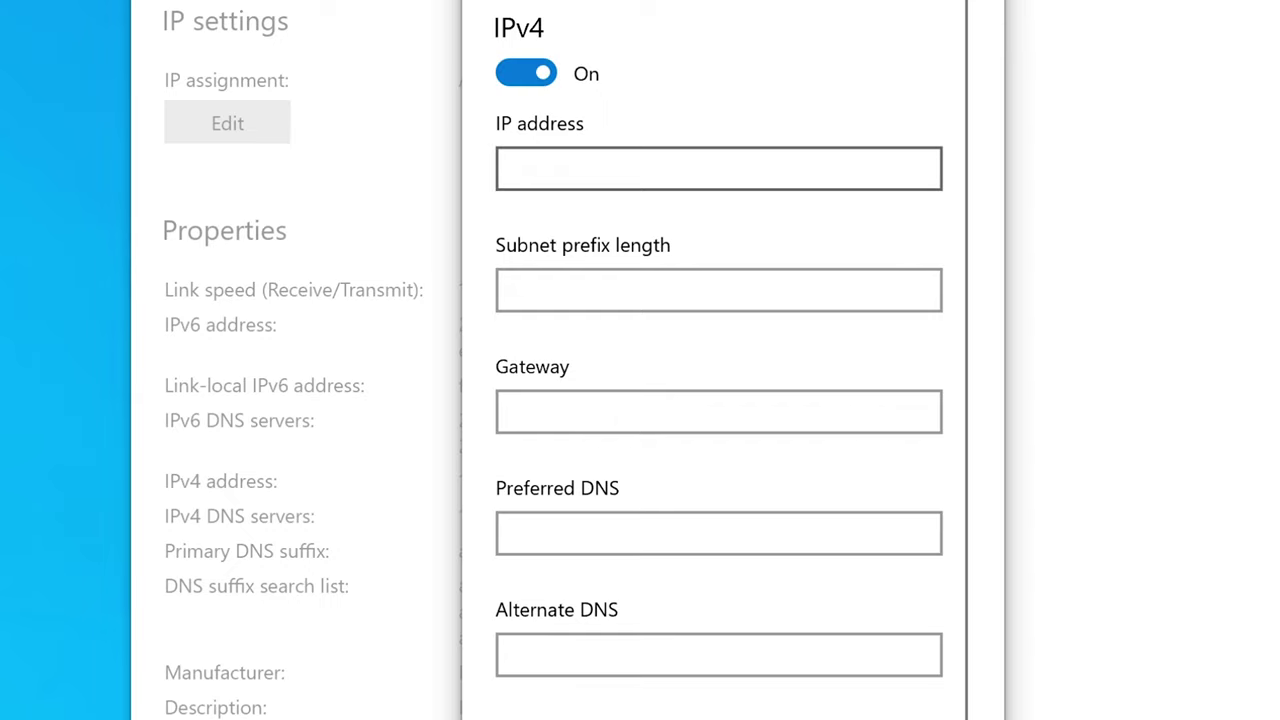
Step: Turn IPv4 off and copy the IP address that google.com resolves to from the ping output in Command Prompt
left_click(534, 84)
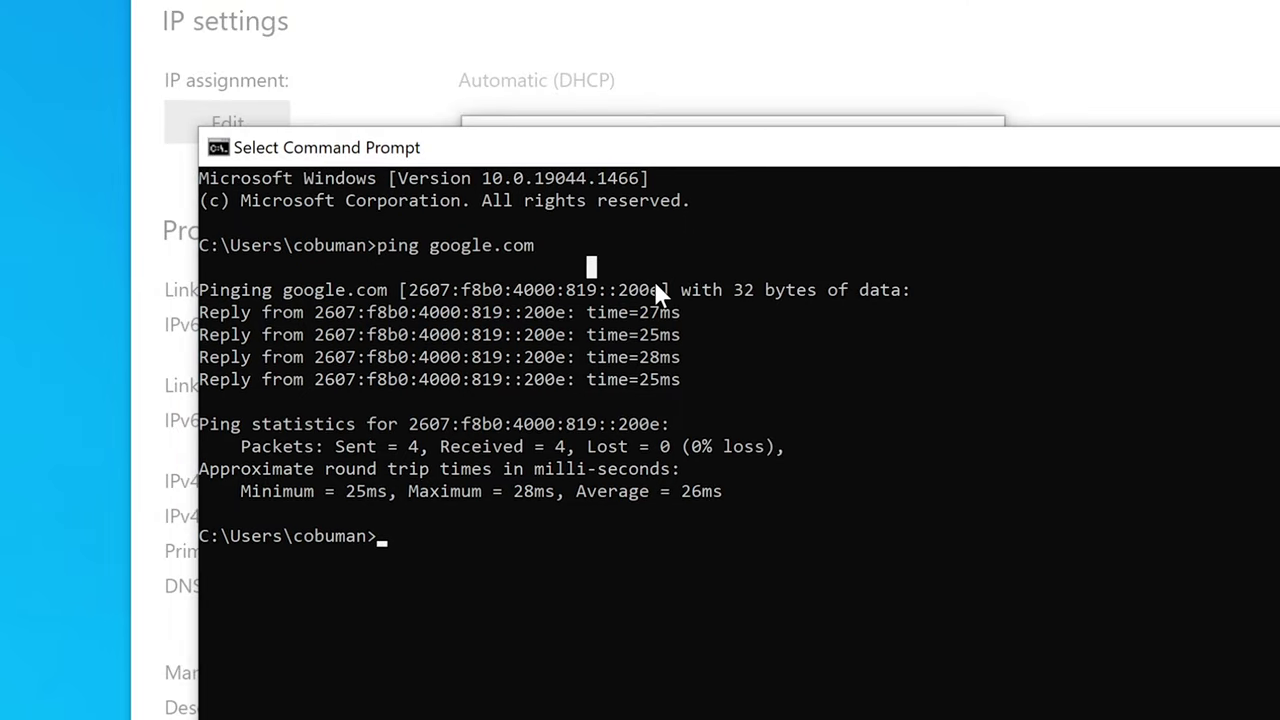
left_click_drag(656, 289, 425, 300)
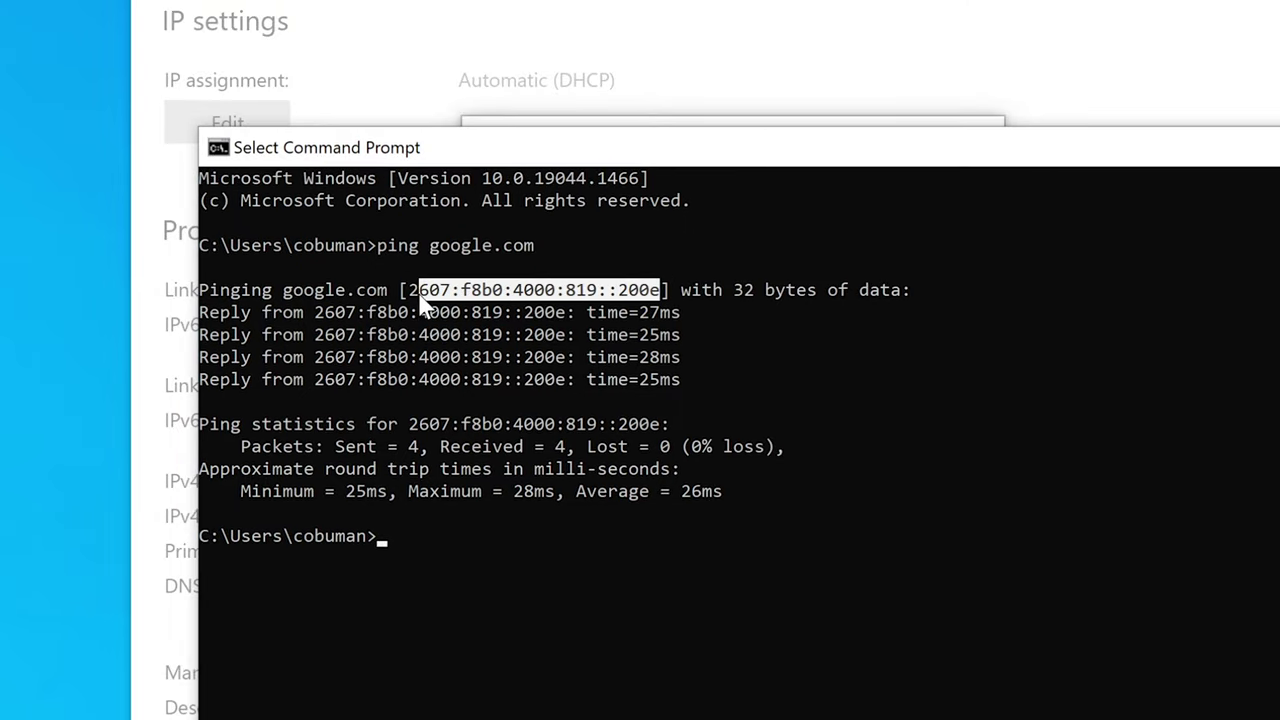
right_click(420, 300)
scroll(600, 222, "down", 1)
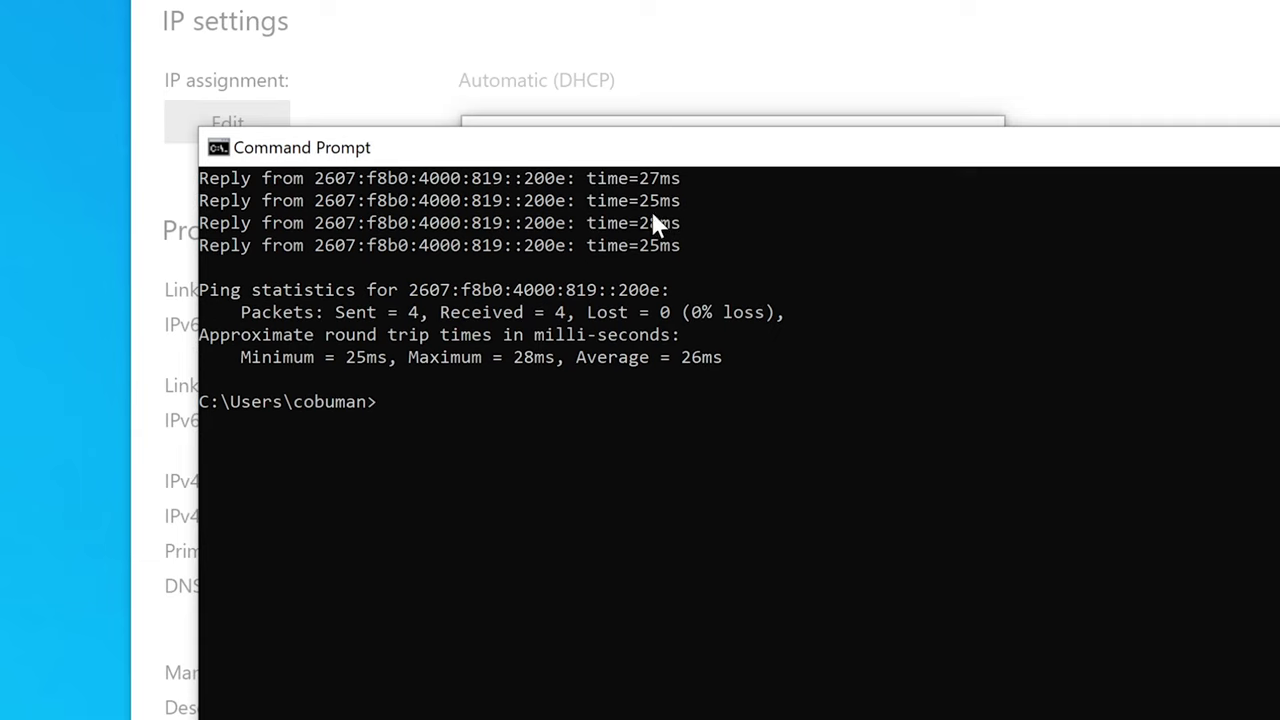
scroll(740, 440, "down", 5)
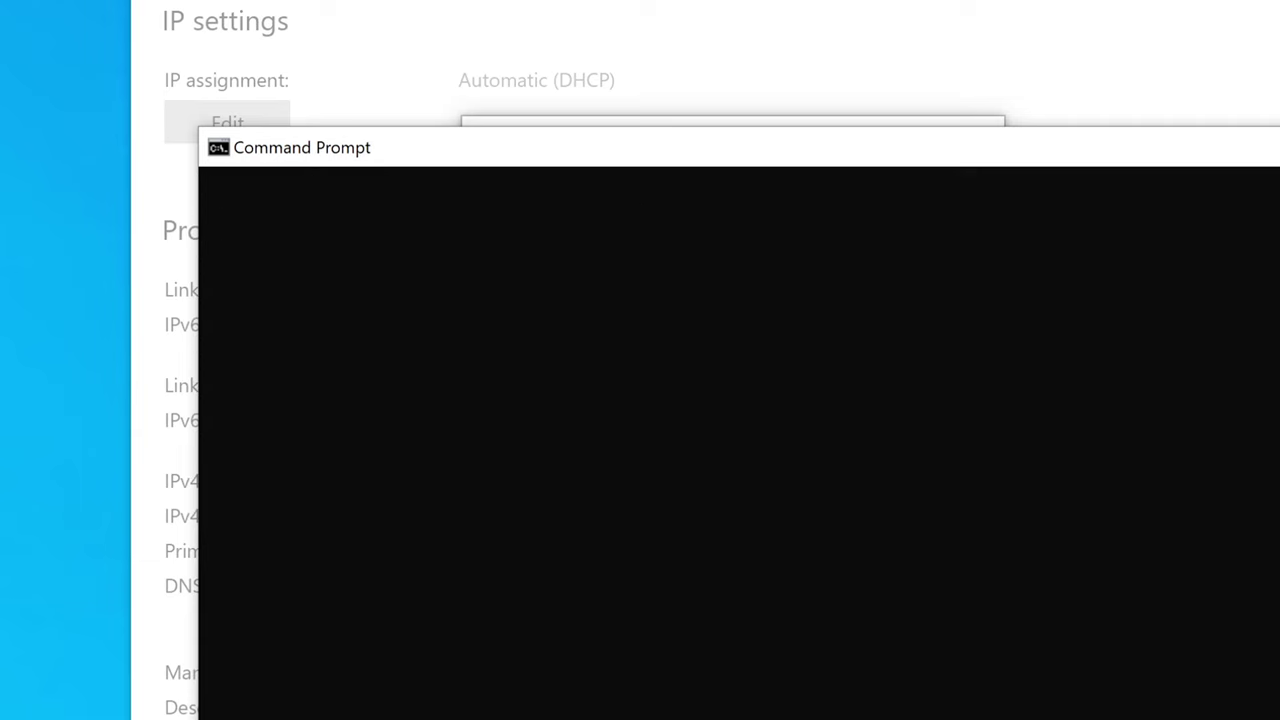
scroll(740, 440, "up", 7)
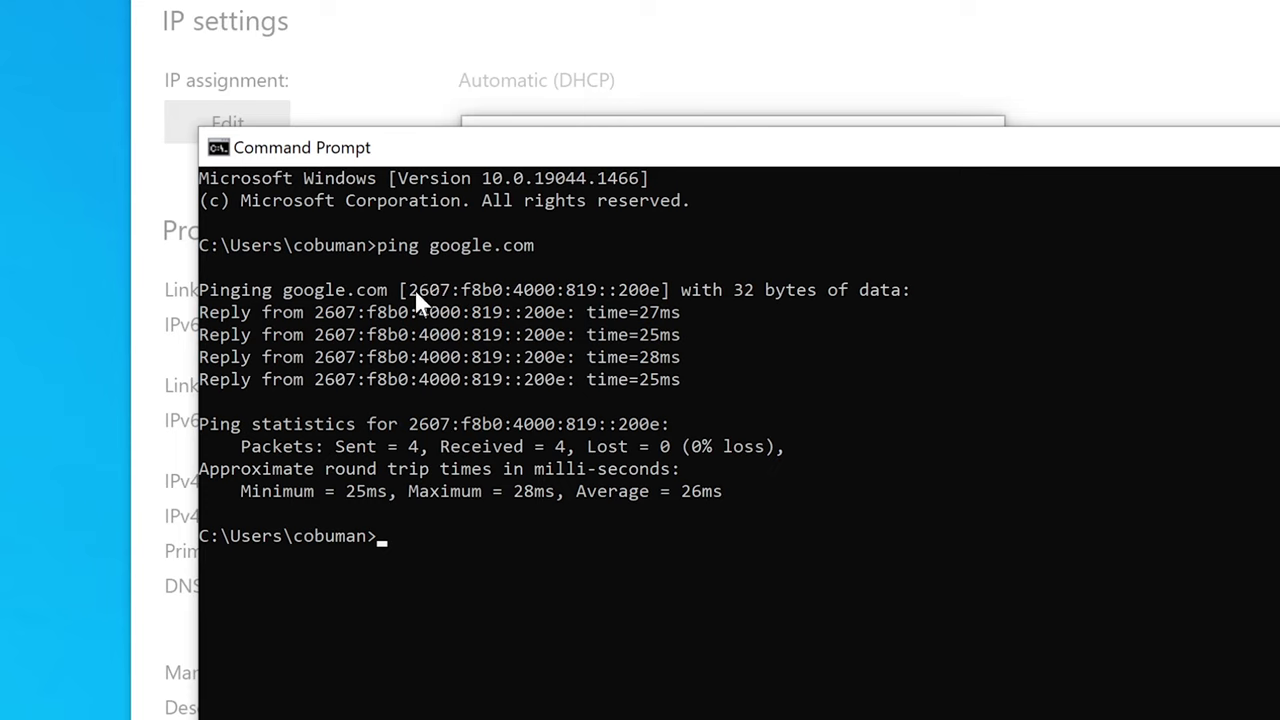
left_click_drag(409, 290, 655, 298)
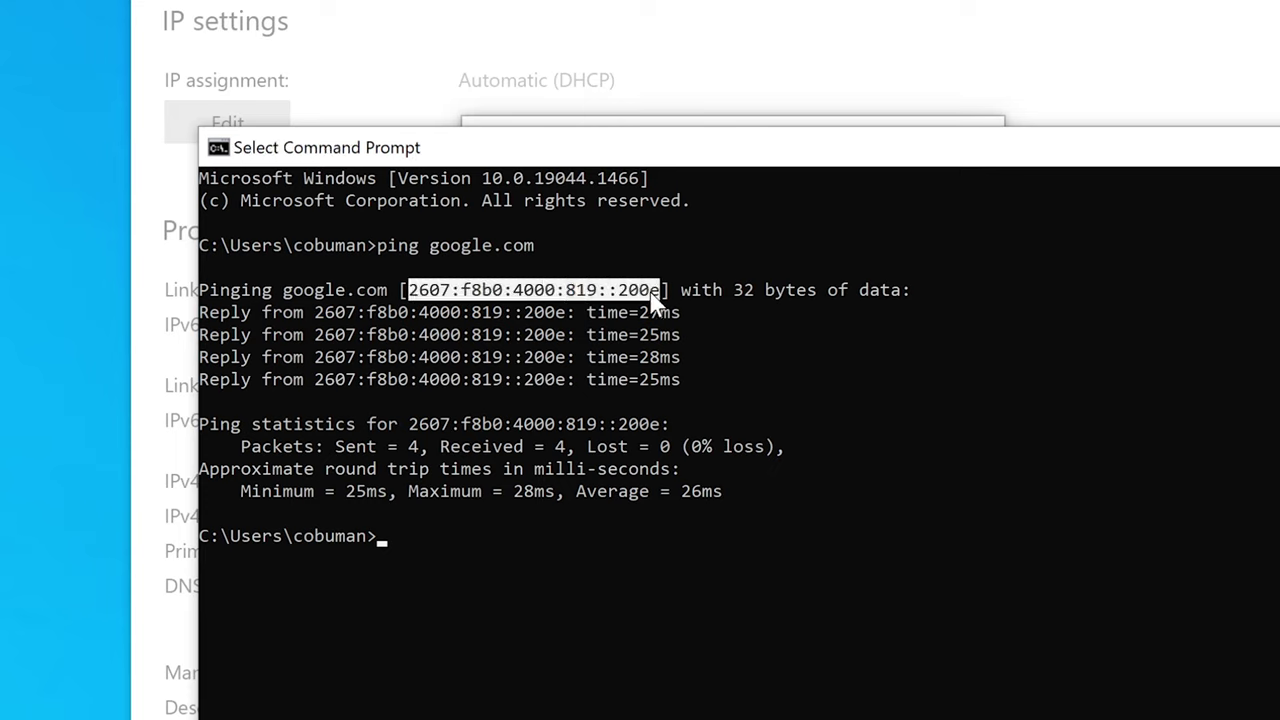
key("ctrl+c")
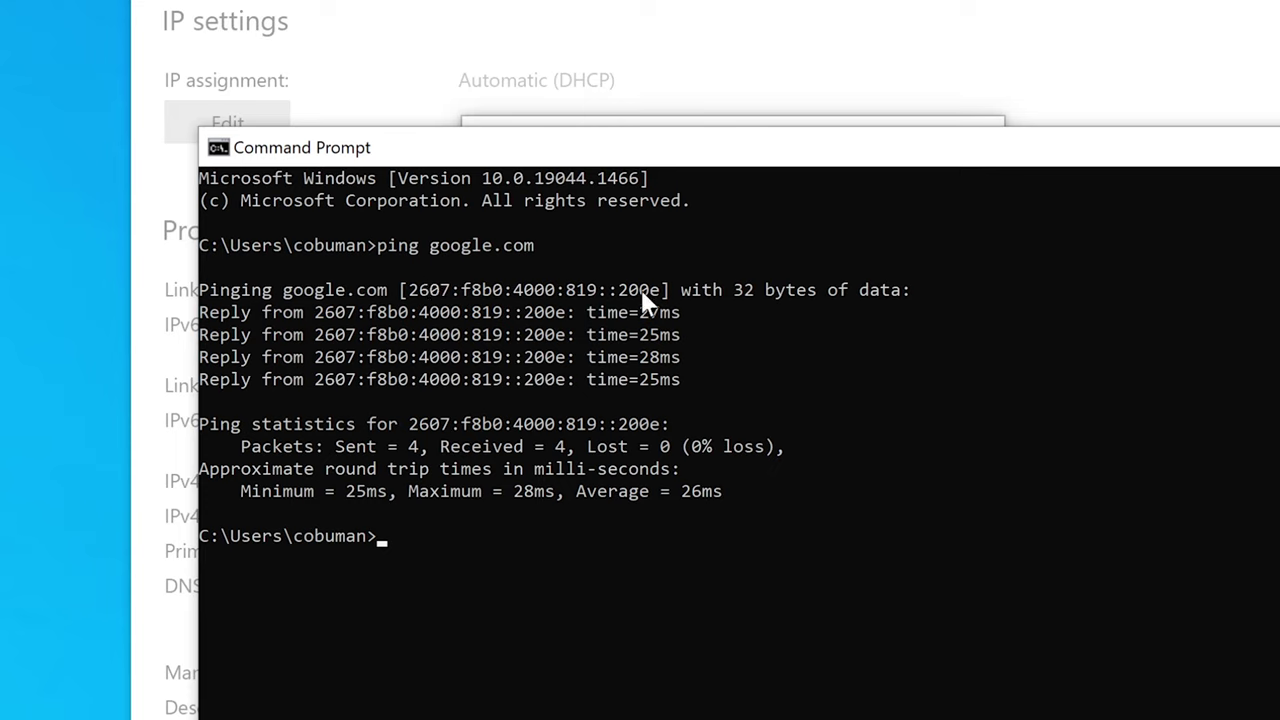
left_click(1276, 147)
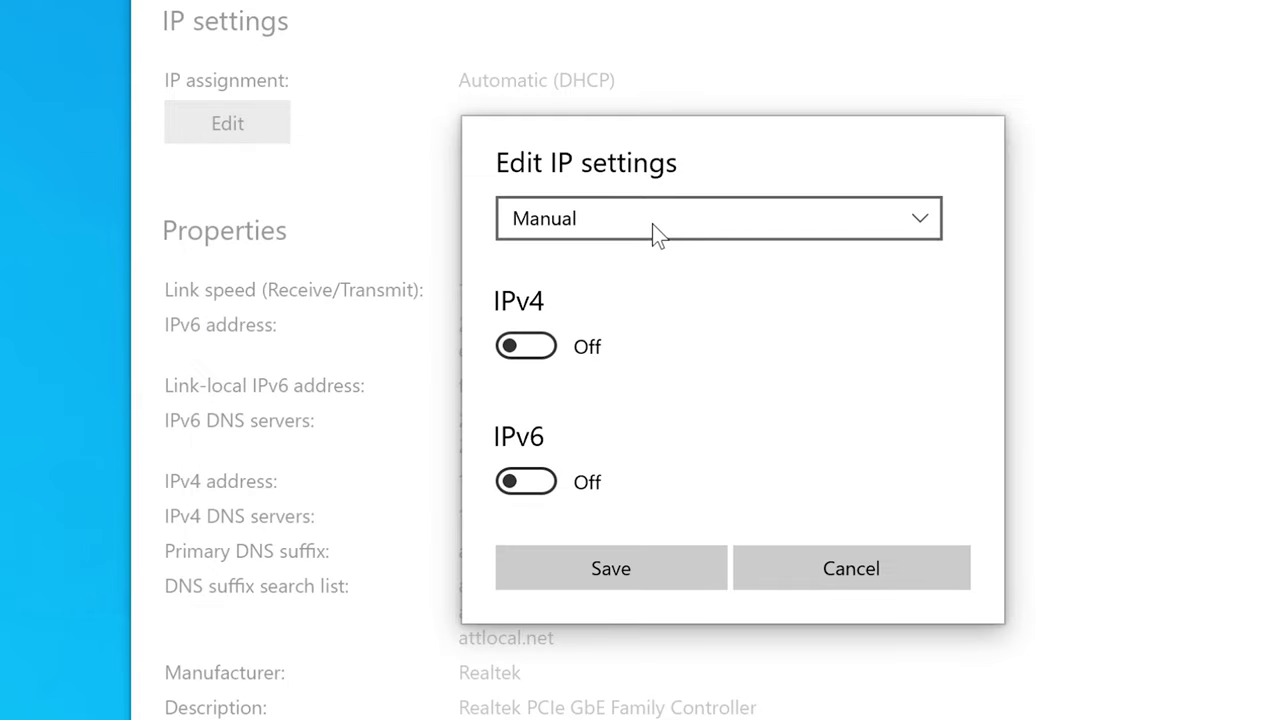
Step: Turn IPv6 on and set its preferred DNS to the copied address 2607:f8b0:4000:819::200e
left_click(539, 484)
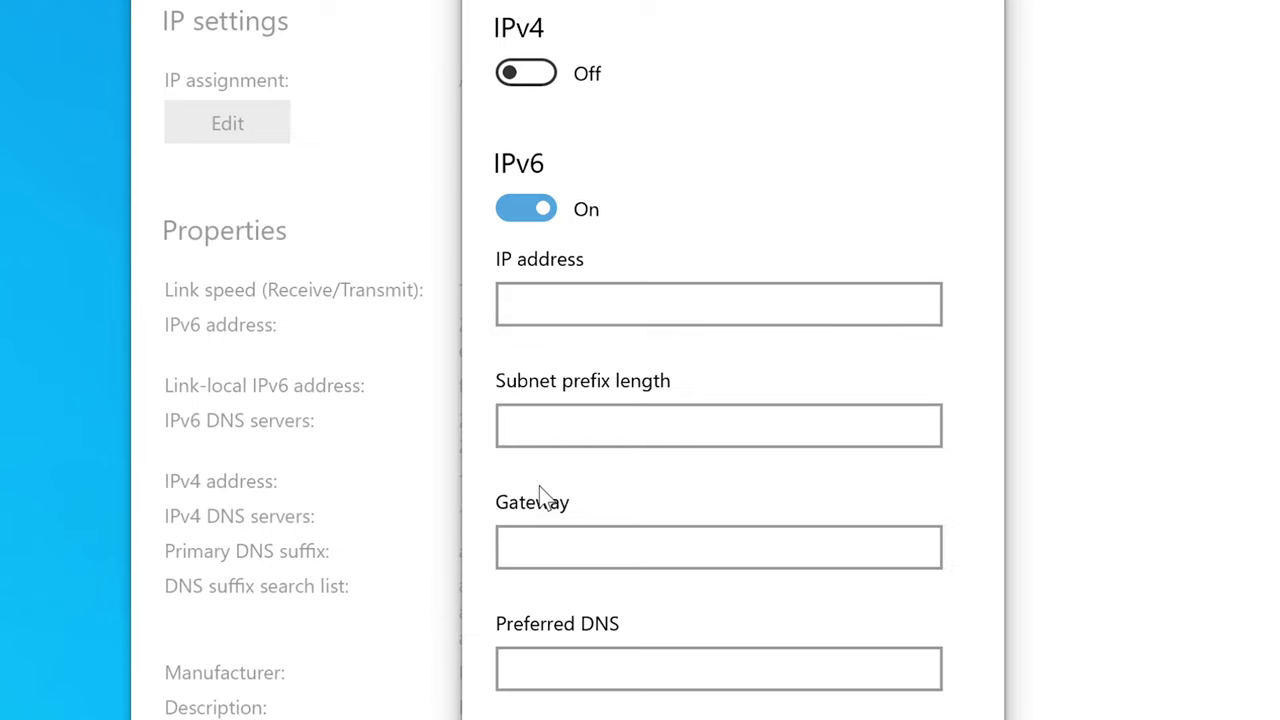
left_click(718, 304)
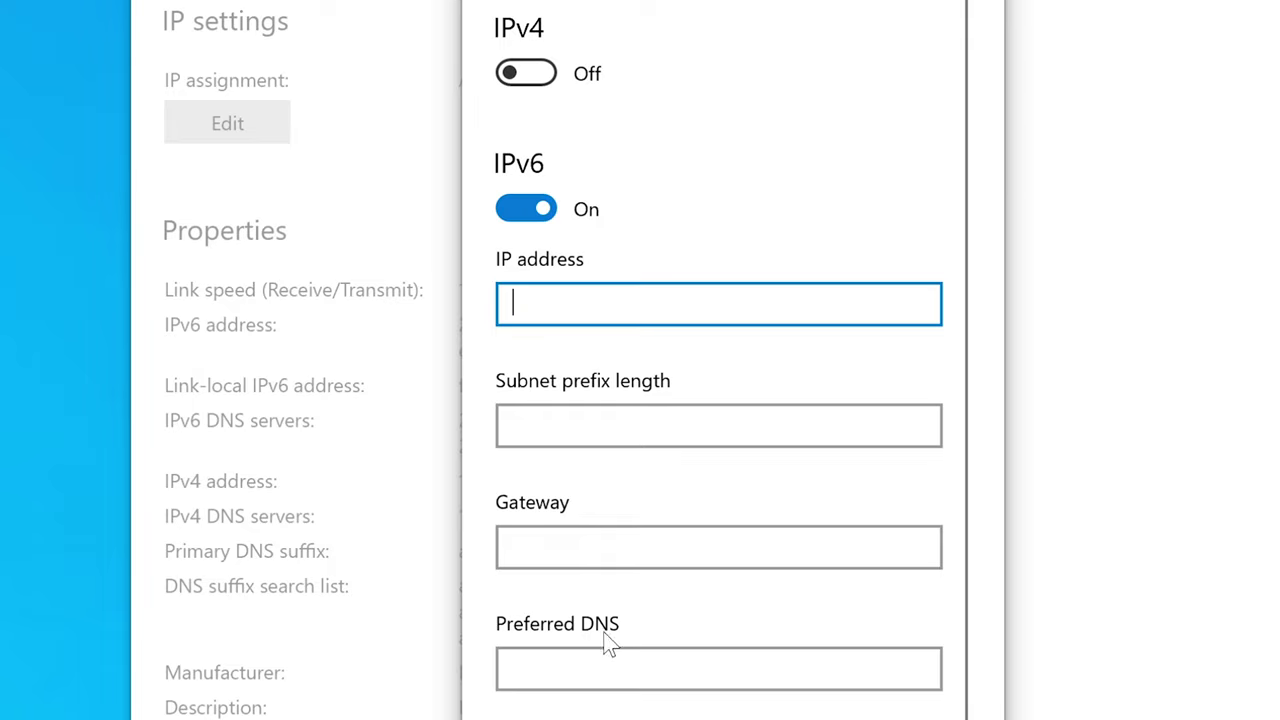
left_click(608, 665)
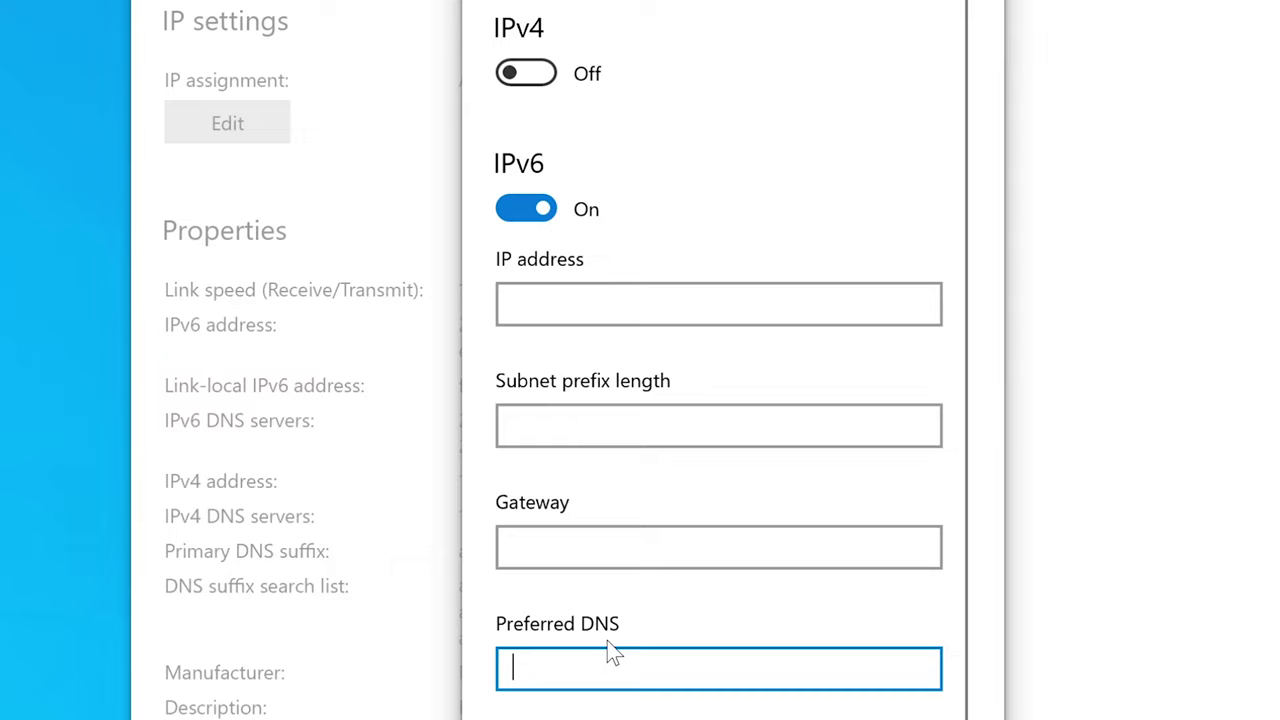
key("ctrl+v")
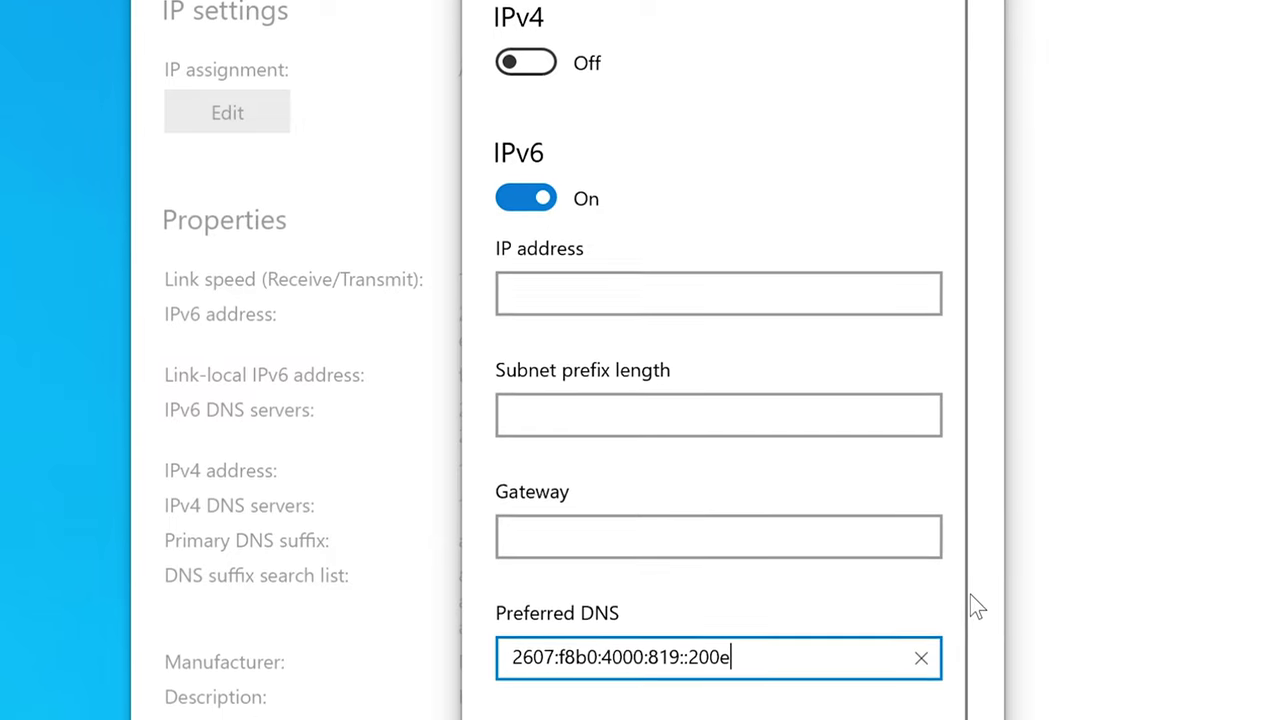
scroll(968, 575, "down", 1)
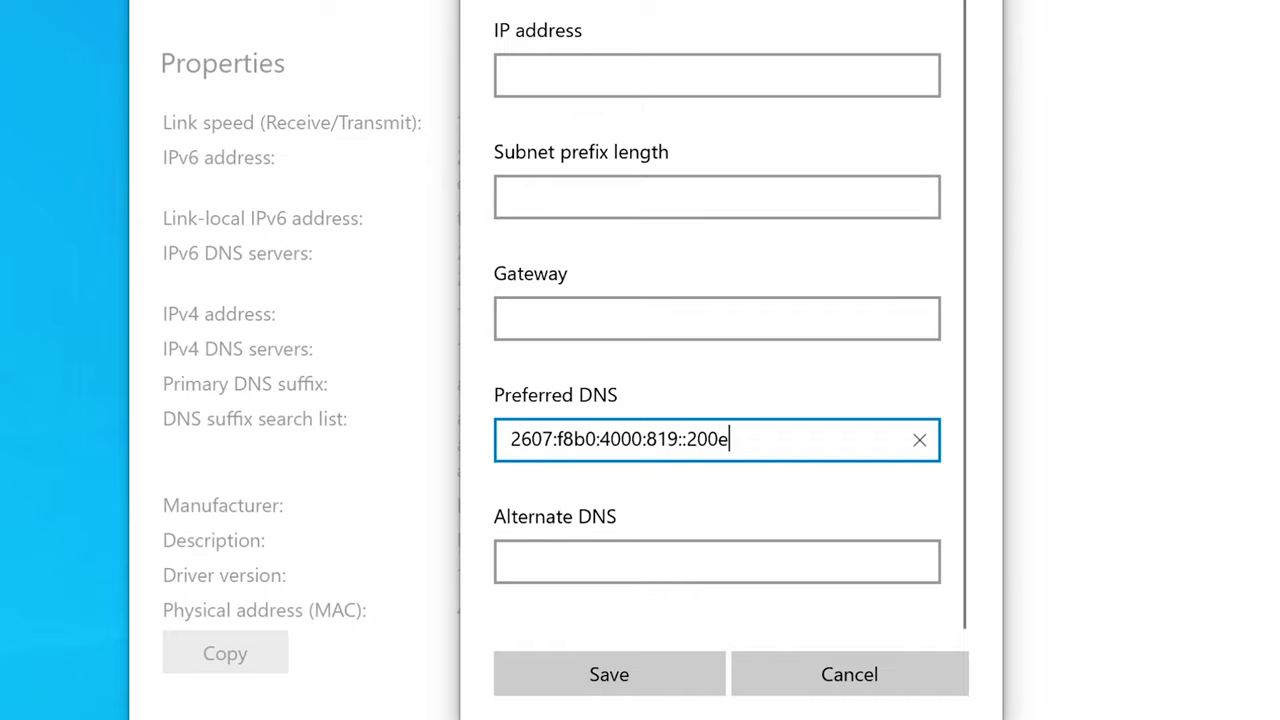
Step: Replace the IPv6 preferred DNS entry with google.com
left_click(512, 561)
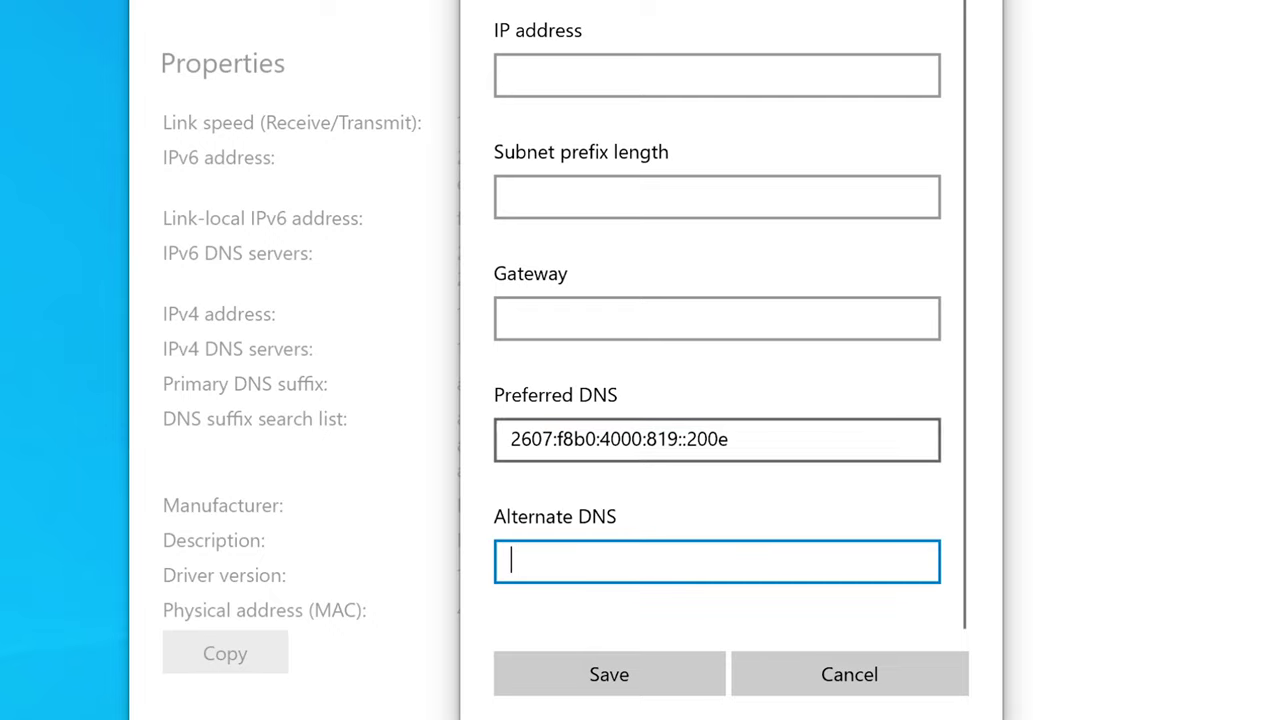
left_click_drag(735, 440, 477, 438)
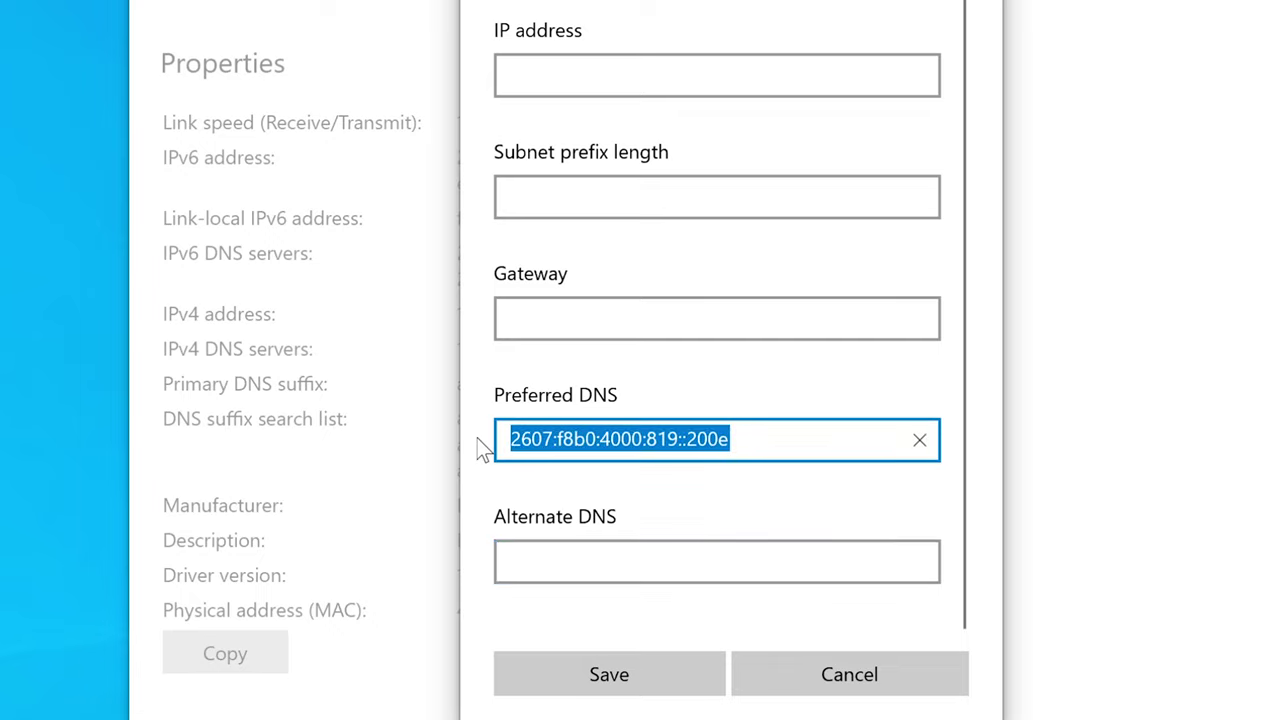
type("foo")
key("BackSpace")
key("BackSpace")
key("BackSpace")
type("goog")
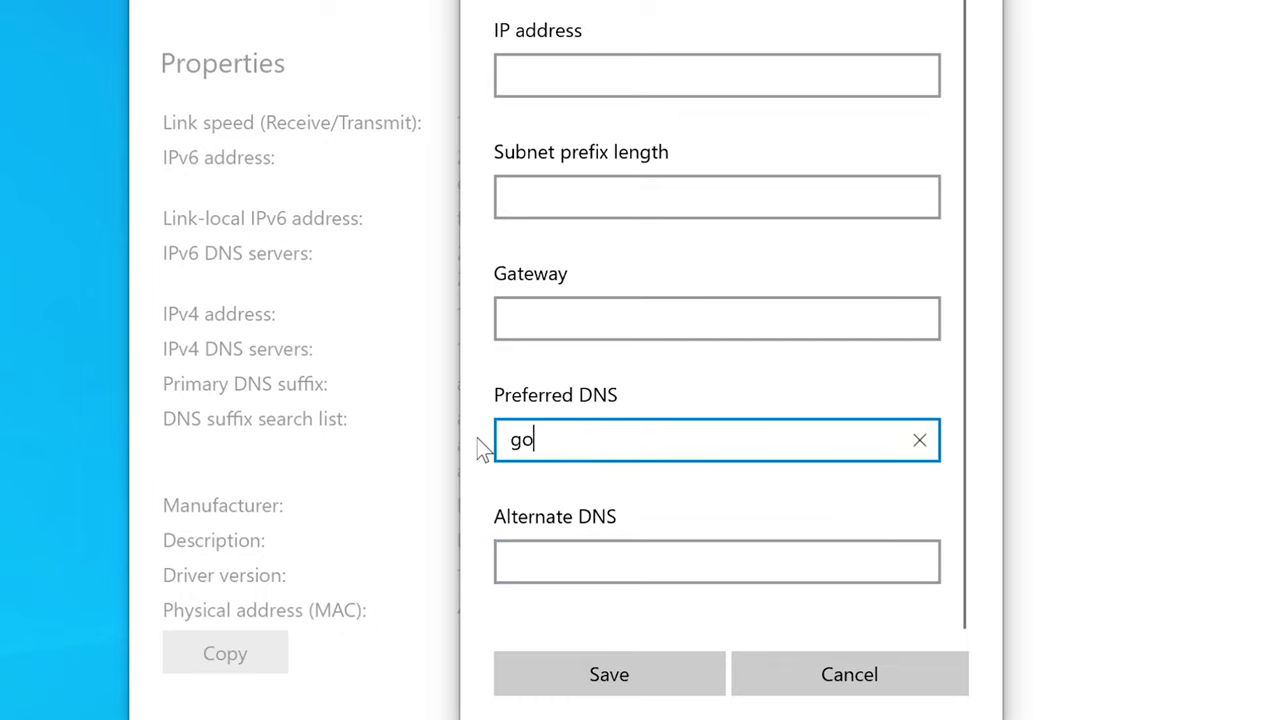
type("le.com")
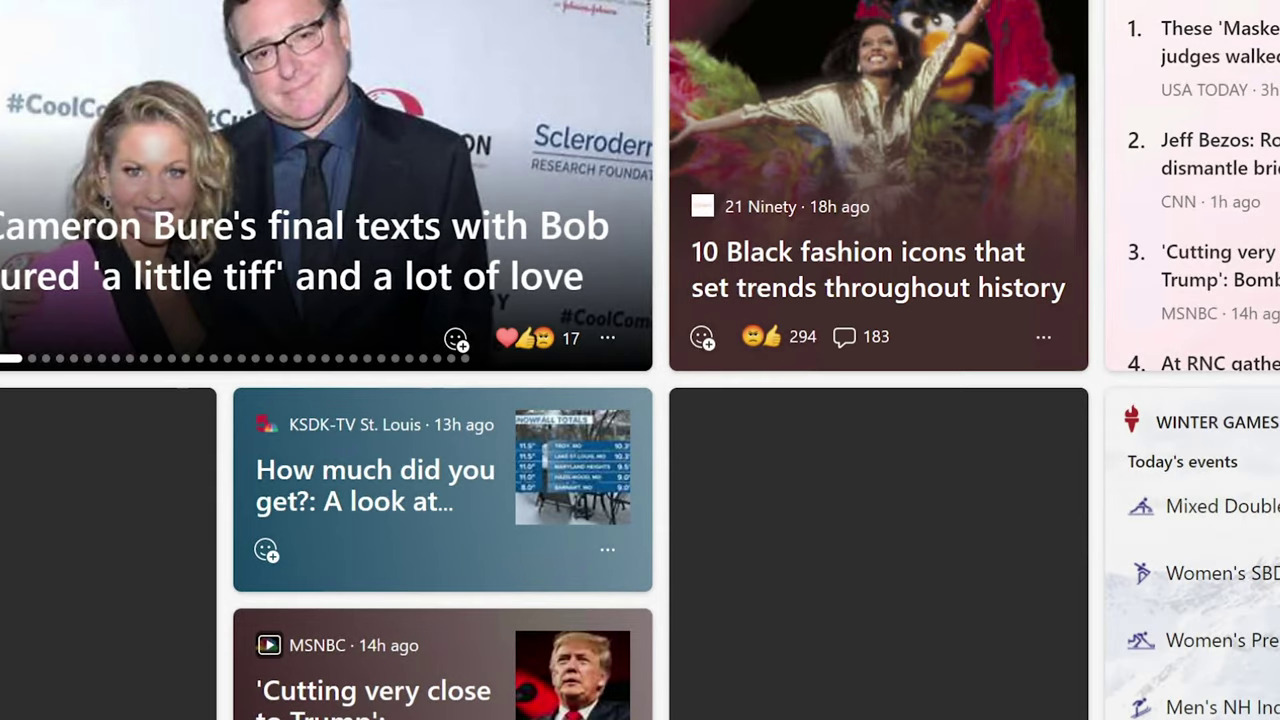
Step: Switch to the web browser, go to Google and search for "google dns server"
type("g")
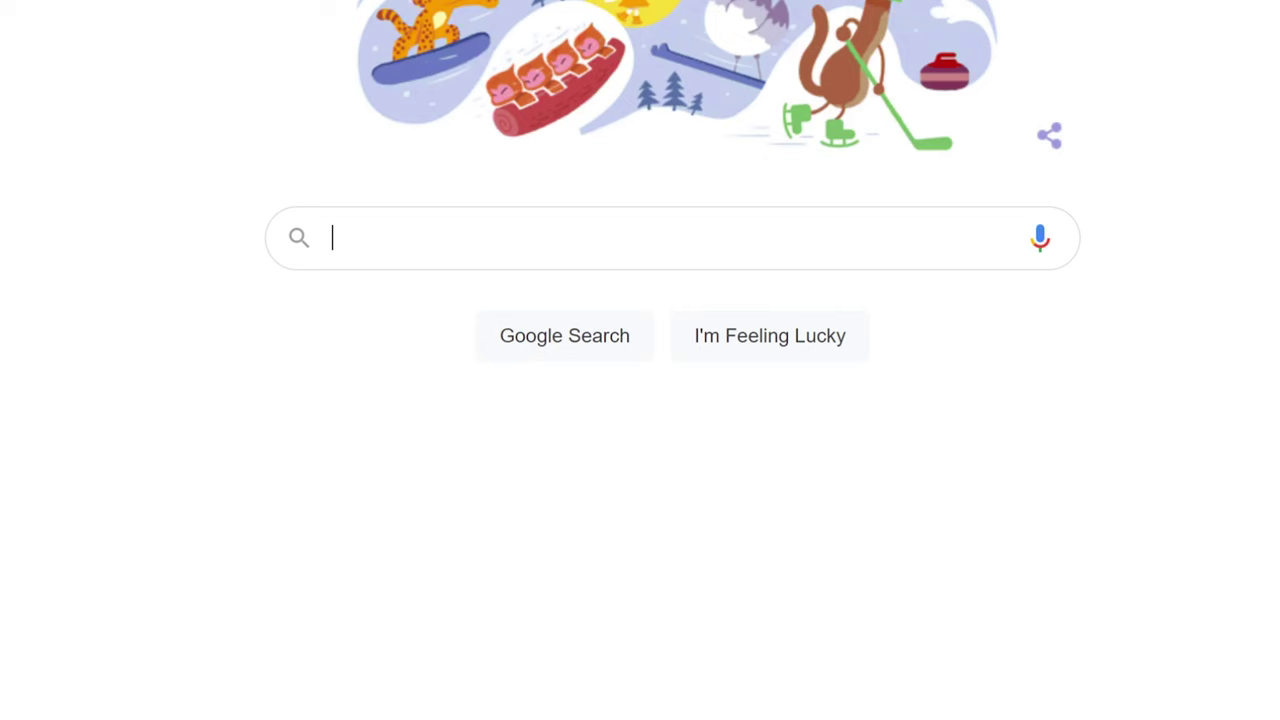
type("google")
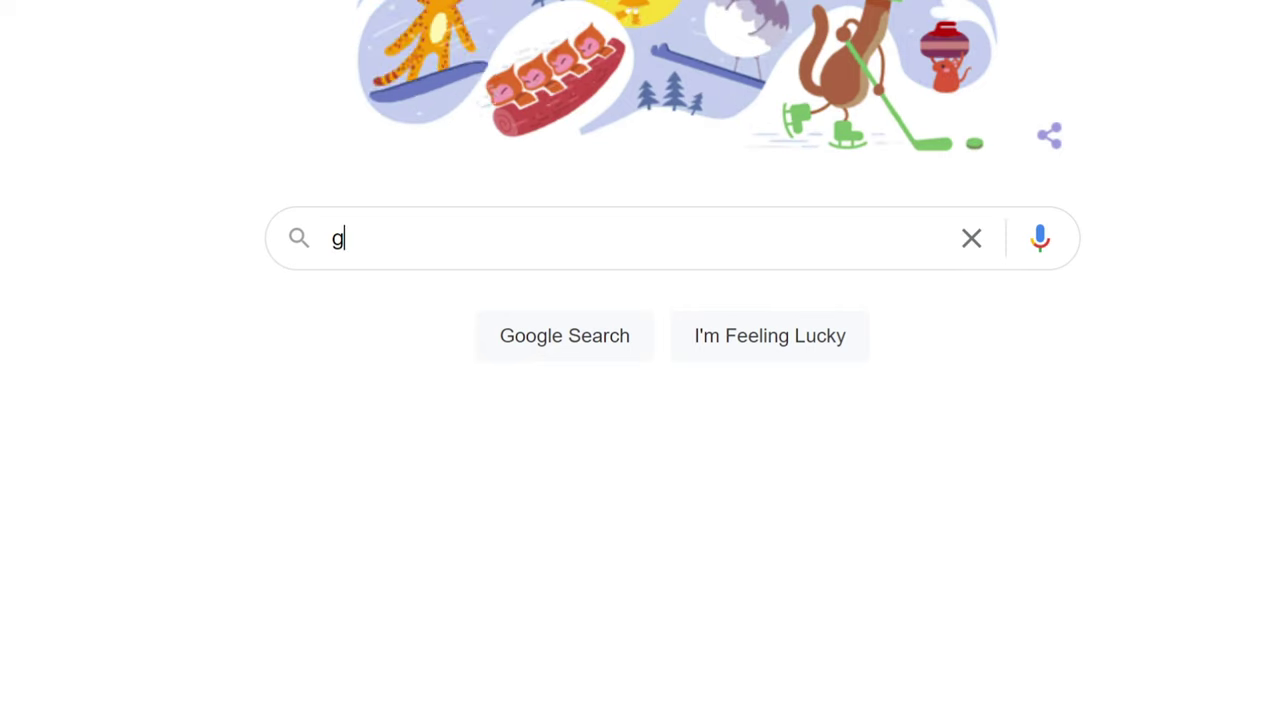
type(" dns server")
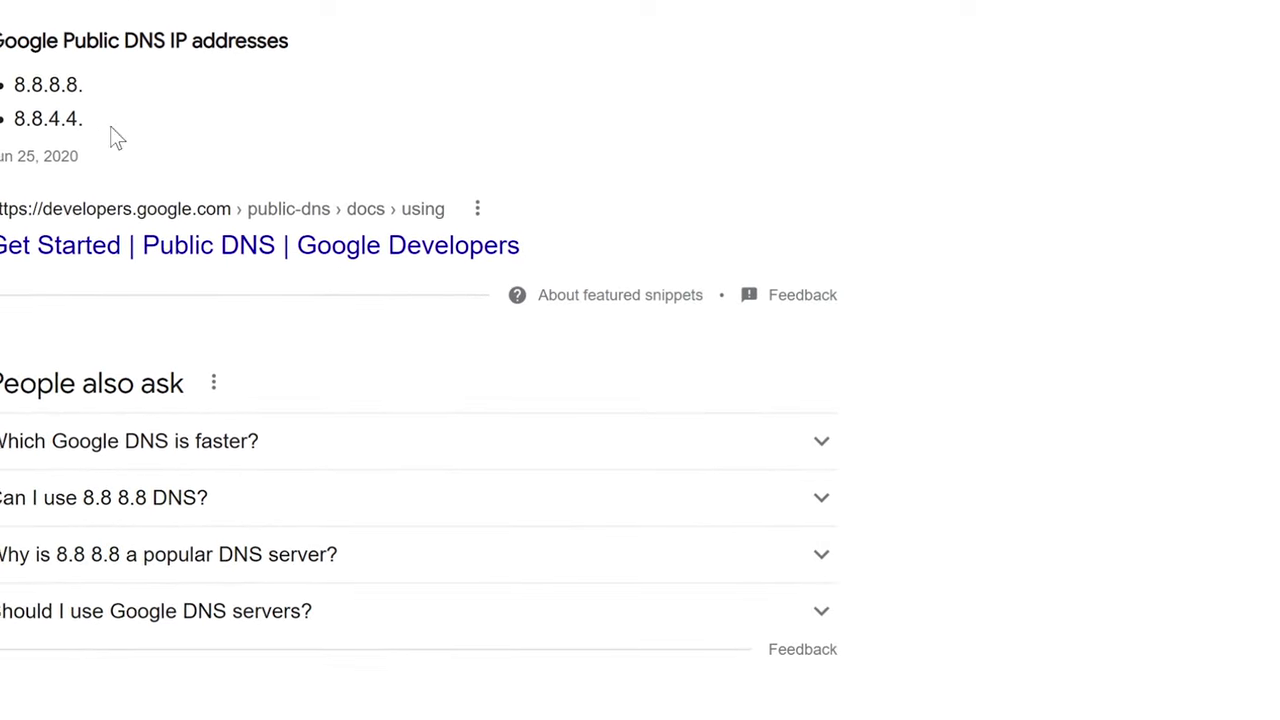
Step: Copy the first Google Public DNS address, 8.8.8.8, from the search results and enter it as the preferred DNS in the IP settings
left_click_drag(14, 85, 104, 103)
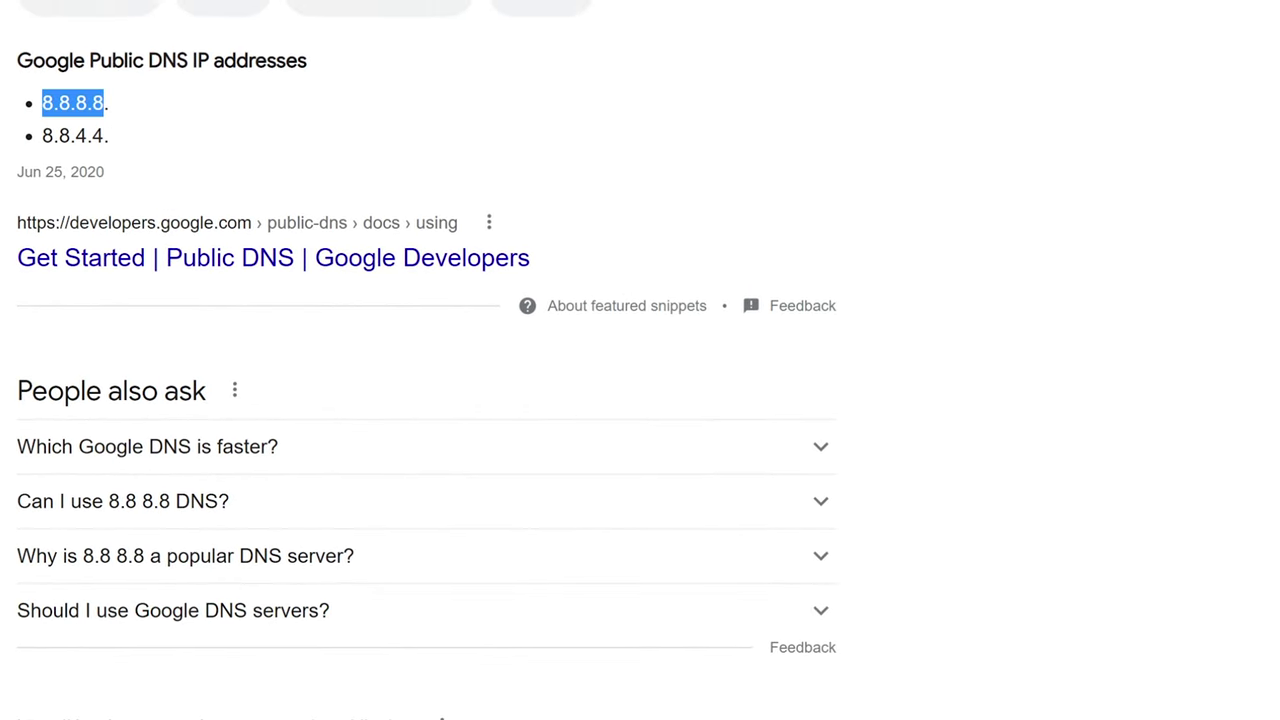
right_click(91, 107)
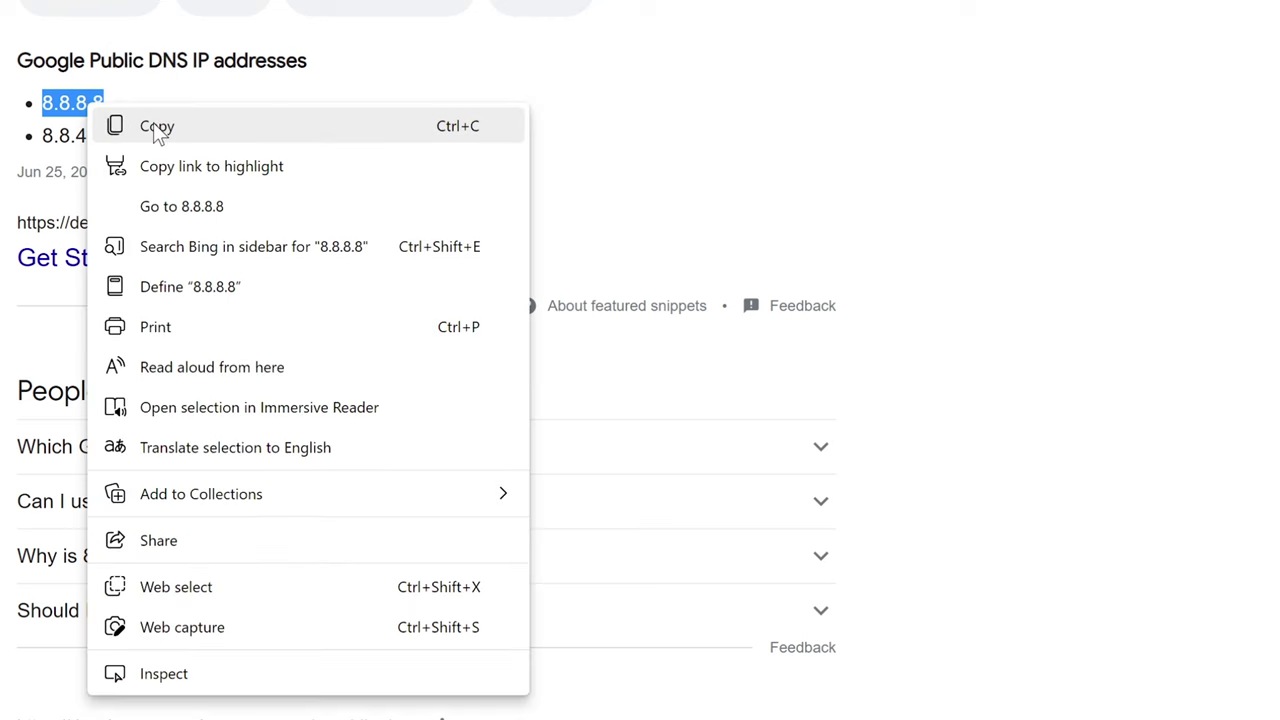
left_click(154, 124)
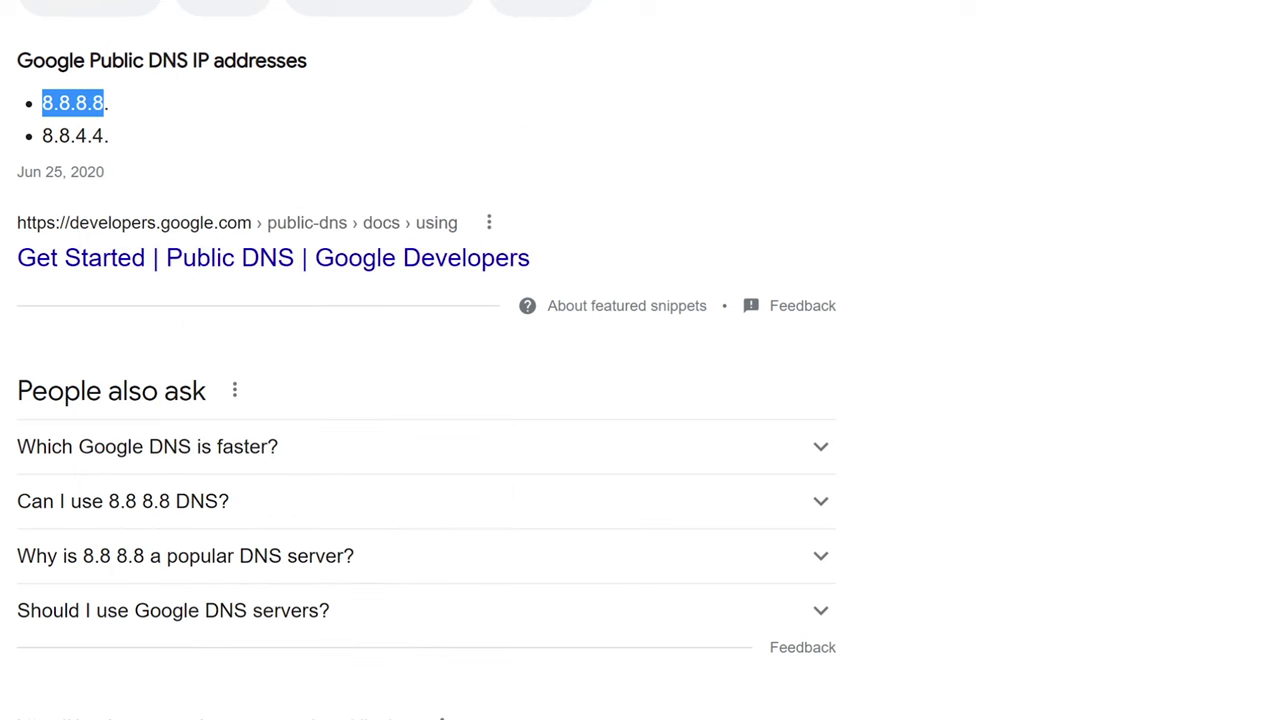
key("alt+Tab")
key("ctrl+a")
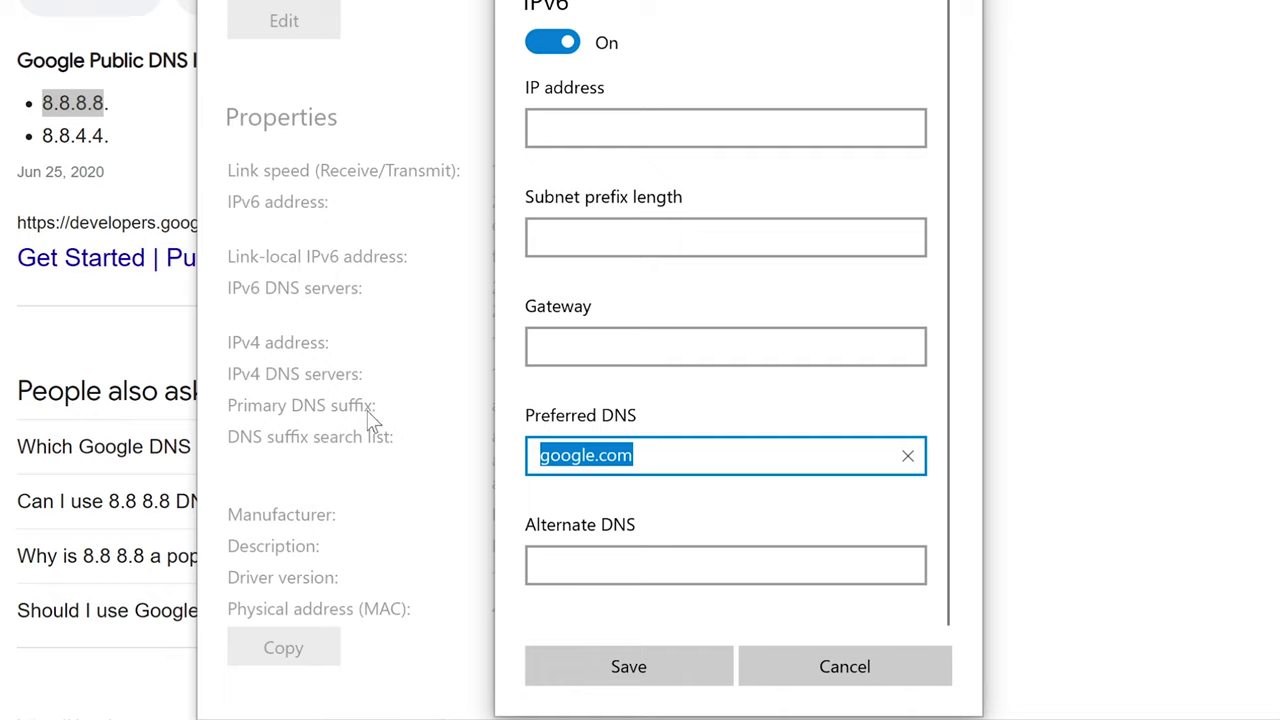
key("ctrl+v")
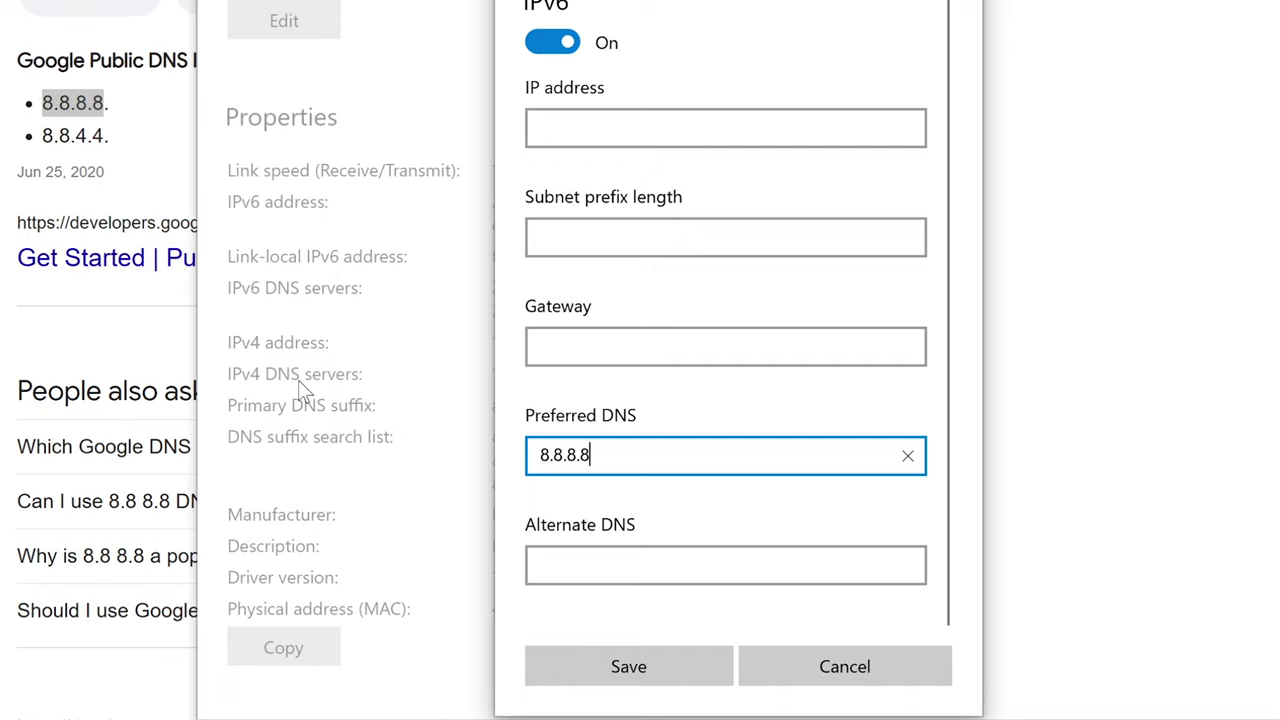
Step: Copy 8.8.4.4 from the search results into the alternate DNS field, and leave the IP settings without saving
key("alt+Tab")
left_click_drag(105, 135, 41, 135)
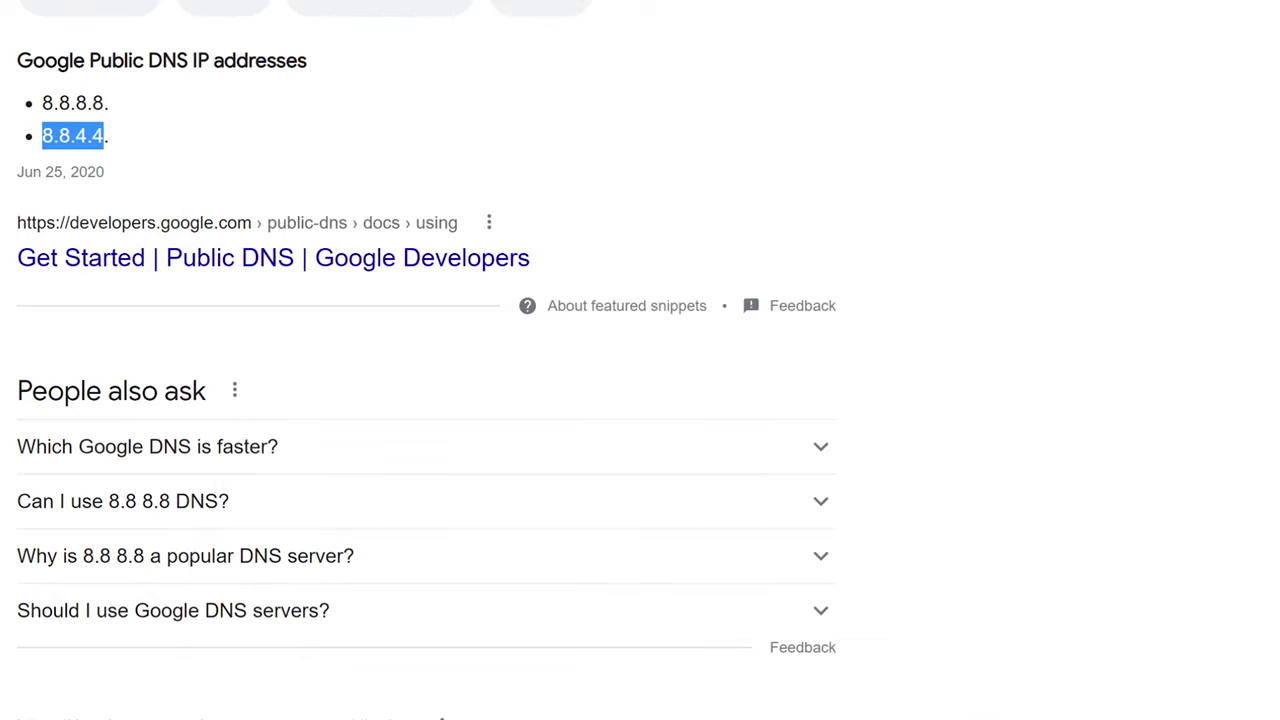
right_click(58, 135)
left_click(95, 160)
key("alt+Tab")
key("Tab")
key("ctrl+v")
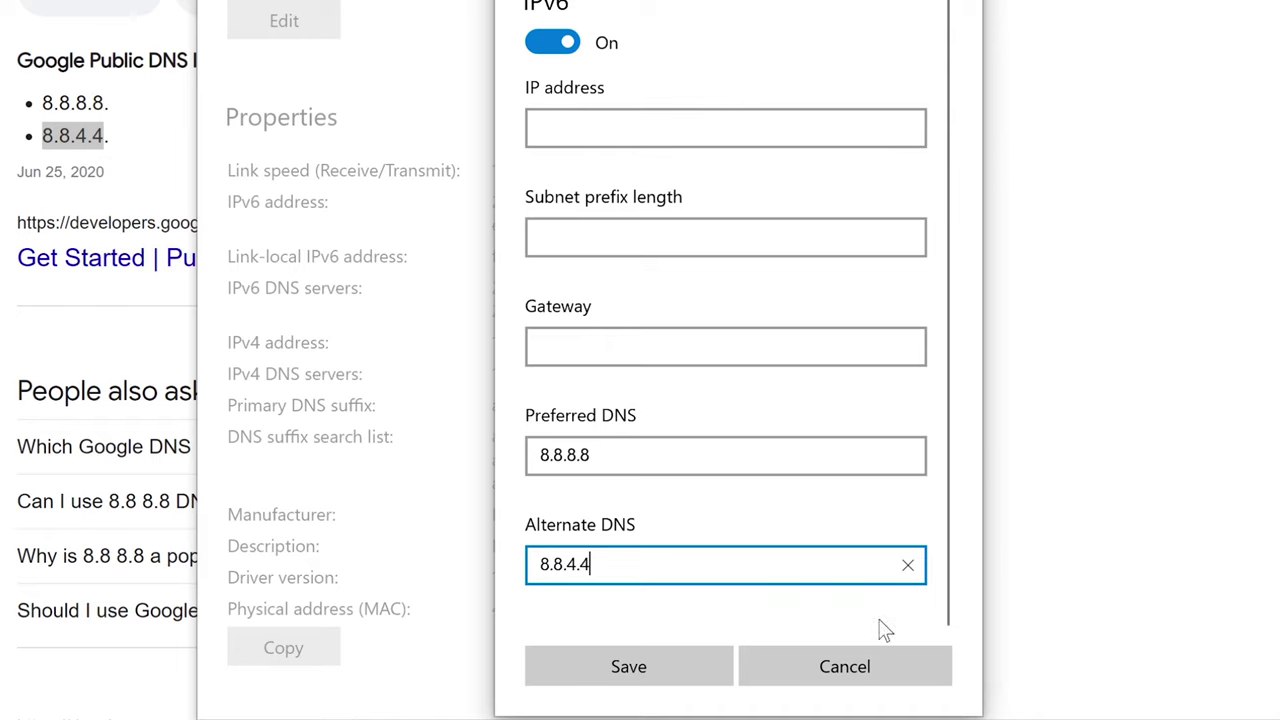
left_click(829, 670)
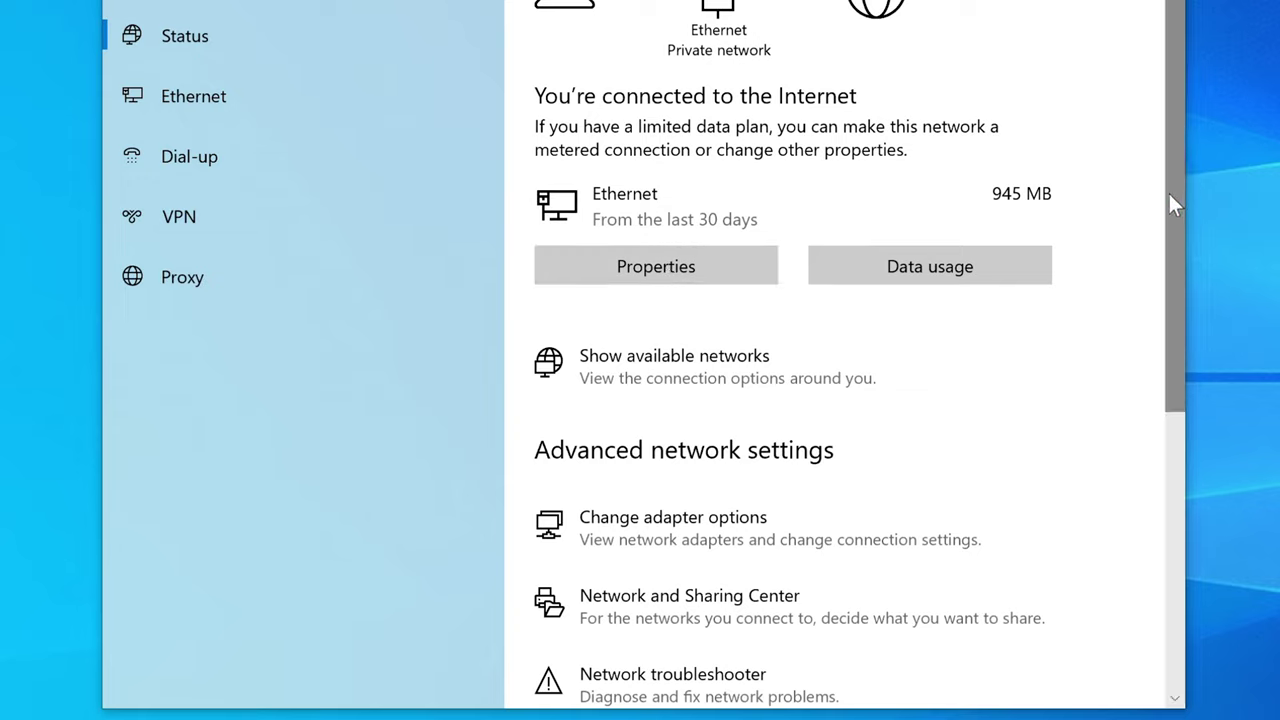
Step: Open the Ethernet adapter's properties from the network adapter options, authorizing the change with the administrator password
left_click(710, 519)
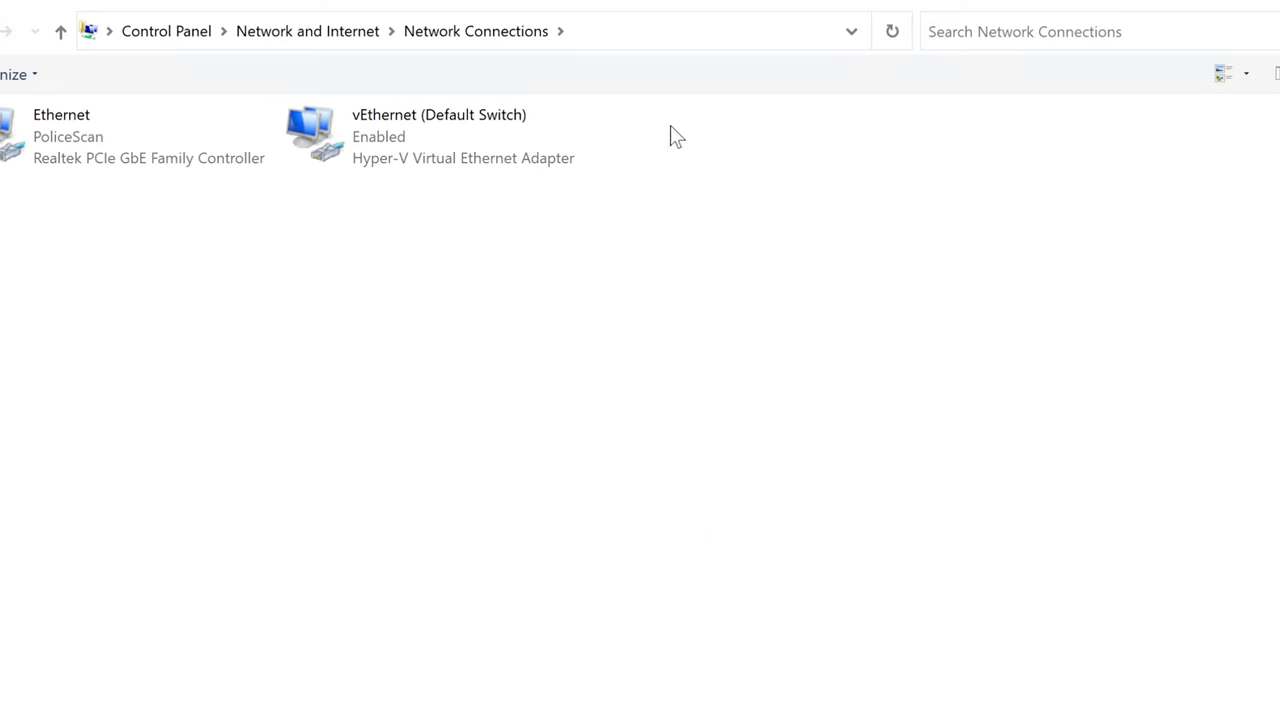
left_click_drag(637, 9, 883, 13)
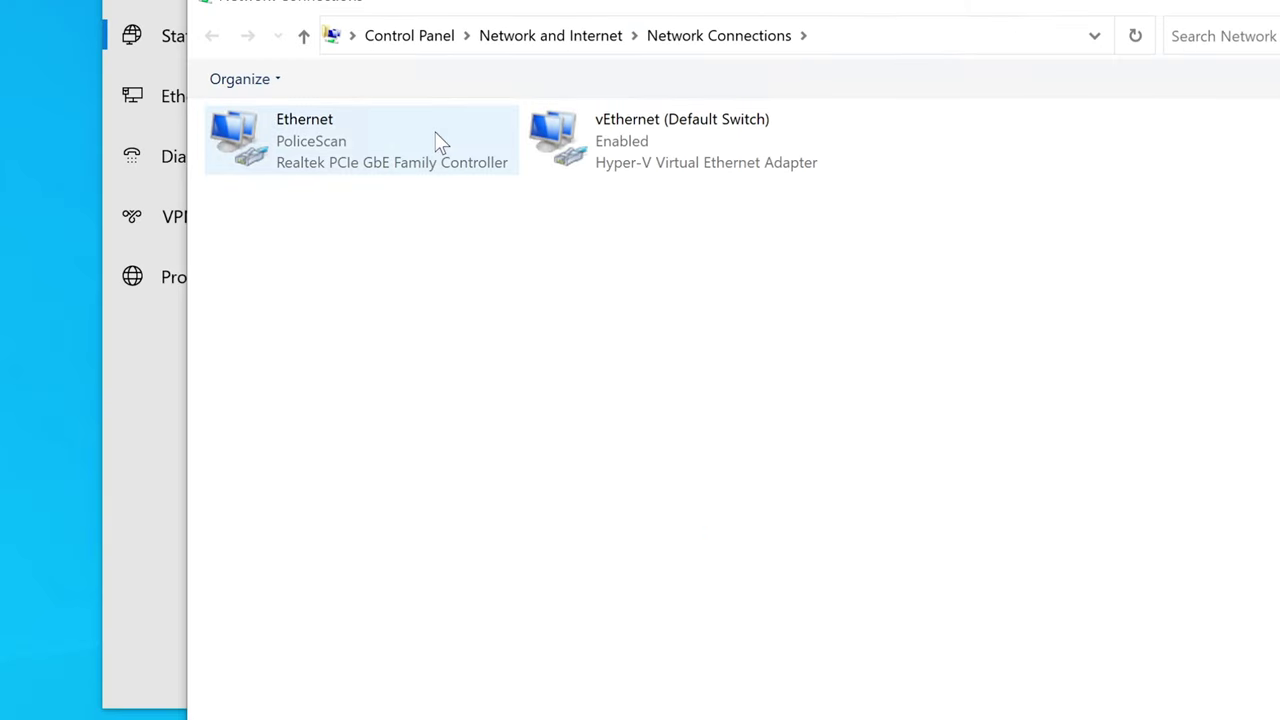
left_click(400, 155)
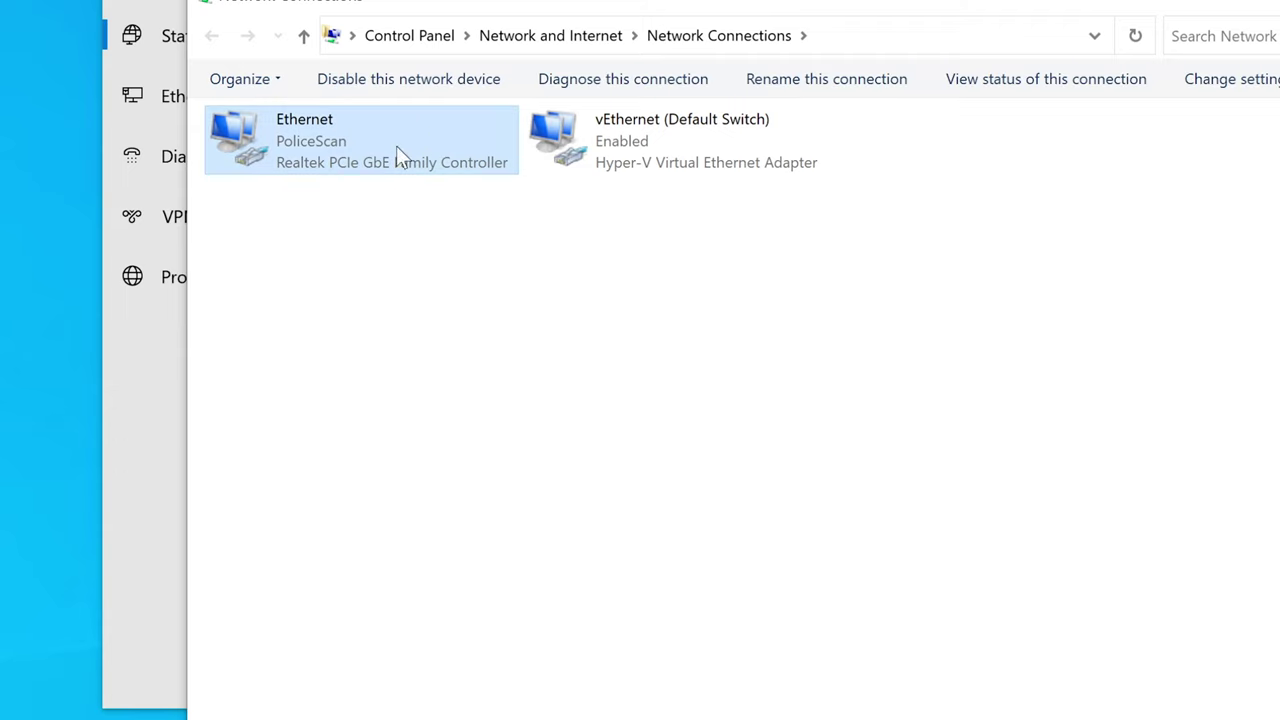
right_click(342, 170)
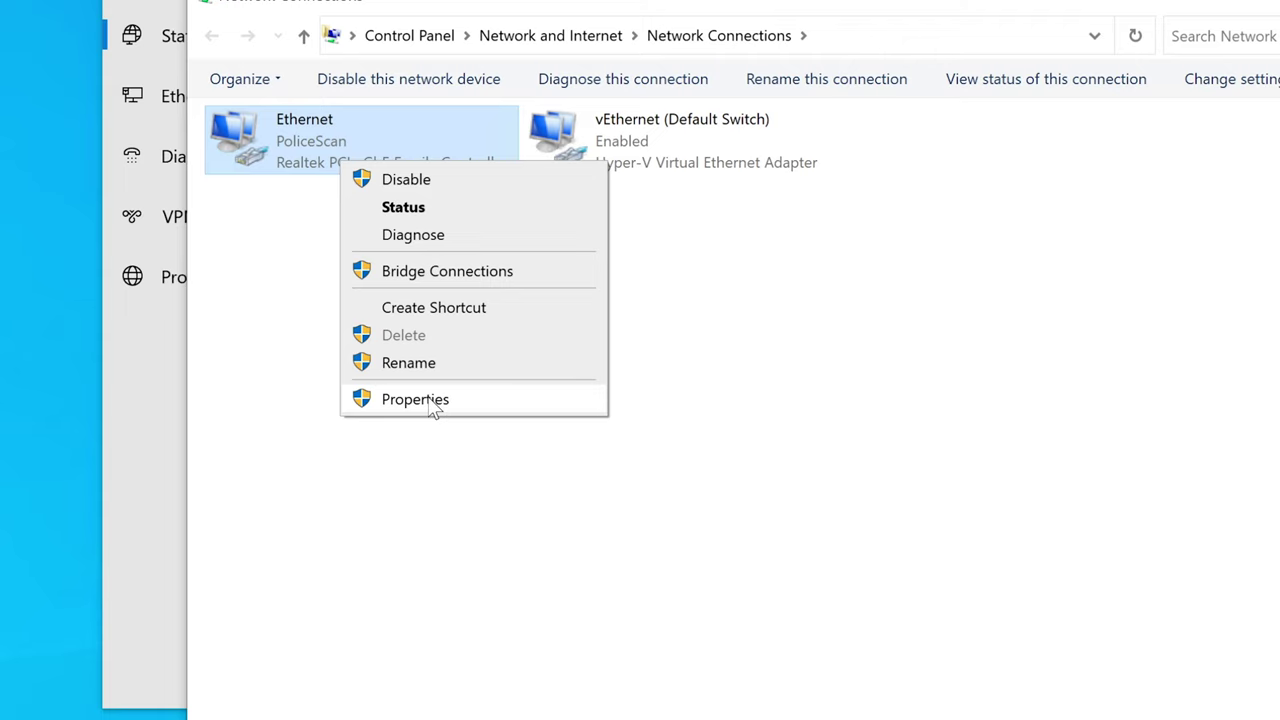
left_click(437, 400)
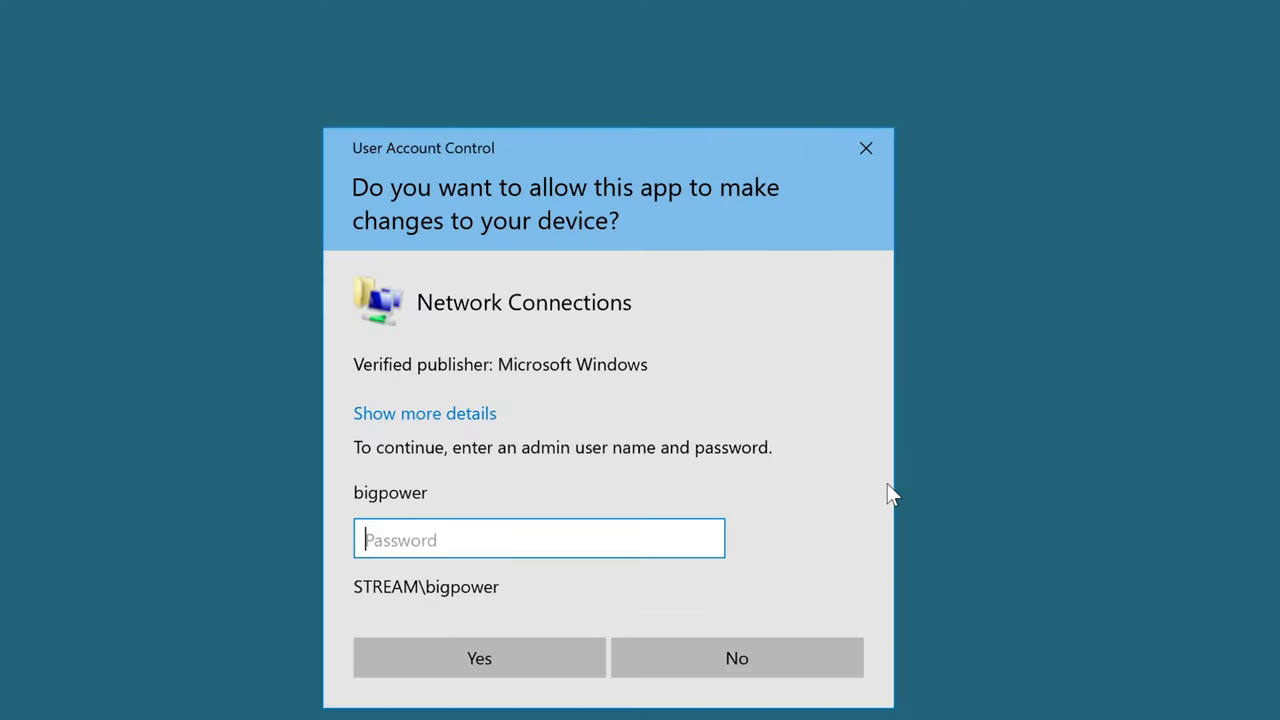
type("*******")
key("Return")
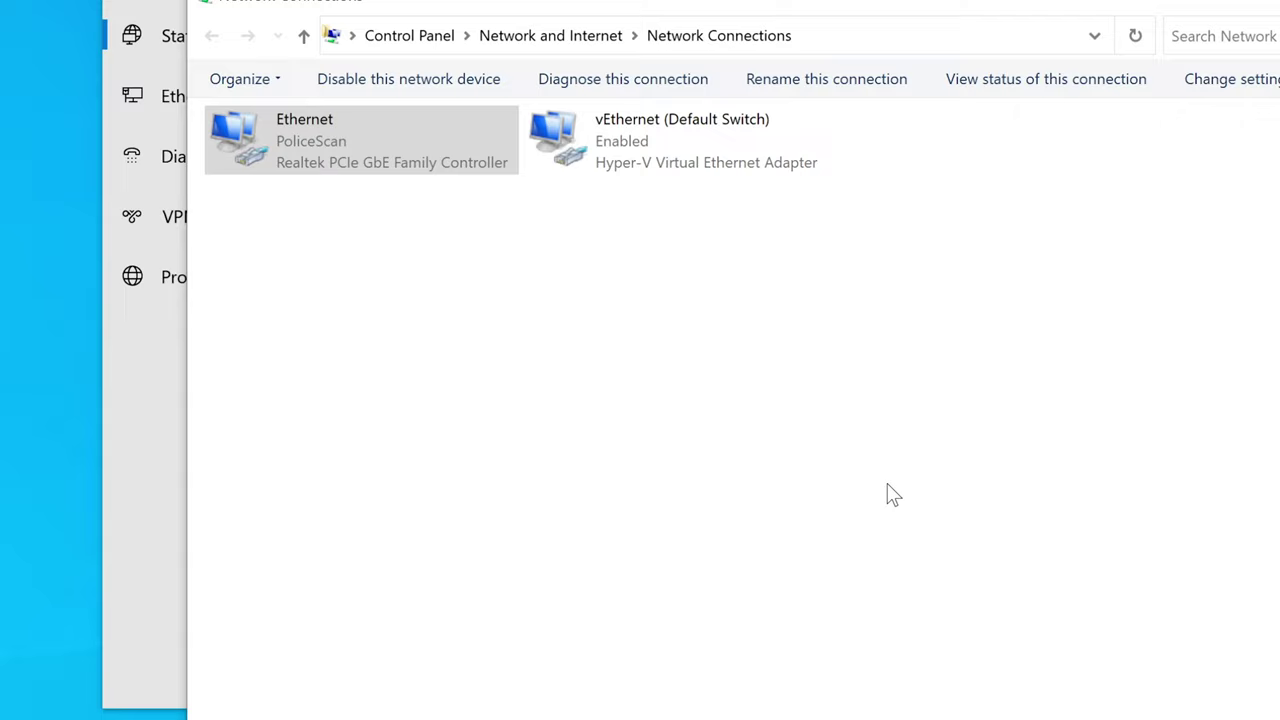
left_click_drag(484, 90, 613, 79)
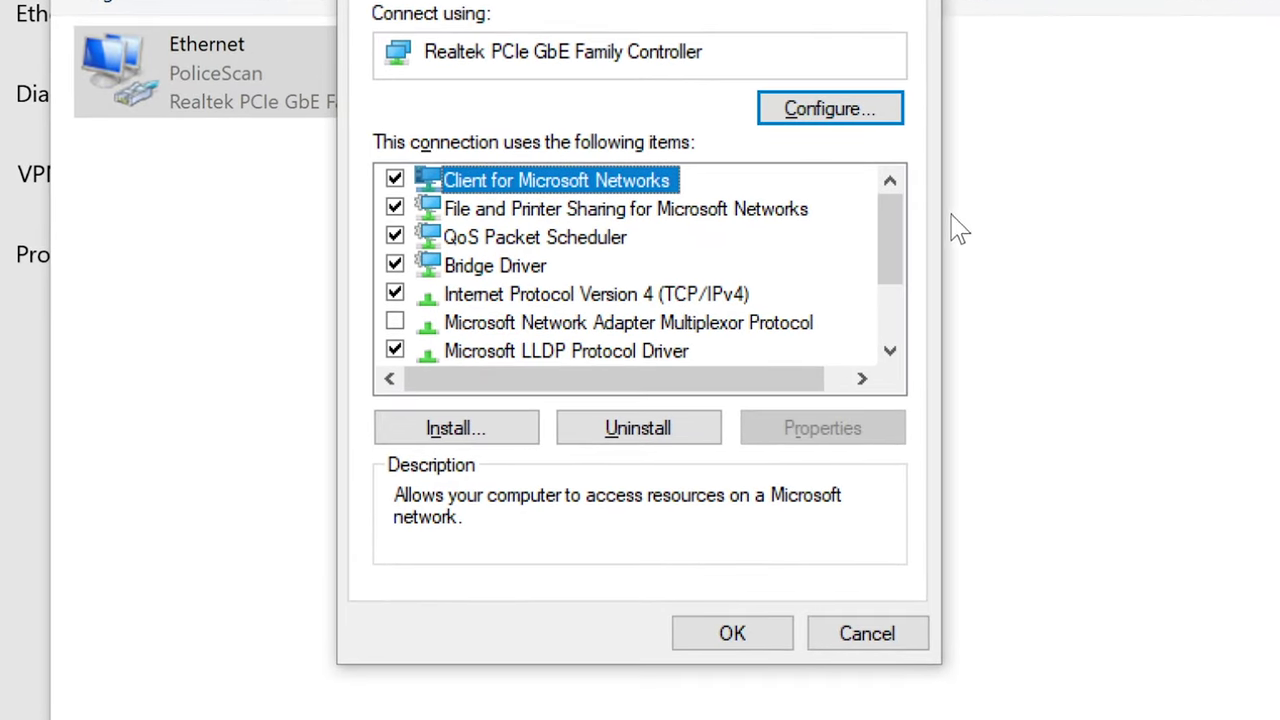
Step: Open the properties of Internet Protocol Version 6 (TCP/IPv6) for the Ethernet adapter
left_click_drag(881, 233, 884, 295)
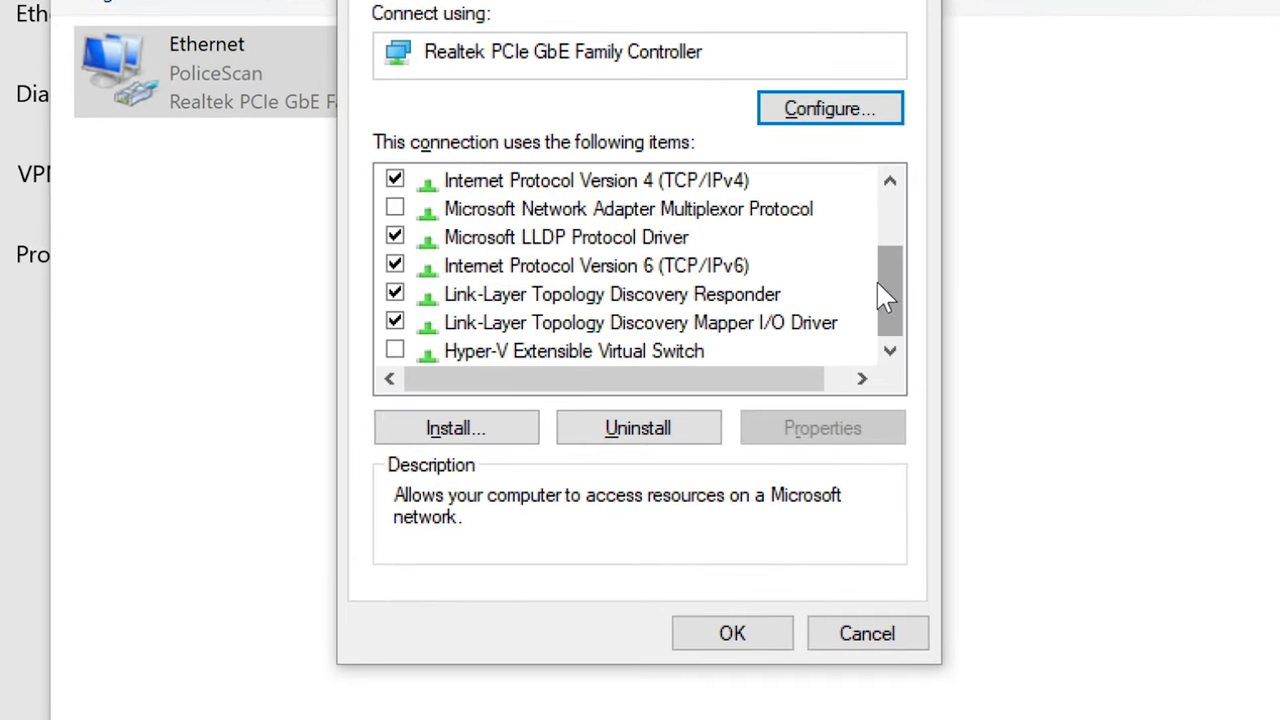
left_click(676, 275)
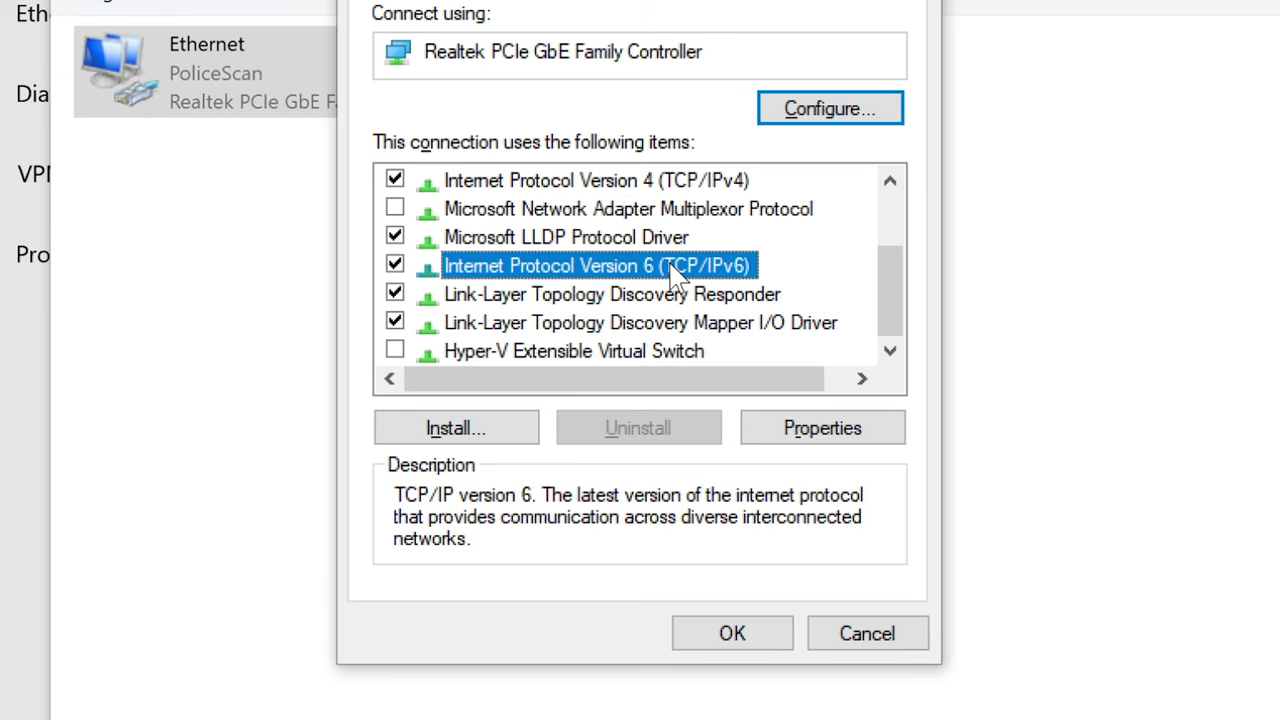
left_click(587, 186)
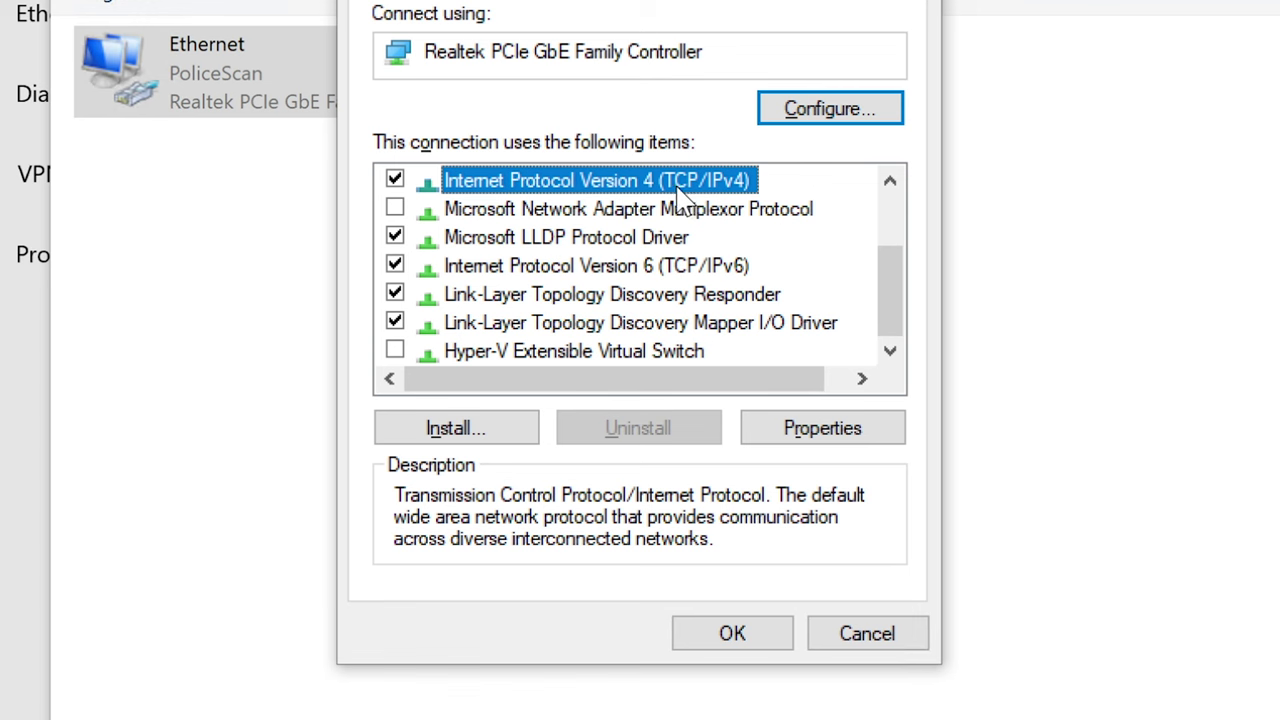
left_click(585, 268)
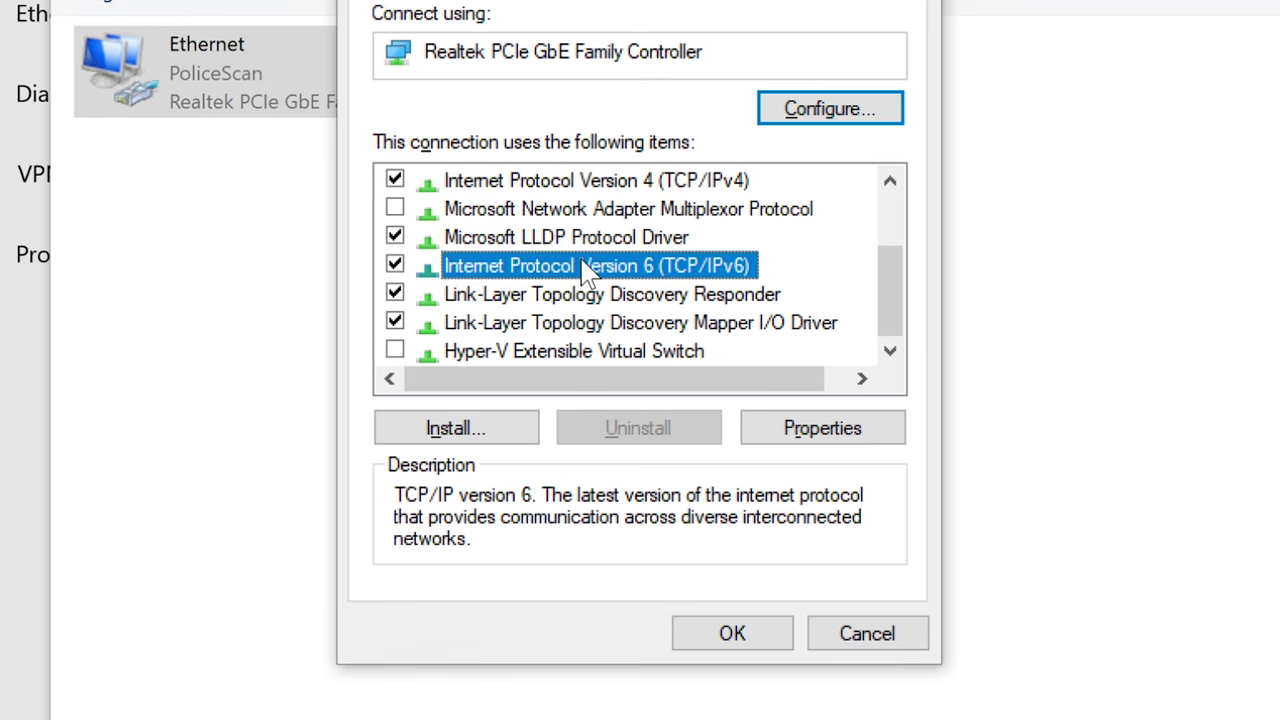
double_click(587, 268)
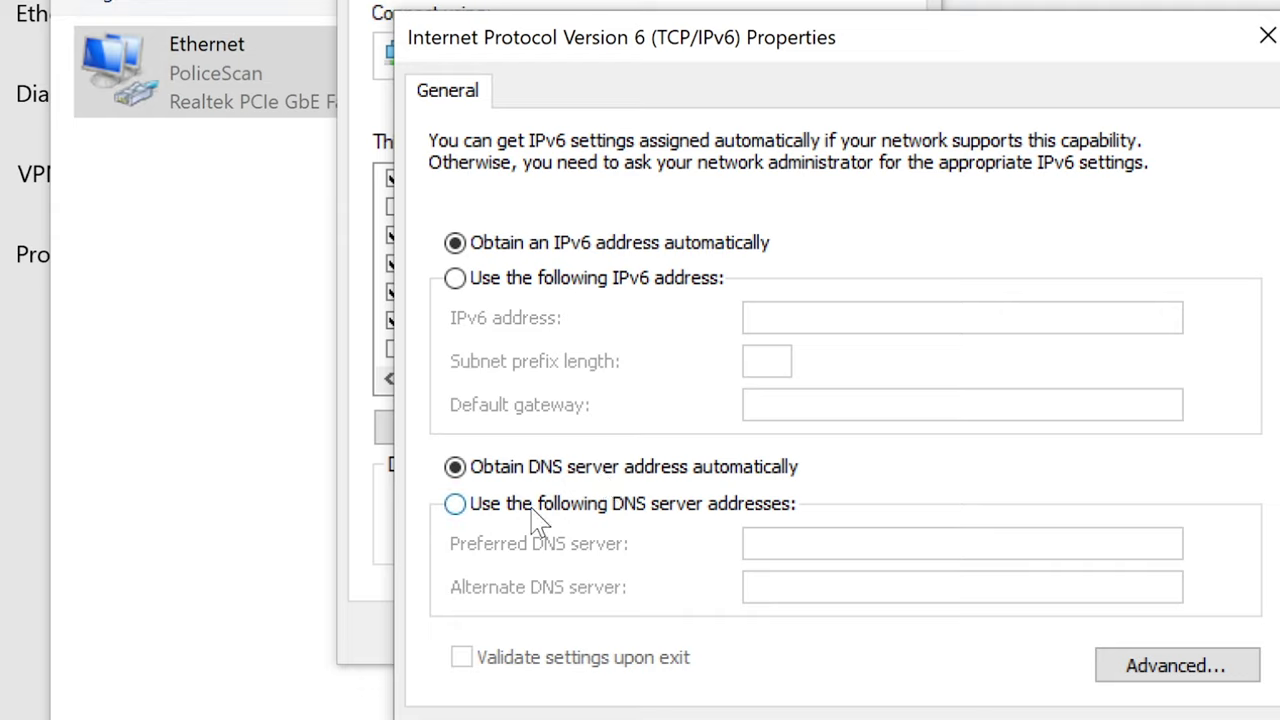
Step: Specify 8.8.8.8 as the preferred and 8.8.4.4 as the alternate IPv6 DNS server, and close the adapter's properties
left_click(481, 516)
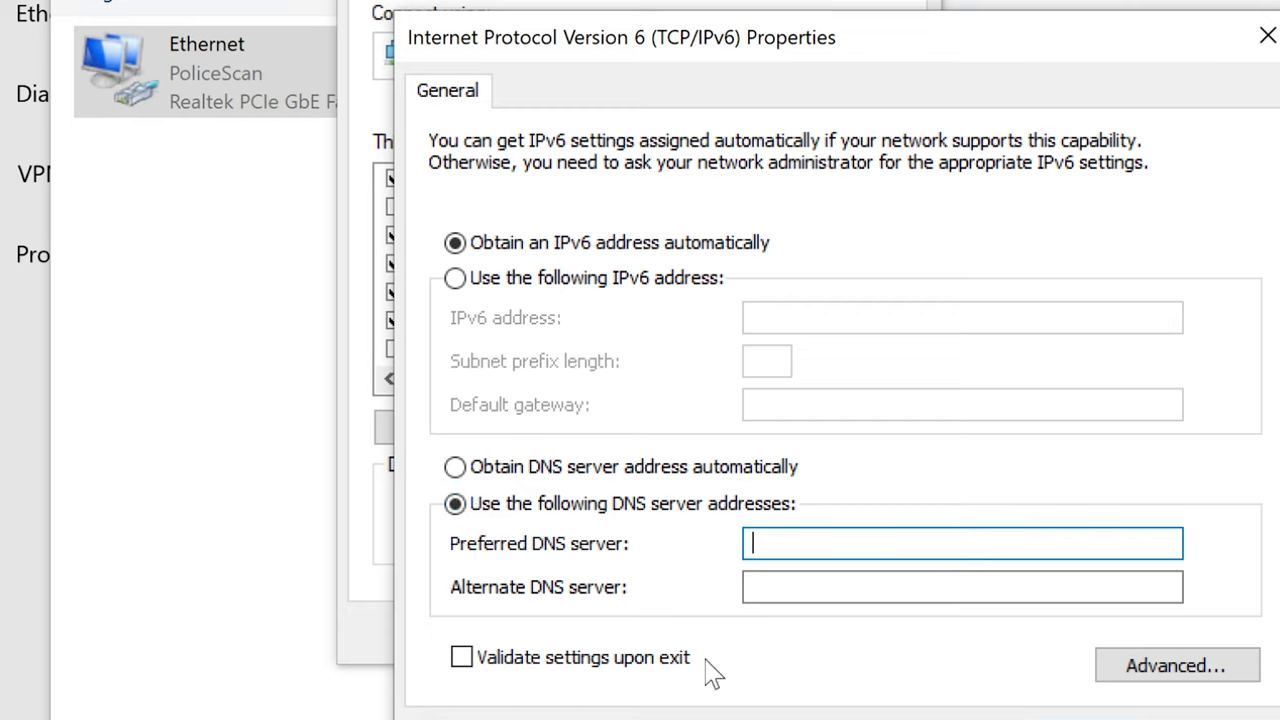
key("Tab")
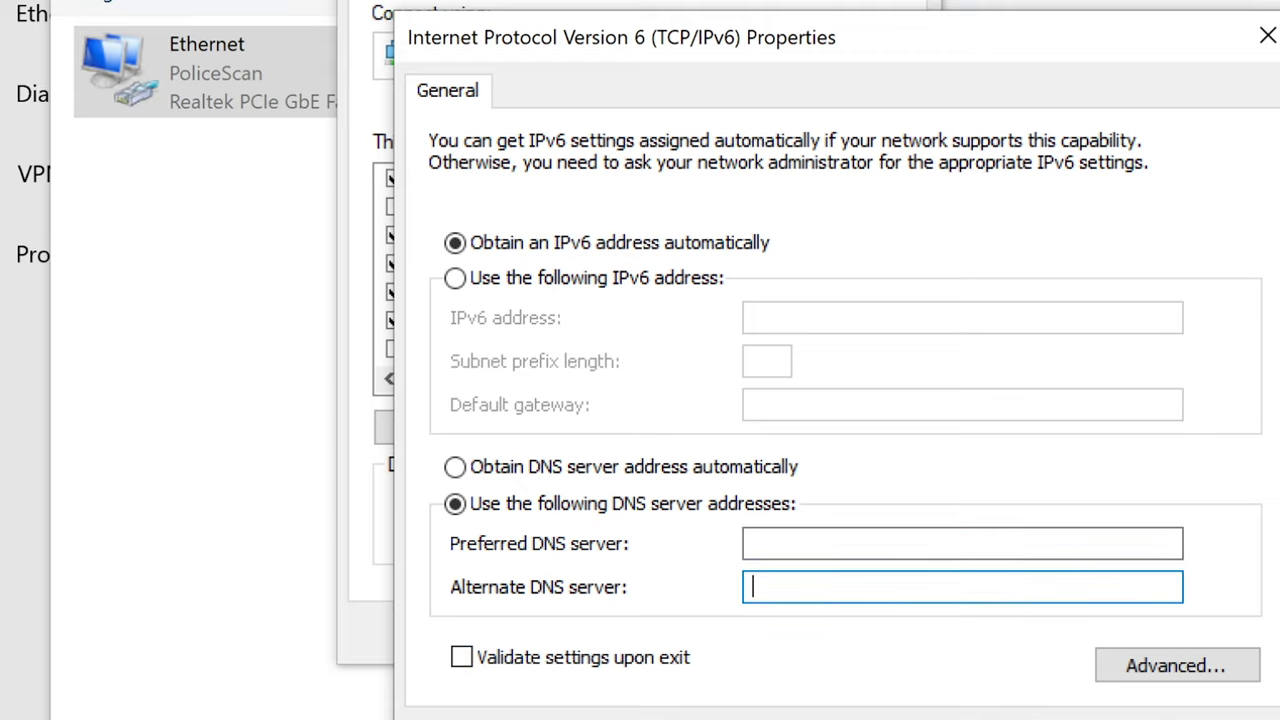
type("8.8.4.4")
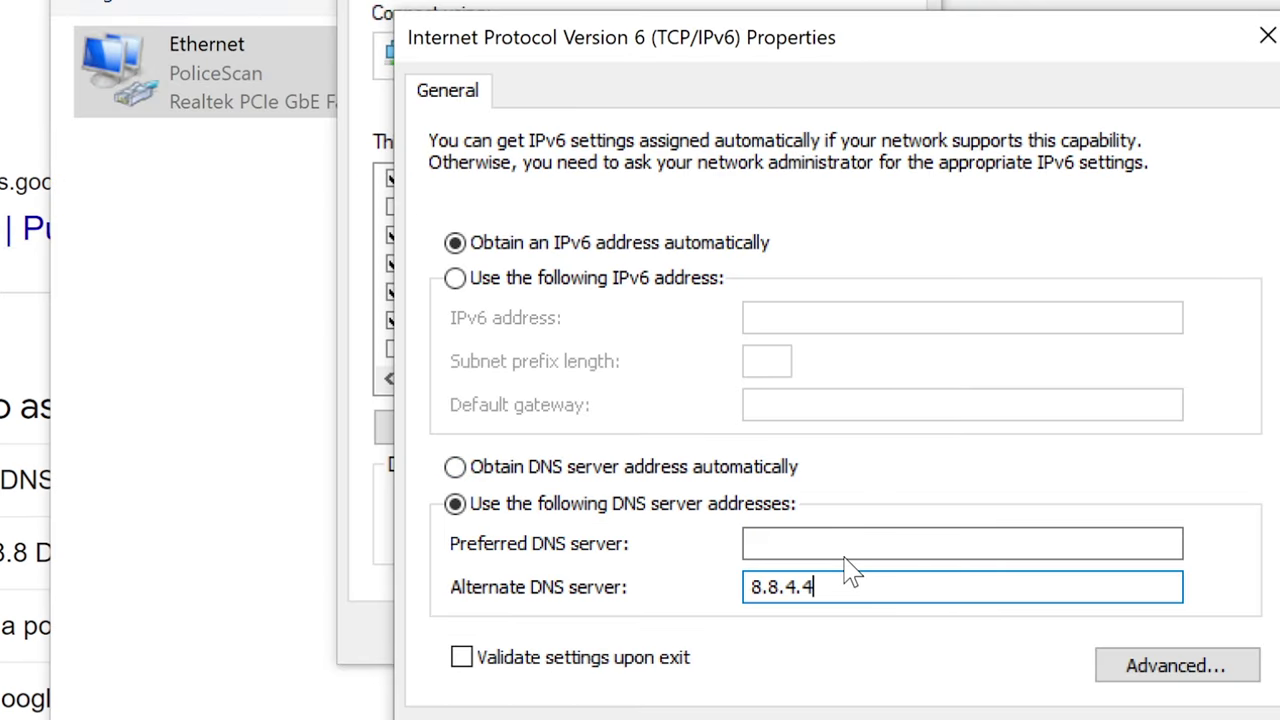
key("shift+Tab")
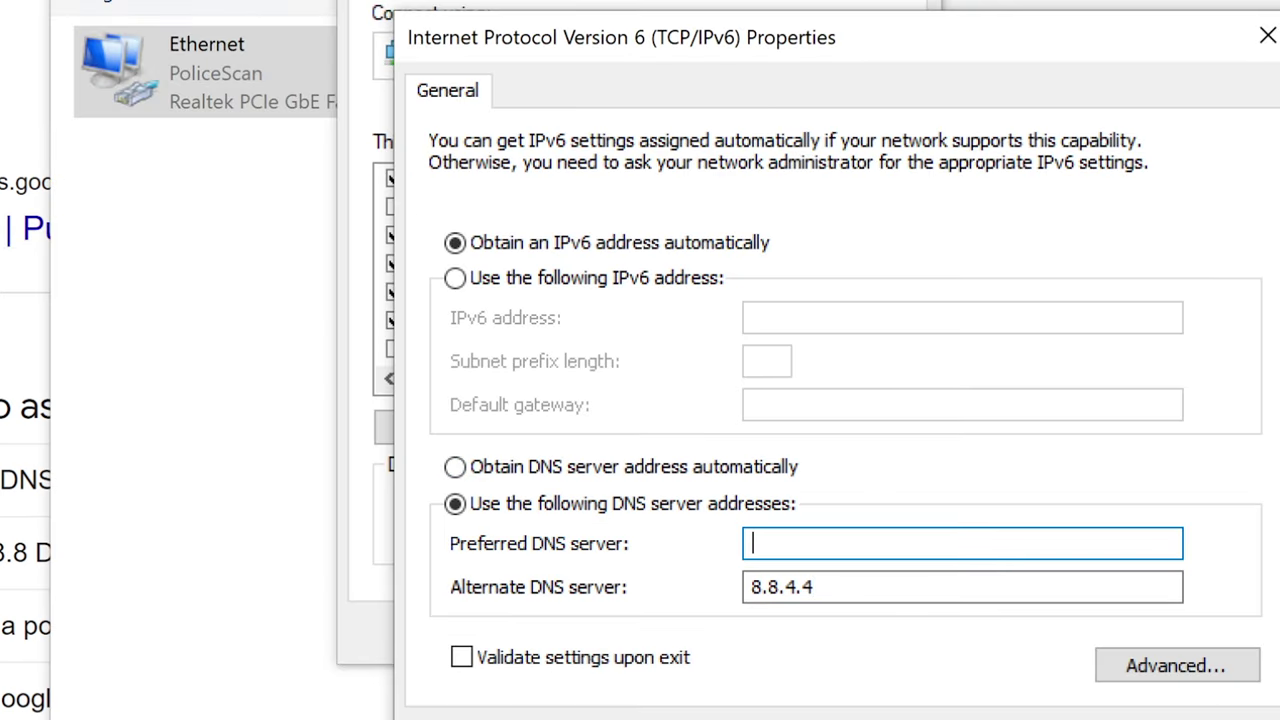
type("8.")
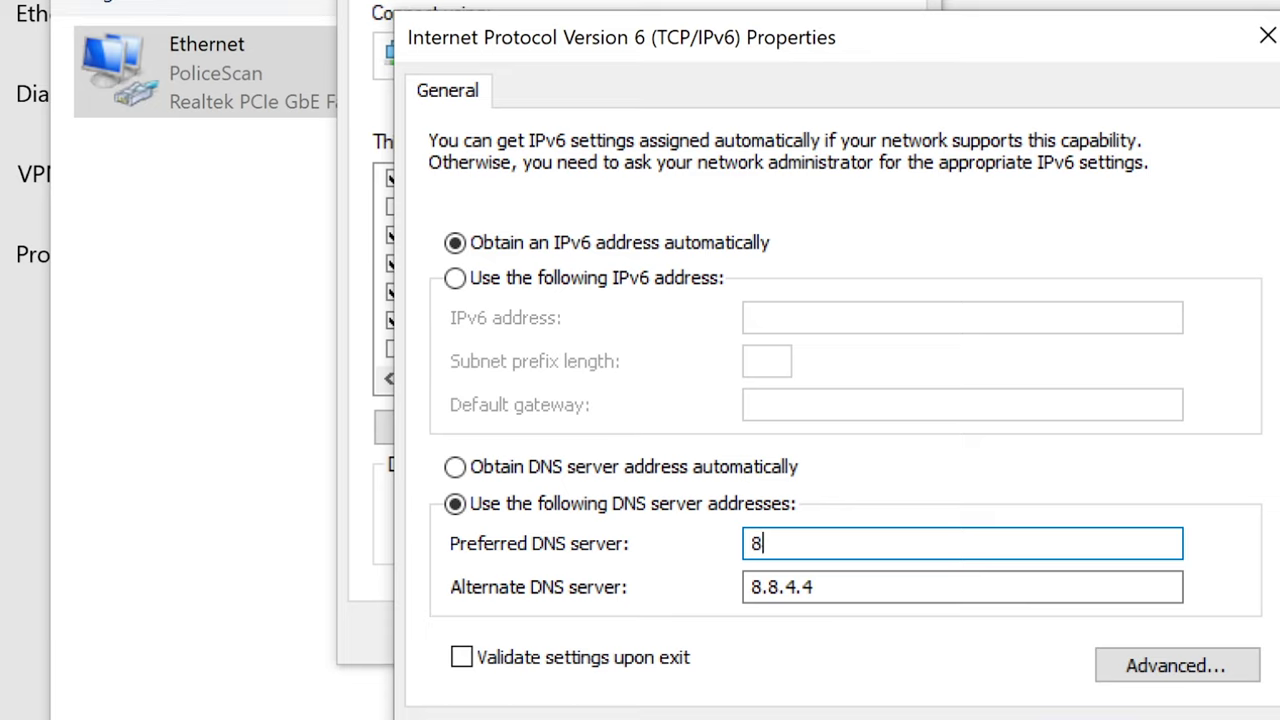
type("8.8.8")
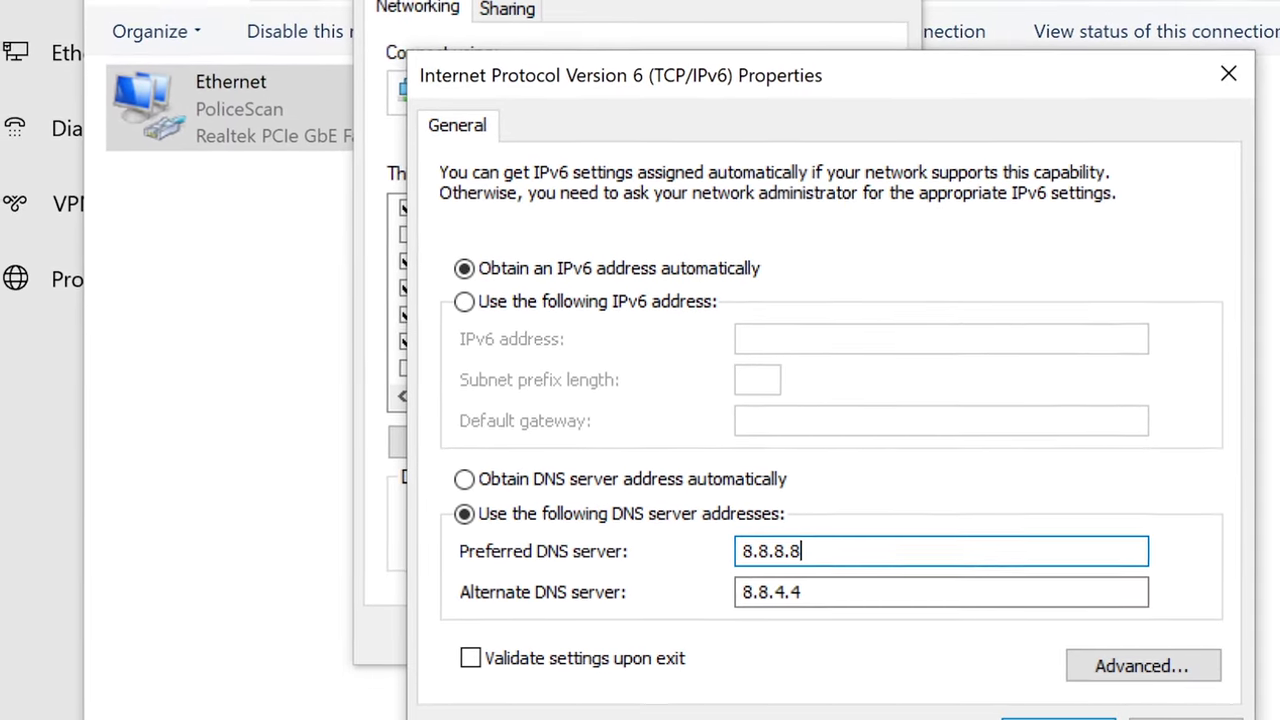
left_click(1024, 717)
left_click(803, 633)
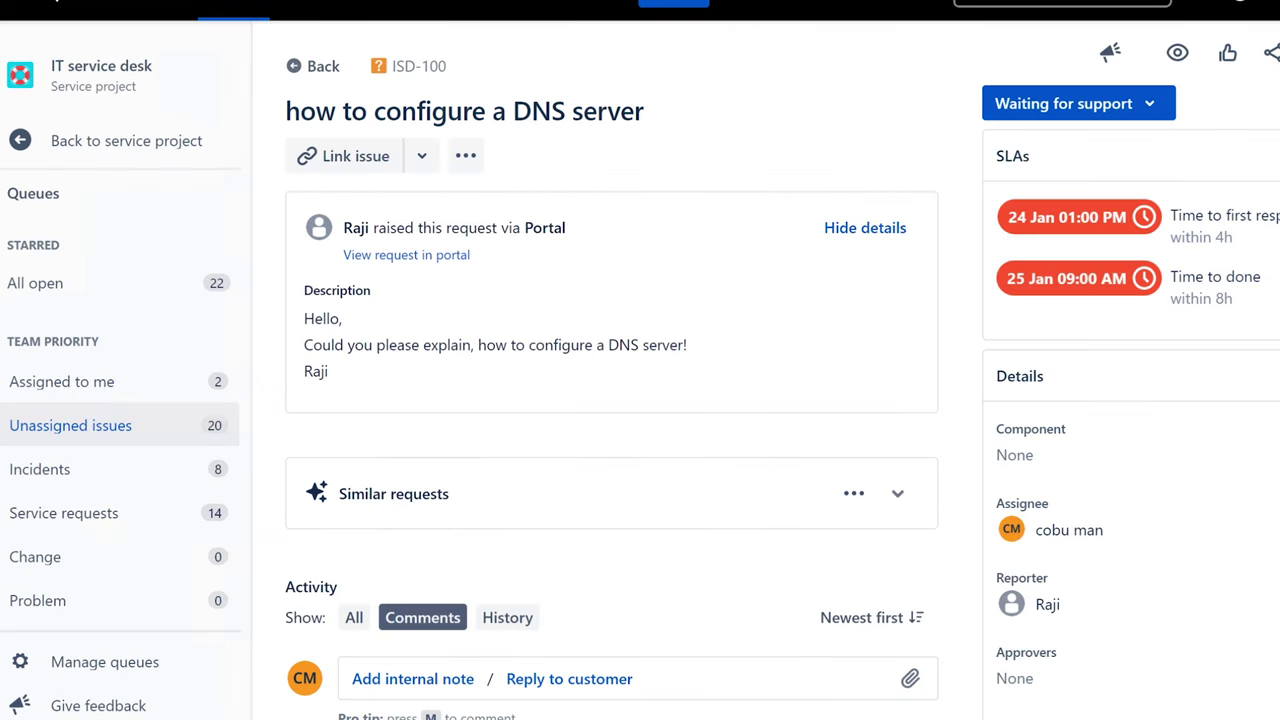
Step: Start a customer reply on the DNS server request reading "You can setup DNS servers through network adapter settings."
scroll(1131, 371, "down", 1)
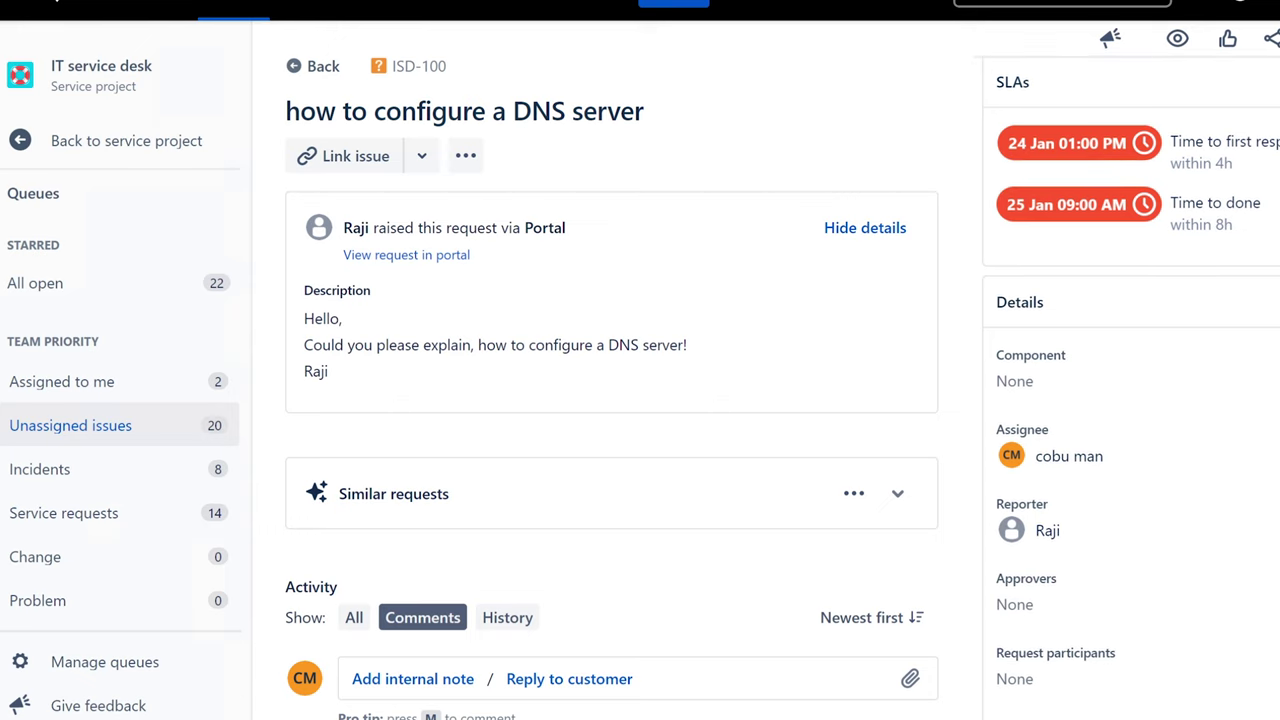
scroll(1131, 371, "up", 1)
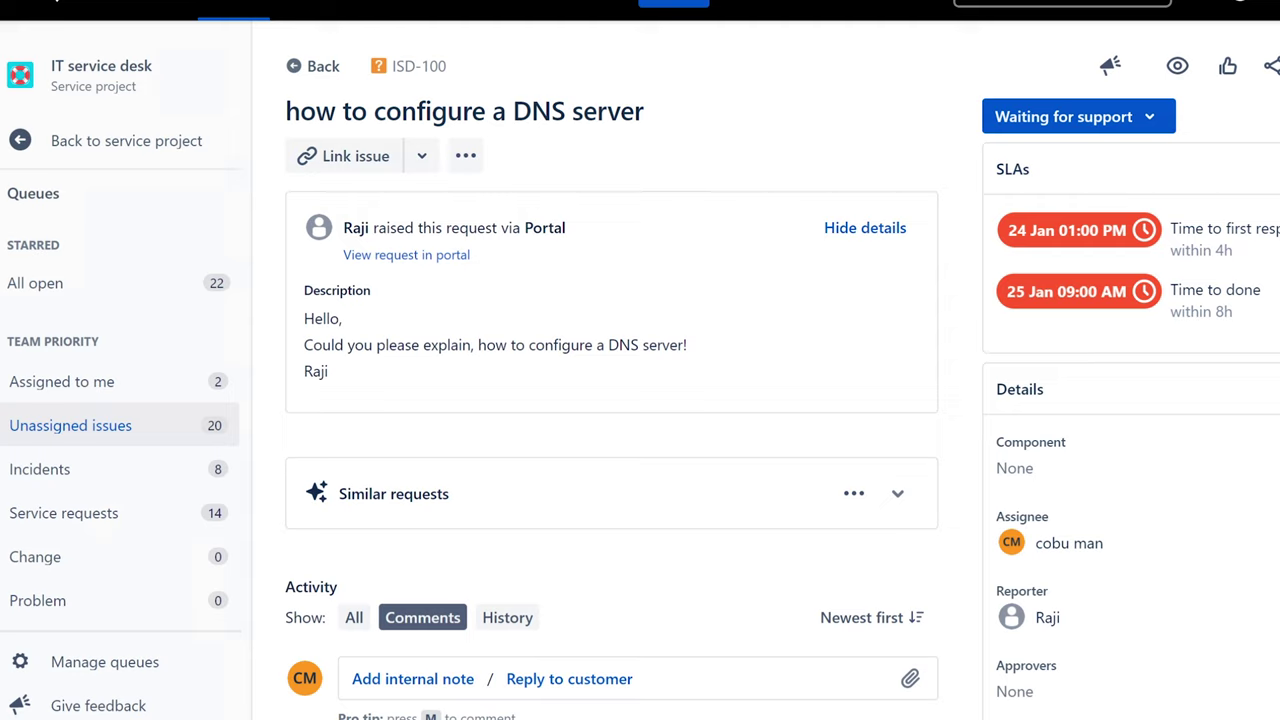
left_click(574, 680)
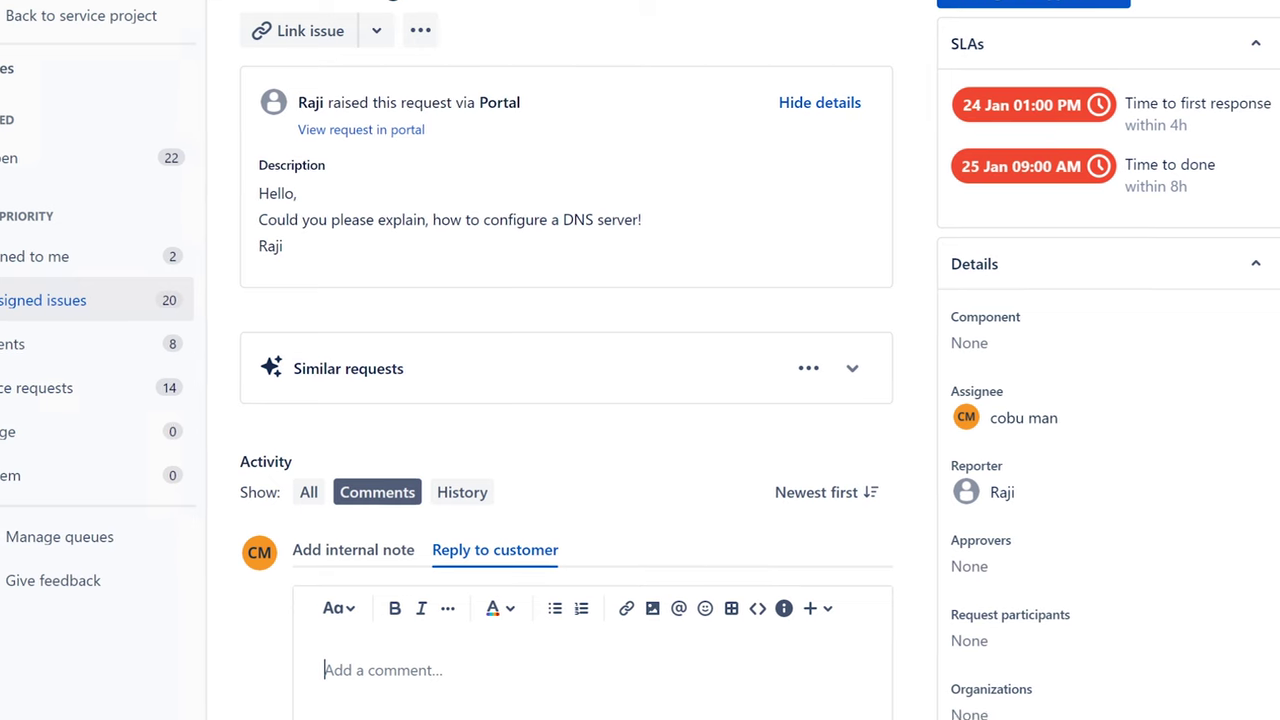
type("You can setup DNS")
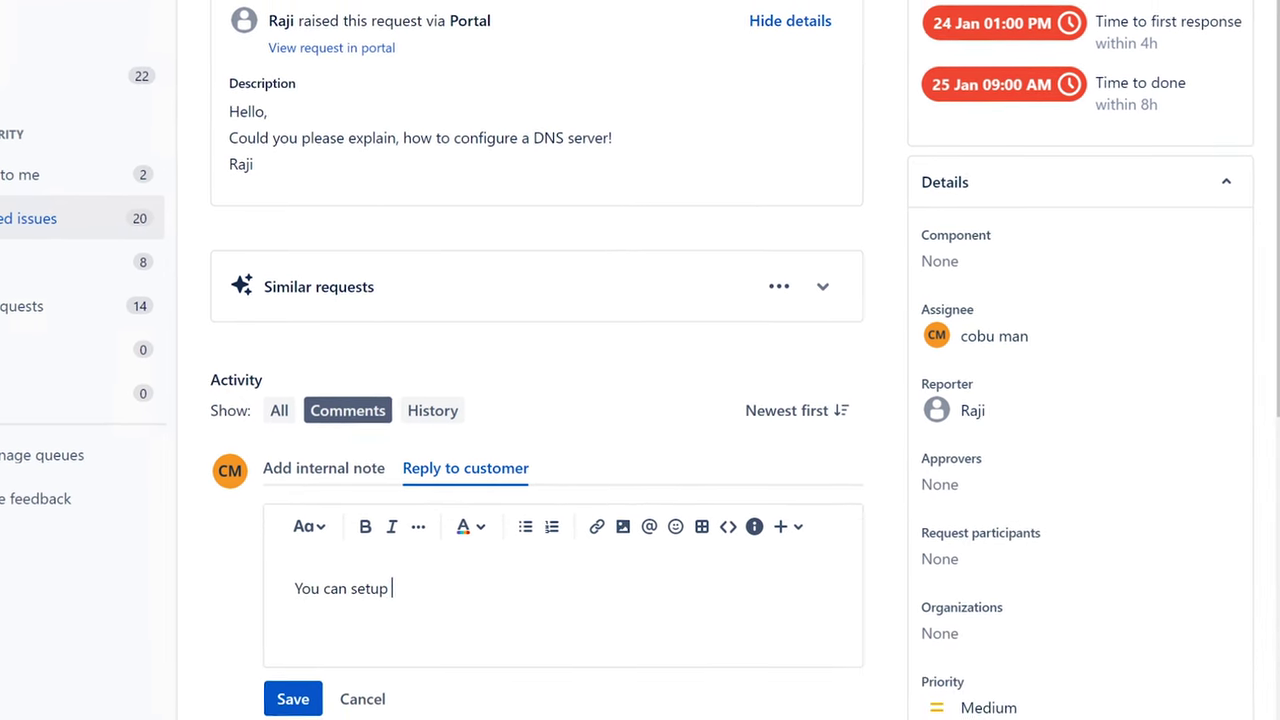
type(" ser")
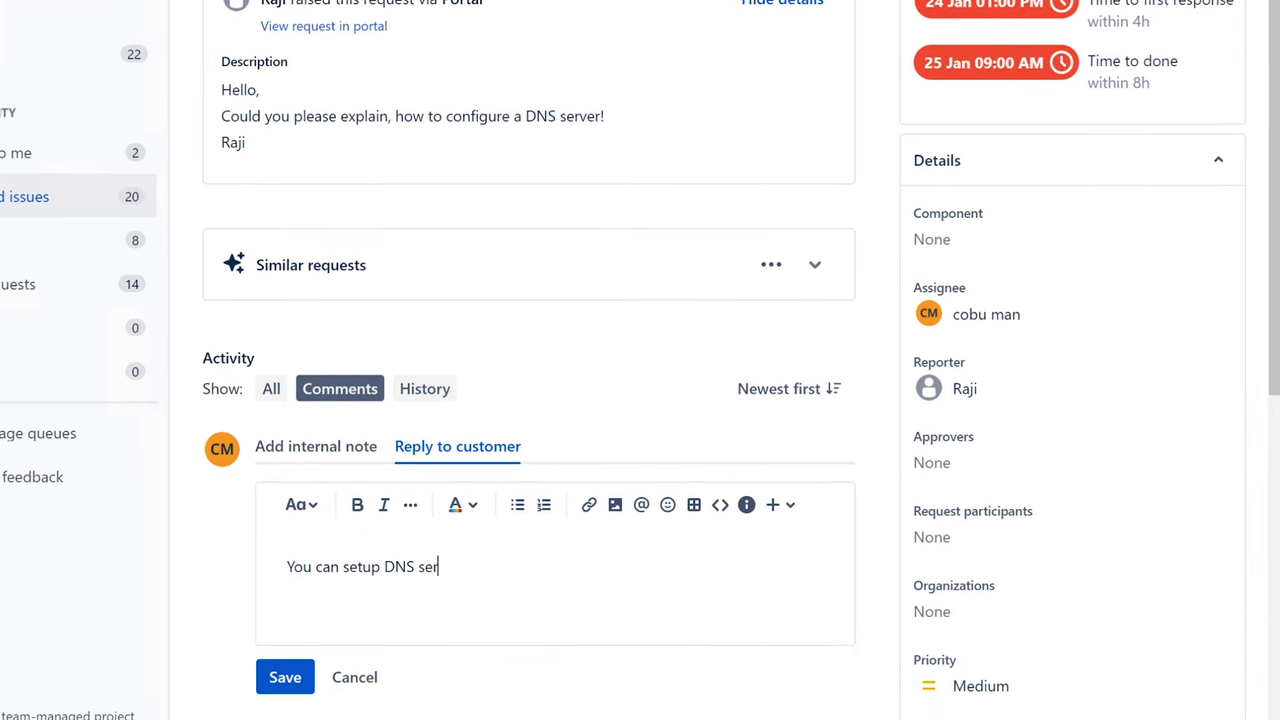
type("vers through adapter se")
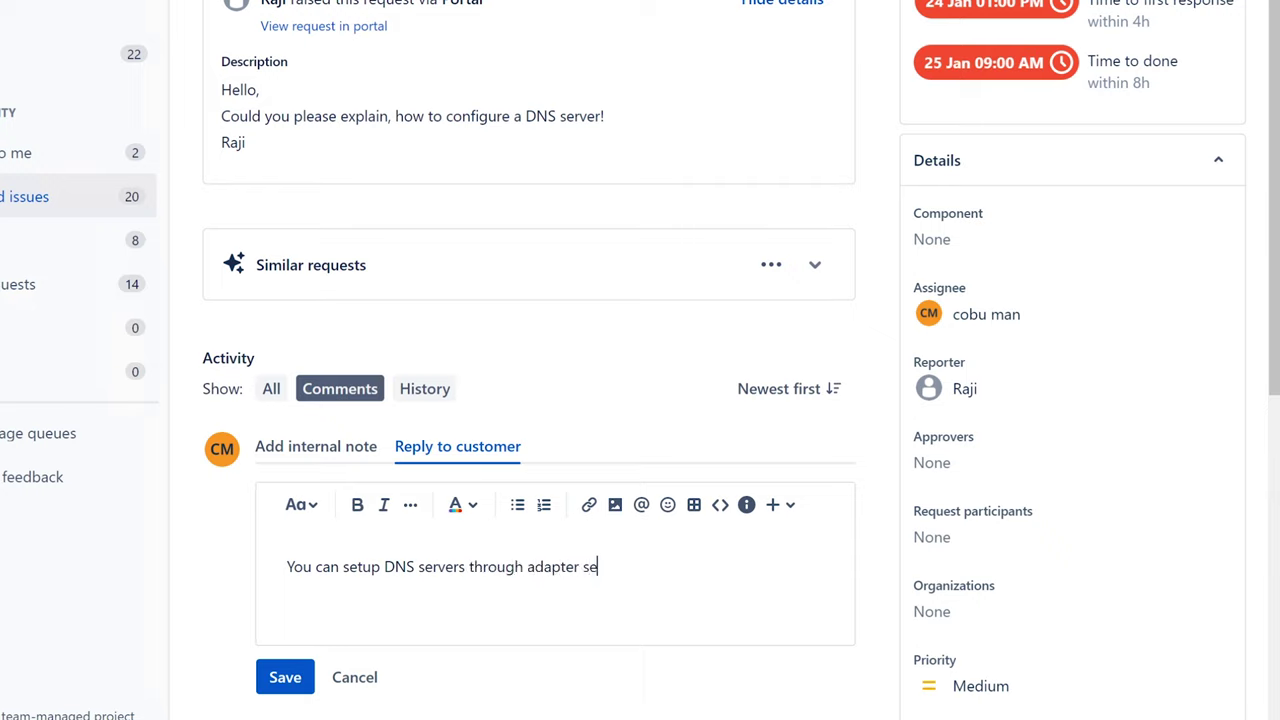
type("ttings.")
key("Left")
key("Left")
key("Left")
key("Left")
key("Left")
key("Left")
key("Left")
key("Left")
key("Left")
key("Left")
key("Left")
key("Left")
key("Left")
key("Left")
key("Left")
key("Left")
key("Left")
type("network")
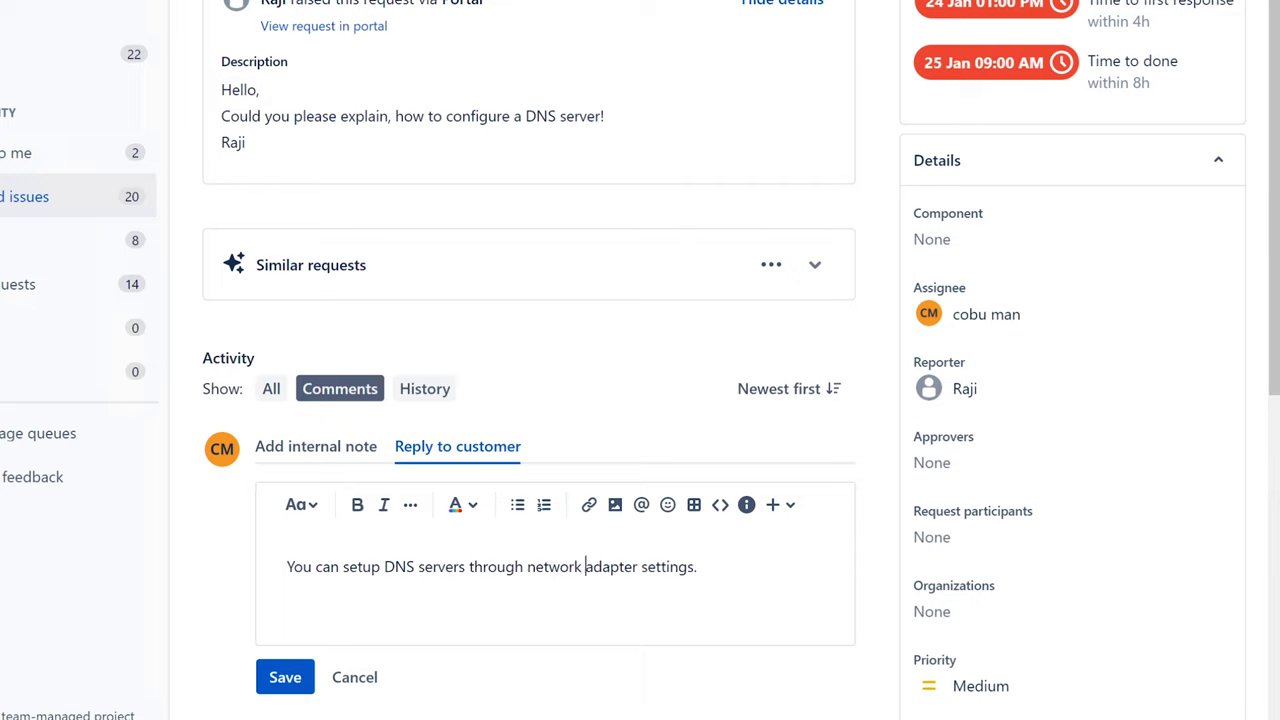
Step: Continue the reply with "Also, please watch my video explaining this." and sign it with the agent's first name
key("Right")
key("Right")
key("Right")
key("Right")
key("Right")
key("Right")
key("Right")
key("Right")
key("Right")
key("Right")
key("Right")
key("Right")
key("Right")
key("Right")
key("Right")
key("Right")
key("Right")
type("Also, please watch my video ")
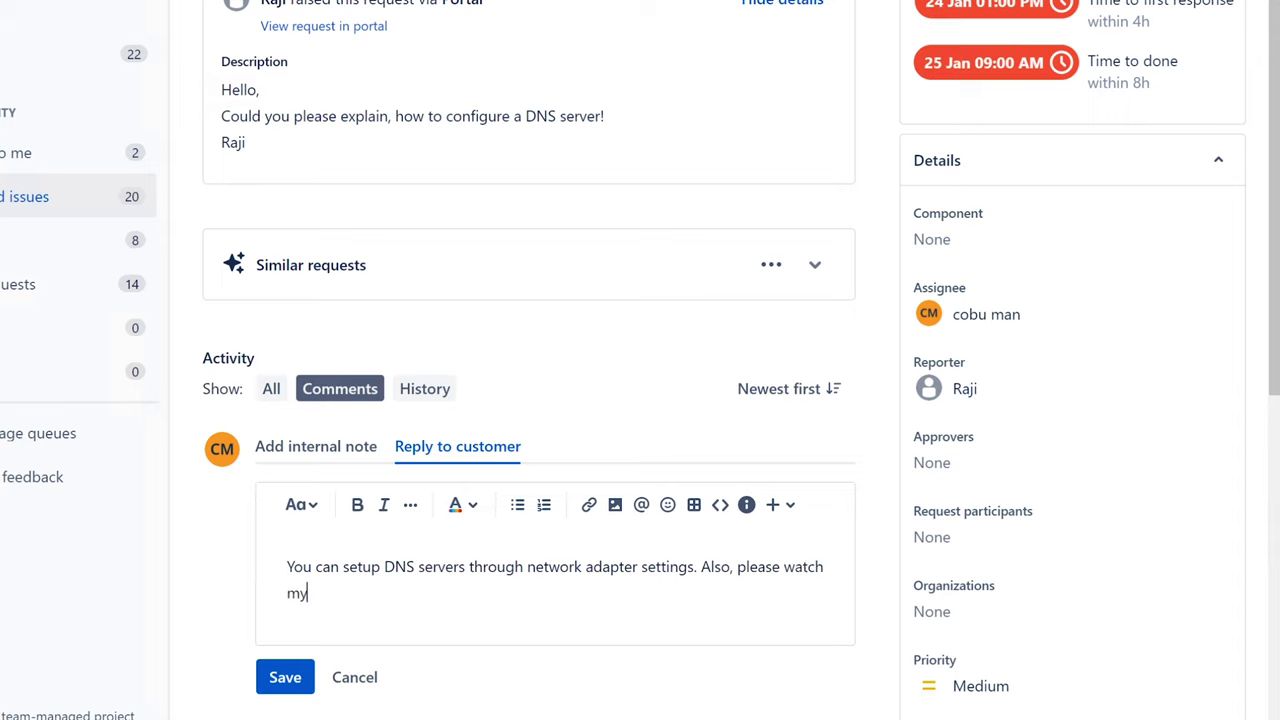
type("expaling thi")
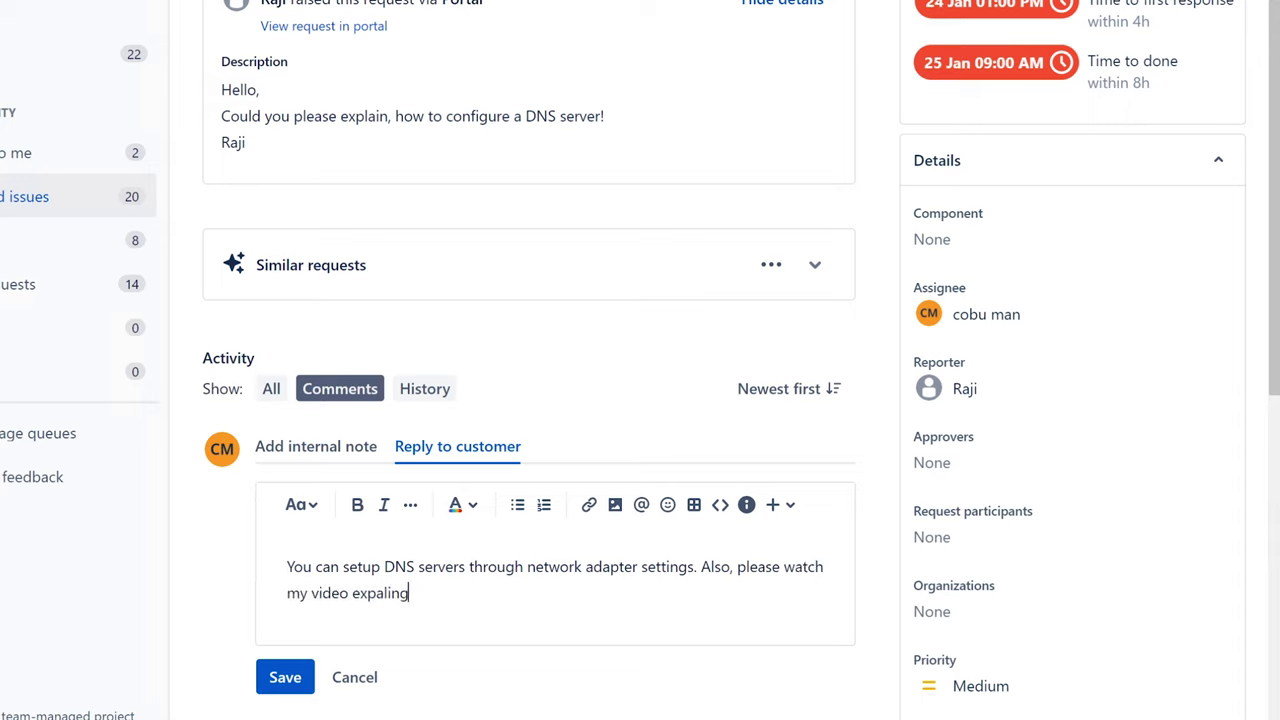
key("BackSpace")
key("BackSpace")
key("BackSpace")
key("BackSpace")
key("BackSpace")
key("BackSpace")
key("BackSpace")
key("BackSpace")
key("BackSpace")
type("laining this. Ervin")
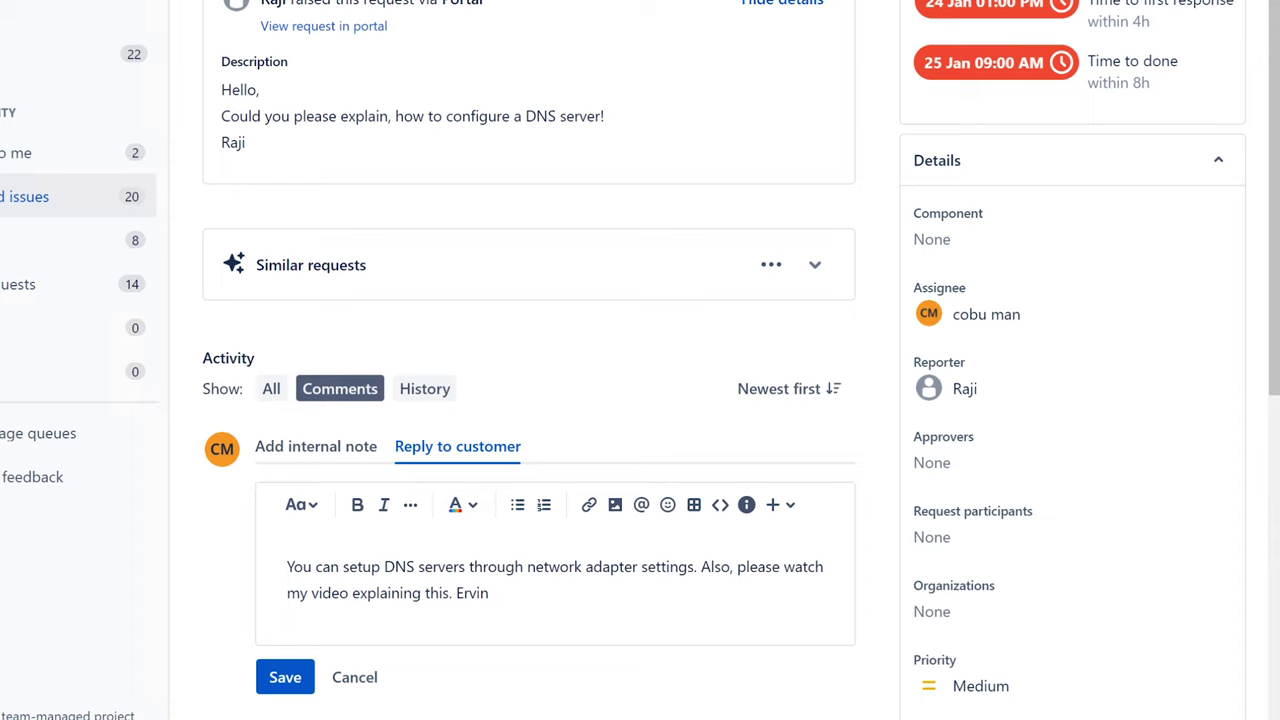
Step: Post the reply to the customer and transition the DNS server request to Completed
left_click(285, 677)
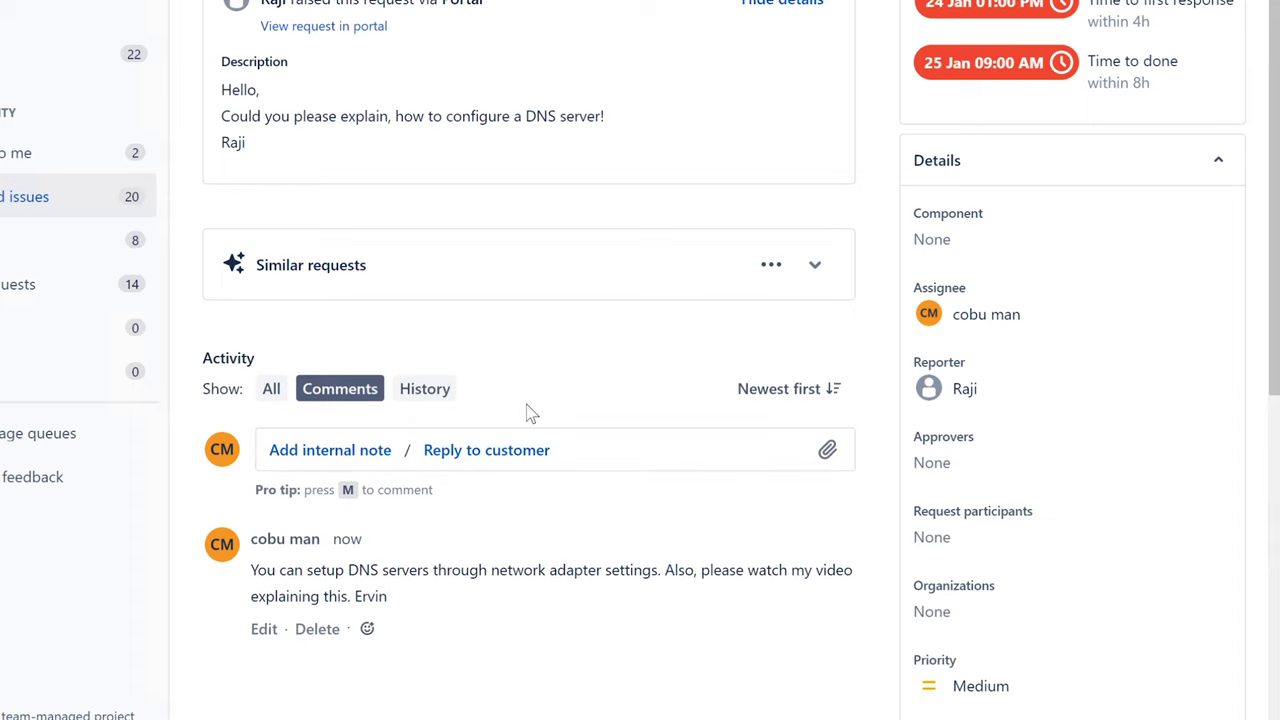
left_click(1014, 2)
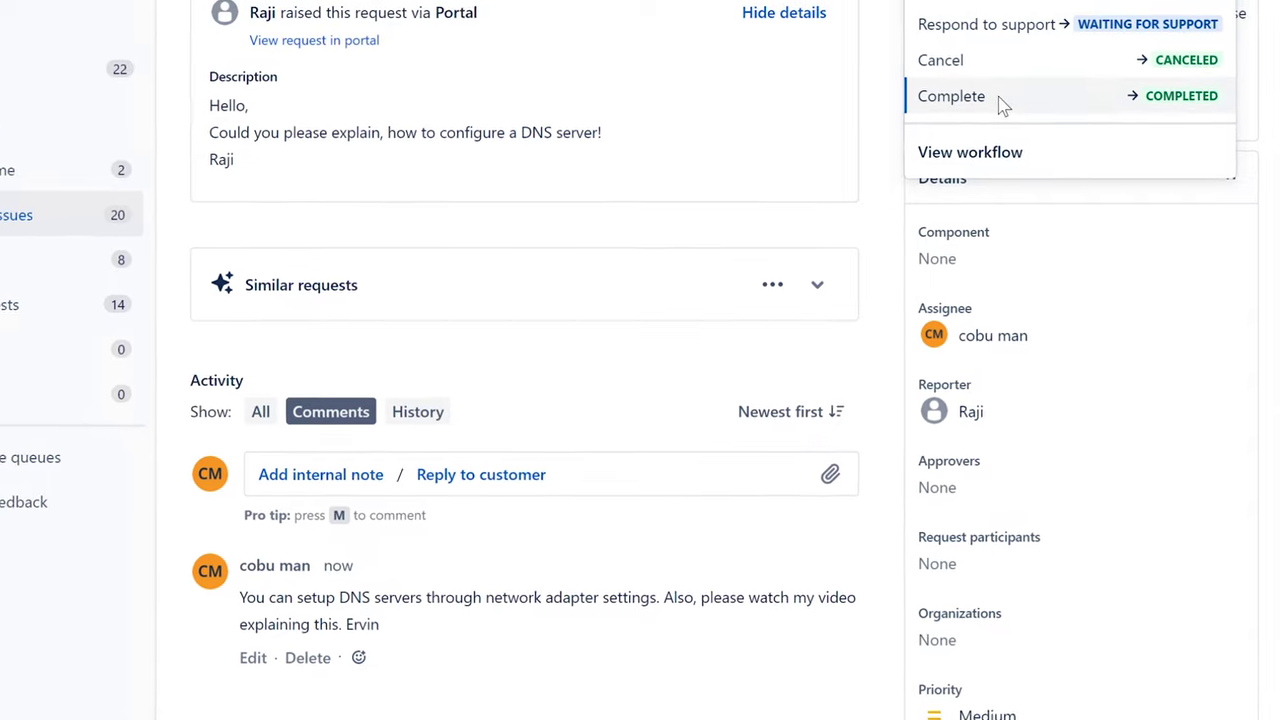
left_click(1010, 117)
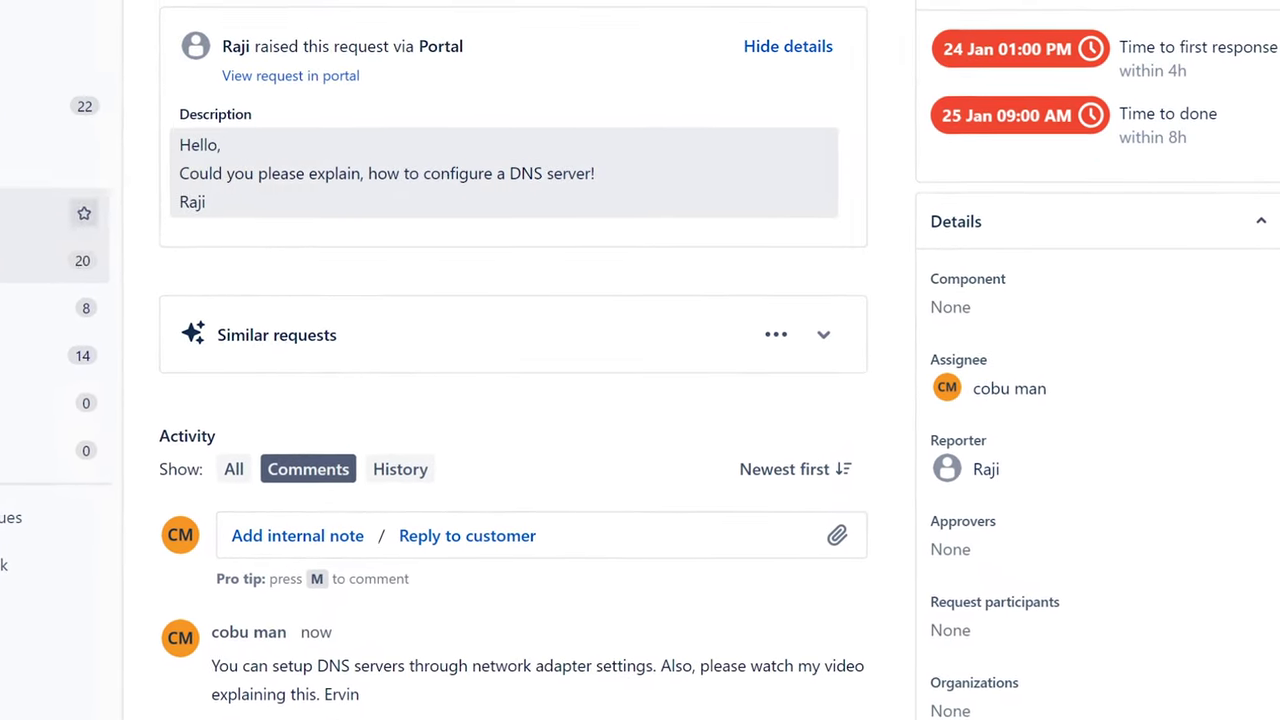